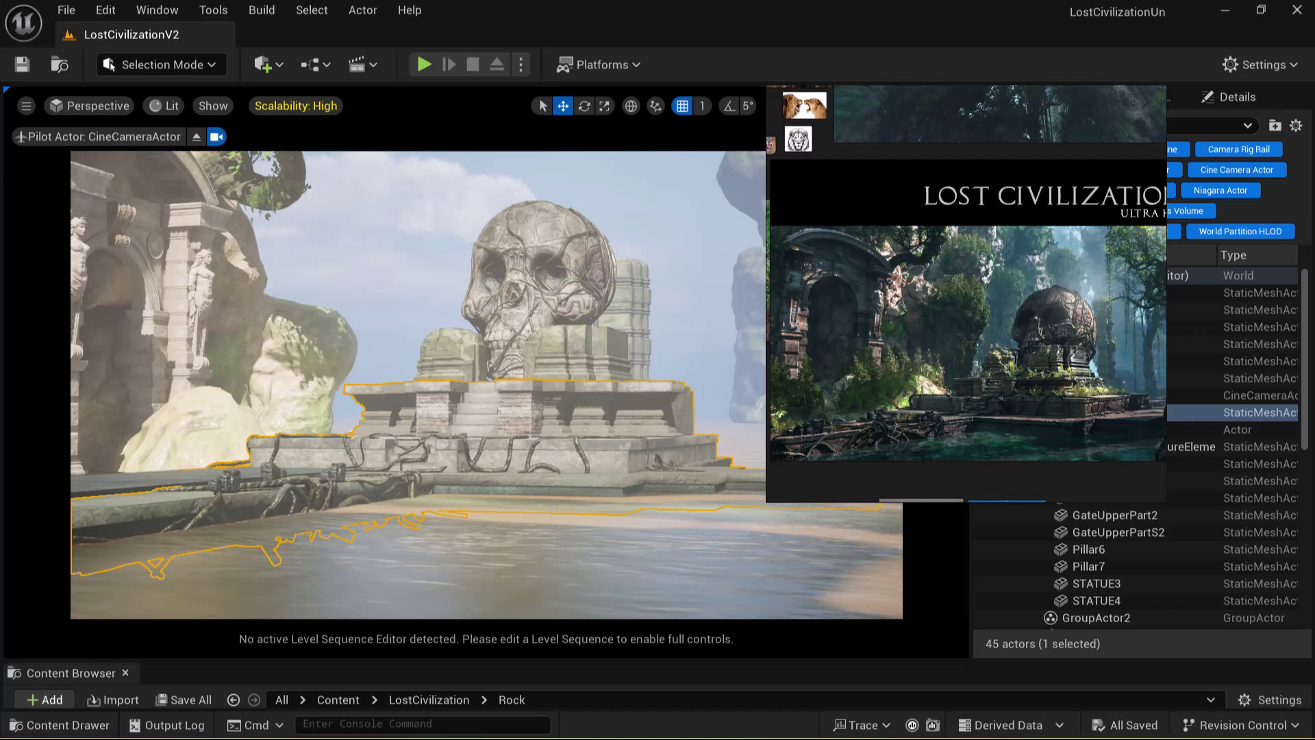
# Select the Lost Civilization concept image on the reference board and examine its full composition
pyautogui.press('super')
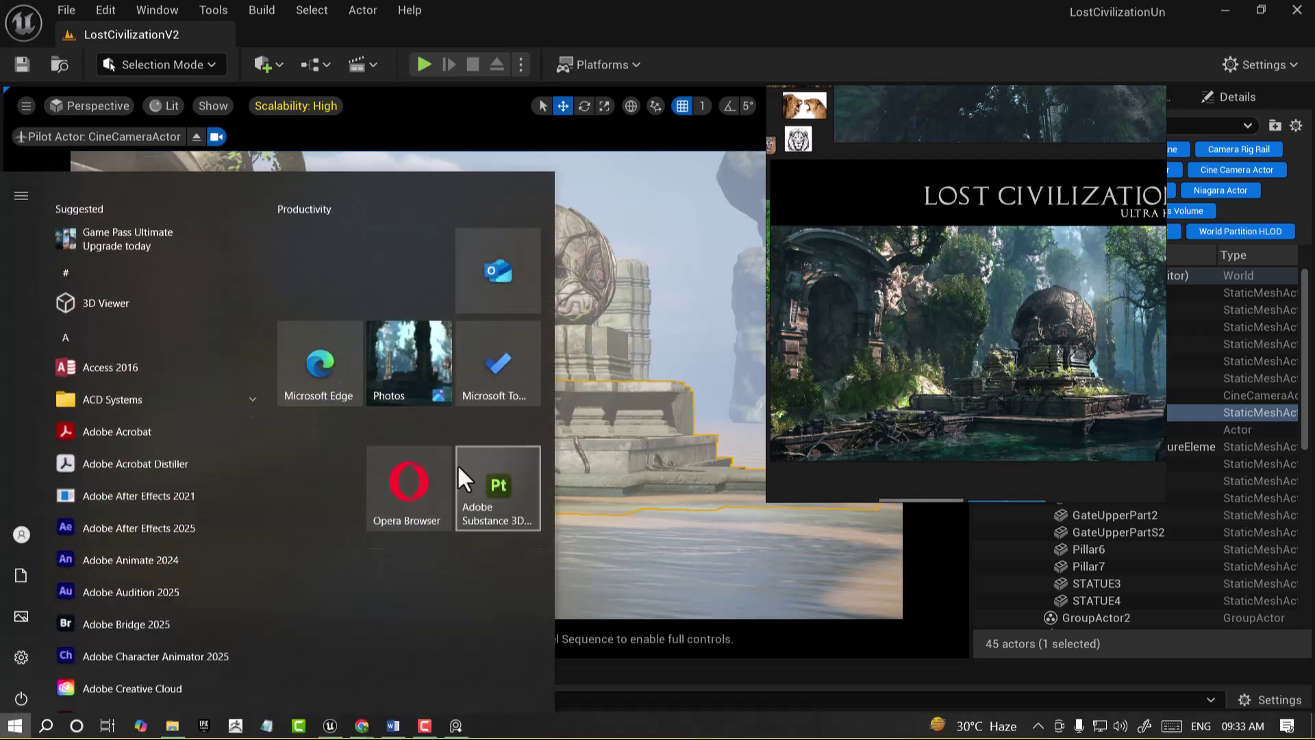
pyautogui.press('super')
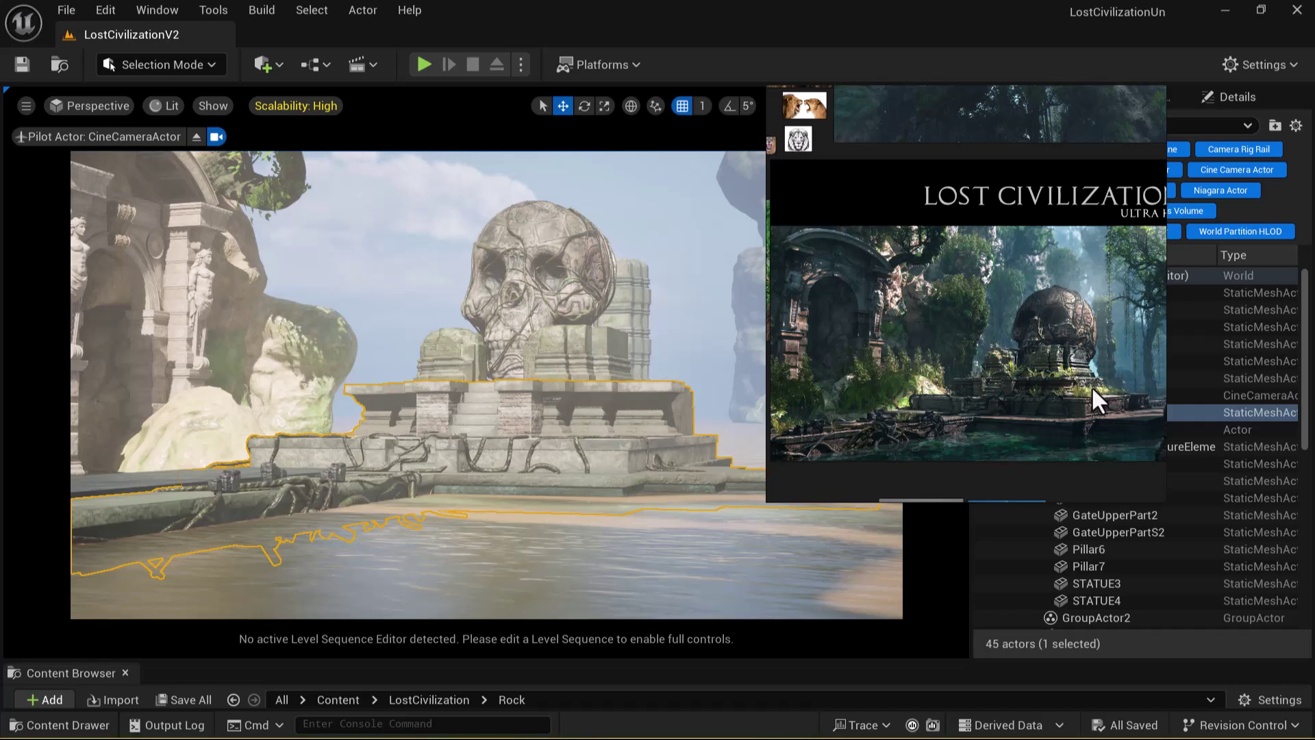
pyautogui.click(1074, 322)
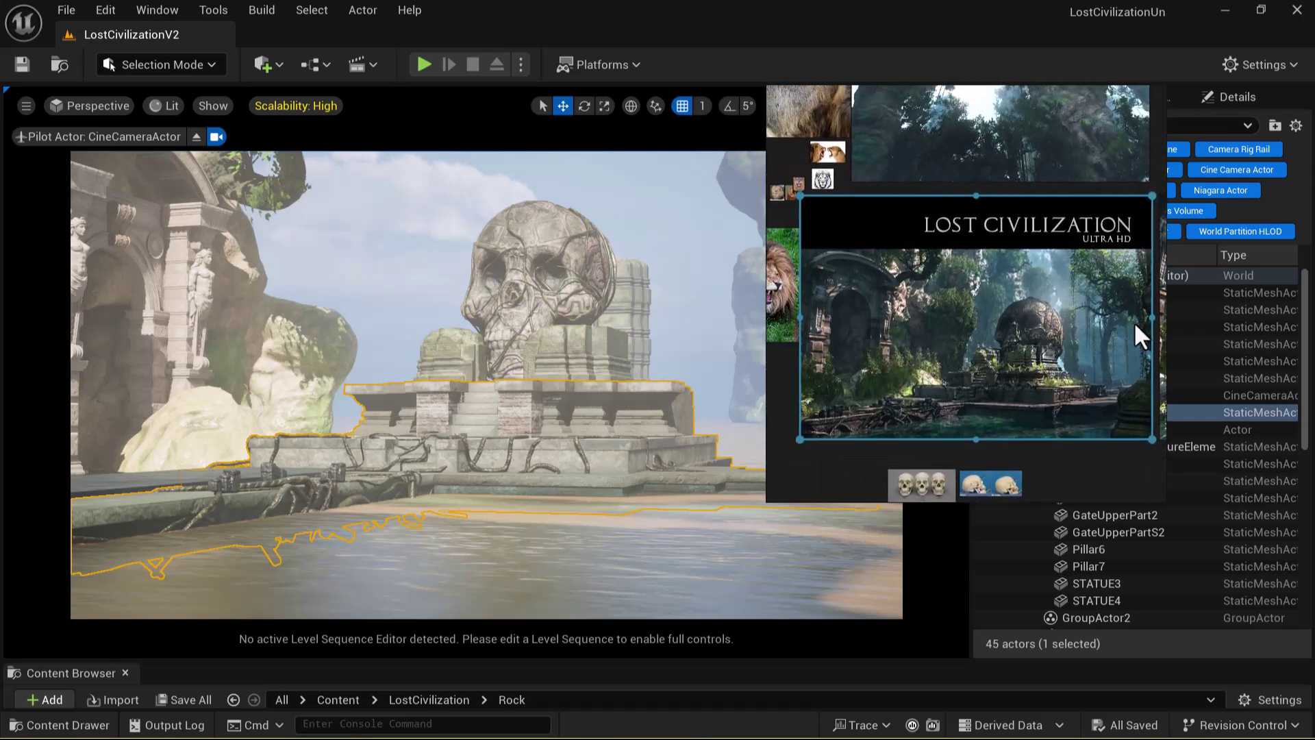
# Look at the WhatsApp reference image in the LOST CIVILIZATION project folder and return to the level
pyautogui.press('super')
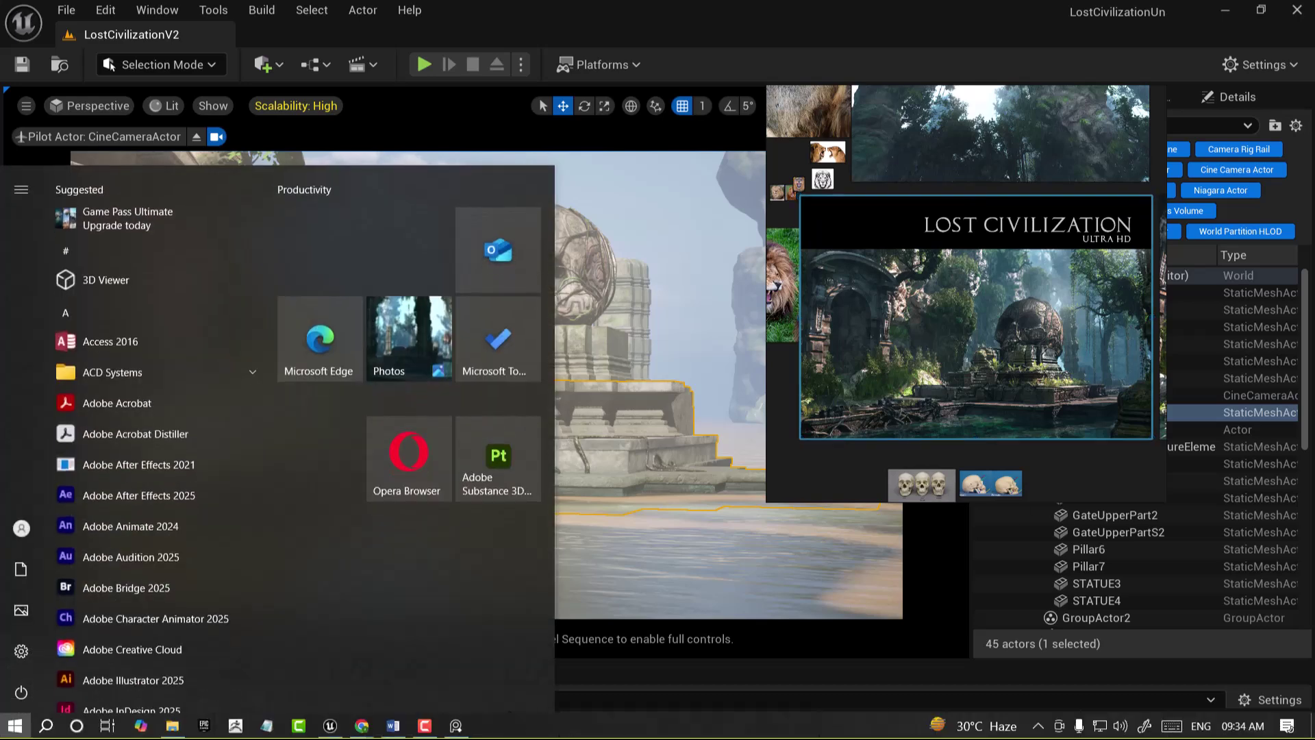
pyautogui.click(171, 723)
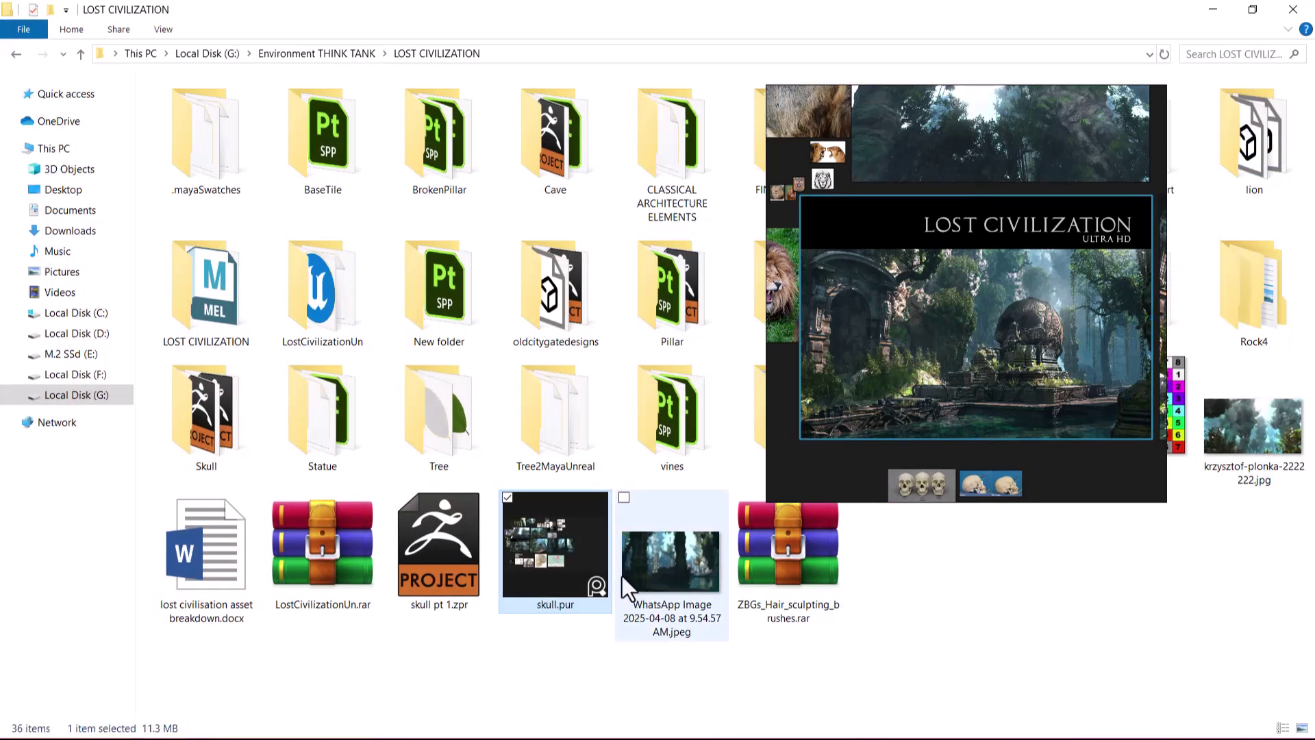
pyautogui.click(665, 579)
pyautogui.rightClick(664, 578)
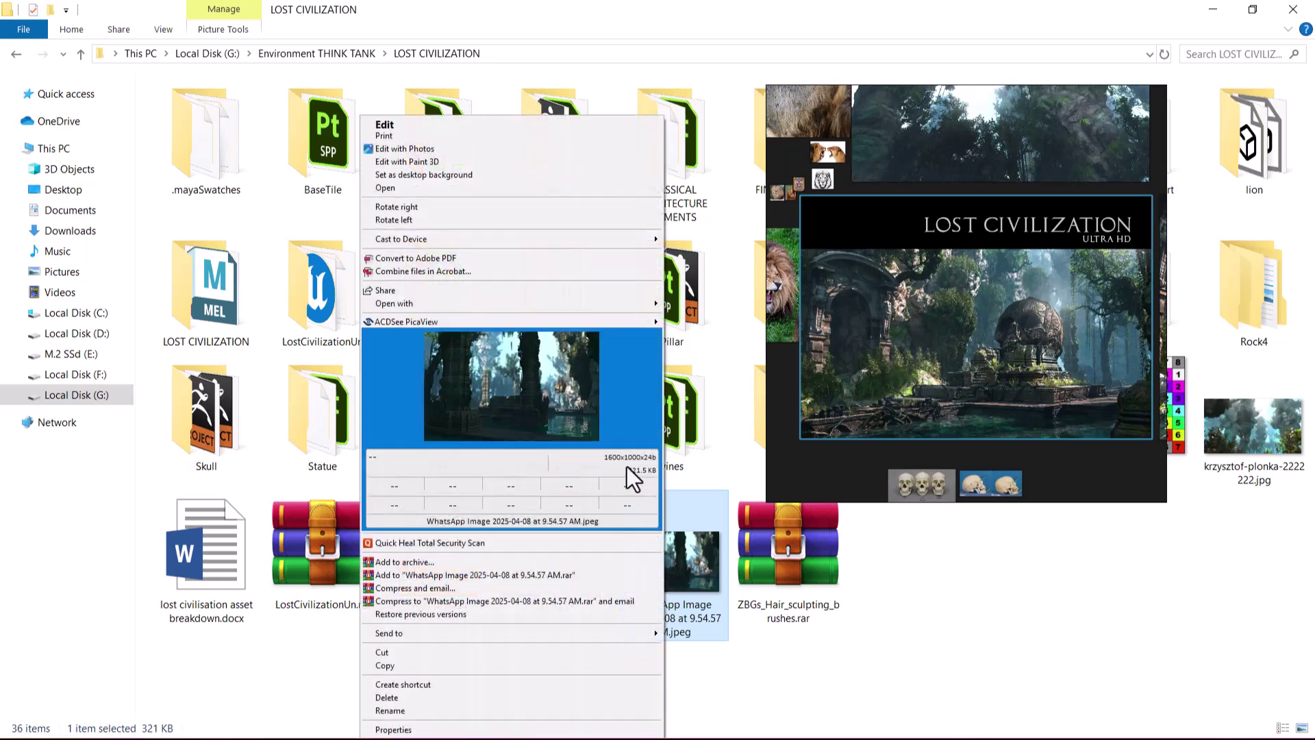
pyautogui.click(1243, 604)
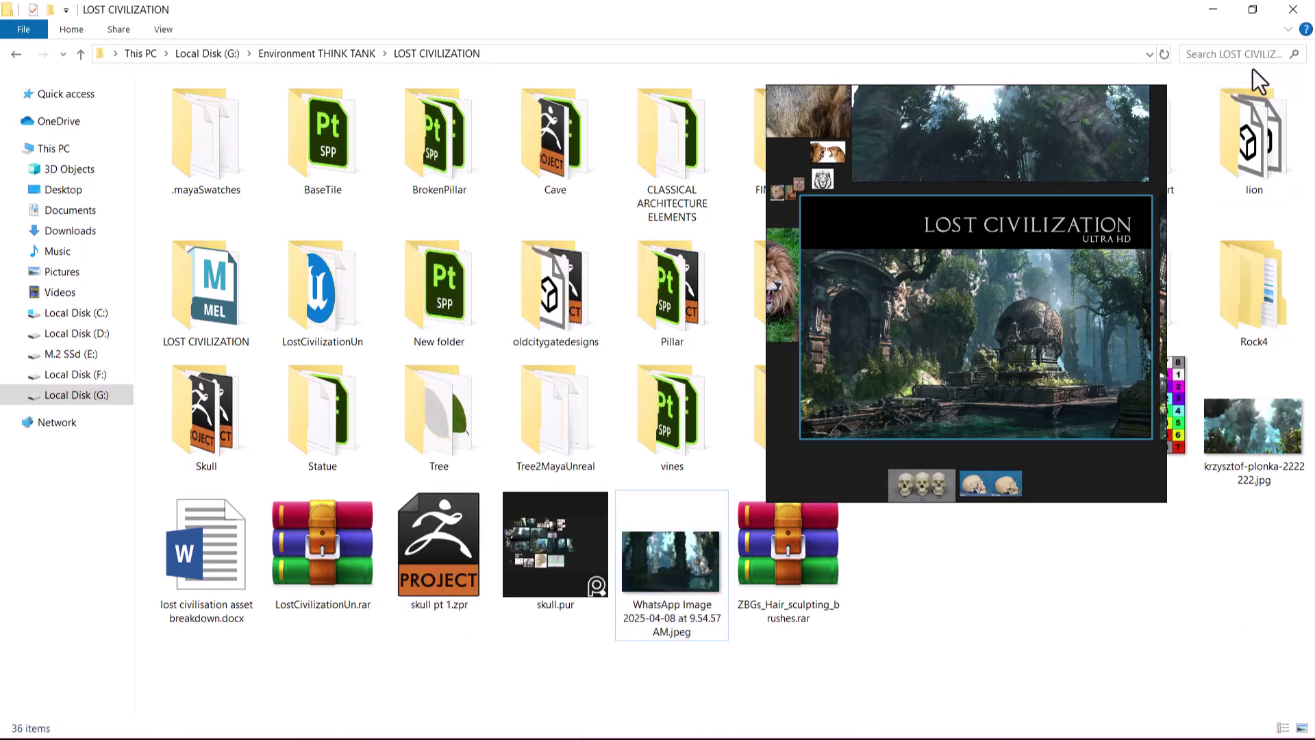
pyautogui.click(1219, 10)
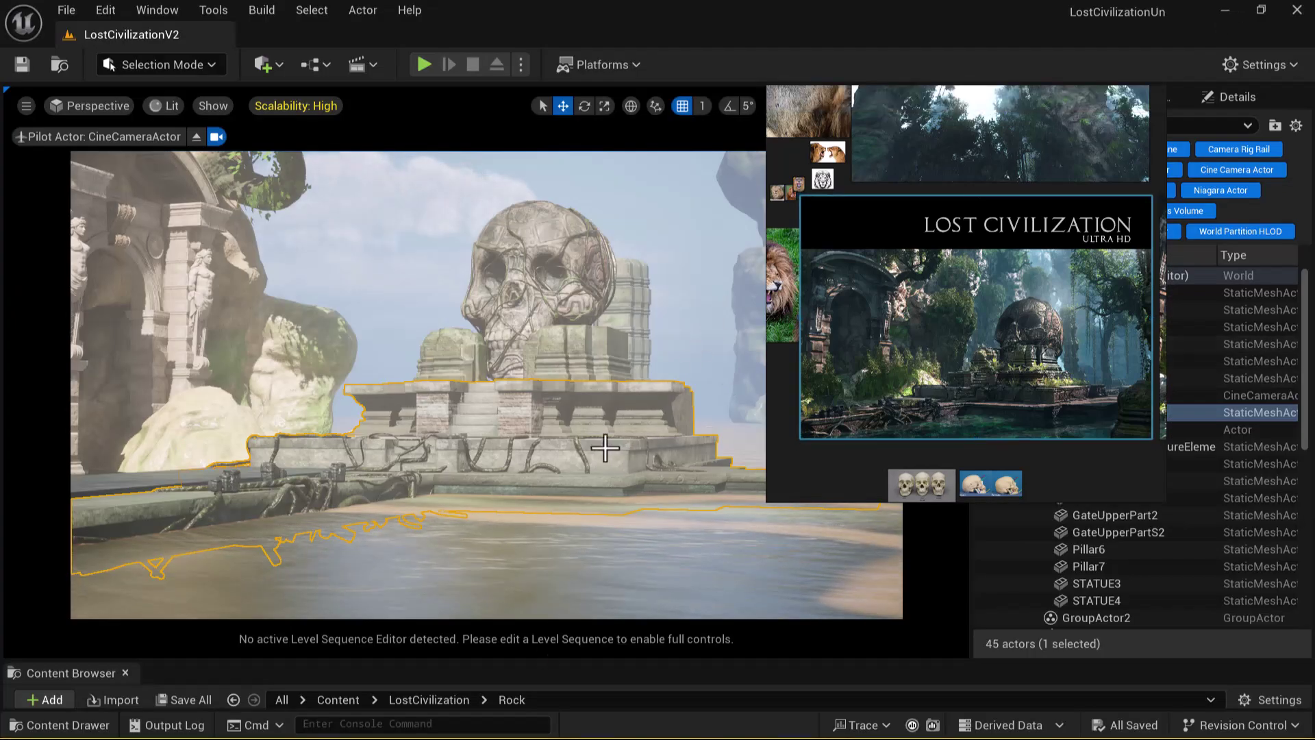
# Minimize the skull reference board and turn off Lock Actor Movement for the CineCameraActor
pyautogui.moveTo(942, 102); pyautogui.dragTo(1034, 122)
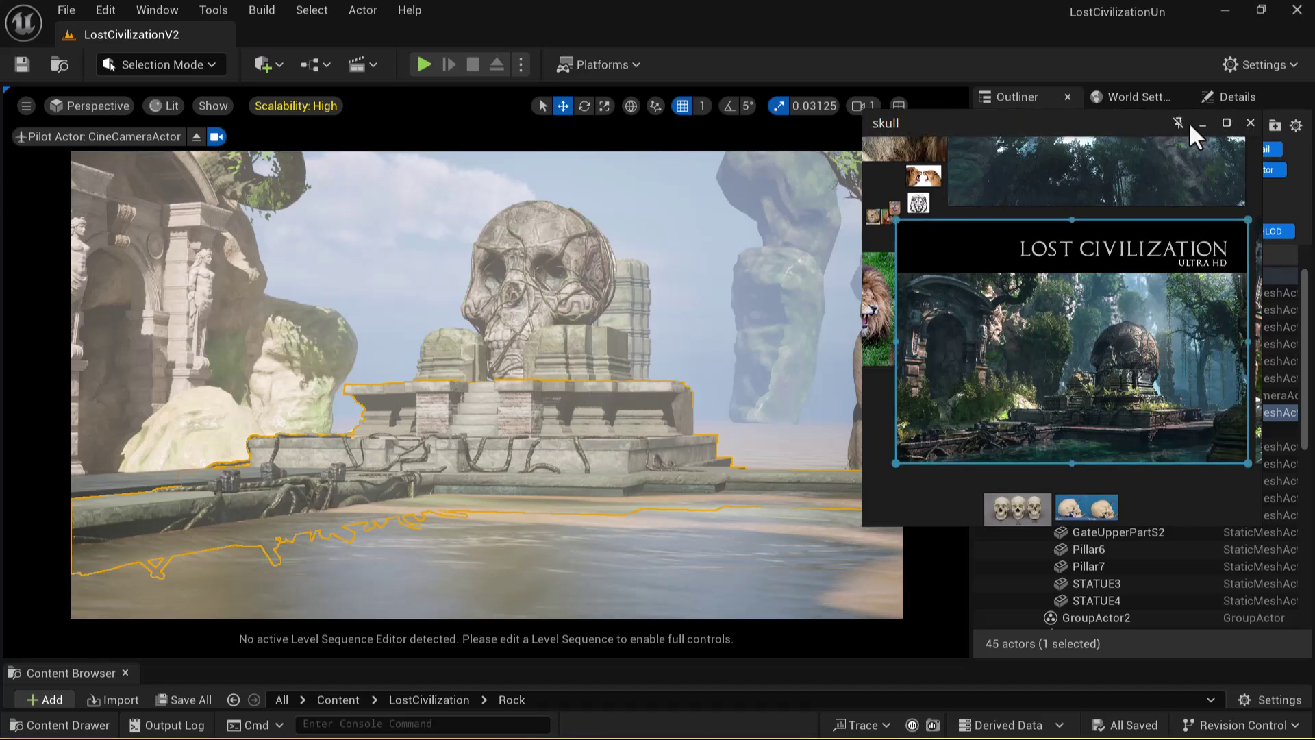
pyautogui.click(1194, 121)
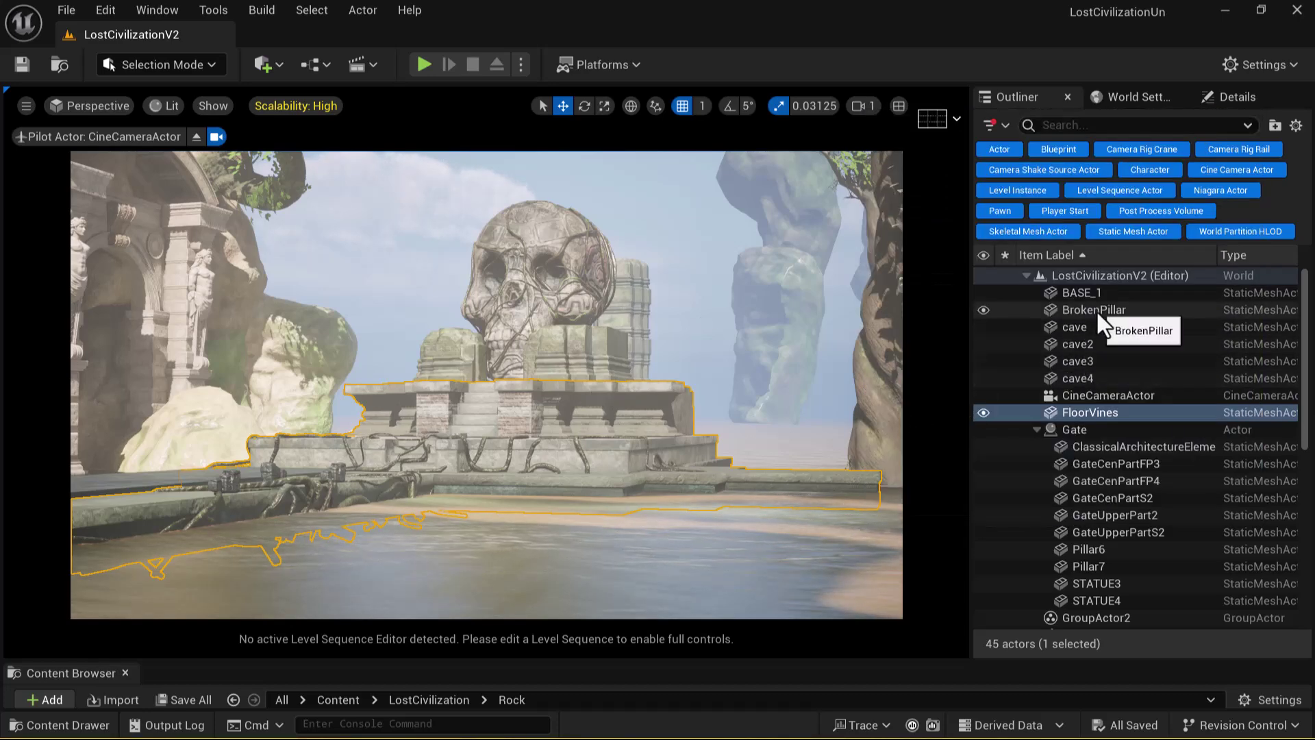
pyautogui.click(1091, 395)
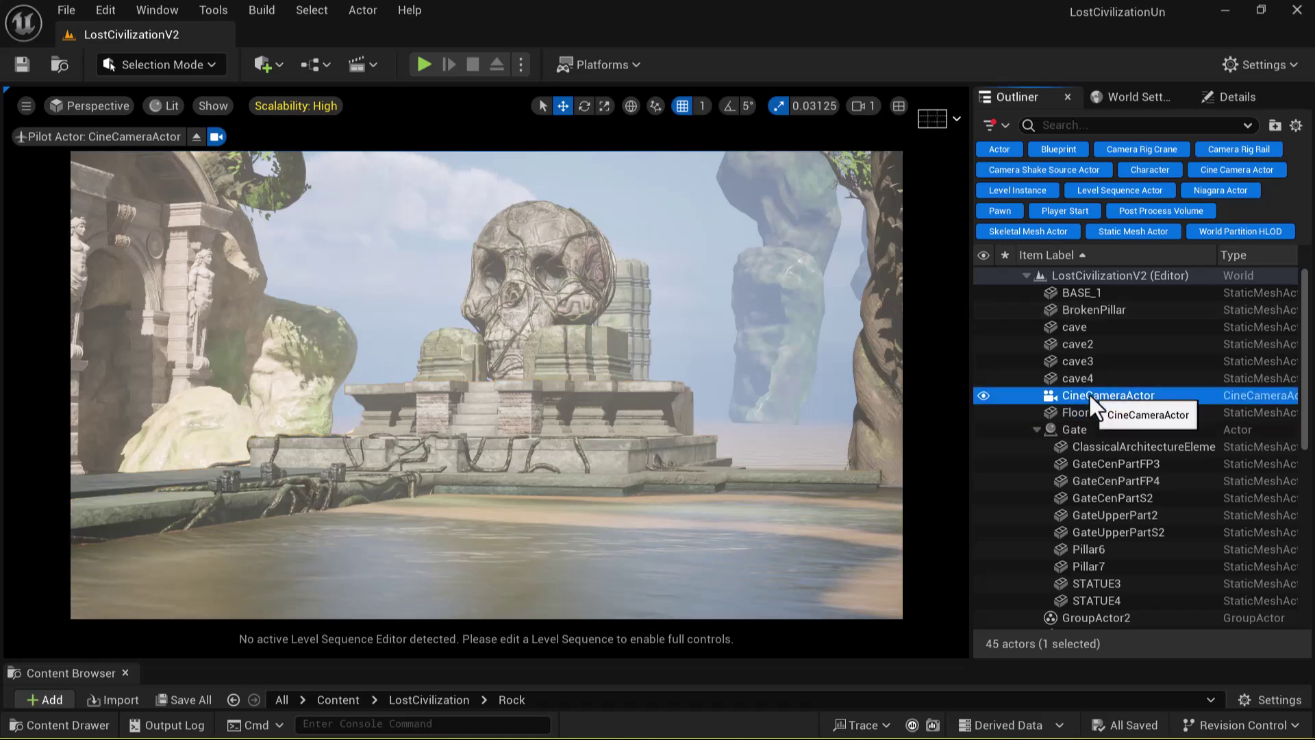
pyautogui.rightClick(1089, 394)
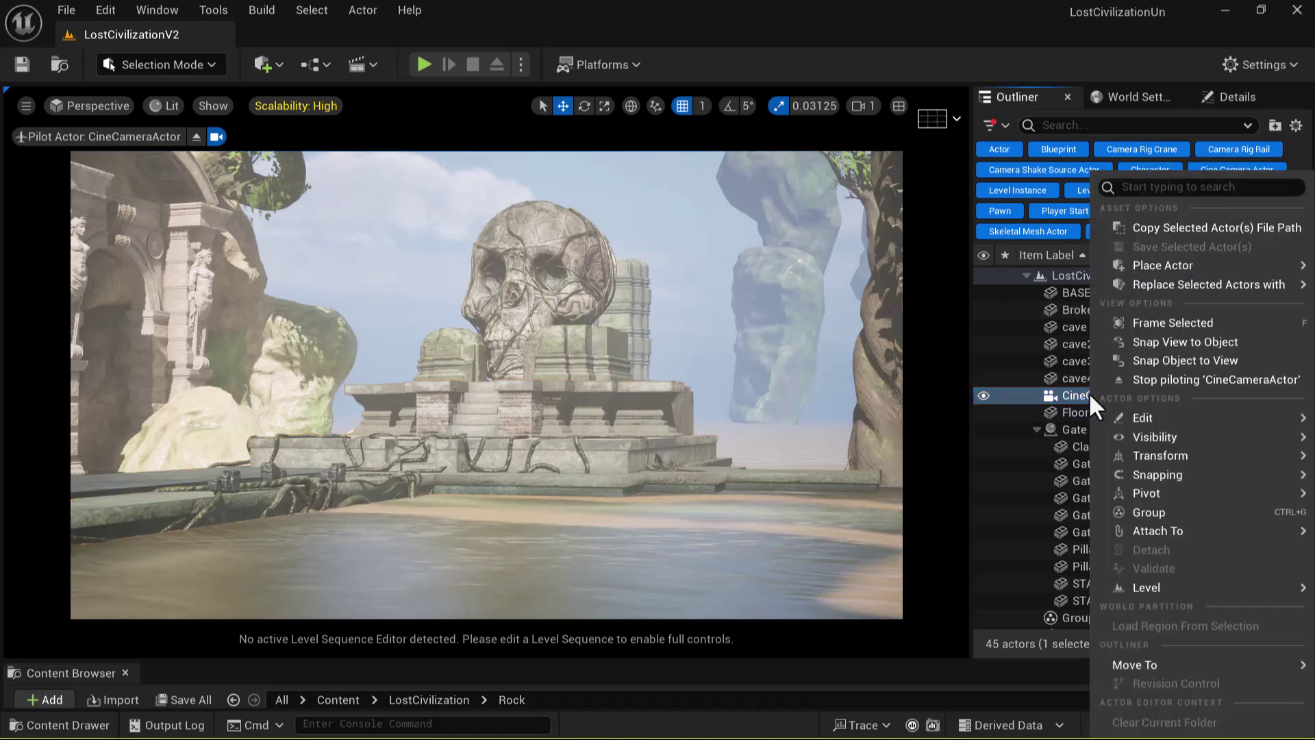
pyautogui.moveTo(1165, 457)
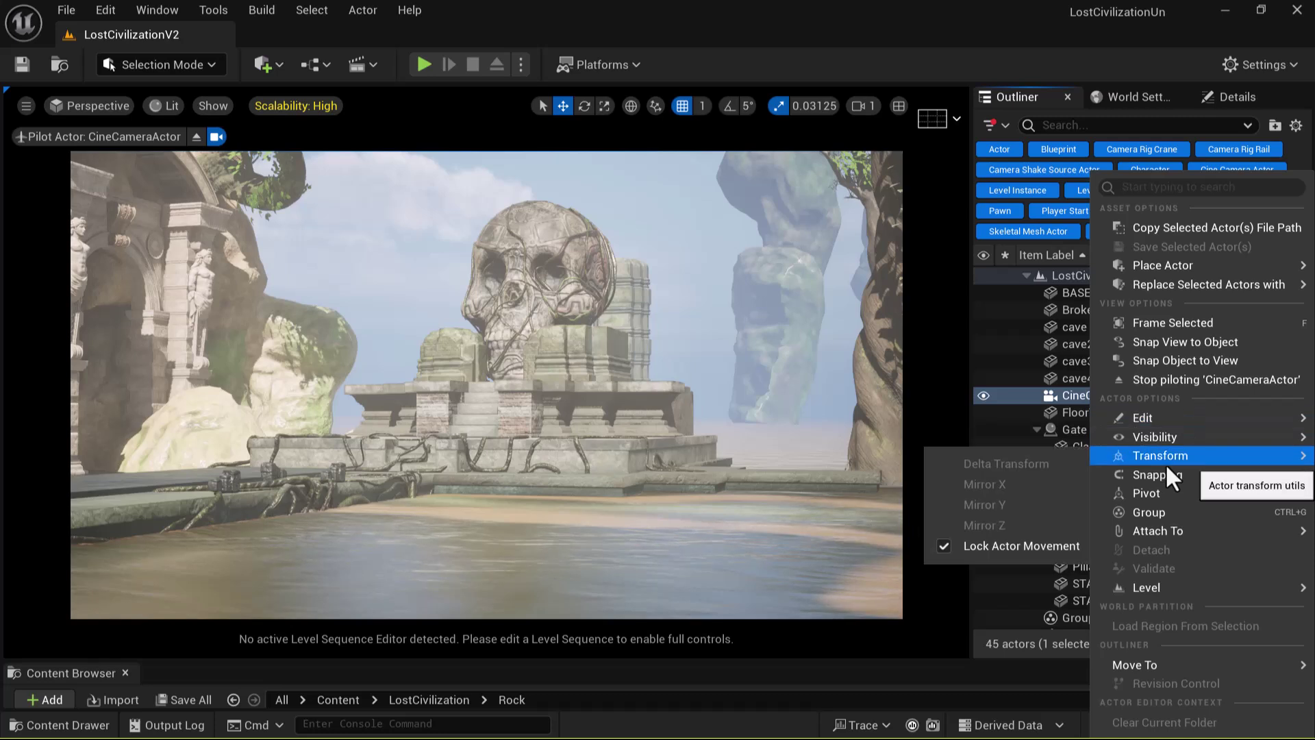
pyautogui.click(1005, 545)
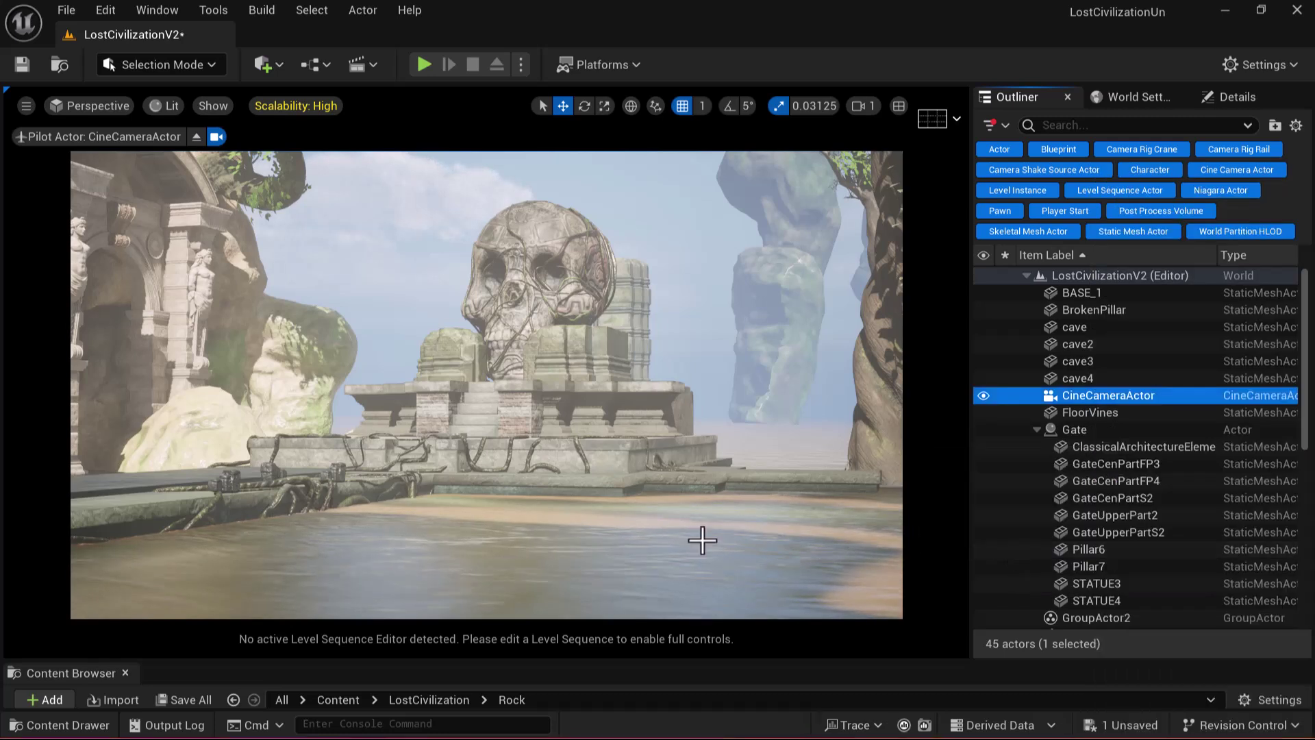
# Restore the skull reference board and pull the piloted CineCameraActor back to frame more of the gate and the twisted tree
pyautogui.moveTo(679, 529); pyautogui.dragTo(680, 557)
pyautogui.press('super')
pyautogui.click(455, 728)
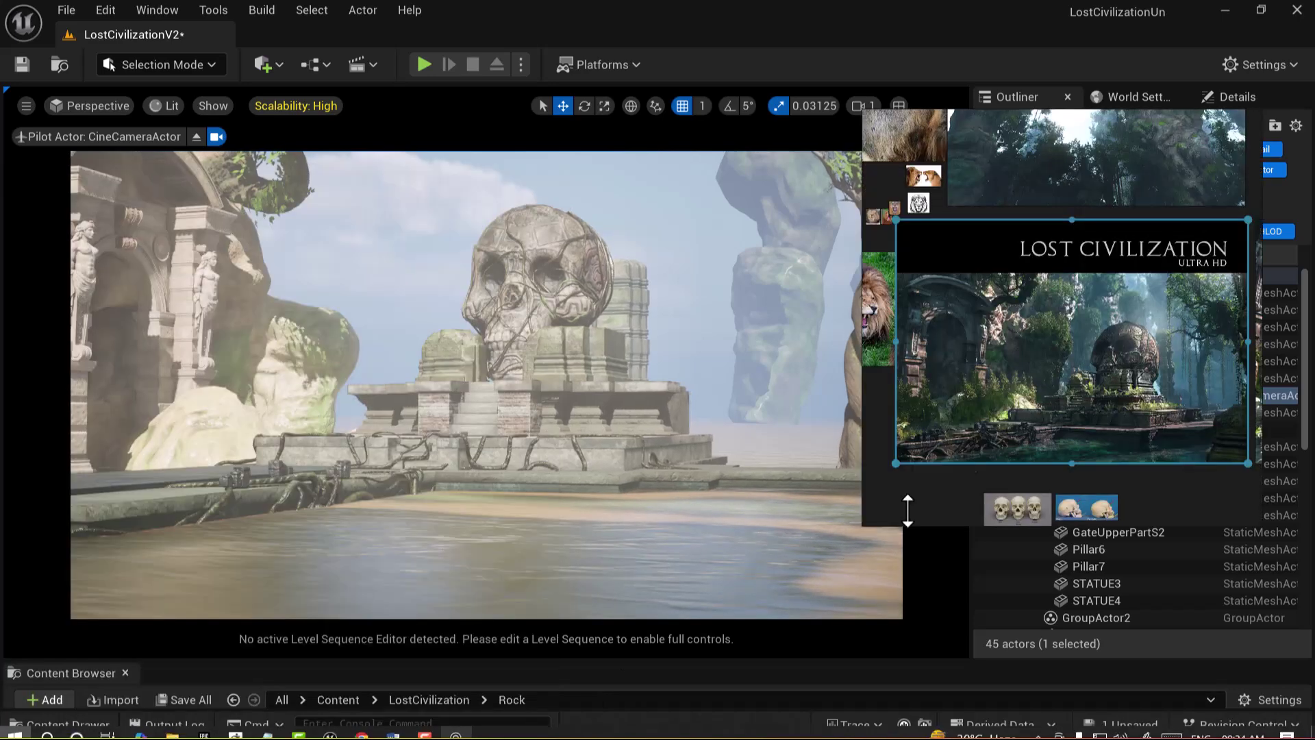
pyautogui.moveTo(715, 517); pyautogui.dragTo(713, 517, button='right')
pyautogui.press('s')
pyautogui.press('s')
pyautogui.press('s')
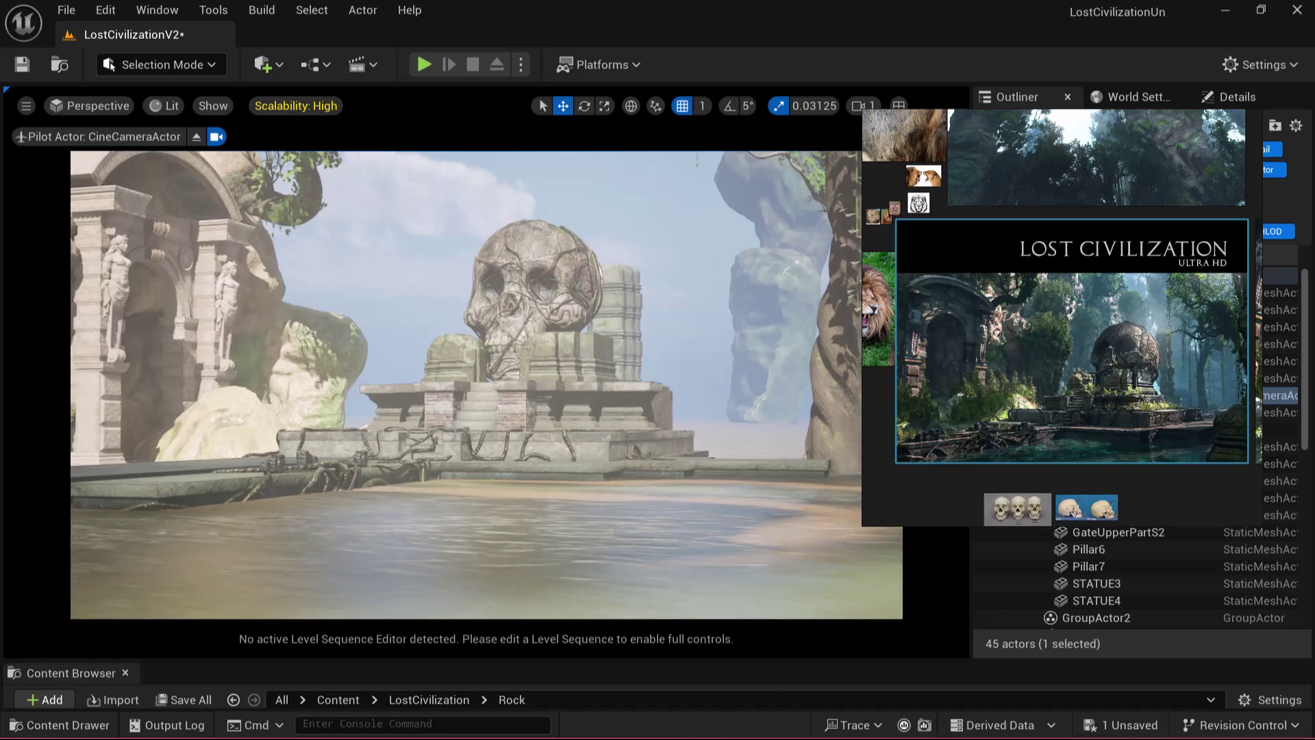
pyautogui.press('q')
pyautogui.press('s')
pyautogui.moveTo(700, 516); pyautogui.dragTo(698, 517, button='right')
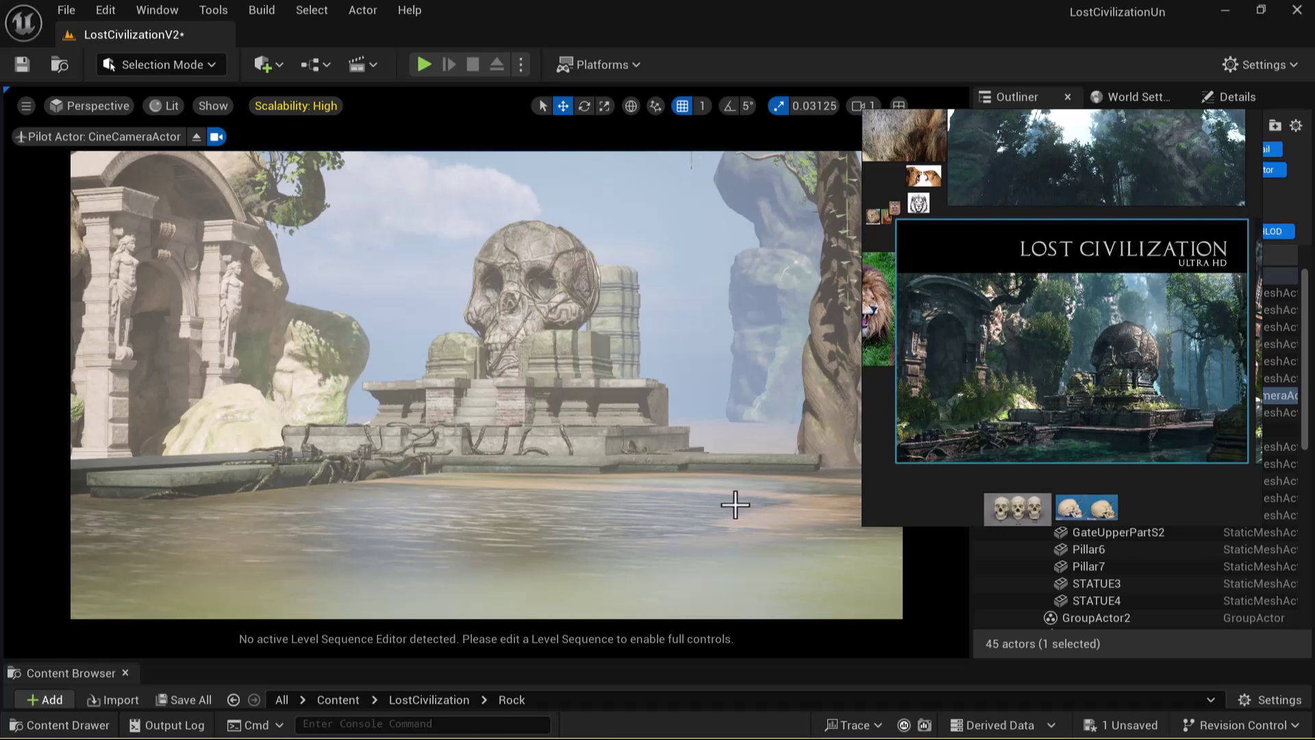
# Raise the piloted camera and fine-tune its distance to match the framing of the Lost Civilization concept image
pyautogui.moveTo(657, 458); pyautogui.dragTo(652, 418, button='middle')
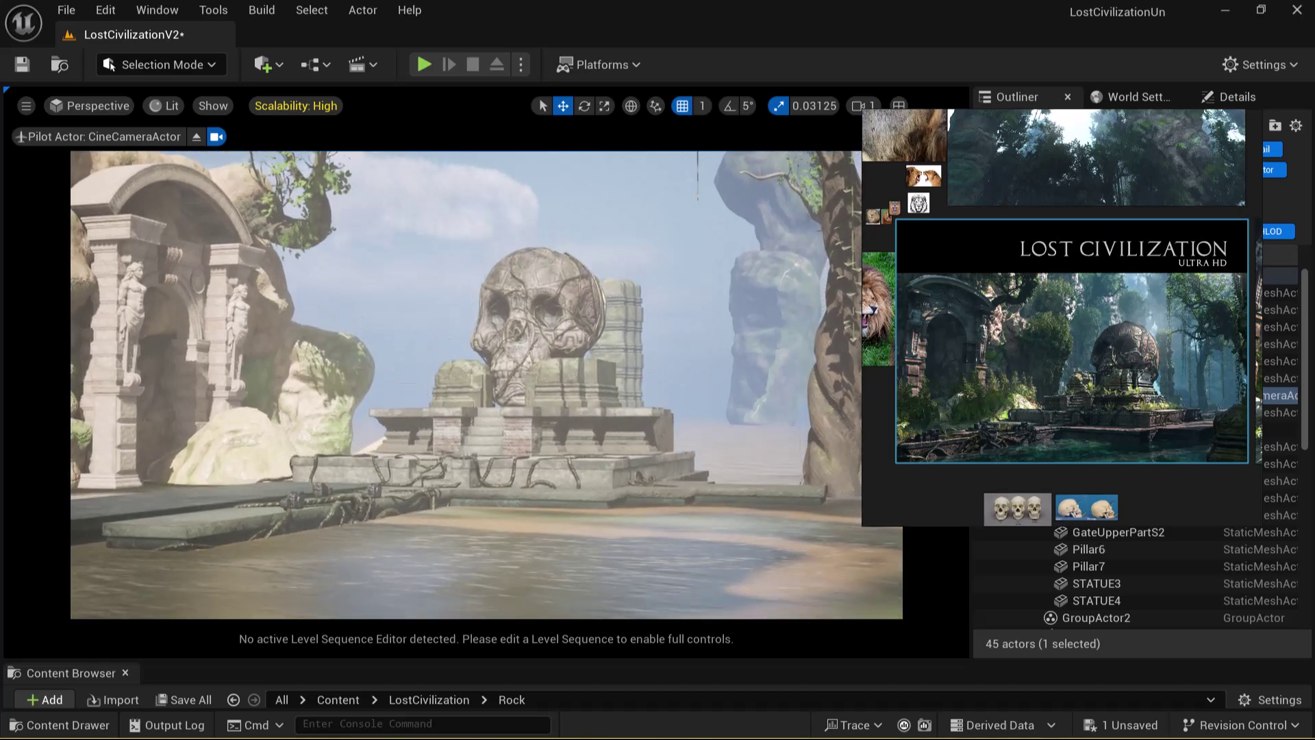
pyautogui.scroll(-3, 648, 500)
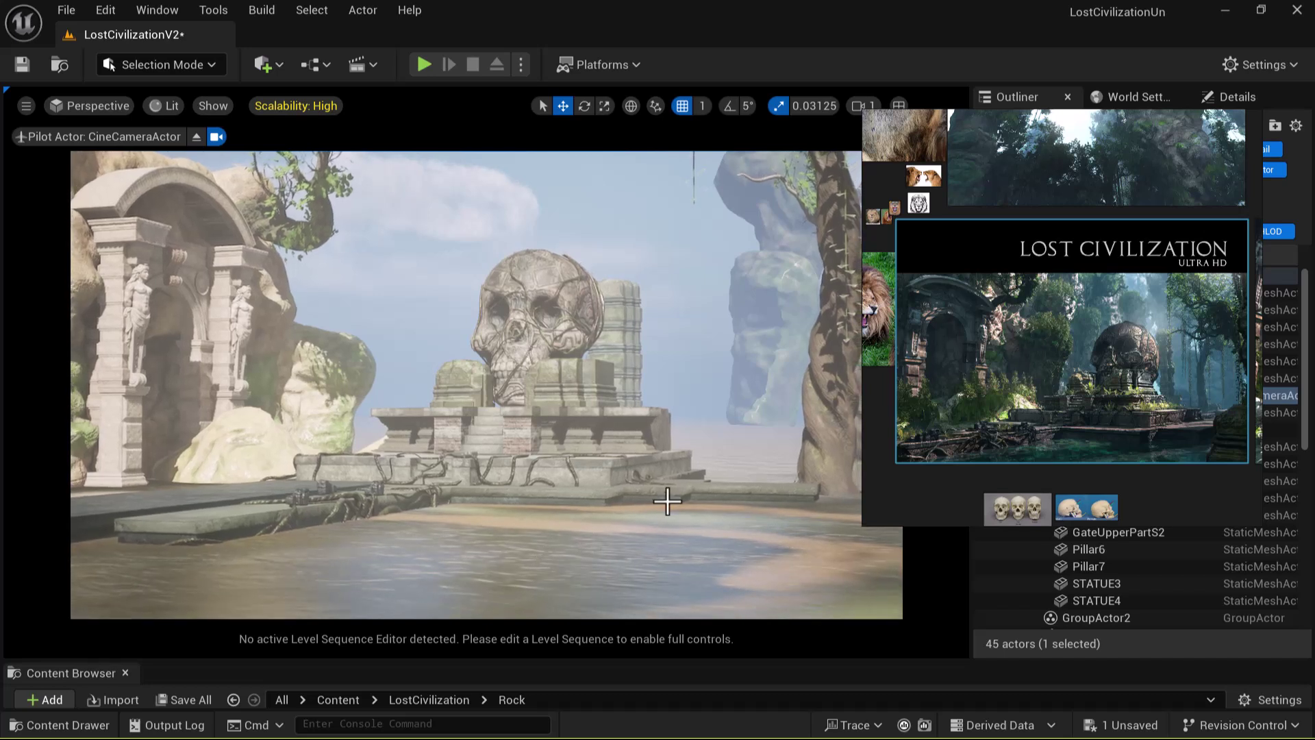
pyautogui.moveTo(662, 507); pyautogui.dragTo(661, 507, button='right')
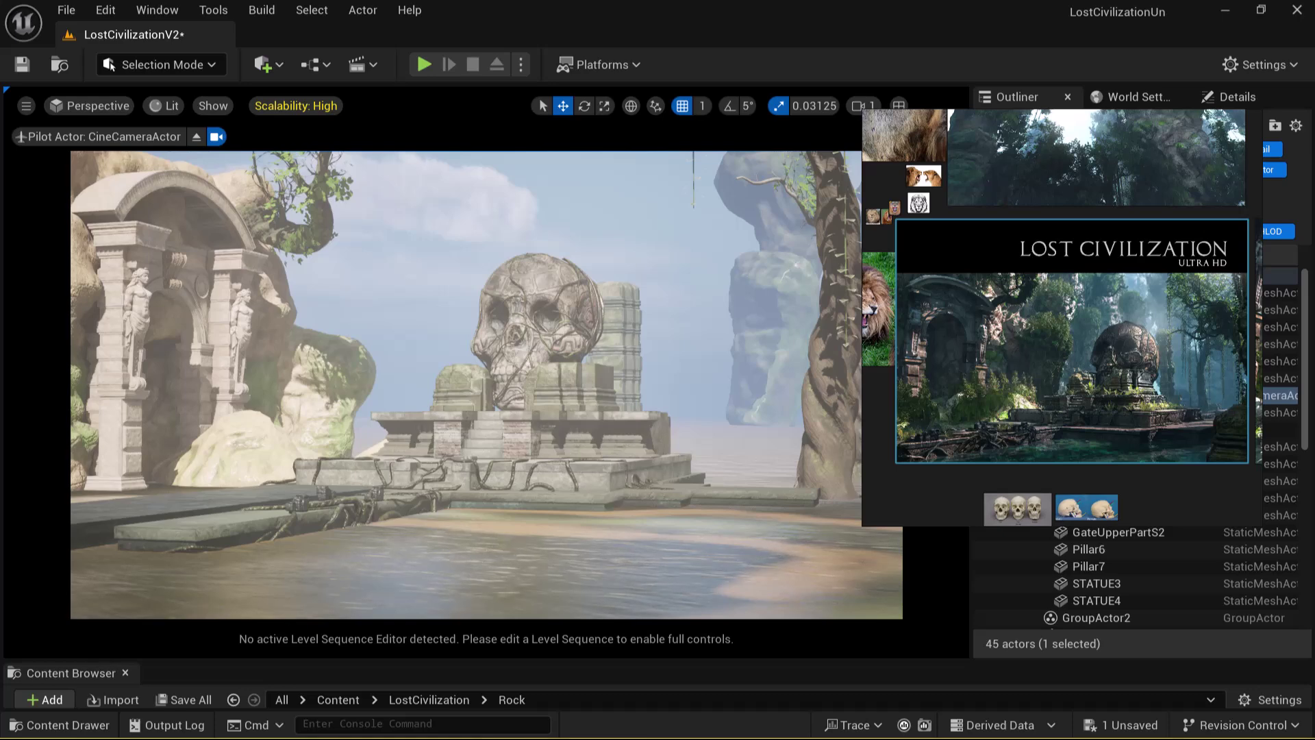
pyautogui.press('s')
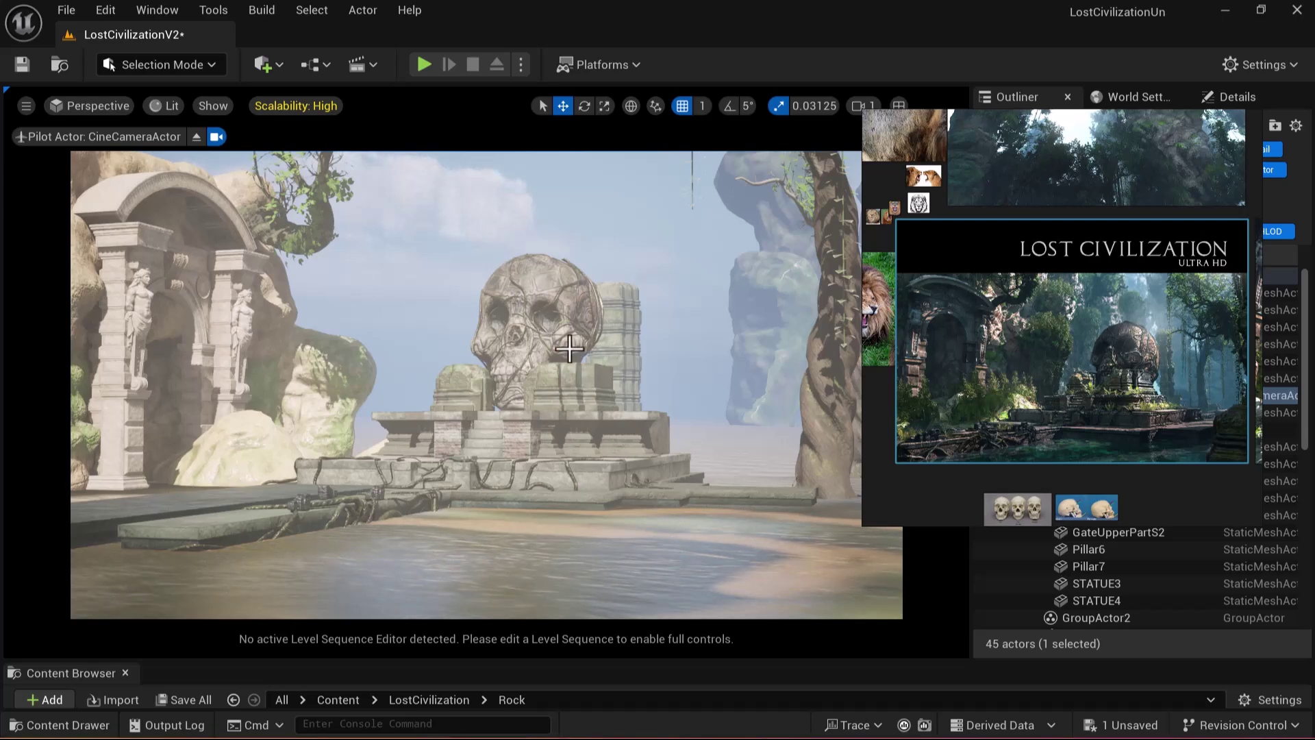
# Minimize the reference board and turn on Lock Actor Movement for the CineCameraActor
pyautogui.click(584, 374)
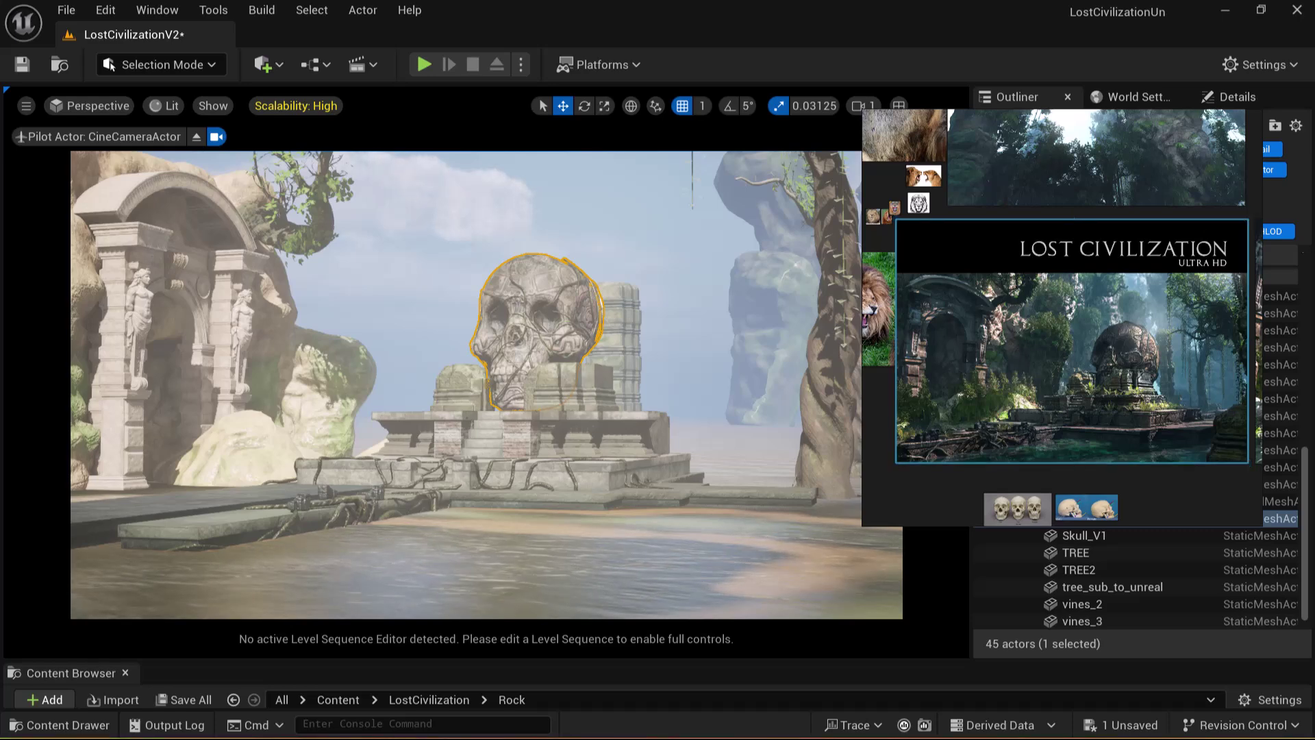
pyautogui.moveTo(1204, 124)
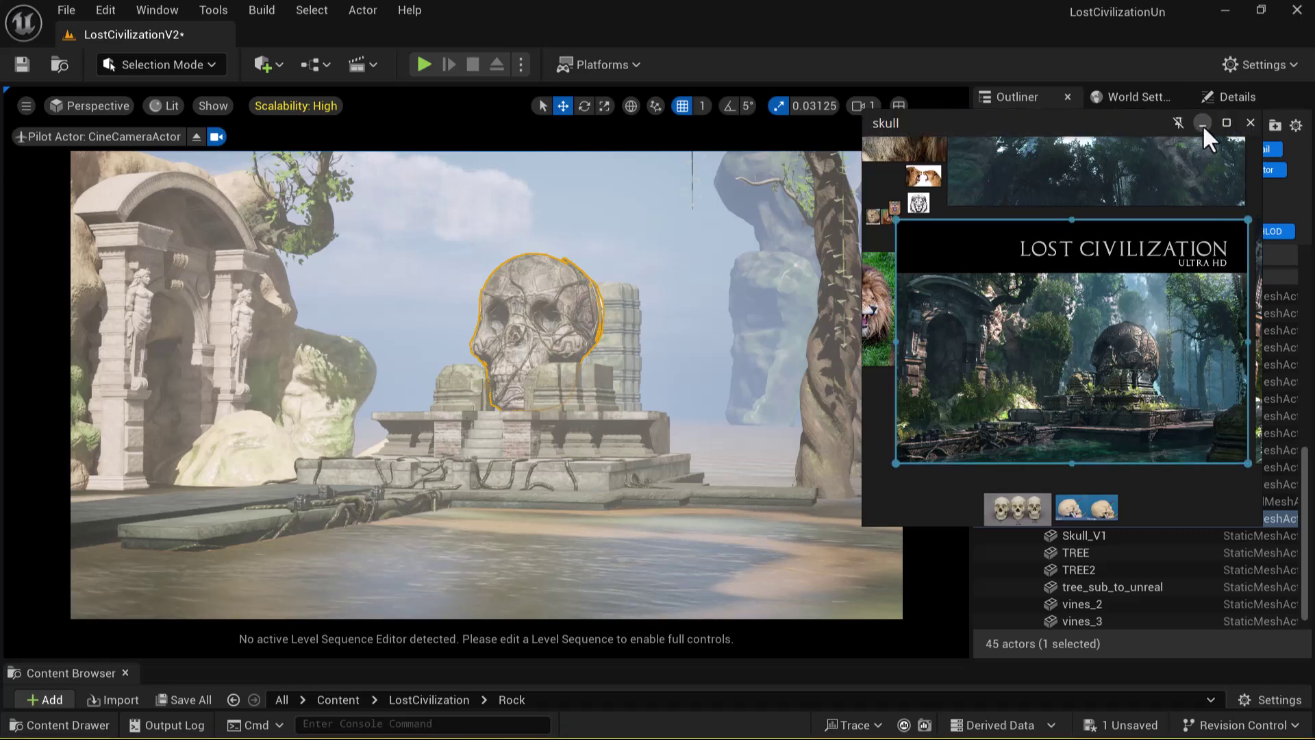
pyautogui.click(1202, 124)
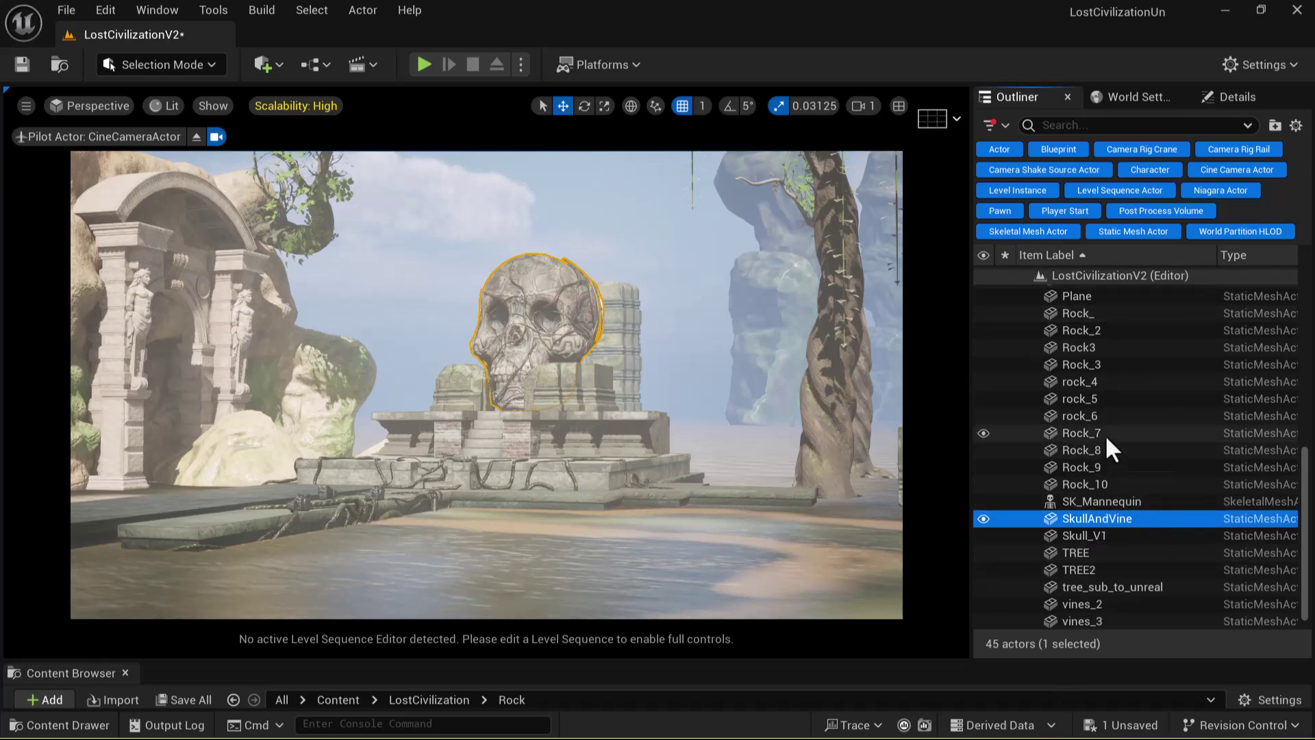
pyautogui.scroll(-1, 1104, 432)
pyautogui.scroll(5, 1130, 581)
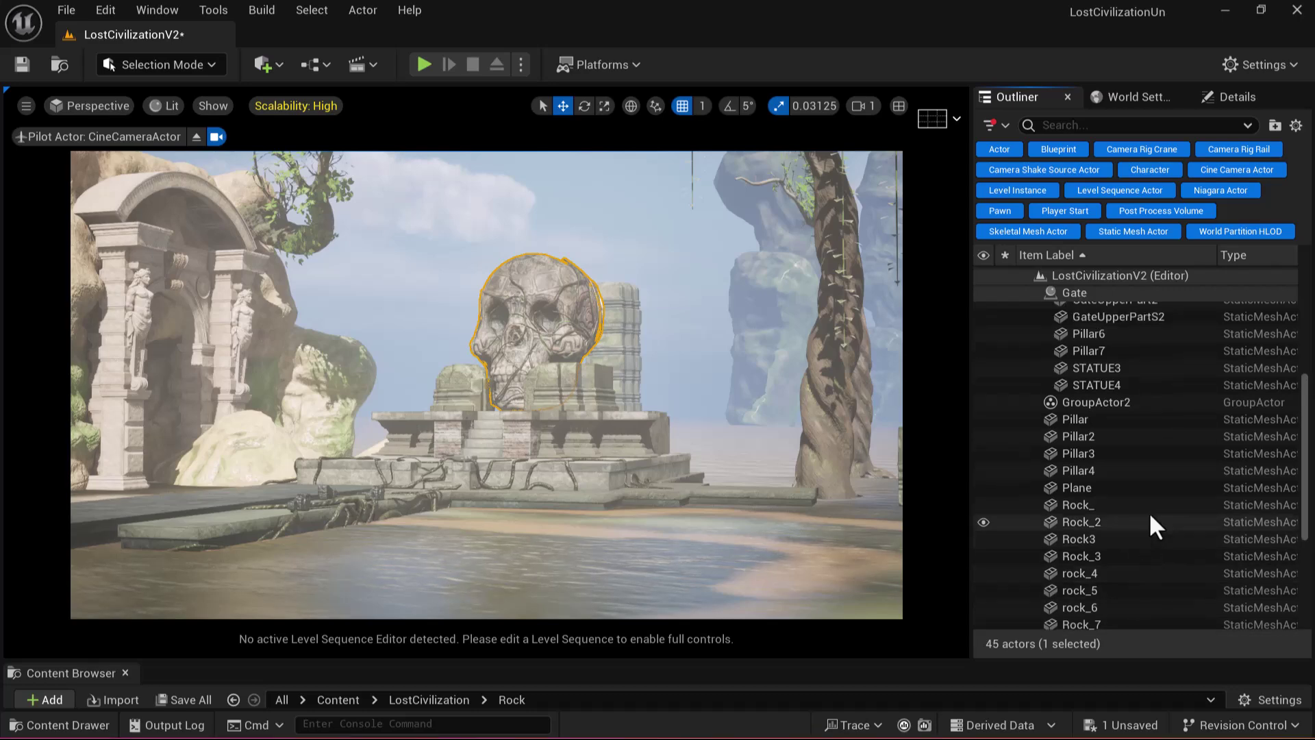
pyautogui.scroll(4, 1166, 379)
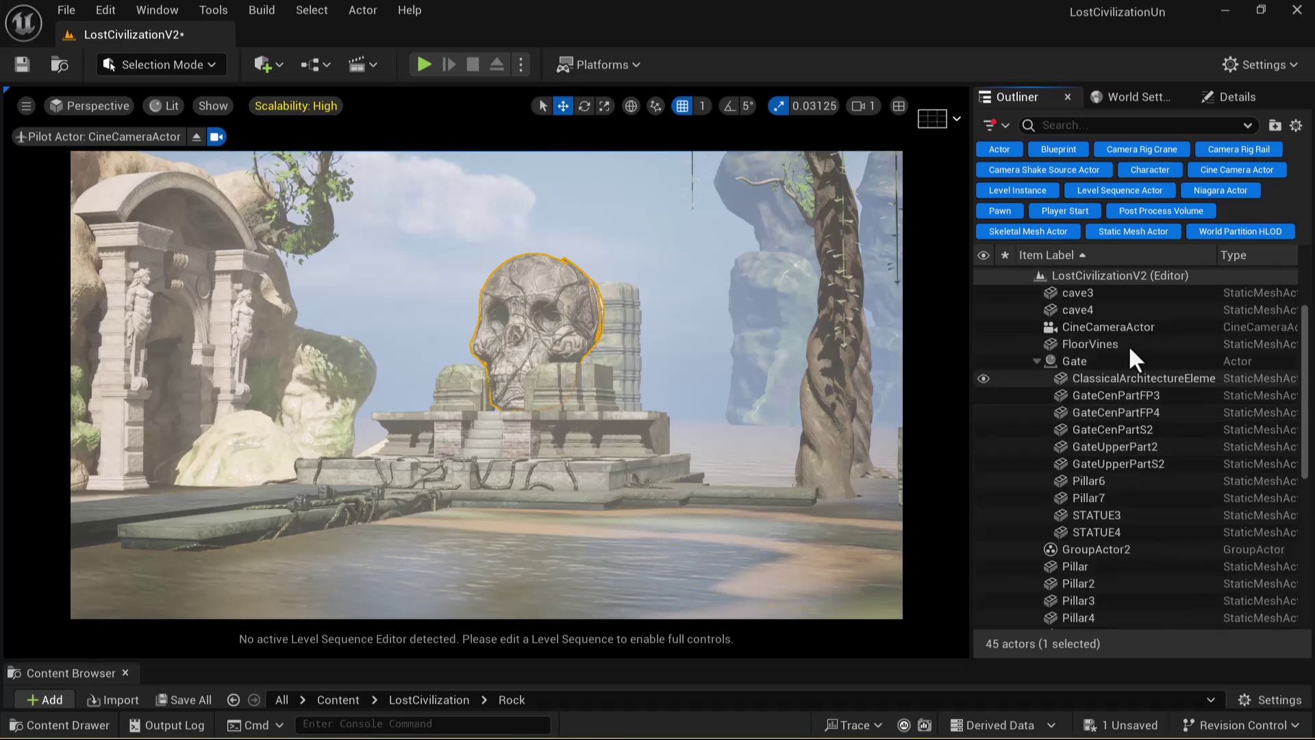
pyautogui.rightClick(1129, 327)
pyautogui.moveTo(1092, 438)
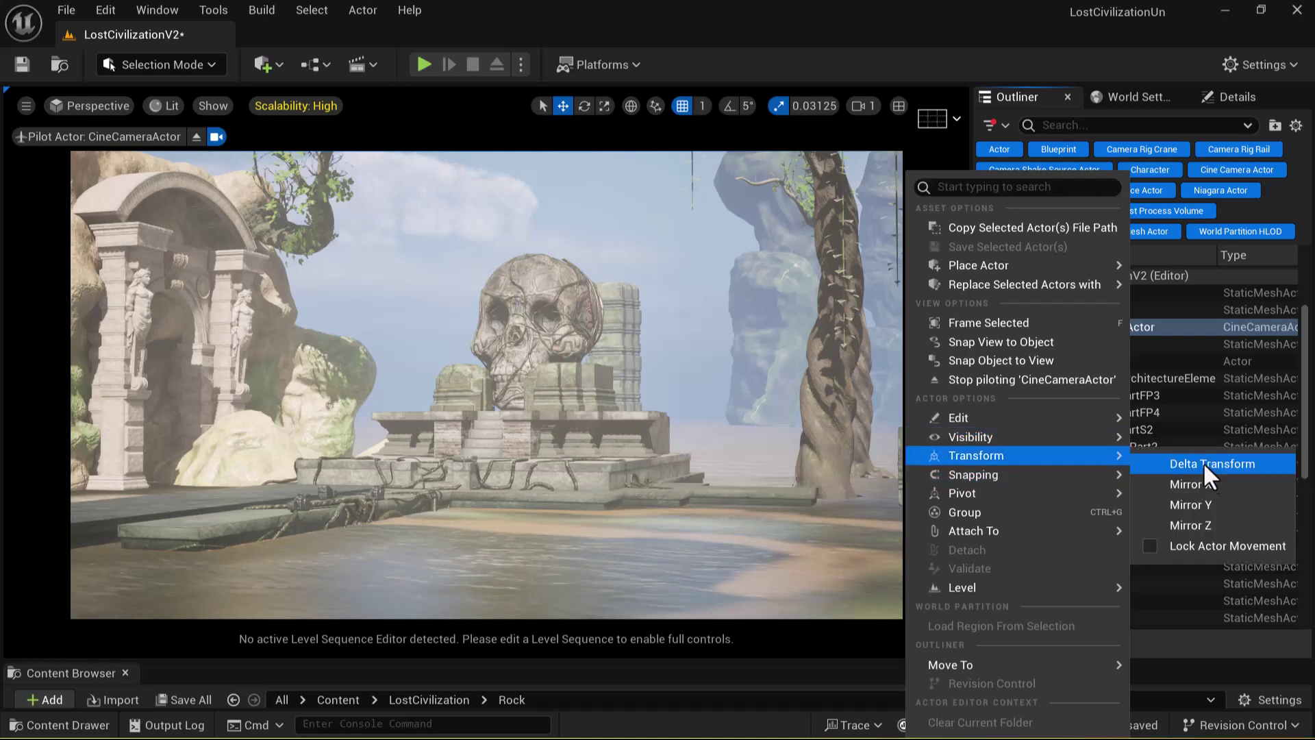
pyautogui.click(1195, 545)
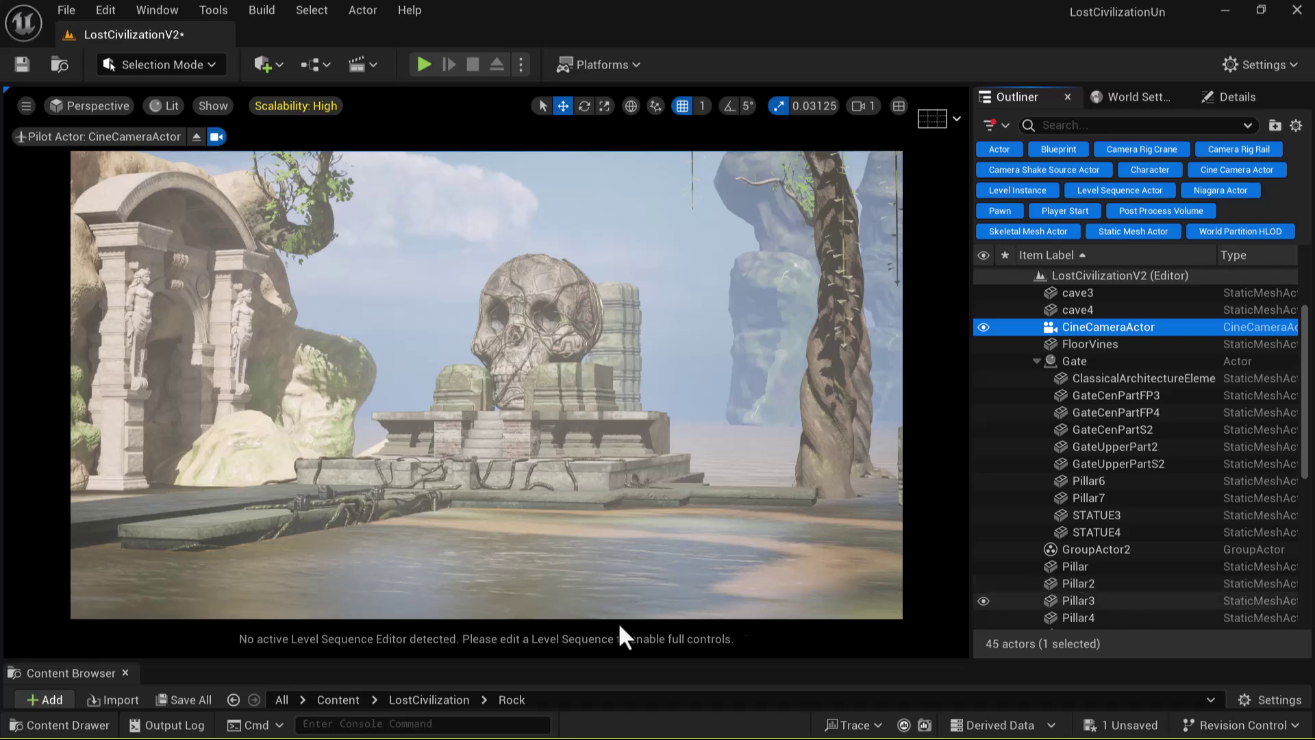
# Select the SkullAndVine mesh and switch the single viewport to the four-view layout
pyautogui.click(544, 333)
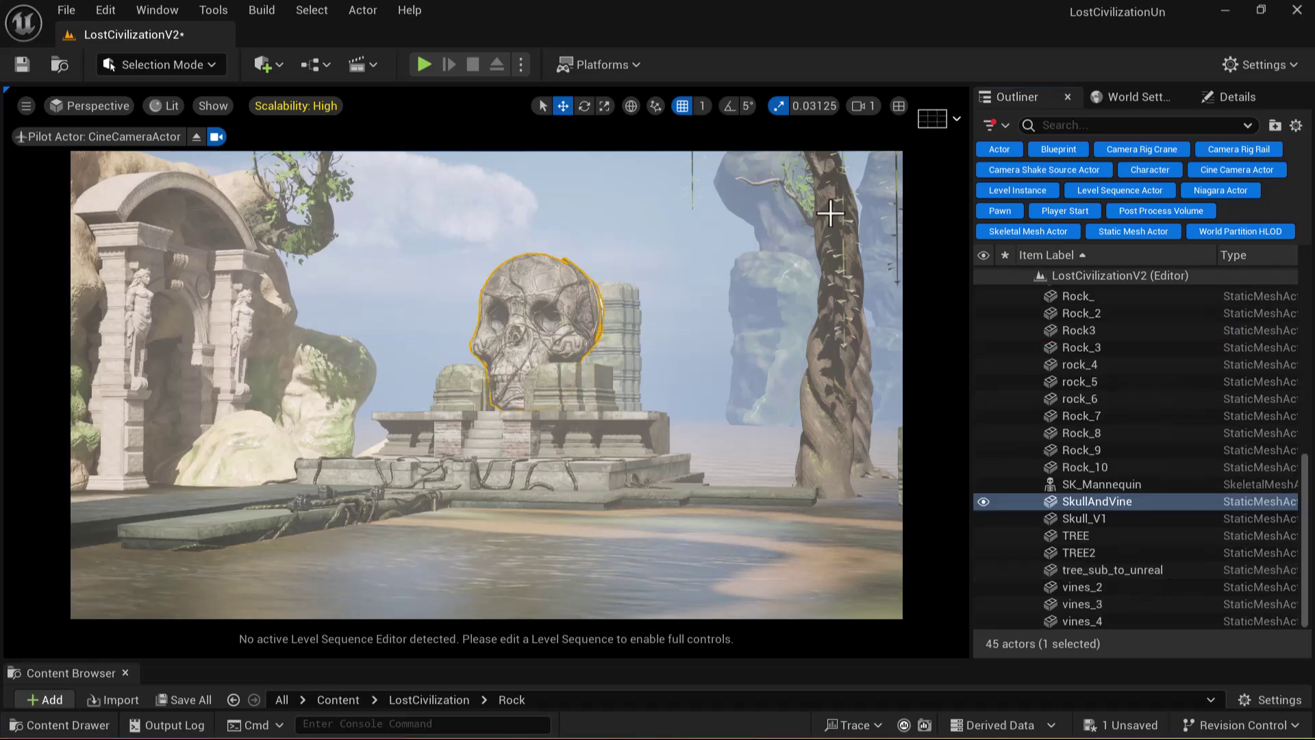
pyautogui.click(898, 107)
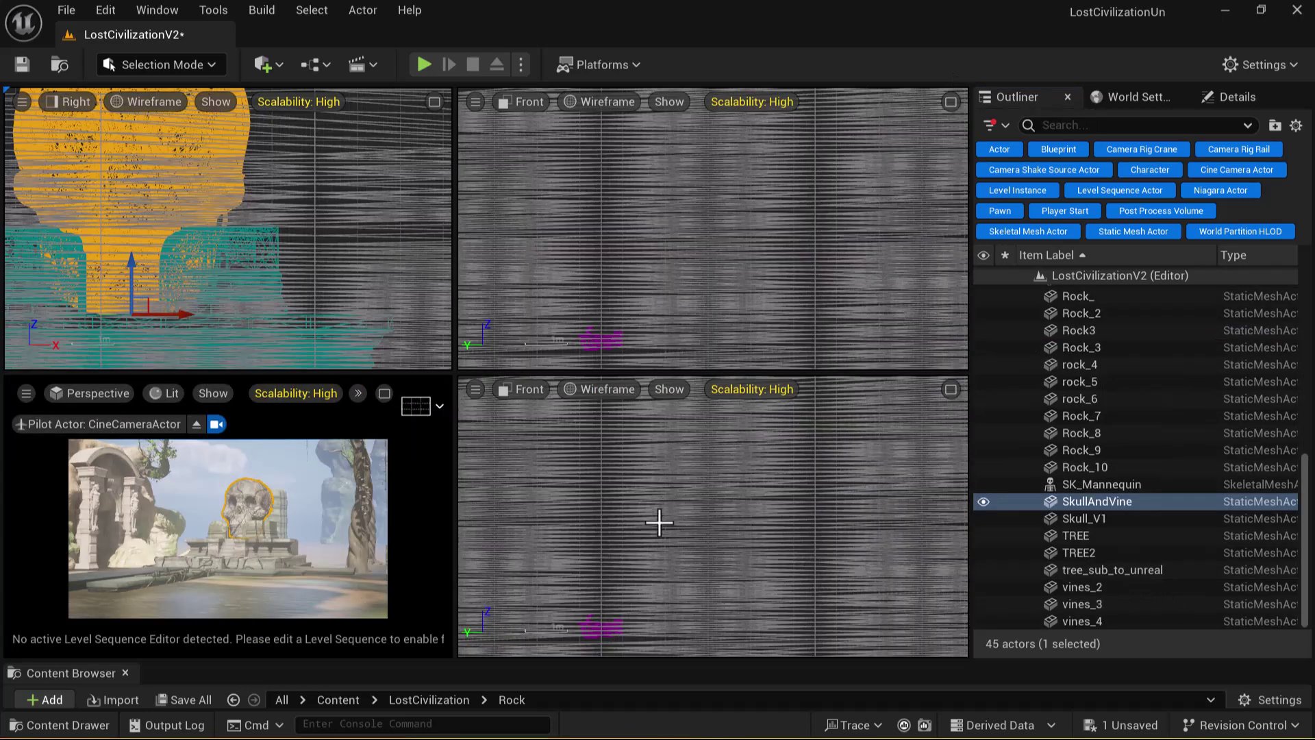
pyautogui.scroll(-3, 660, 523)
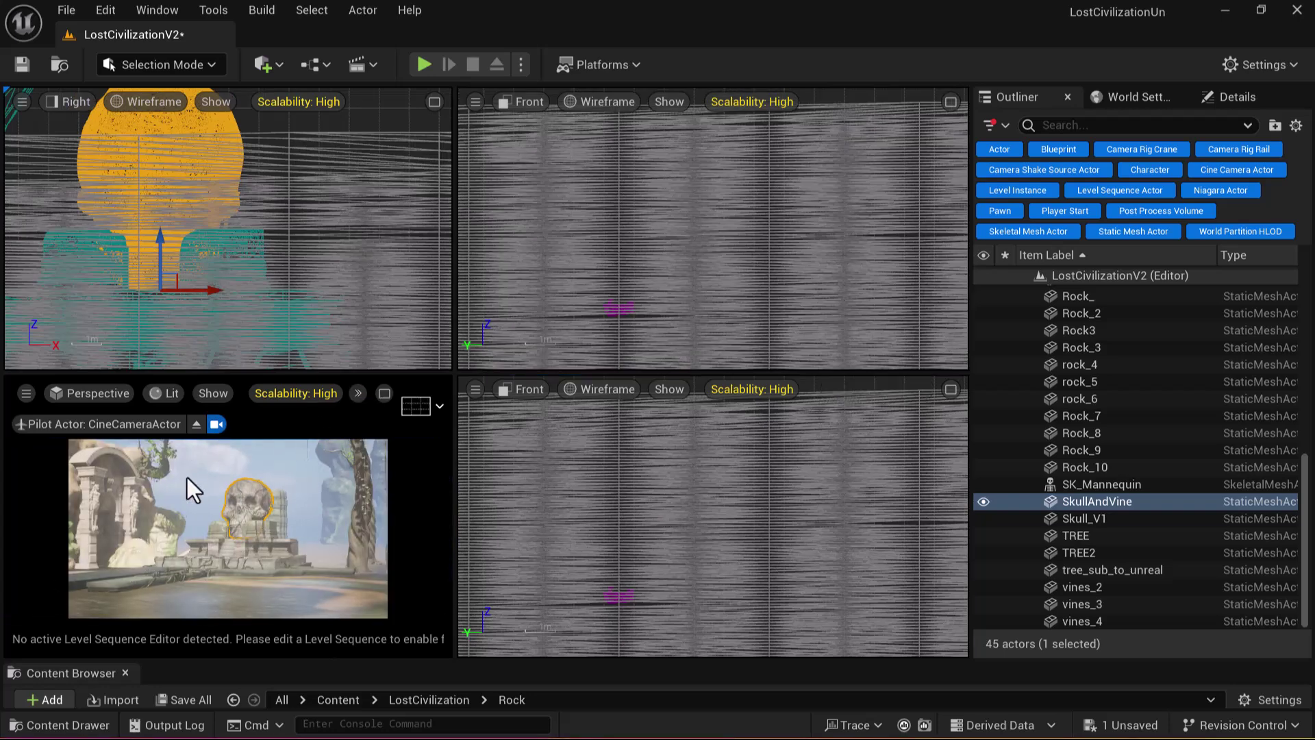
pyautogui.click(681, 541)
pyautogui.press('f')
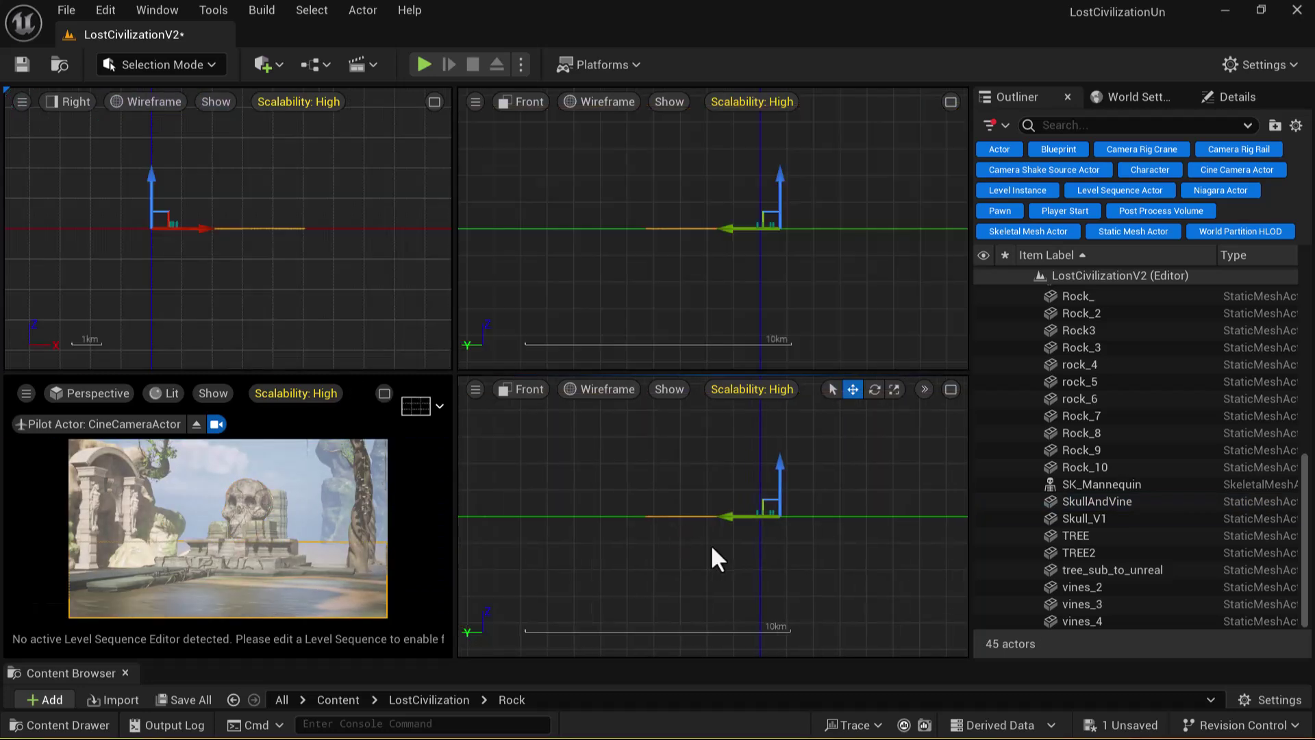
# Focus the orthographic views on the SkullAndVine mesh and select the Rock3 mesh in the lower Front view
pyautogui.click(250, 505)
pyautogui.press('f')
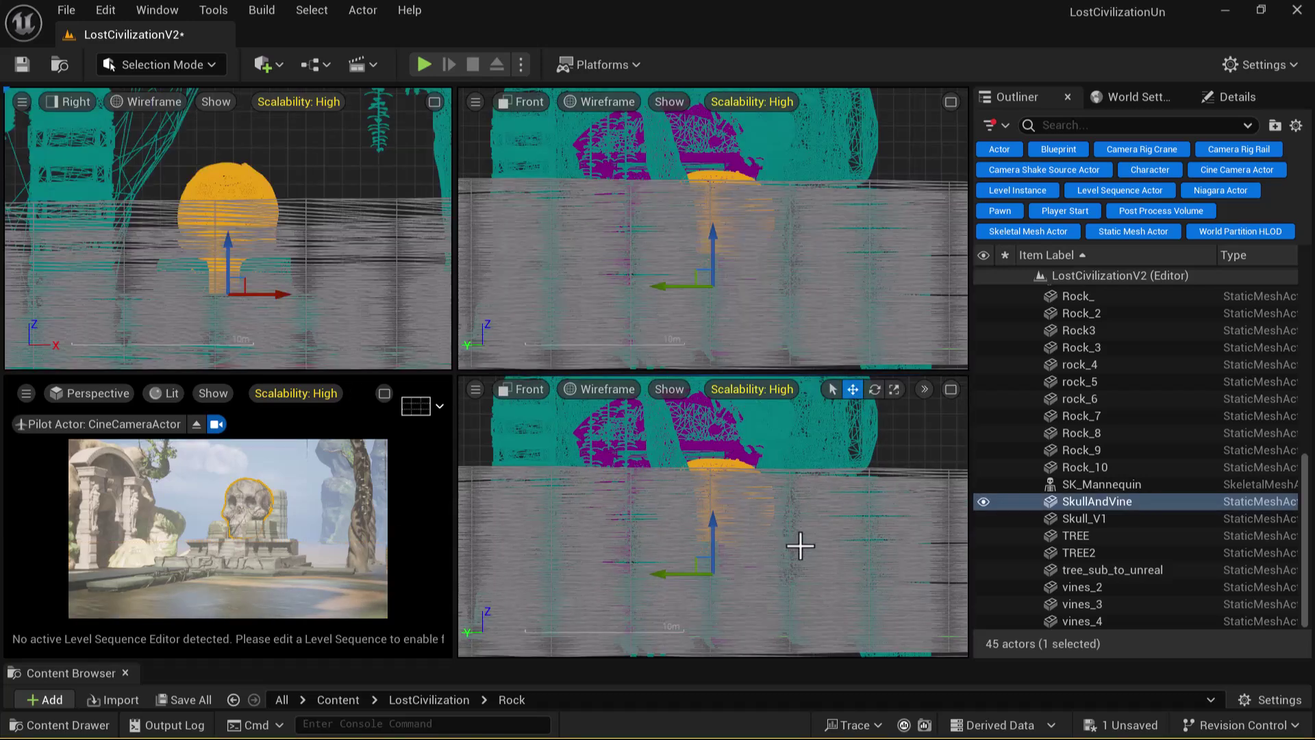
pyautogui.scroll(-6, 800, 546)
pyautogui.scroll(6, 806, 548)
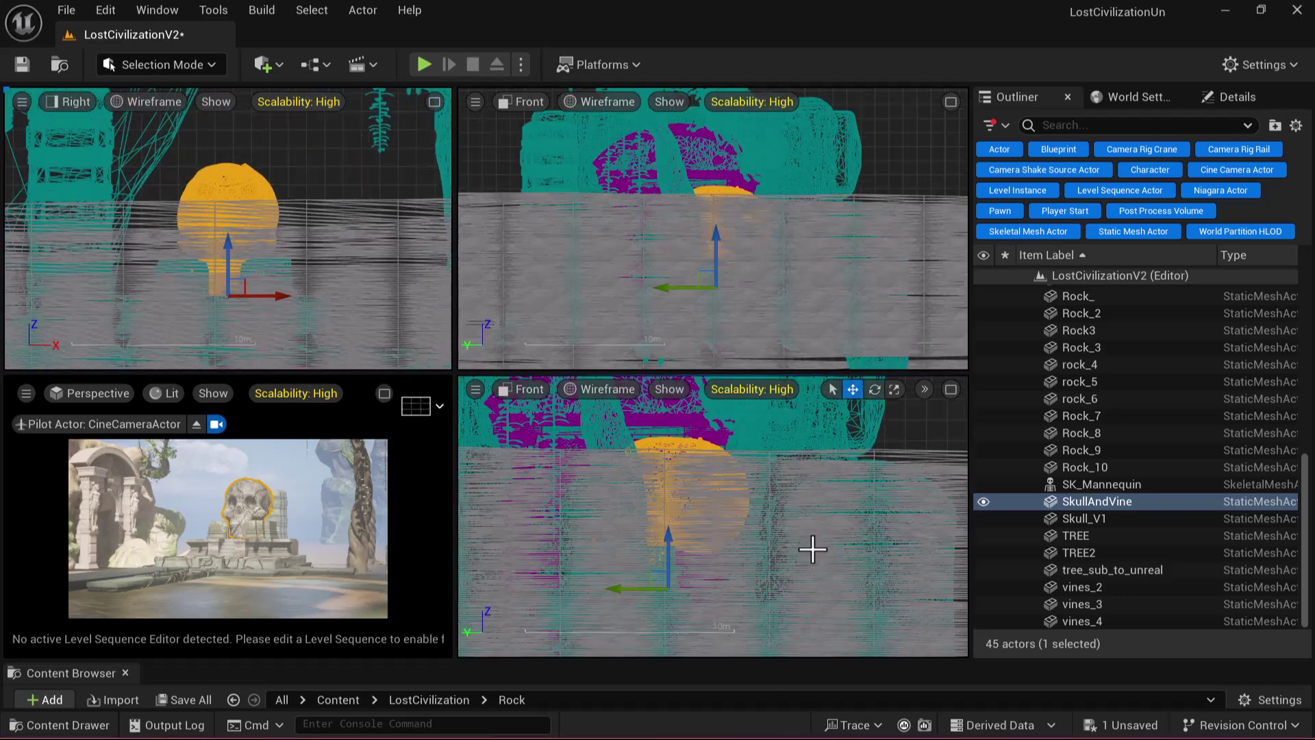
pyautogui.click(874, 486)
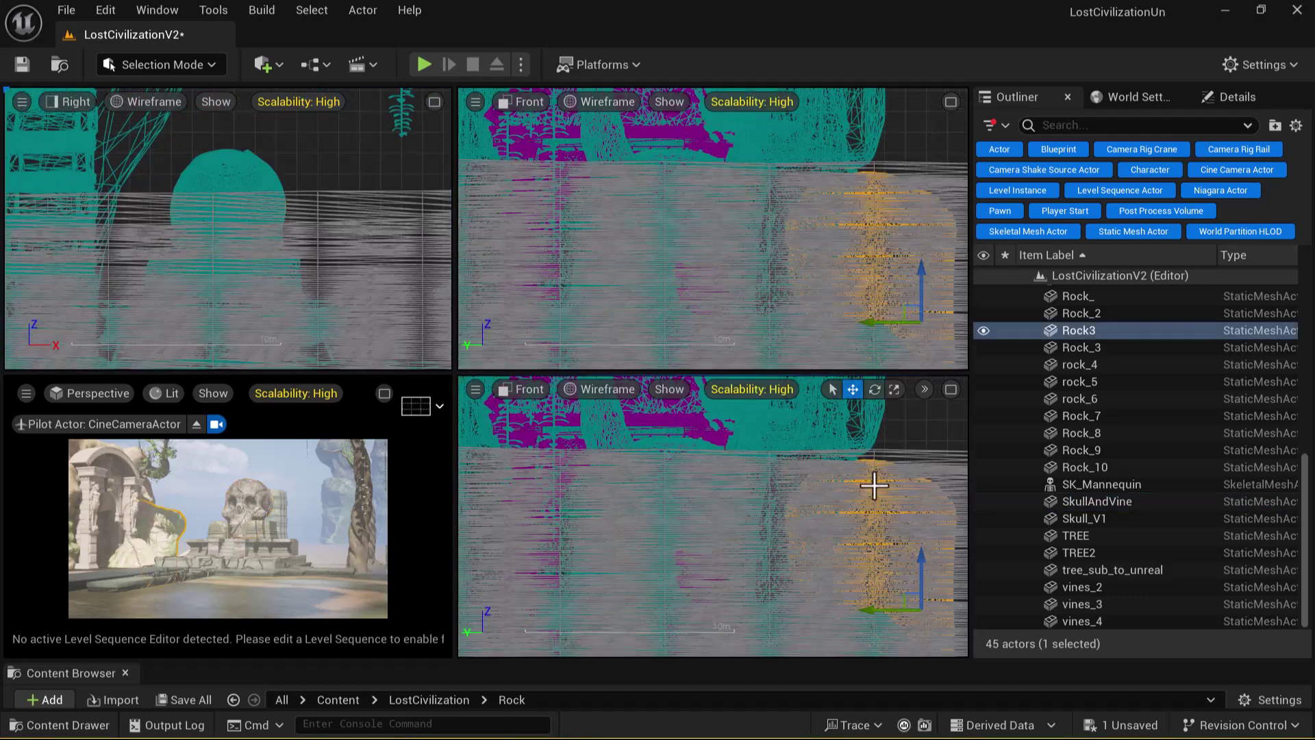
# Hide the landscape that covers the lower Front view and select the SkullAndVine mesh
pyautogui.click(944, 461)
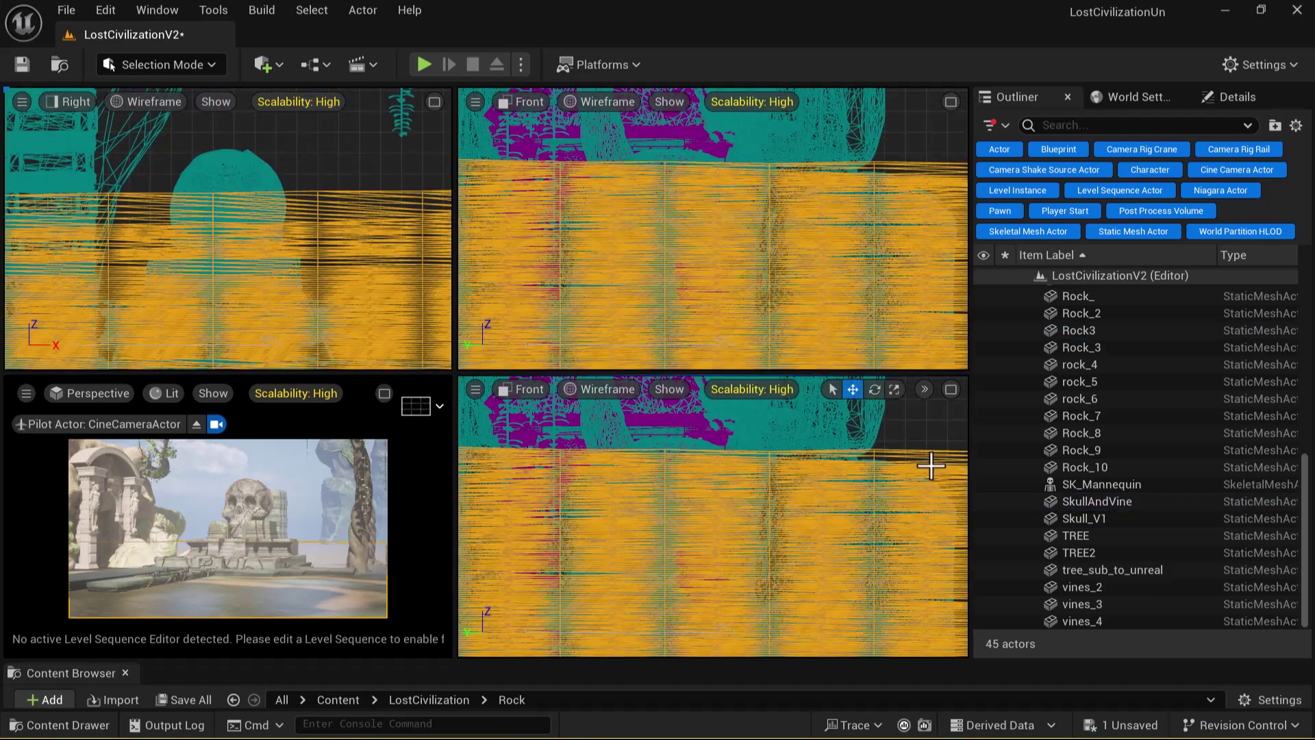
pyautogui.press('h')
pyautogui.click(705, 510)
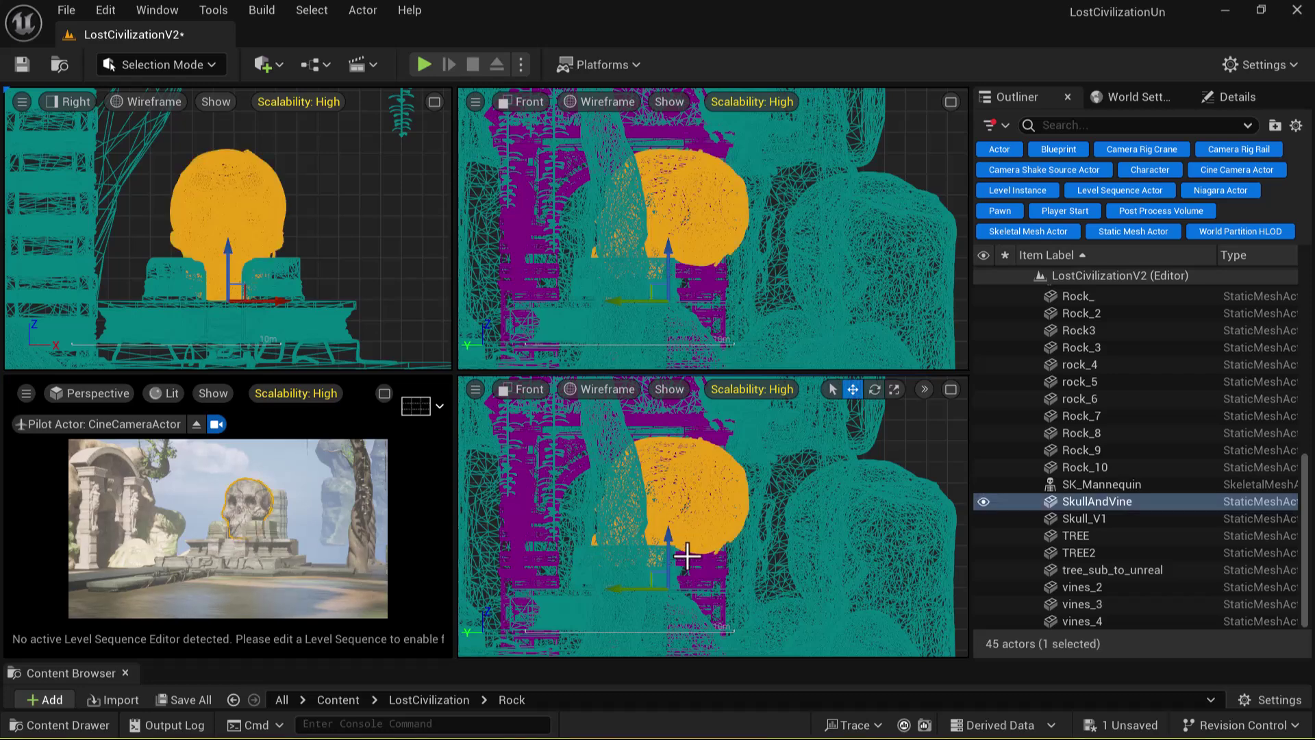
# Rotate the SkullAndVine mesh slightly in the lower Front view and return to the Move tool
pyautogui.press('e')
pyautogui.moveTo(723, 548); pyautogui.dragTo(725, 548)
pyautogui.press('w')
pyautogui.moveTo(746, 612)
pyautogui.mouseDown(button='right')
pyautogui.moveTo(748, 593)
pyautogui.moveTo(743, 621)
pyautogui.mouseUp(button='right')
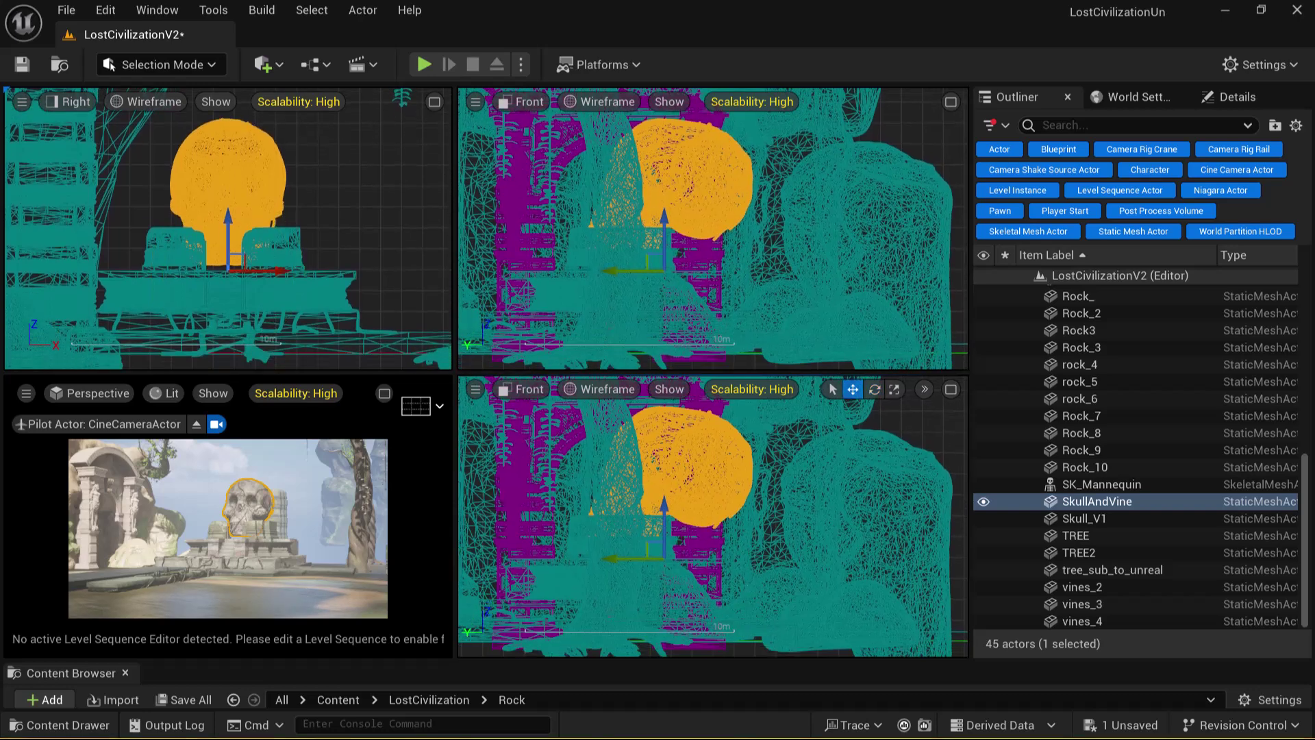
pyautogui.scroll(10, 736, 618)
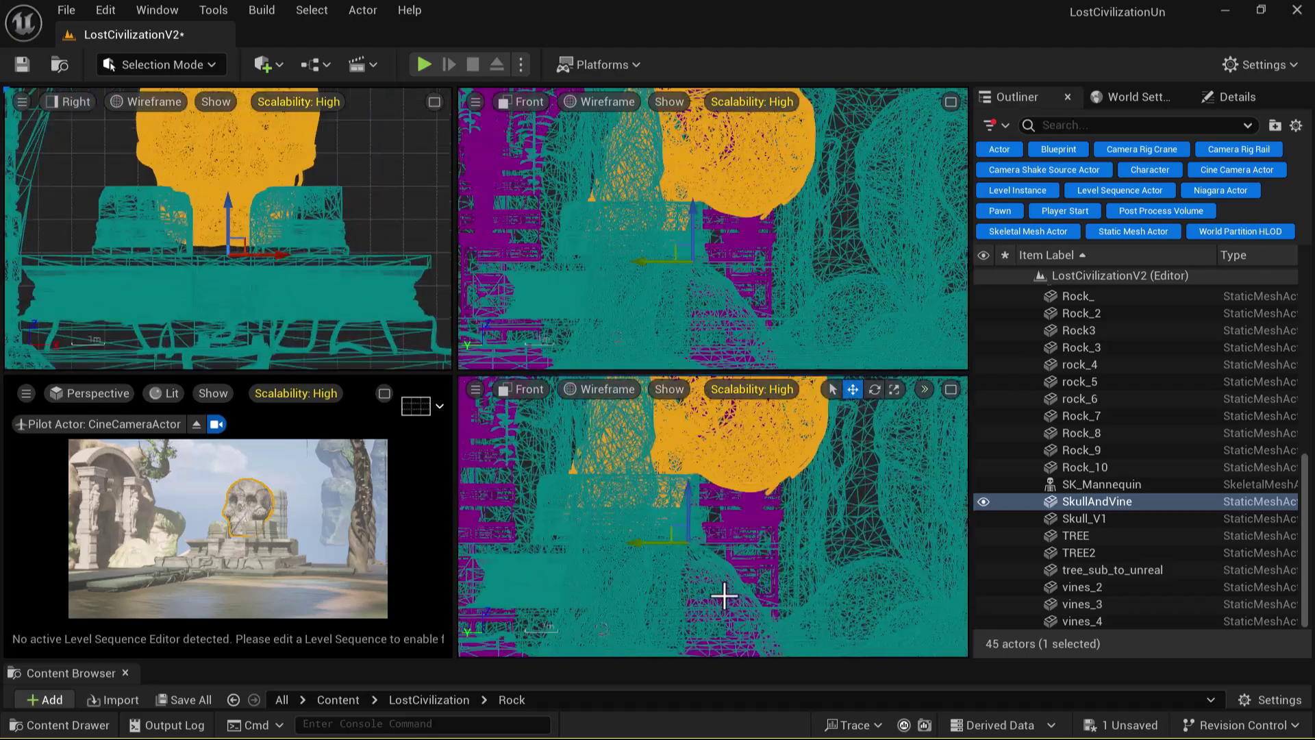
pyautogui.scroll(3, 703, 563)
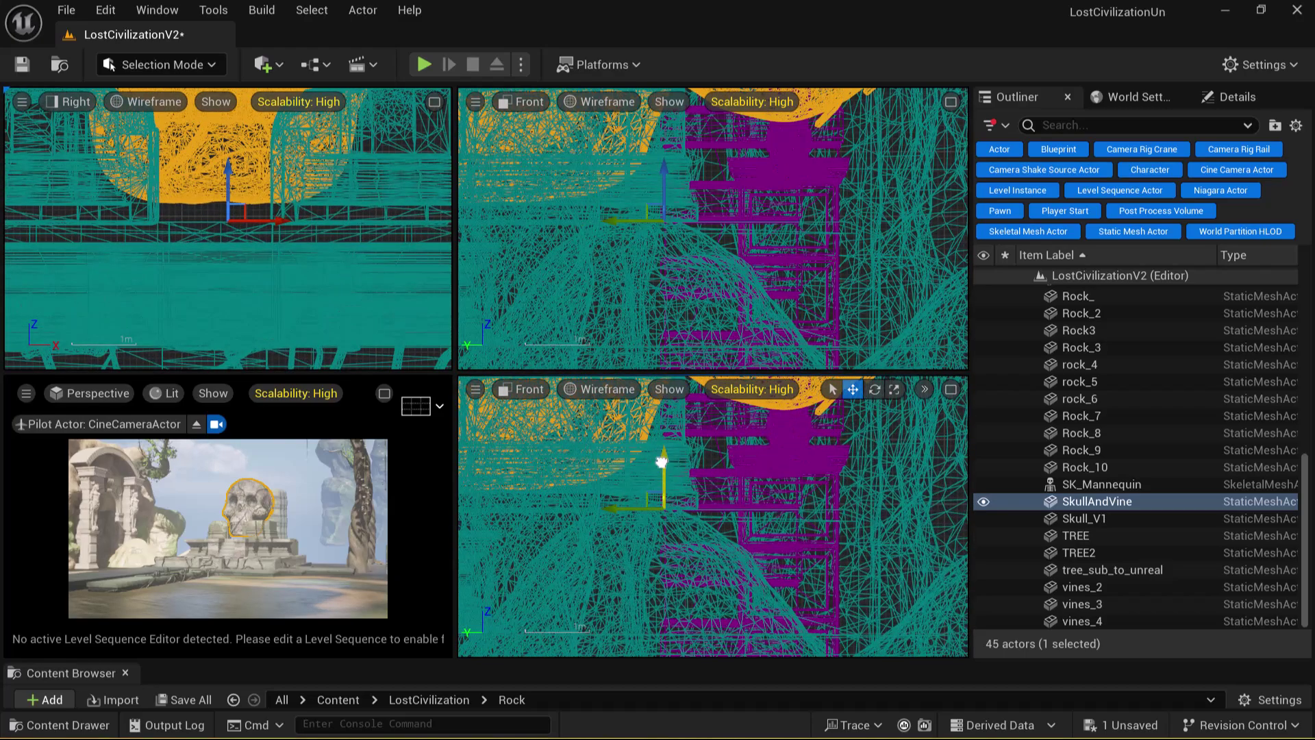
# Focus on the BrokenPillar mesh, try raising the geometry vertically in the Right view, and undo the move
pyautogui.click(728, 269)
pyautogui.press('f')
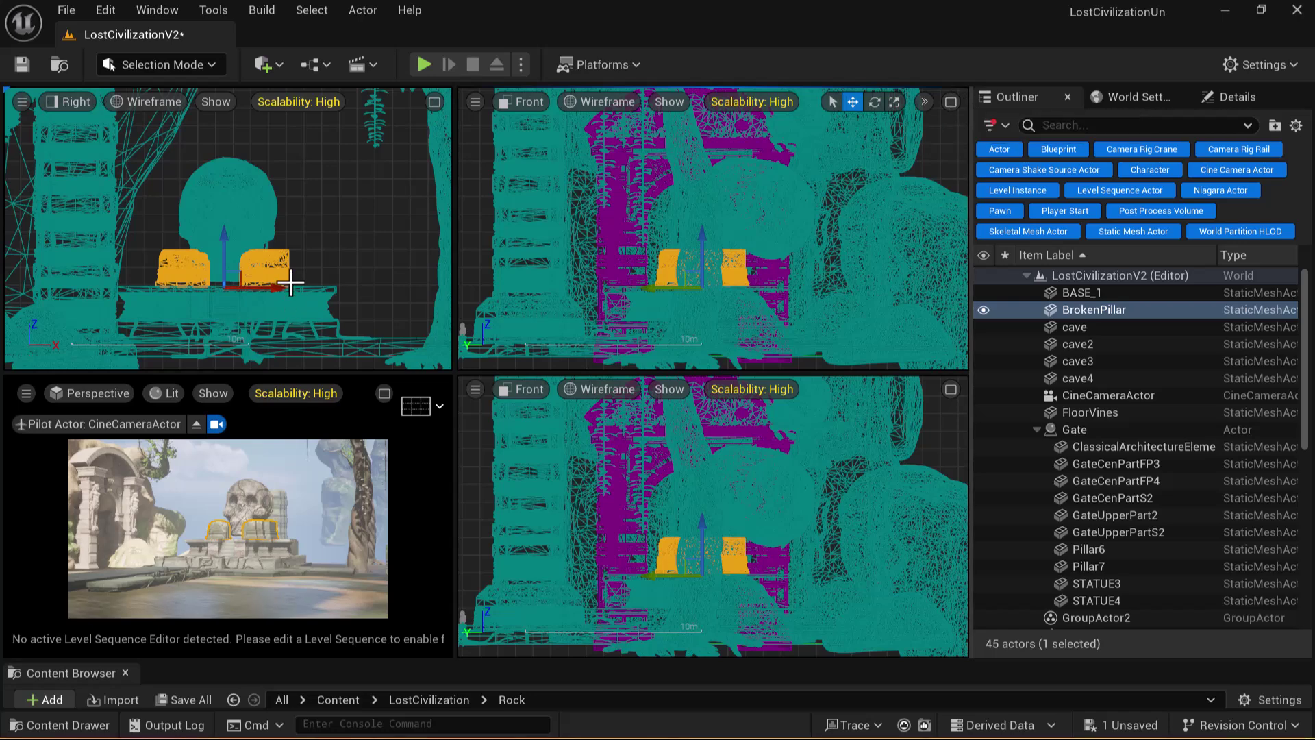
pyautogui.scroll(4, 291, 283)
pyautogui.moveTo(165, 248); pyautogui.dragTo(166, 195)
pyautogui.hotkey('ctrl', 'z')
# Select the SkullAndVine mesh, change the lower Front viewport to Perspective, and frame the mesh there
pyautogui.click(214, 209)
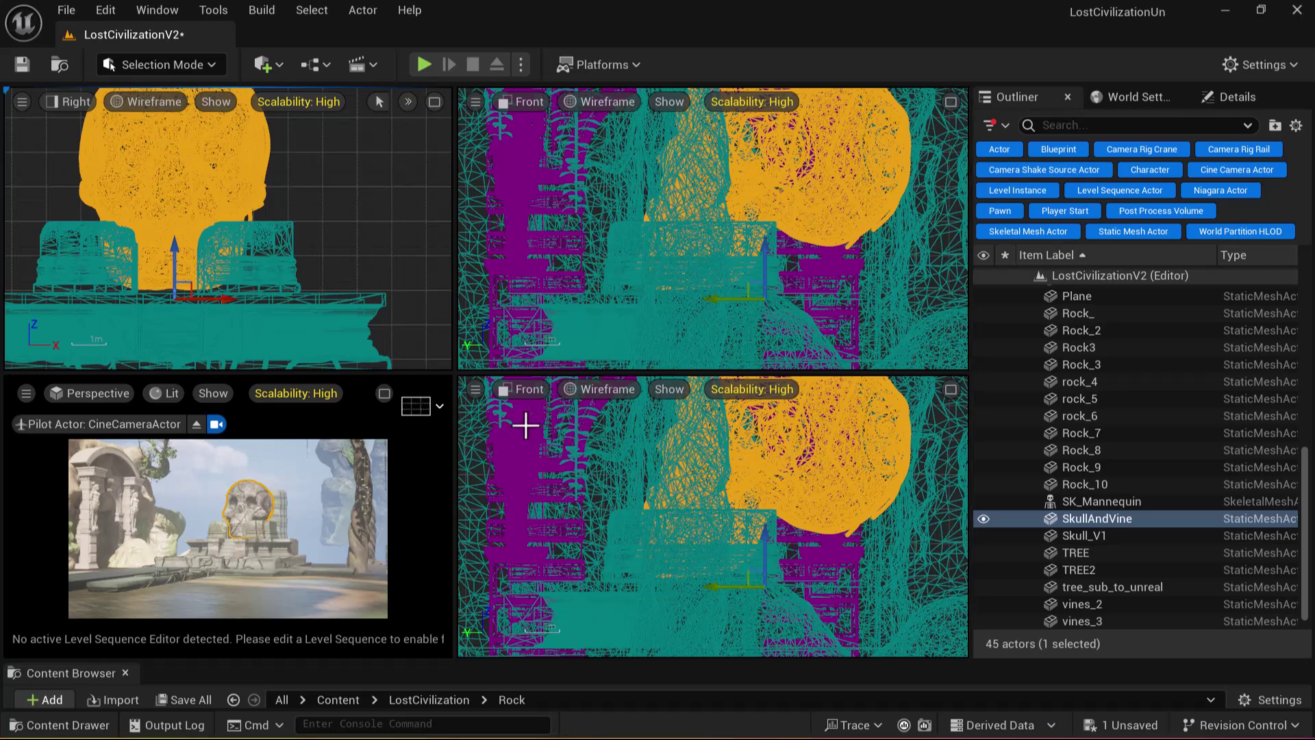
pyautogui.click(531, 391)
pyautogui.click(583, 436)
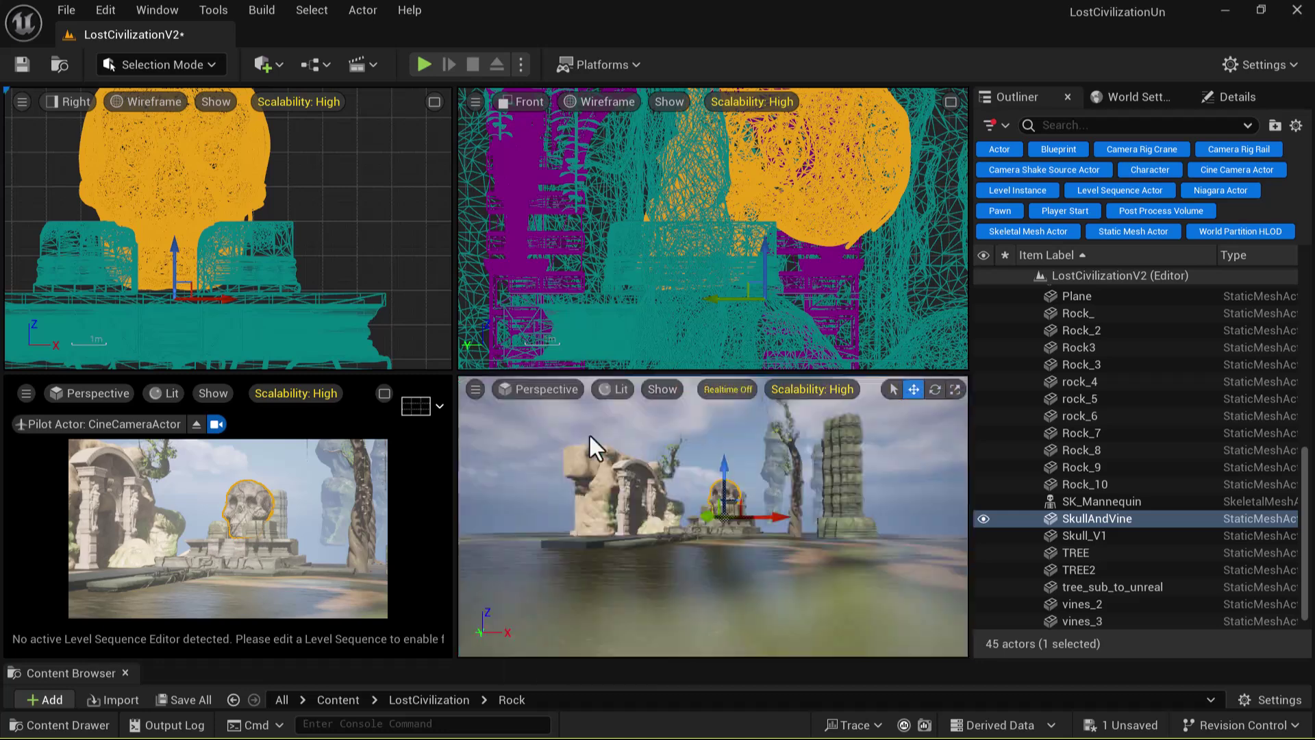
pyautogui.press('f')
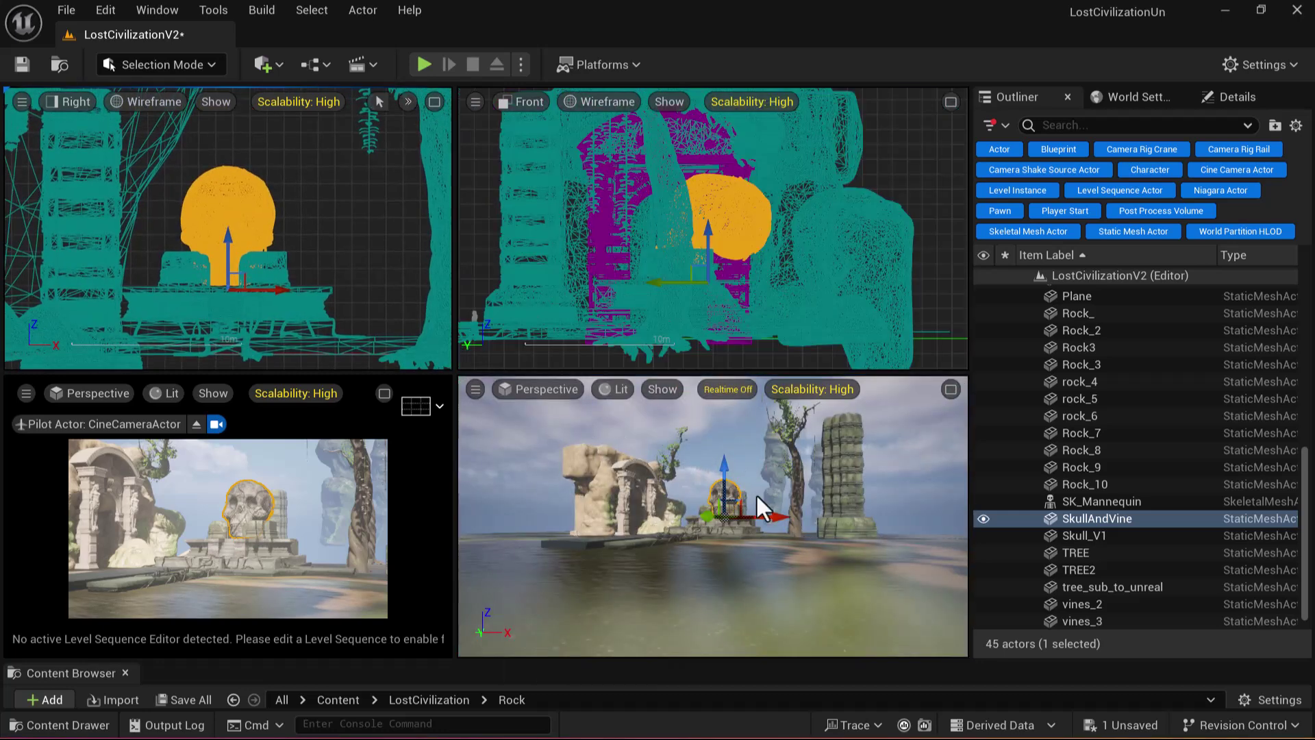
pyautogui.scroll(8, 769, 499)
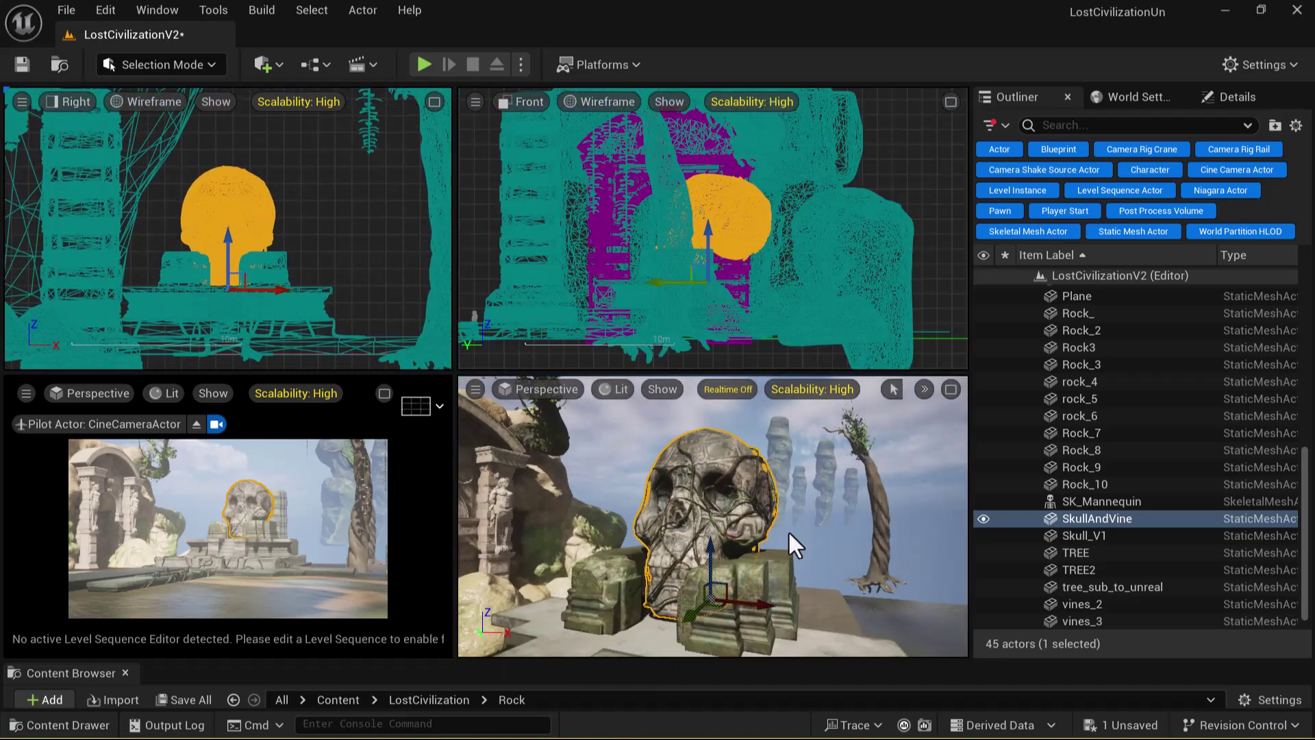
pyautogui.scroll(4, 769, 500)
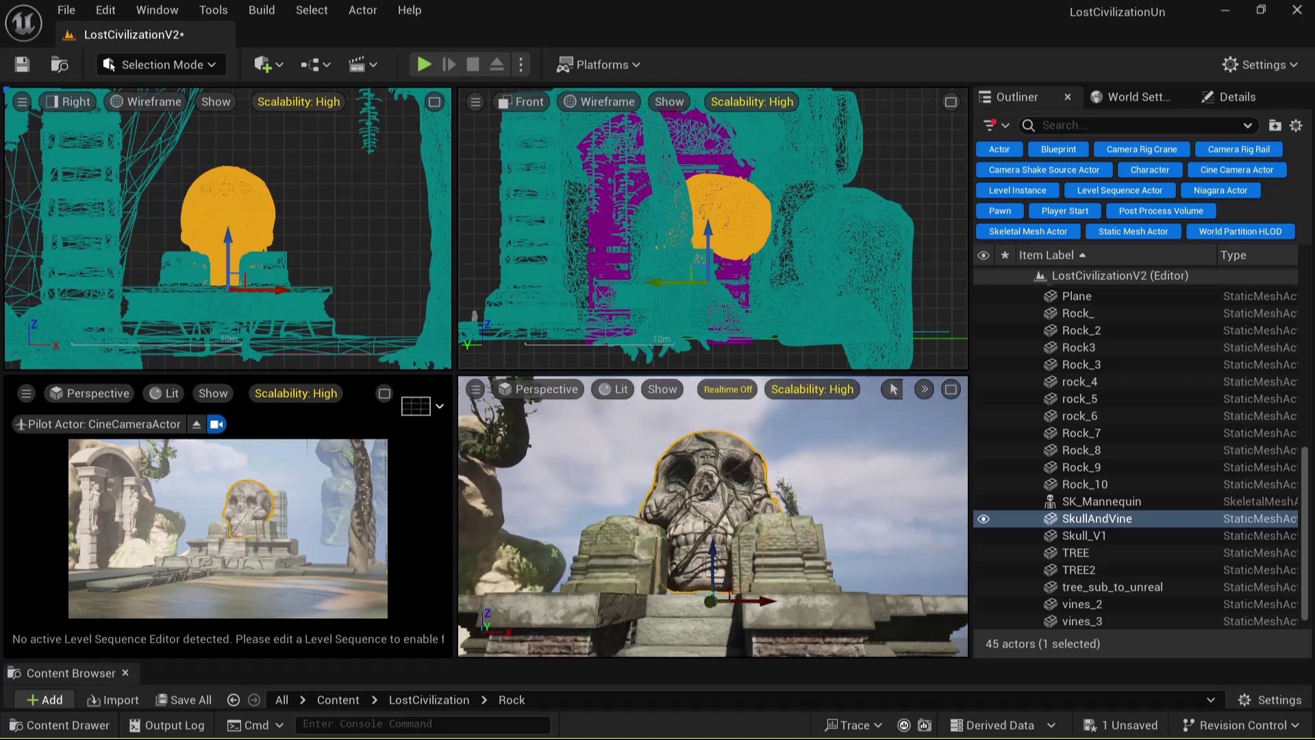
# Lower the SkullAndVine mesh slightly onto its base in the Right view and orbit around it in perspective
pyautogui.scroll(5, 218, 130)
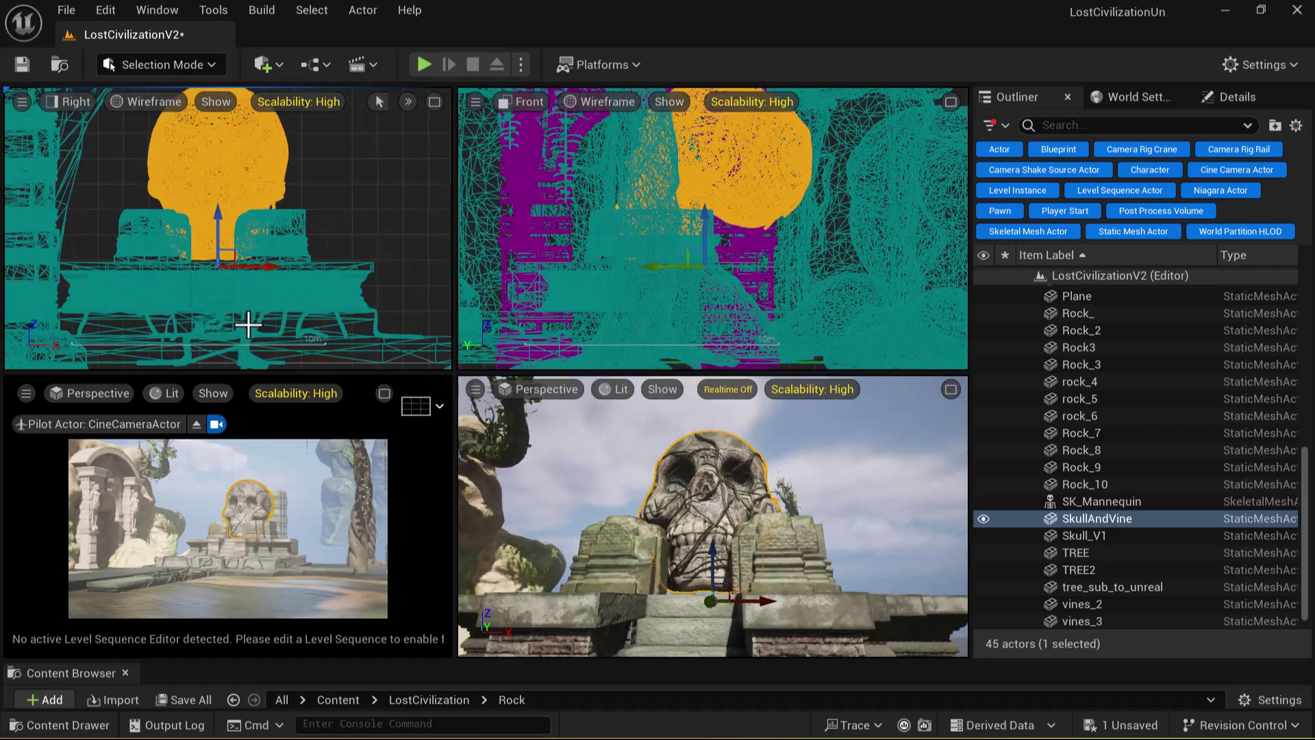
pyautogui.moveTo(203, 197); pyautogui.dragTo(199, 202)
pyautogui.keyDown('alt'); pyautogui.moveTo(824, 519); pyautogui.dragTo(838, 544); pyautogui.keyUp('alt')
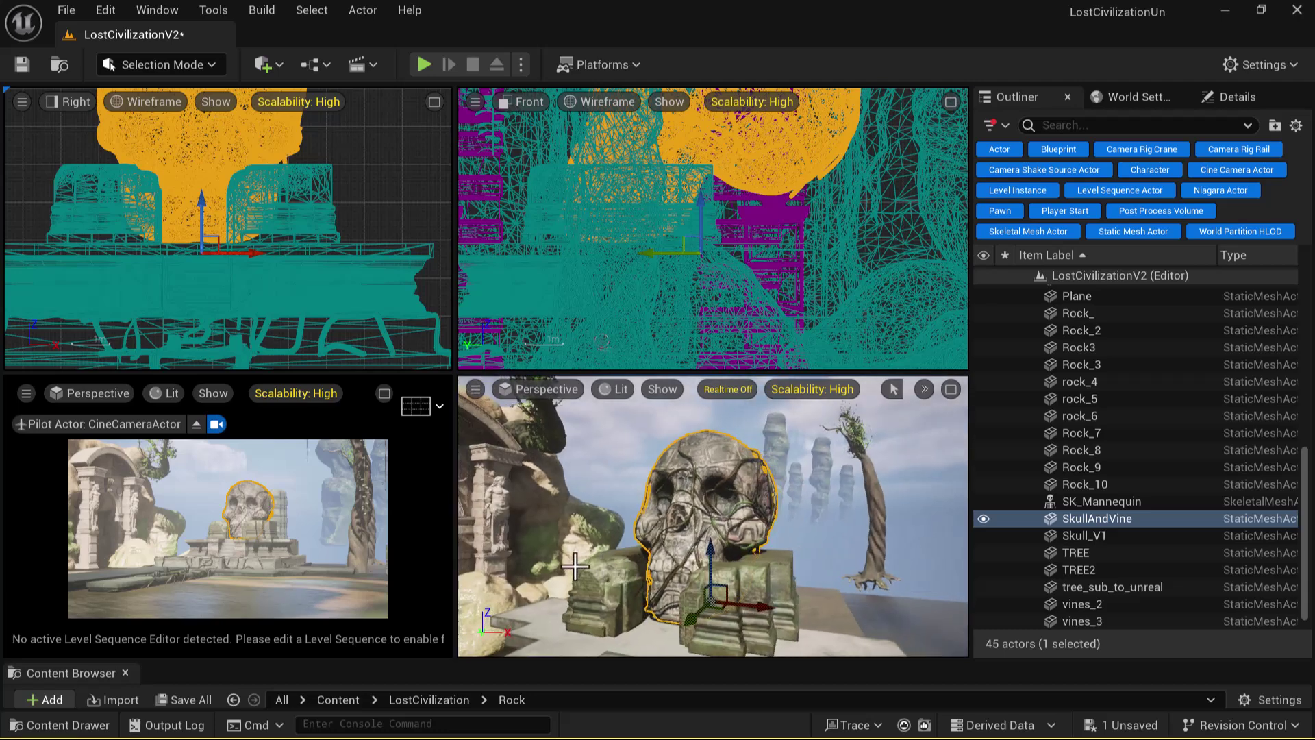
# Bring up the reference board and enlarge the Lost Civilization concept image
pyautogui.press('super')
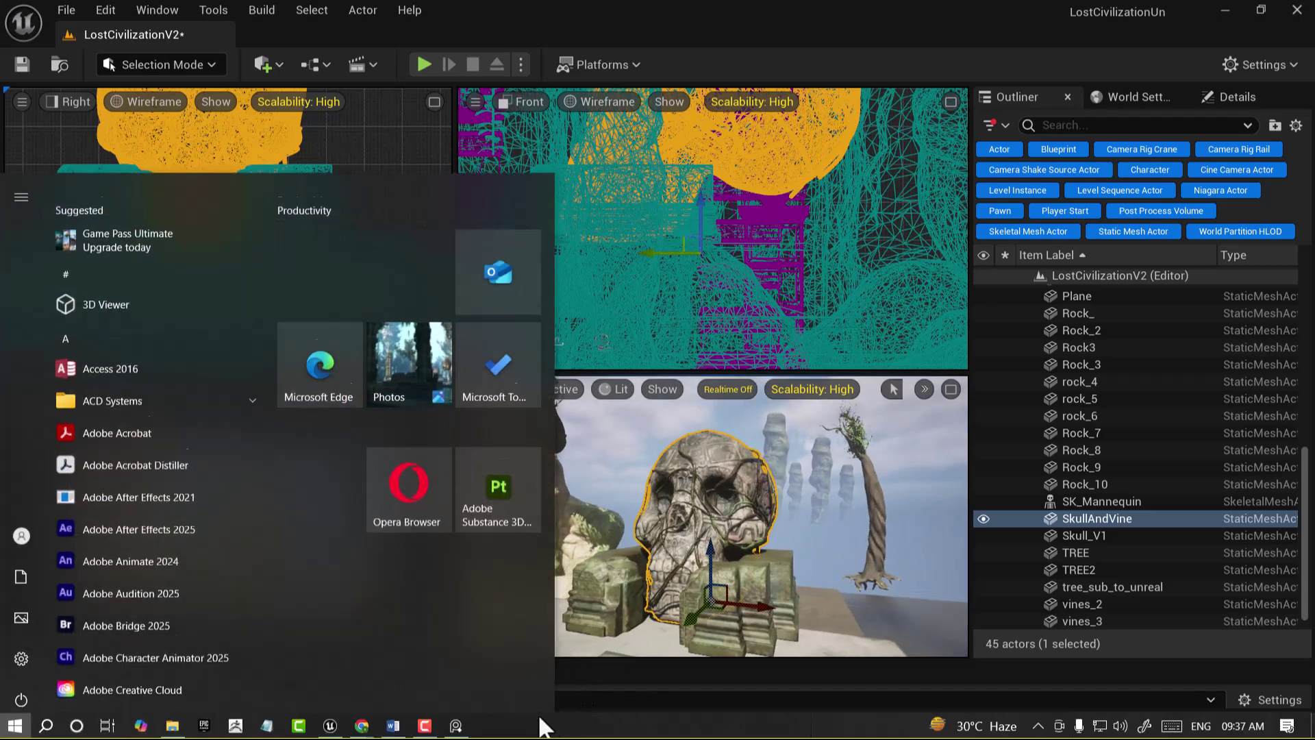
pyautogui.click(455, 725)
pyautogui.scroll(5, 1116, 379)
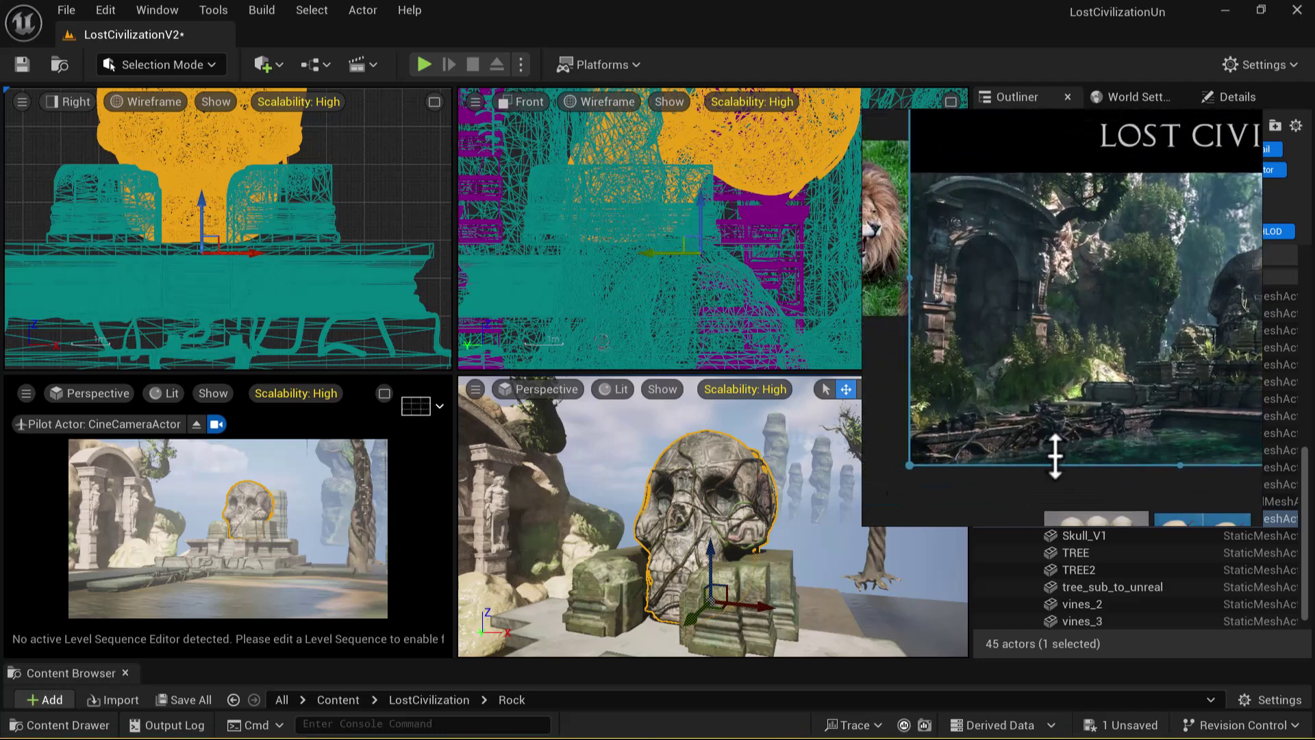
# Select the Rock_3 mesh in the free perspective viewport and orbit around it in close-up
pyautogui.click(497, 590)
pyautogui.press('f')
pyautogui.keyDown('alt'); pyautogui.moveTo(820, 584); pyautogui.dragTo(692, 582); pyautogui.keyUp('alt')
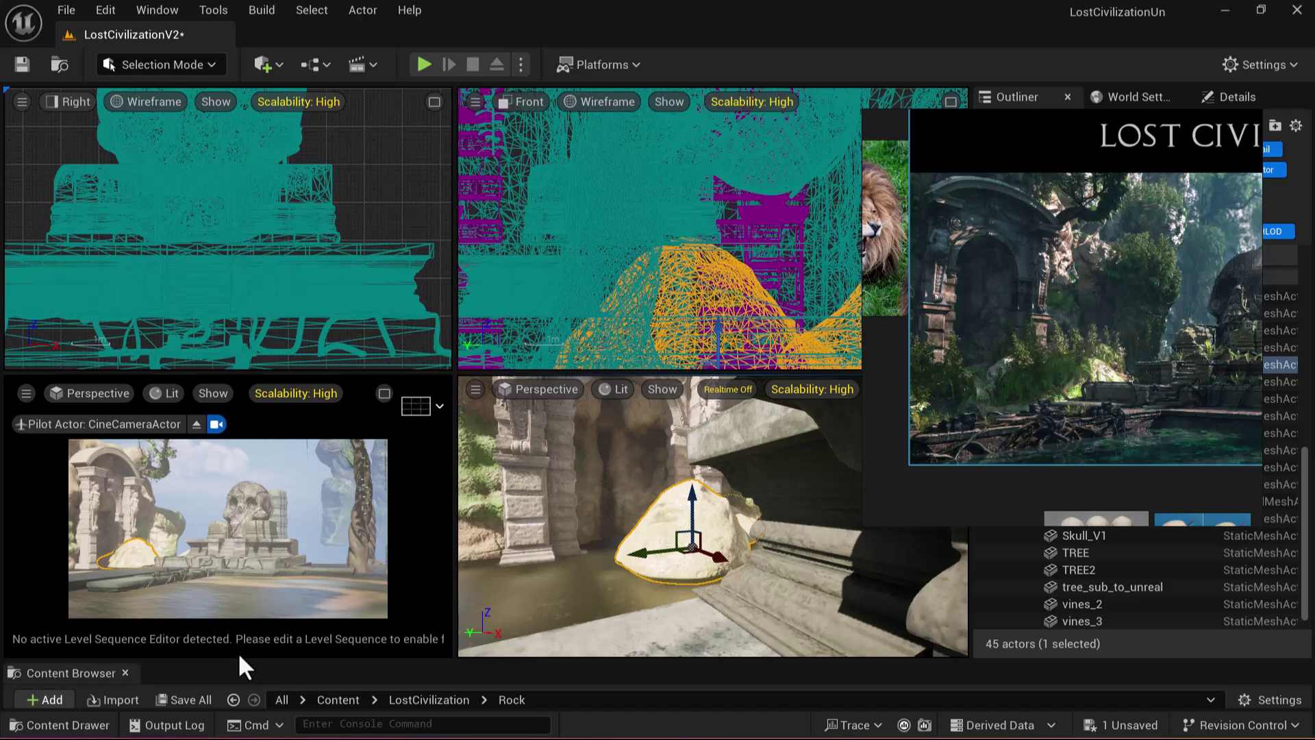
# Examine the rocks and roots at the water's edge in the concept image, and minimize the reference board
pyautogui.scroll(3, 1103, 417)
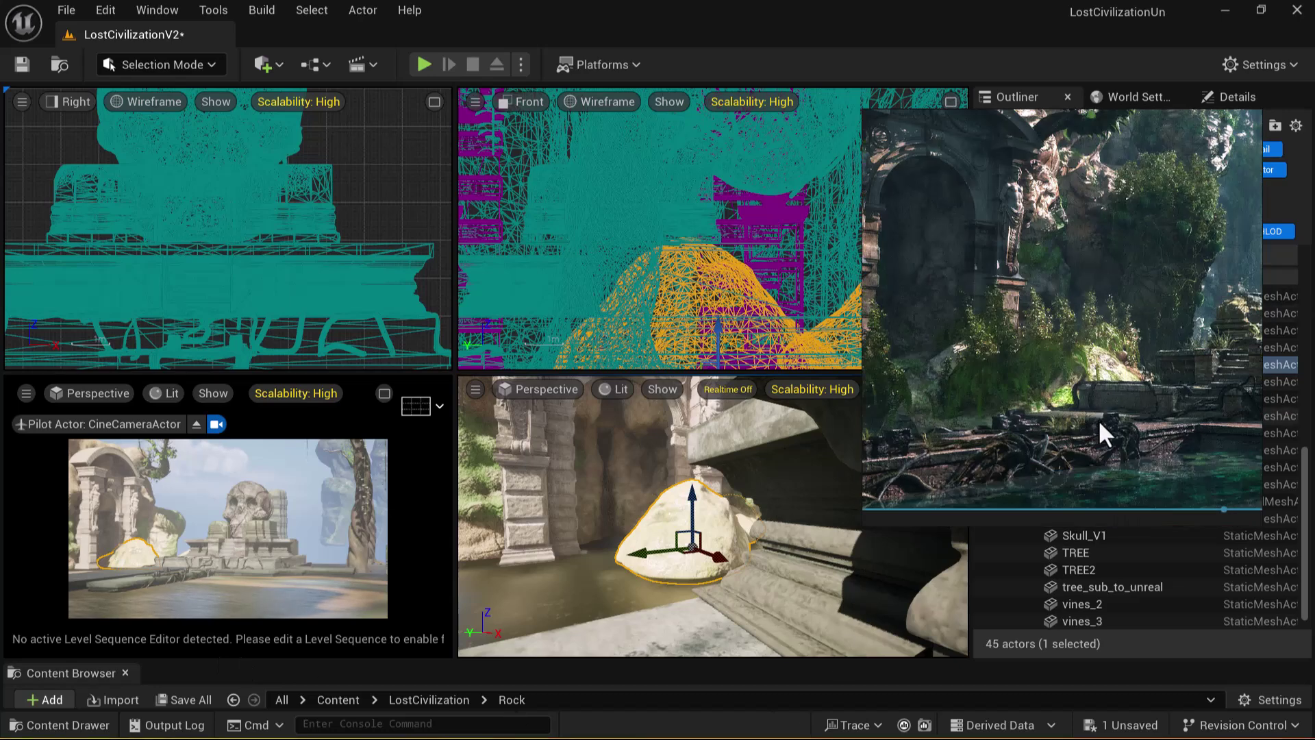
pyautogui.moveTo(1097, 417); pyautogui.dragTo(1047, 365, button='middle')
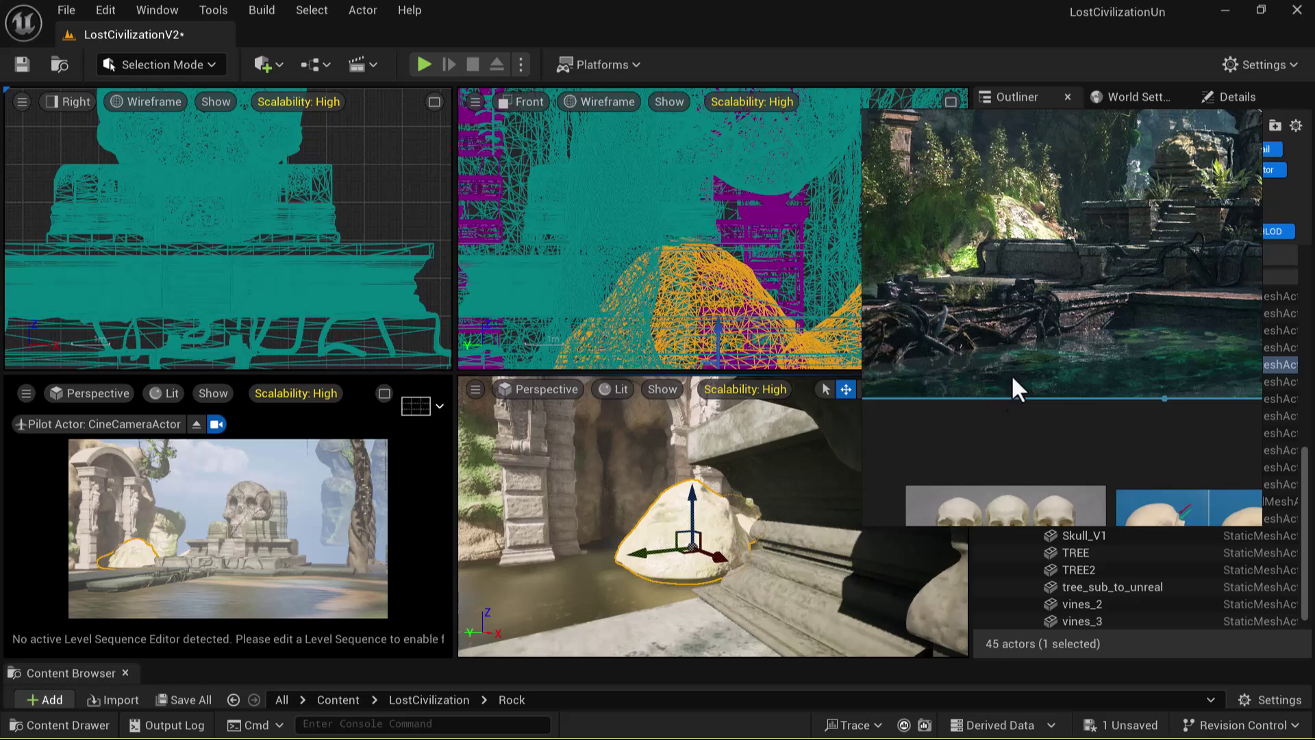
pyautogui.click(1202, 115)
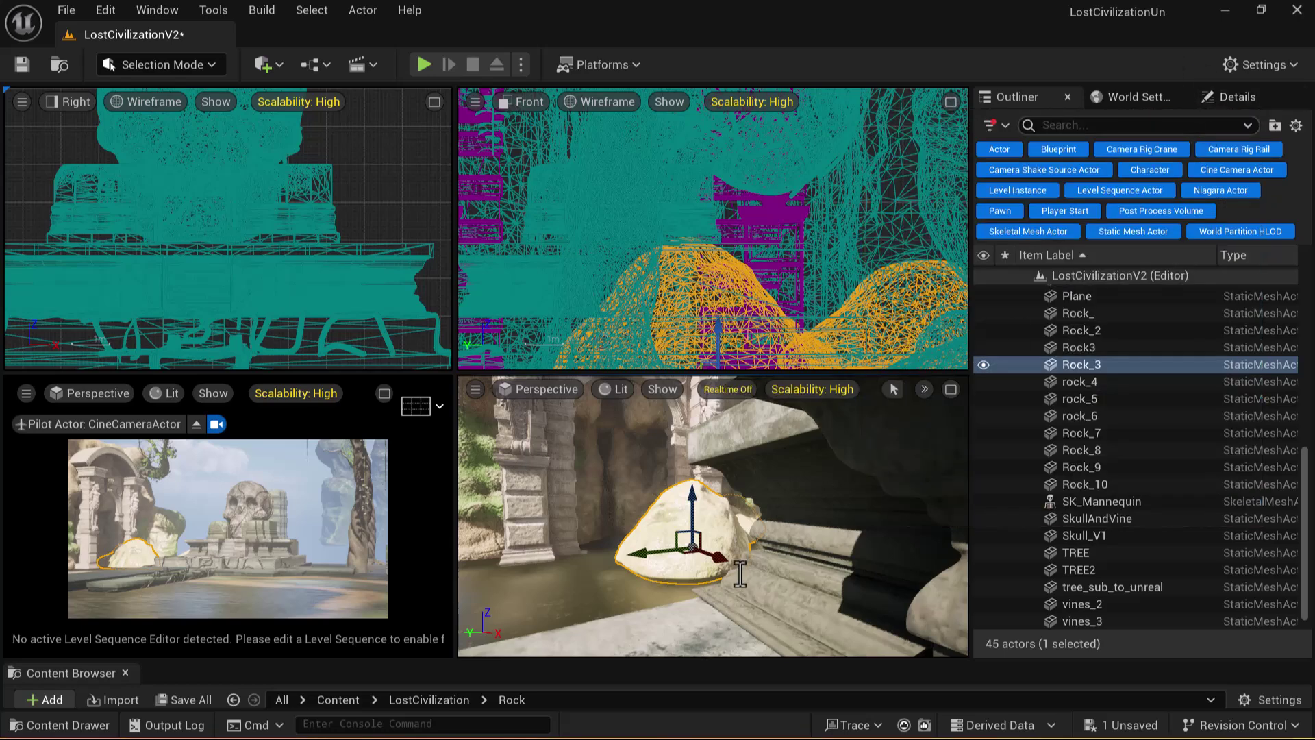
# Frame the Rock_3 mesh, clear the selection, and examine the whole ruin scene from farther back
pyautogui.press('f')
pyautogui.scroll(-1, 786, 525)
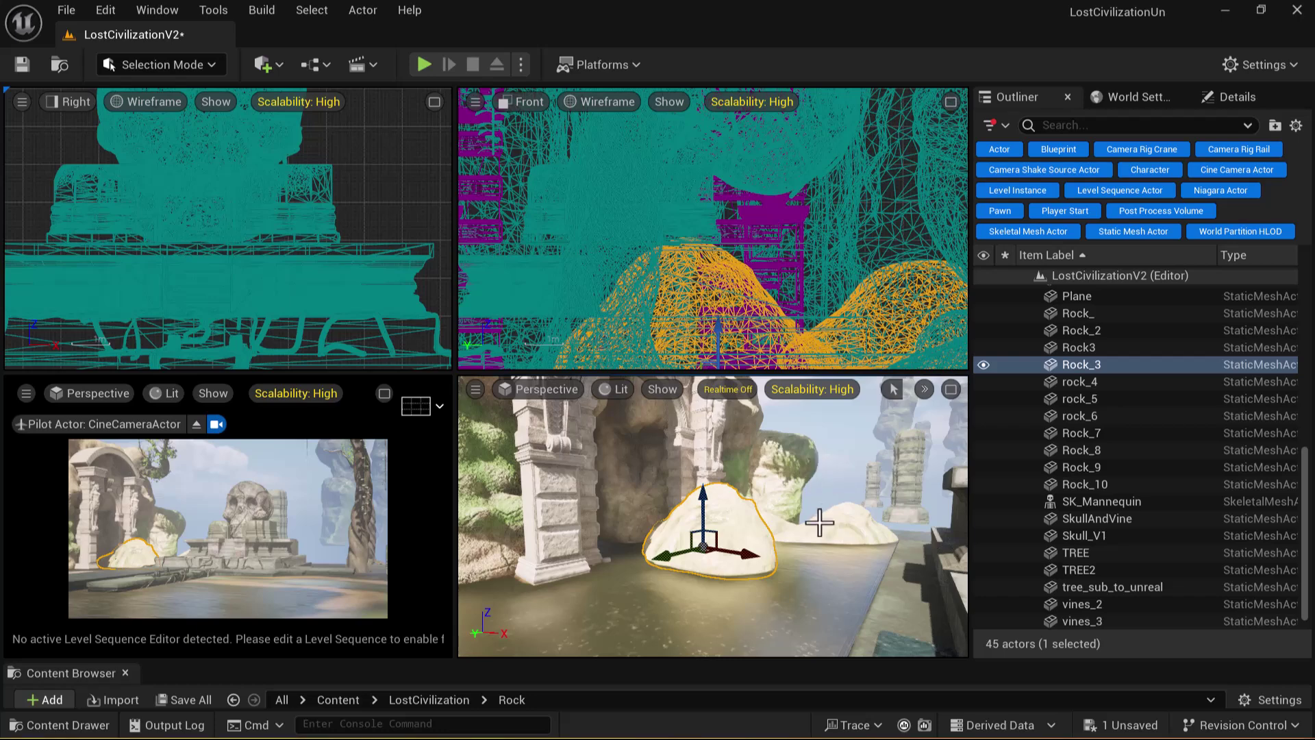
pyautogui.scroll(-1, 822, 517)
pyautogui.click(831, 498)
pyautogui.scroll(-1, 802, 549)
pyautogui.scroll(-3, 803, 549)
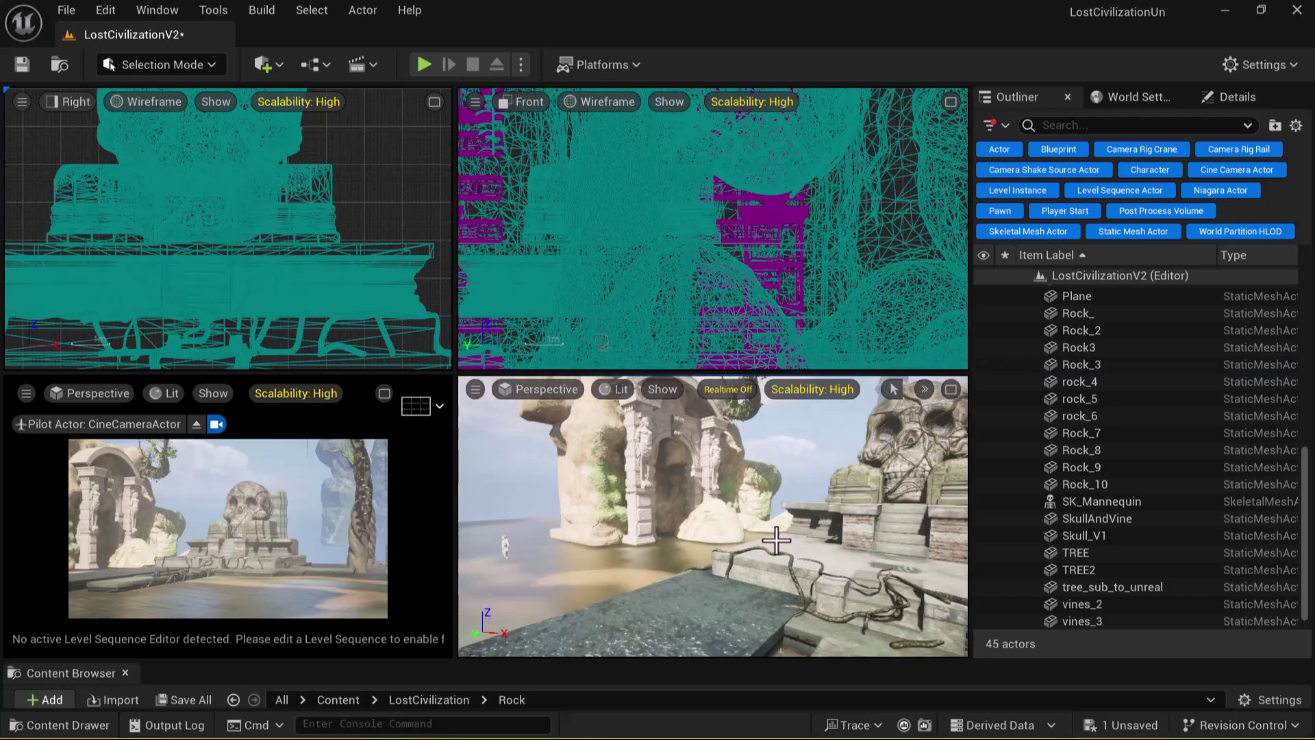
pyautogui.scroll(-2, 728, 548)
pyautogui.scroll(-7, 728, 547)
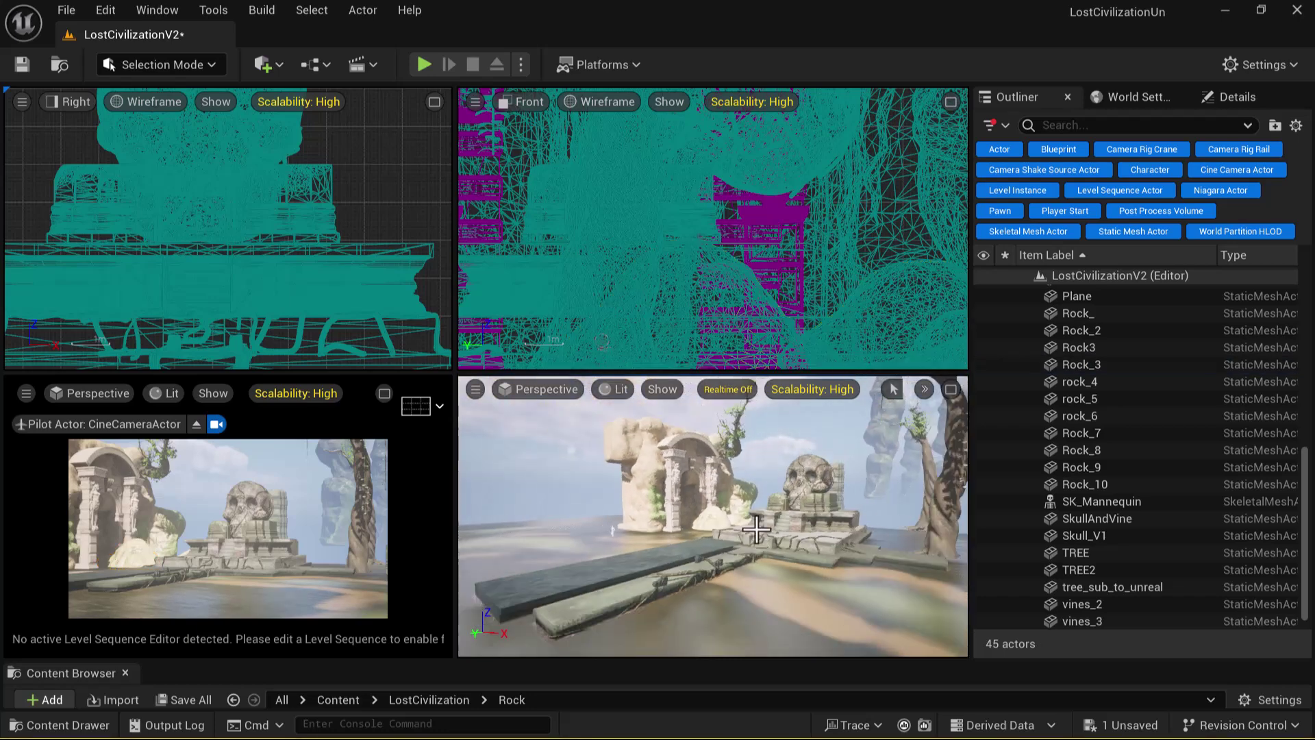
# Select the water Plane mesh in the perspective viewport and hide it
pyautogui.moveTo(755, 547); pyautogui.dragTo(788, 561)
pyautogui.click(795, 569)
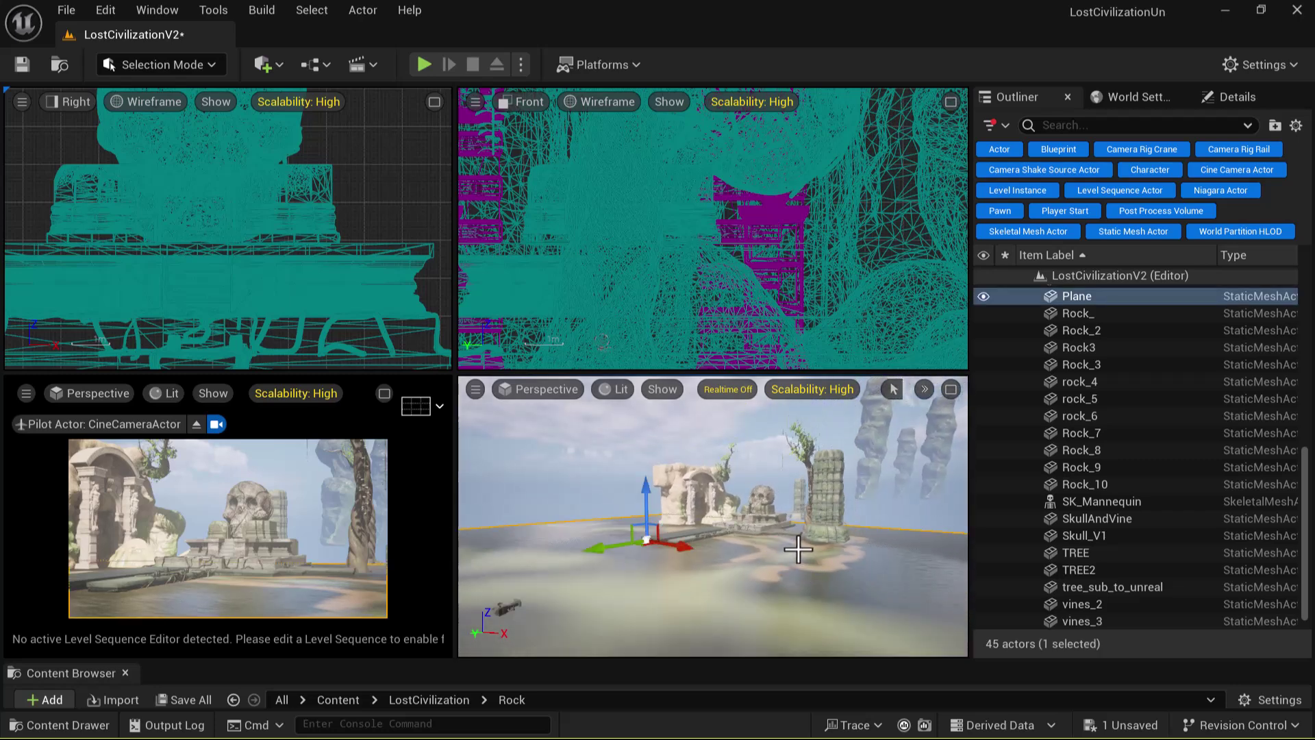
pyautogui.press('h')
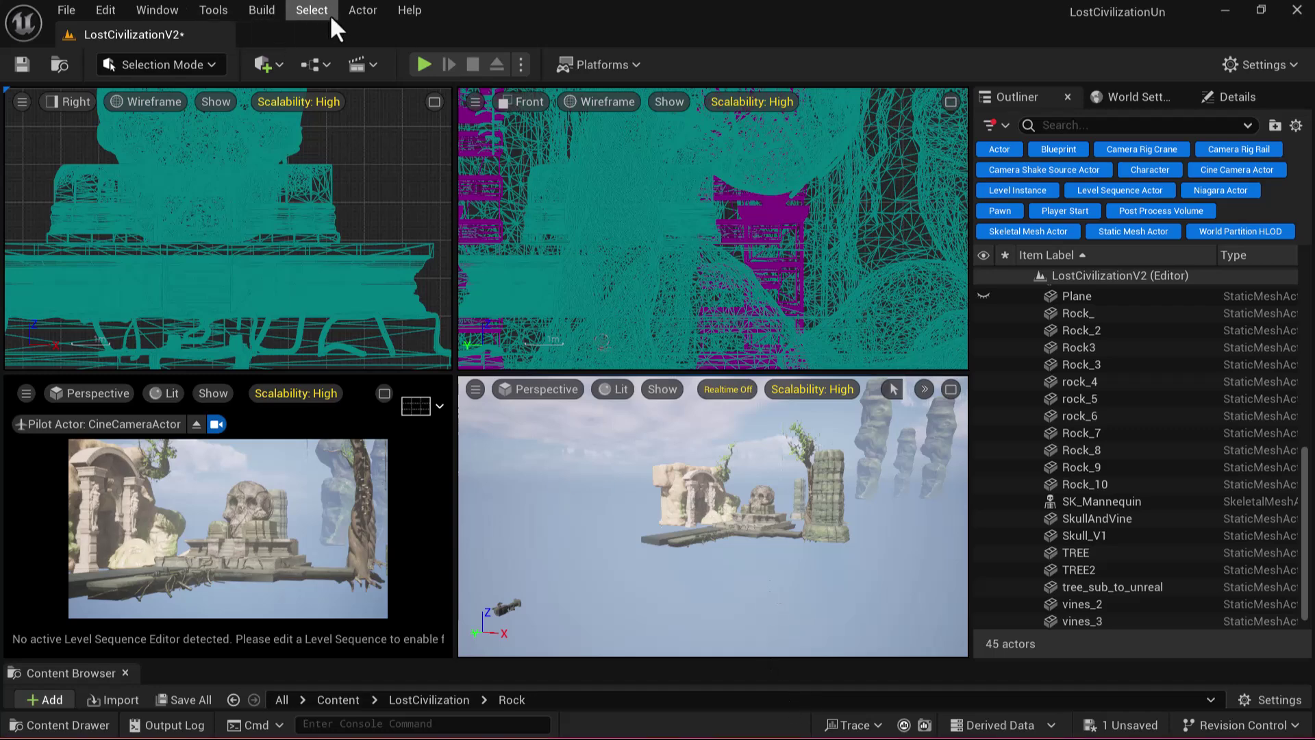
# Select the cave2 mesh and use the actor visibility options to show all hidden actors
pyautogui.click(362, 12)
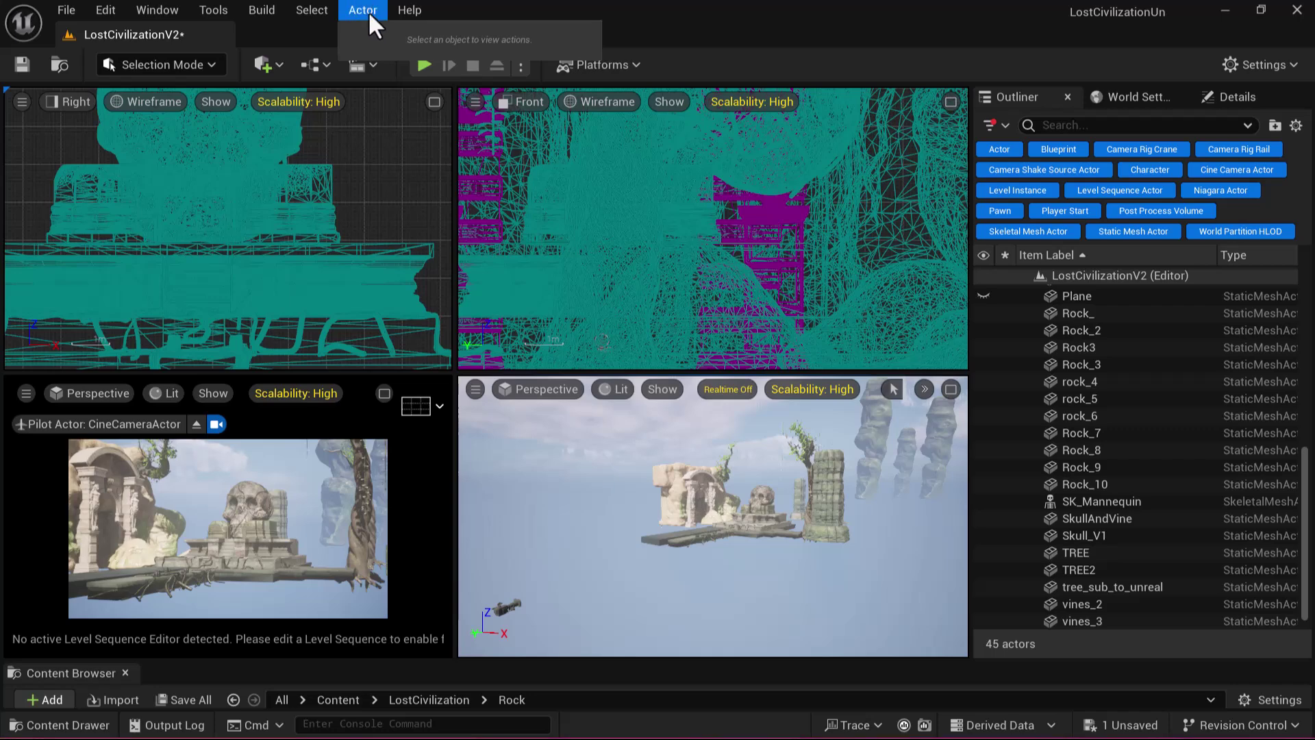
pyautogui.click(677, 494)
pyautogui.click(310, 11)
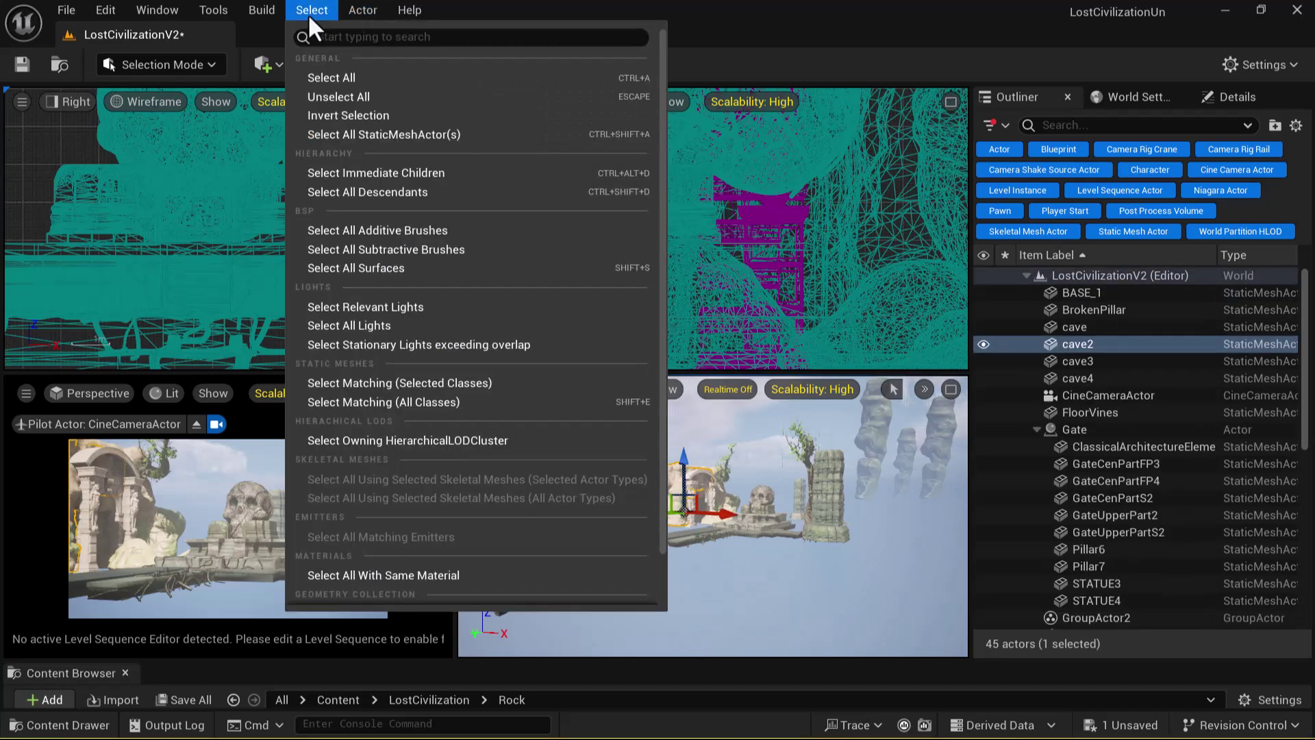
pyautogui.moveTo(360, 13)
pyautogui.moveTo(479, 496)
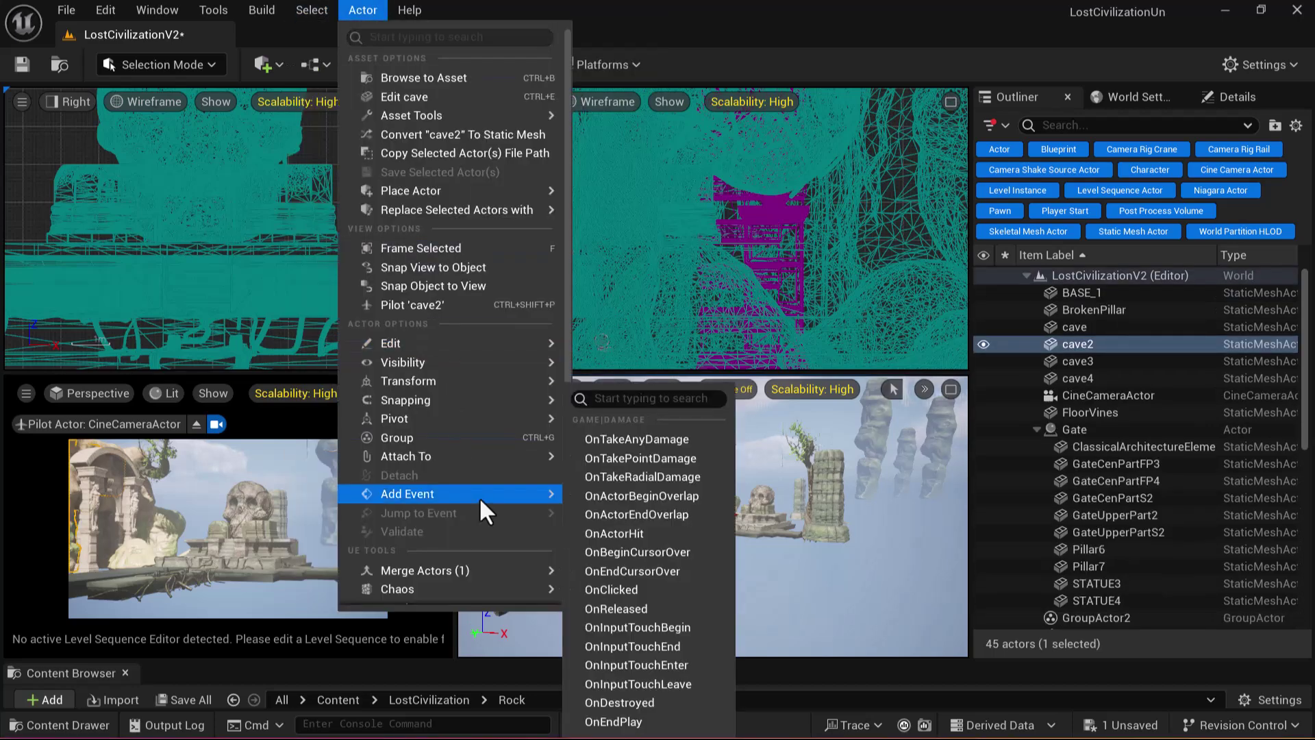
pyautogui.moveTo(470, 361)
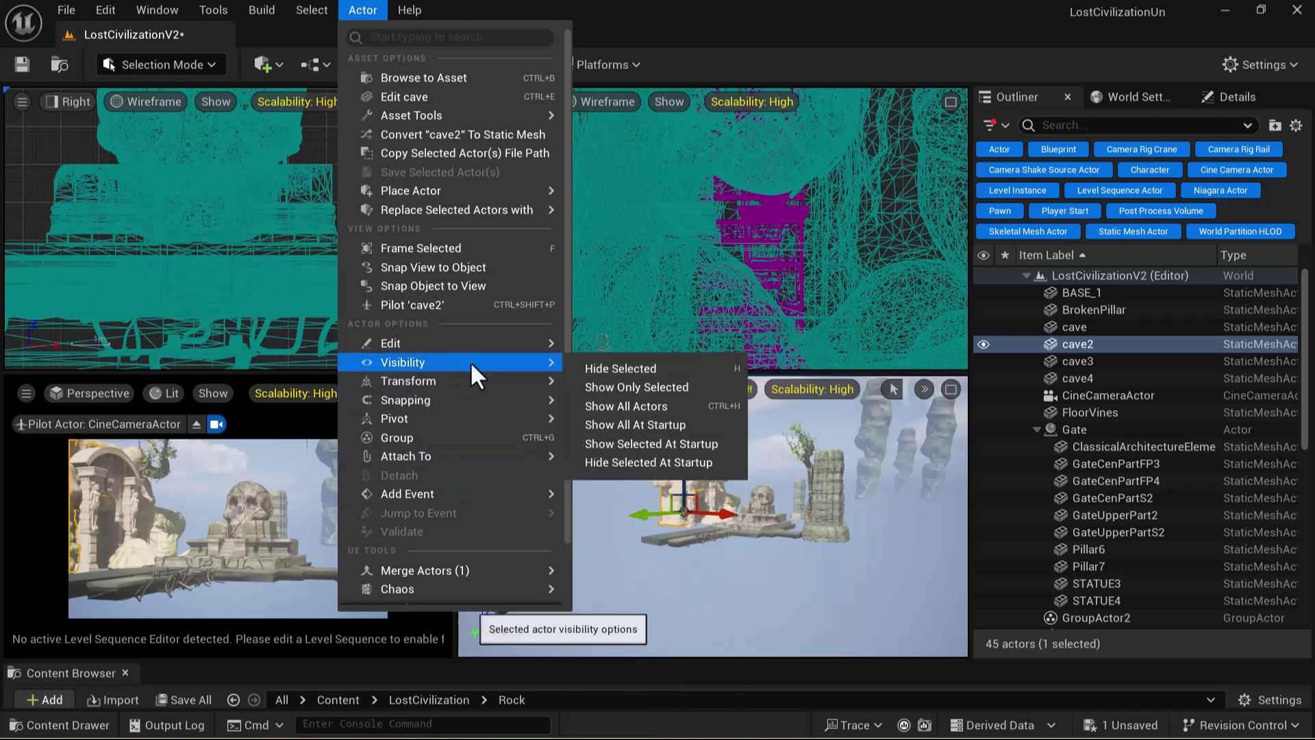
pyautogui.click(687, 410)
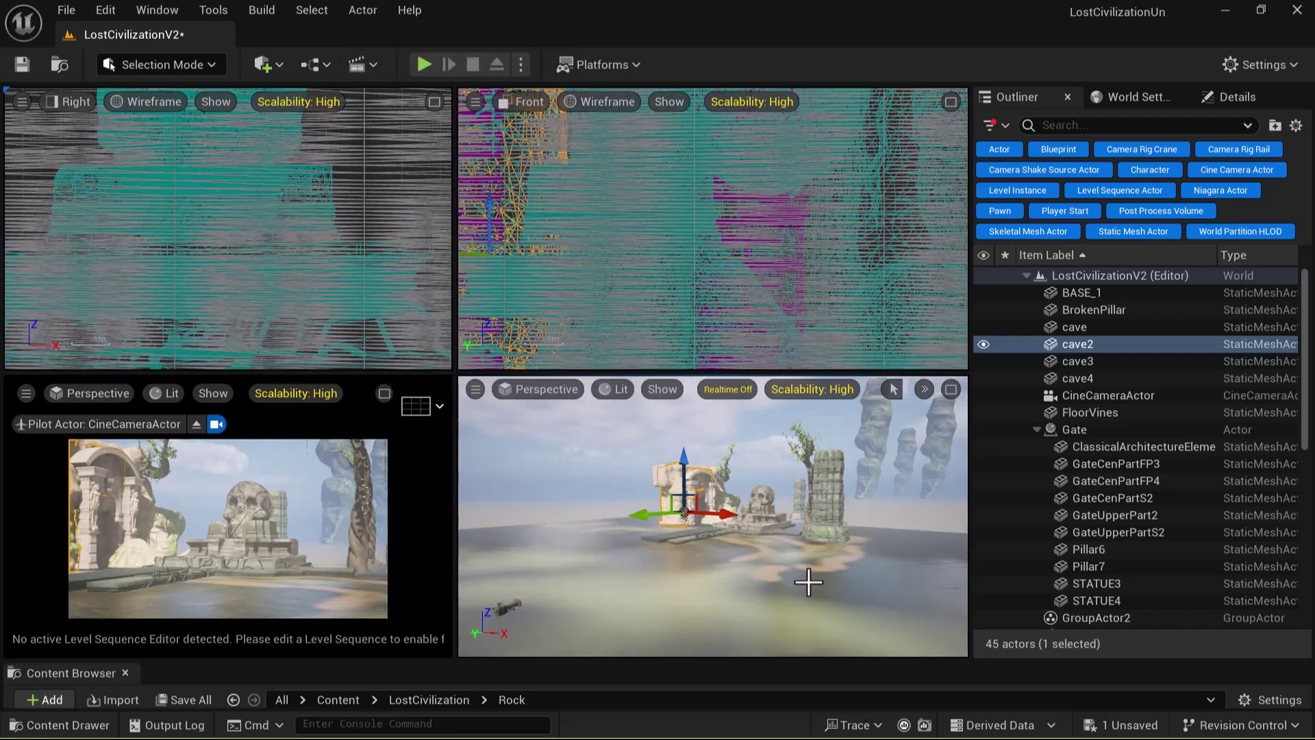
# Frame the water Plane mesh, select the landscape surrounding it, and orbit to a higher view of both
pyautogui.click(829, 572)
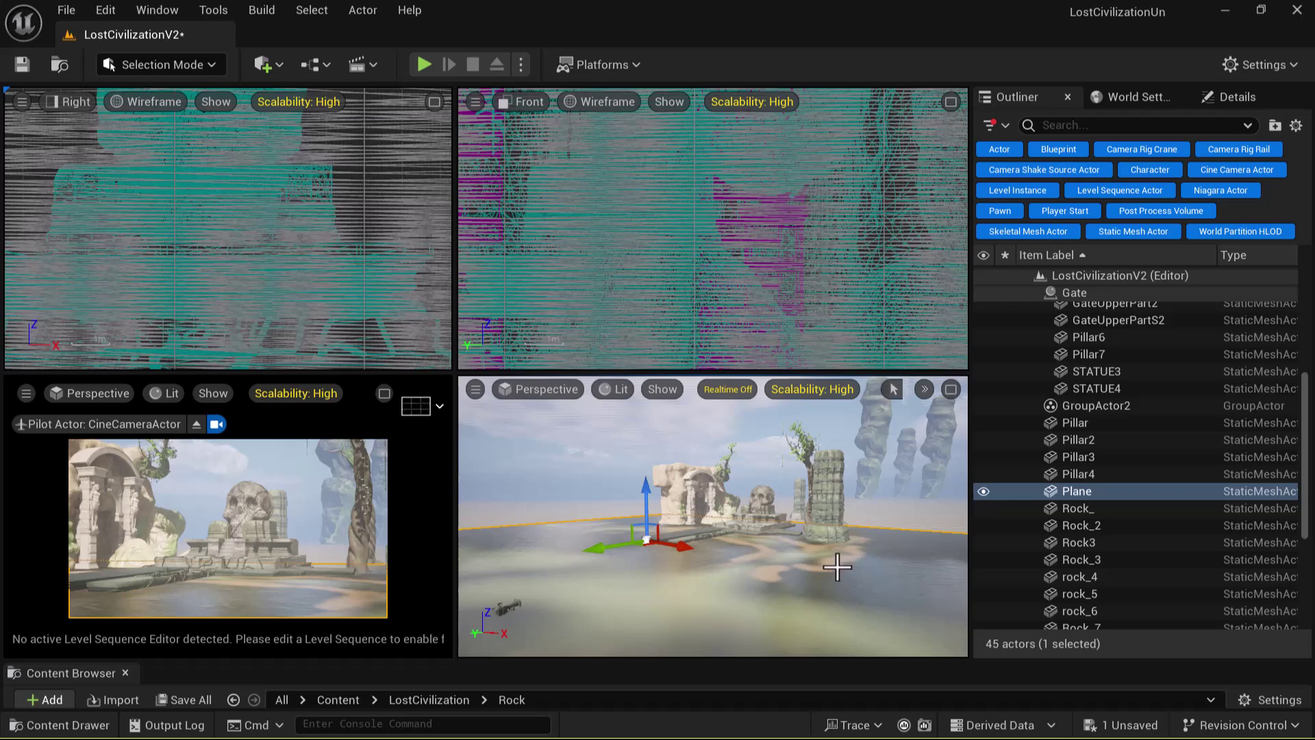
pyautogui.press('f')
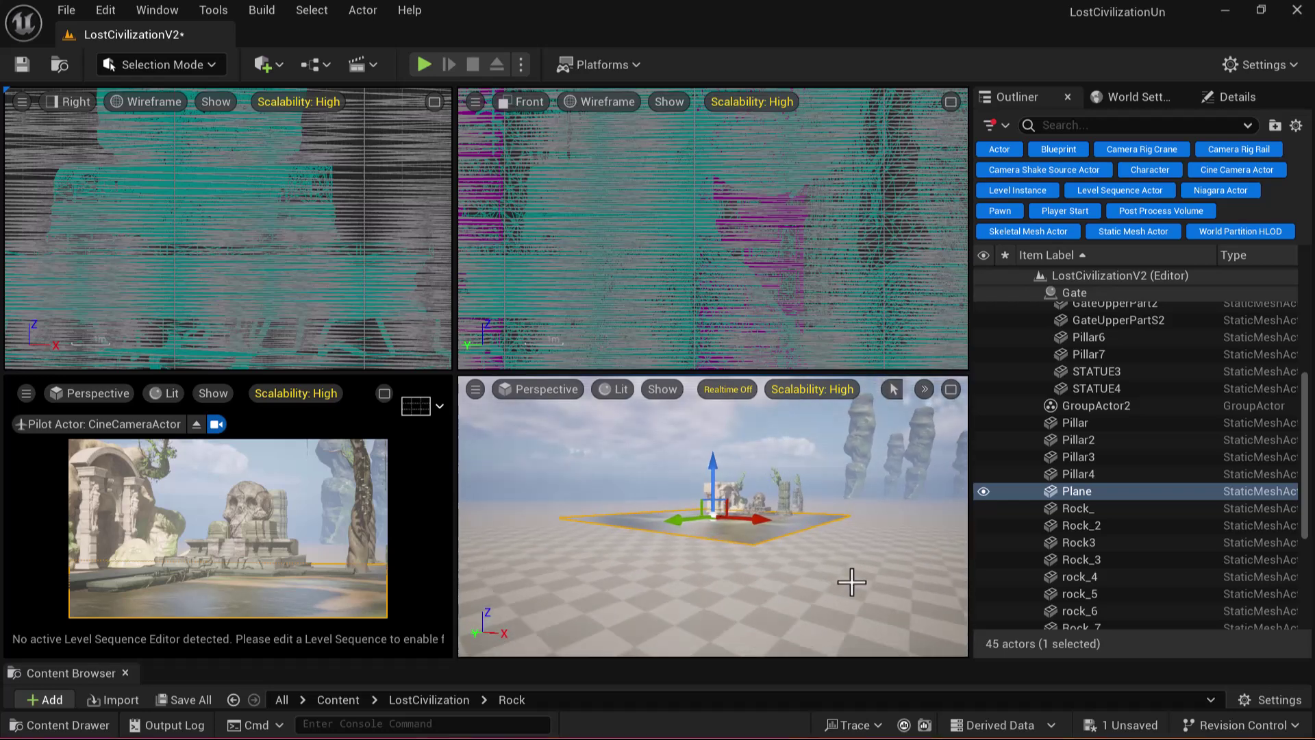
pyautogui.click(831, 576)
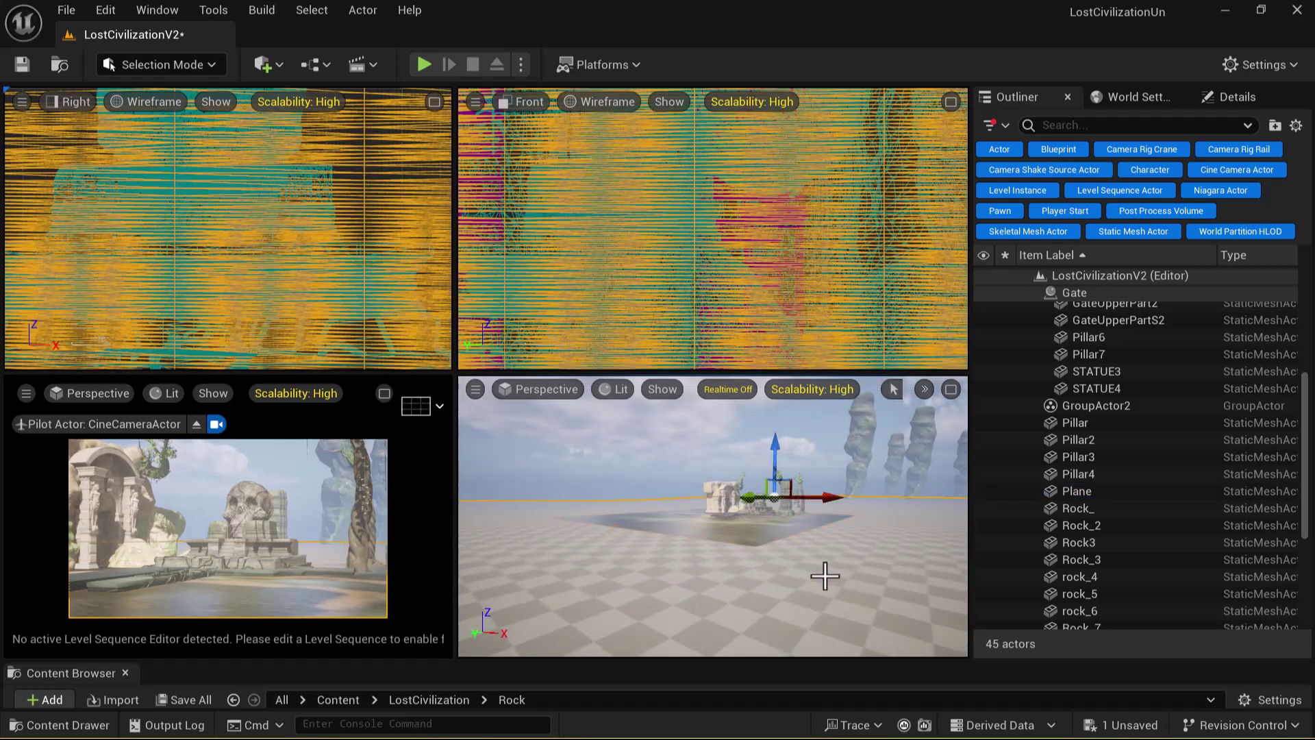
pyautogui.keyDown('alt'); pyautogui.moveTo(850, 563); pyautogui.dragTo(900, 613); pyautogui.keyUp('alt')
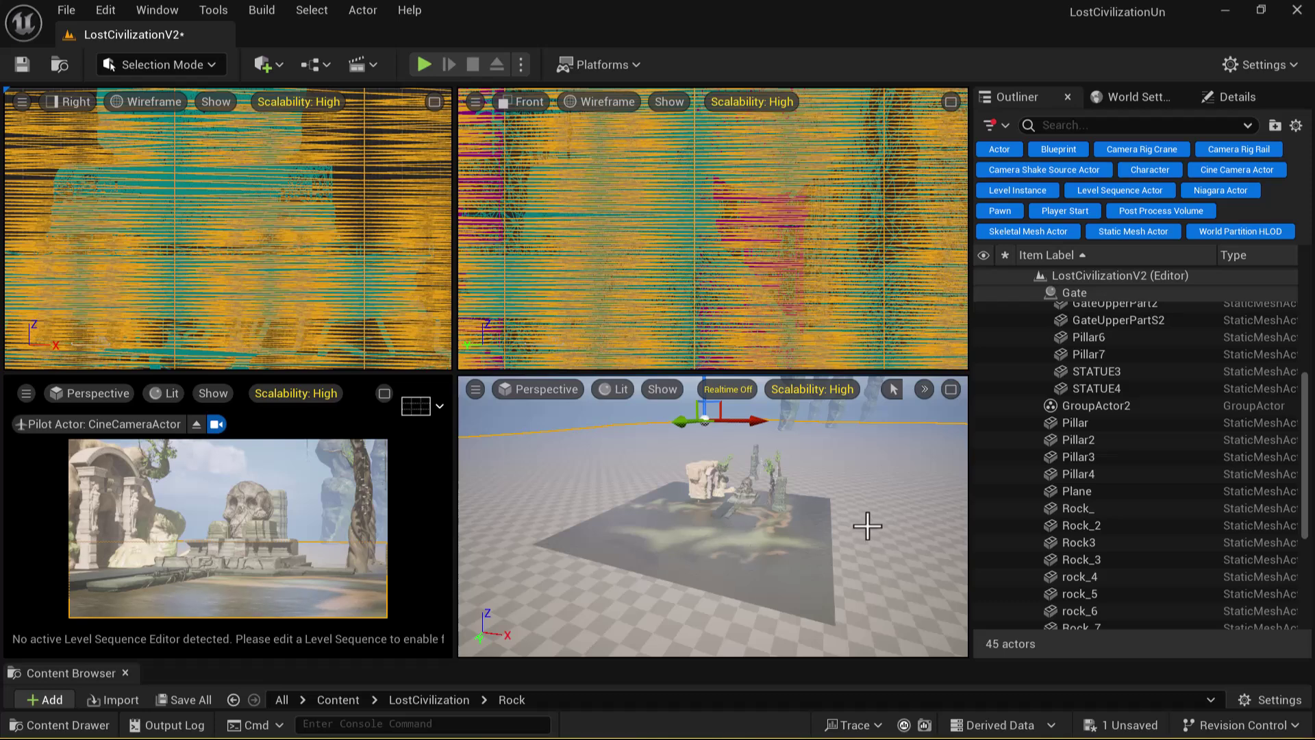
# Maximize the free perspective viewport and switch the editor to Landscape mode
pyautogui.click(951, 389)
pyautogui.click(196, 65)
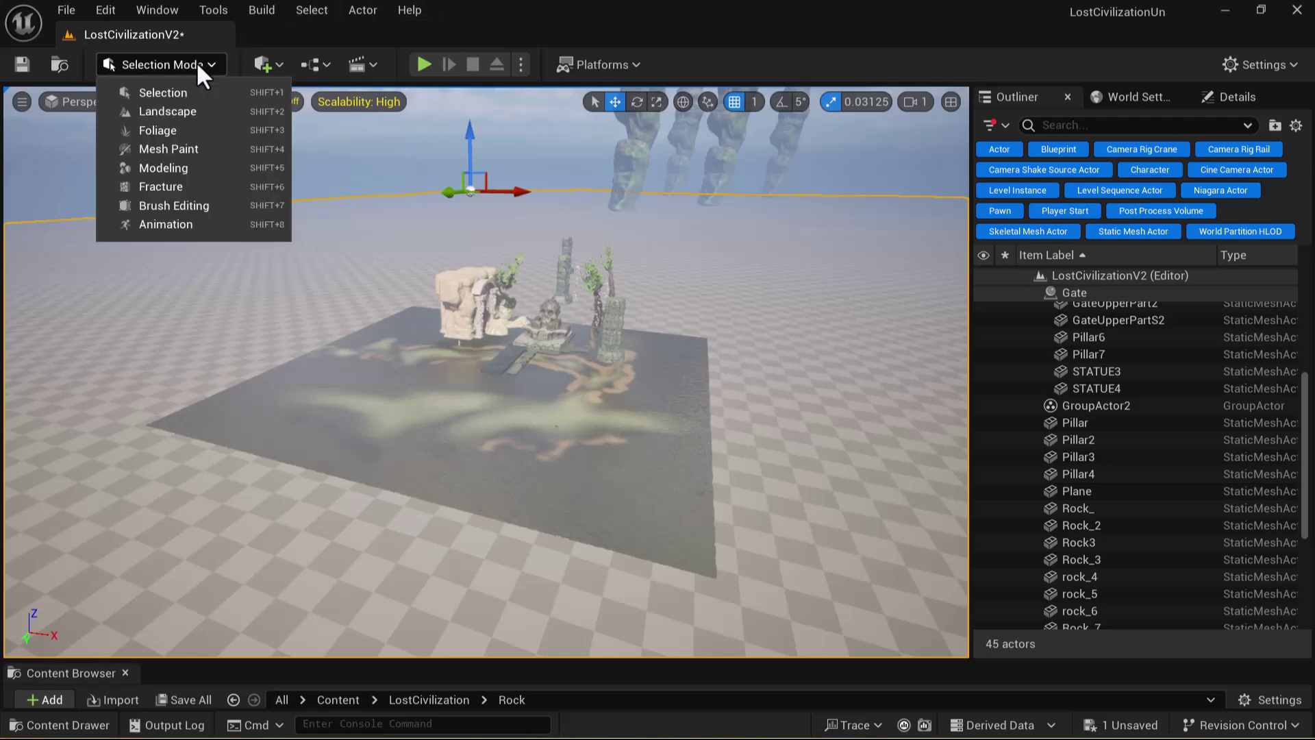
pyautogui.click(192, 110)
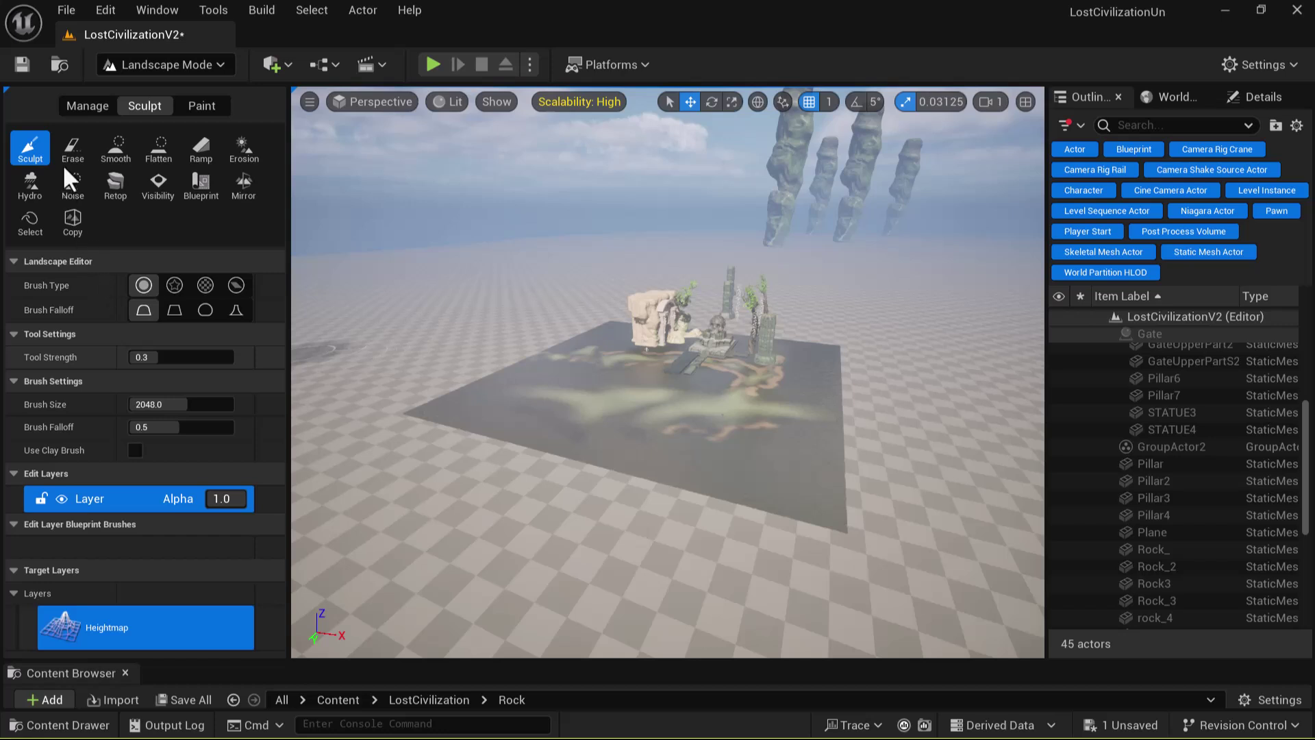
# Try raising the landscape in front of the water plane with the Sculpt brush, and undo the test strokes
pyautogui.moveTo(773, 517); pyautogui.dragTo(552, 535)
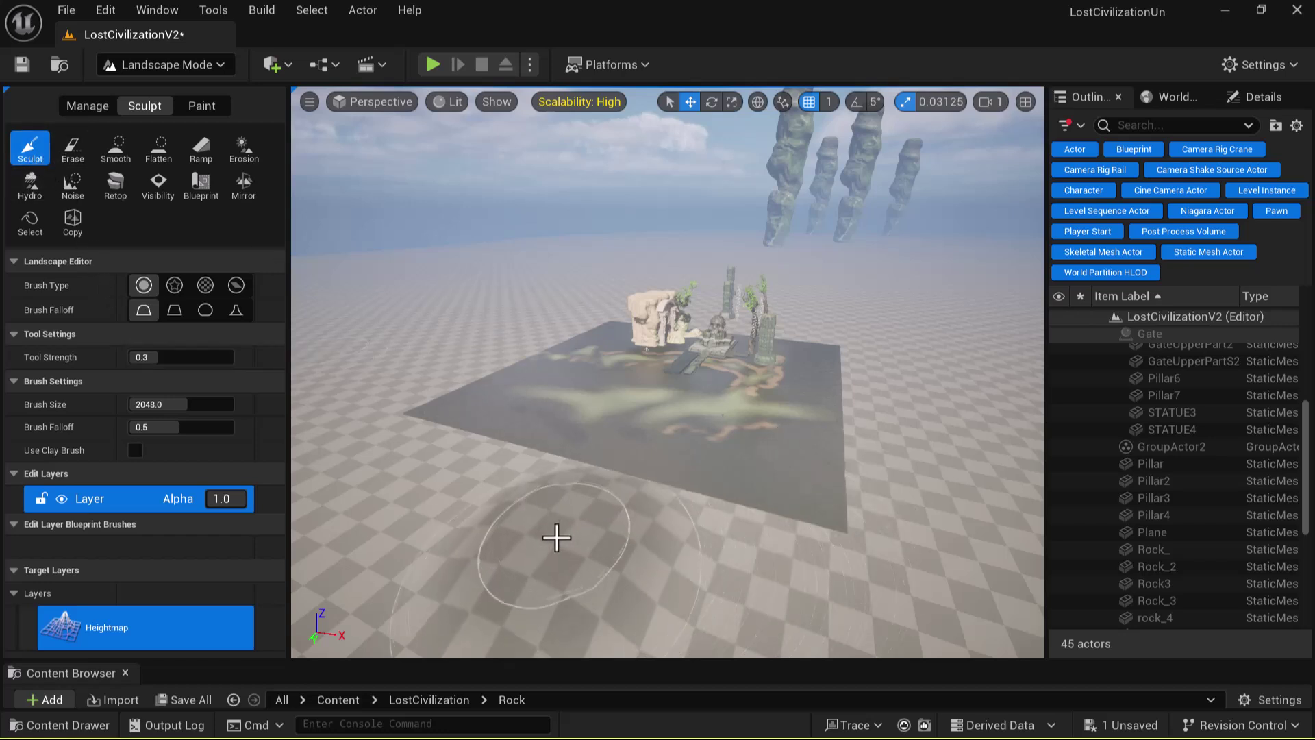
pyautogui.hotkey('ctrl', 'z')
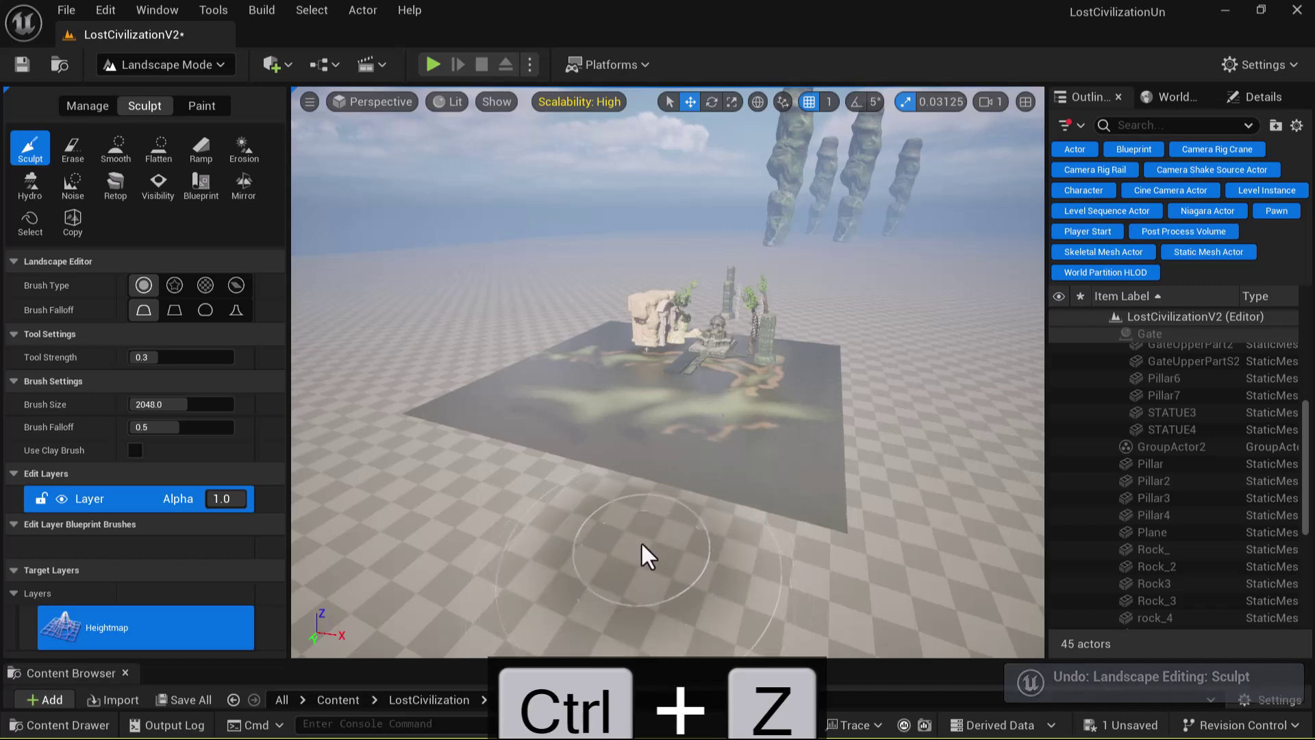
pyautogui.keyDown('alt'); pyautogui.moveTo(643, 546); pyautogui.dragTo(617, 546); pyautogui.keyUp('alt')
pyautogui.moveTo(632, 538)
pyautogui.mouseDown(button='right')
pyautogui.moveTo(644, 536)
pyautogui.moveTo(630, 530)
pyautogui.mouseUp(button='right')
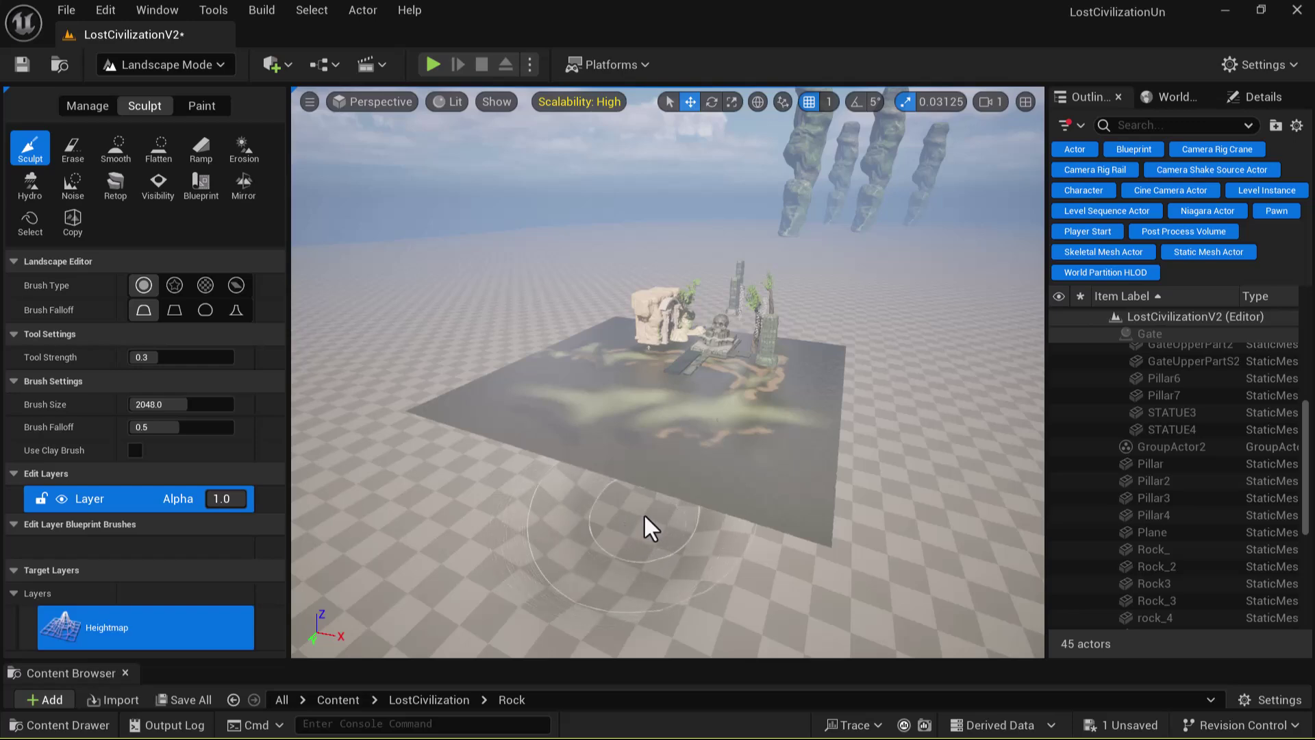
pyautogui.hotkey('ctrl', 'z')
# Reduce the Sculpt brush size to about 901 for finer work around the ruins
pyautogui.moveTo(669, 541); pyautogui.dragTo(694, 436, button='right')
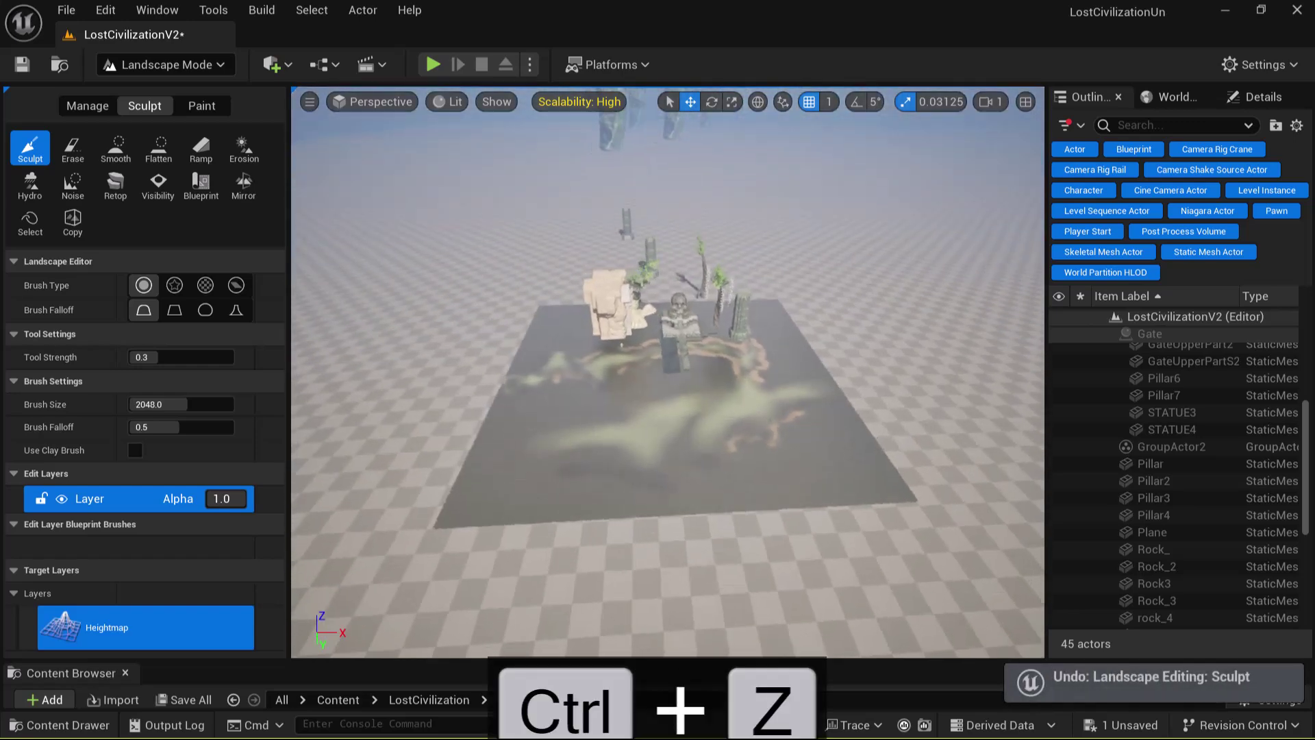
pyautogui.scroll(2, 694, 436)
pyautogui.press('[')
pyautogui.press('[')
pyautogui.press('[')
pyautogui.press('[')
pyautogui.press('[')
pyautogui.press('[')
pyautogui.press('[')
pyautogui.press('[')
pyautogui.press('[')
pyautogui.press('[')
pyautogui.press('[')
pyautogui.press('[')
pyautogui.press('[')
pyautogui.press('[')
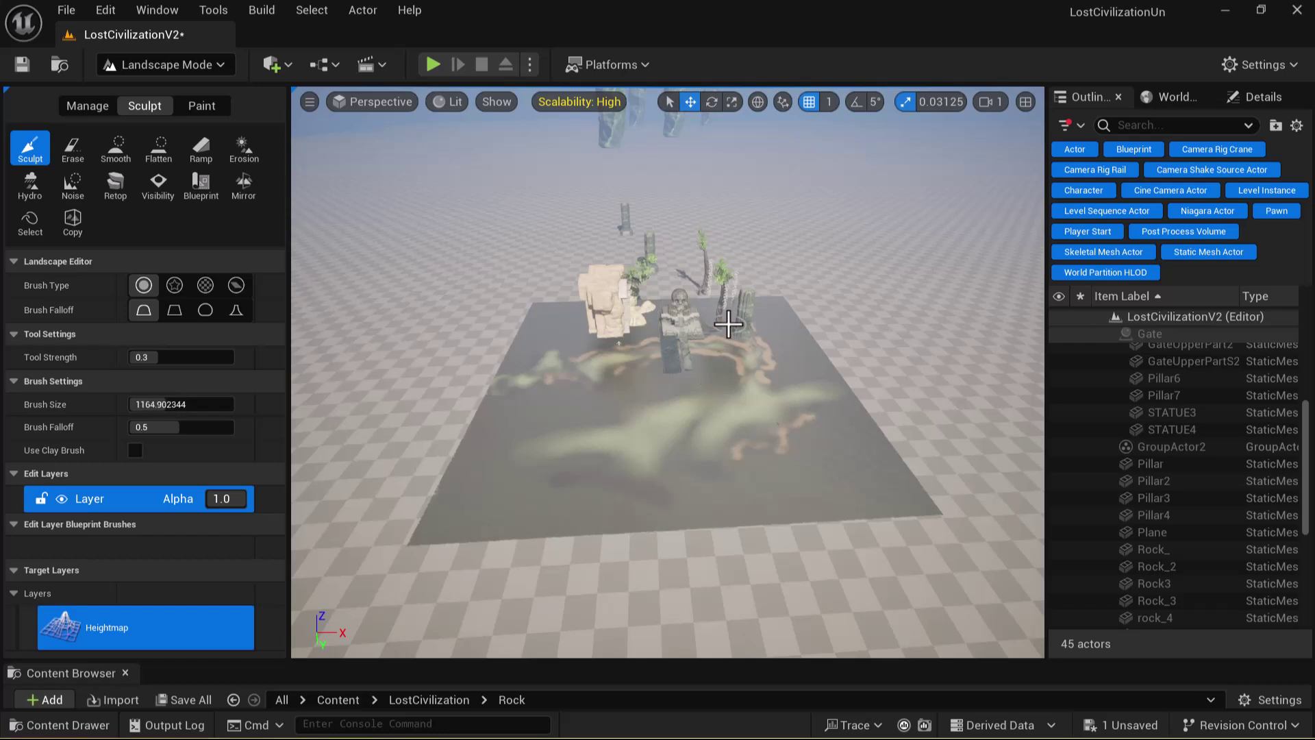
pyautogui.press('[')
pyautogui.press('[')
pyautogui.scroll(3, 893, 361)
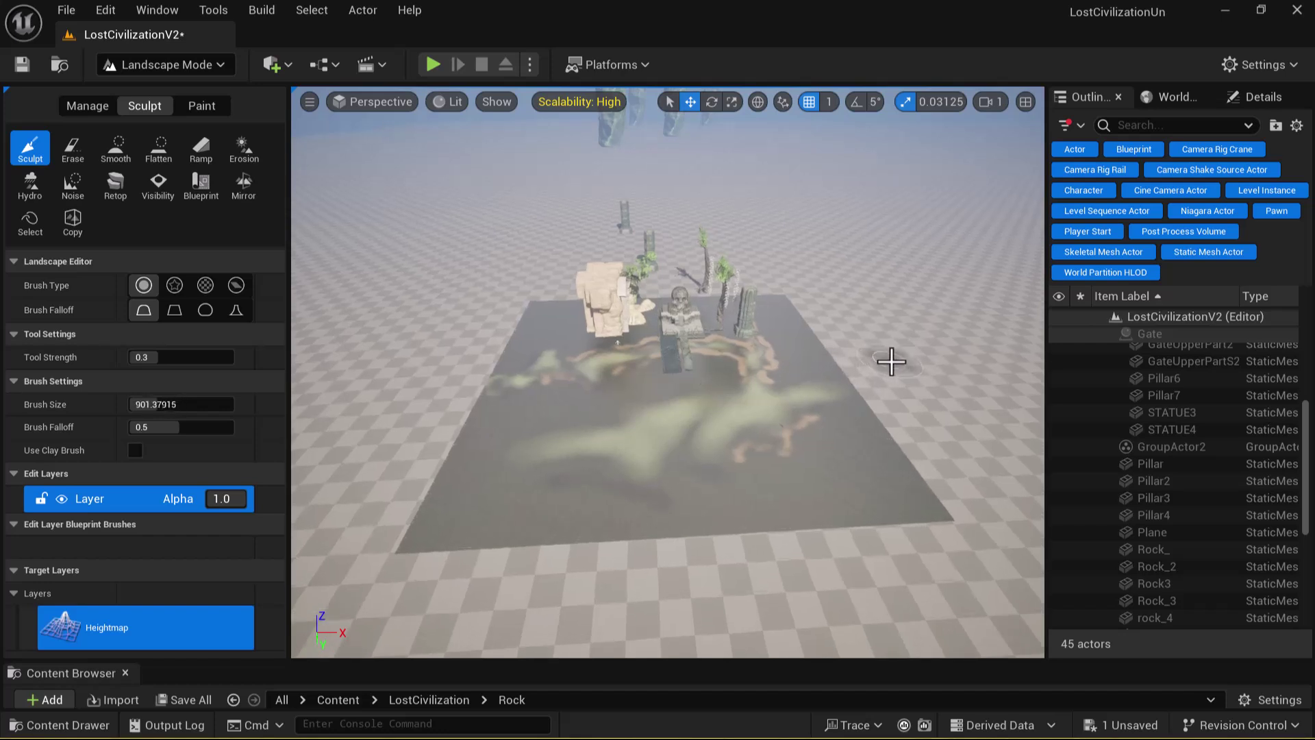
pyautogui.scroll(1, 857, 344)
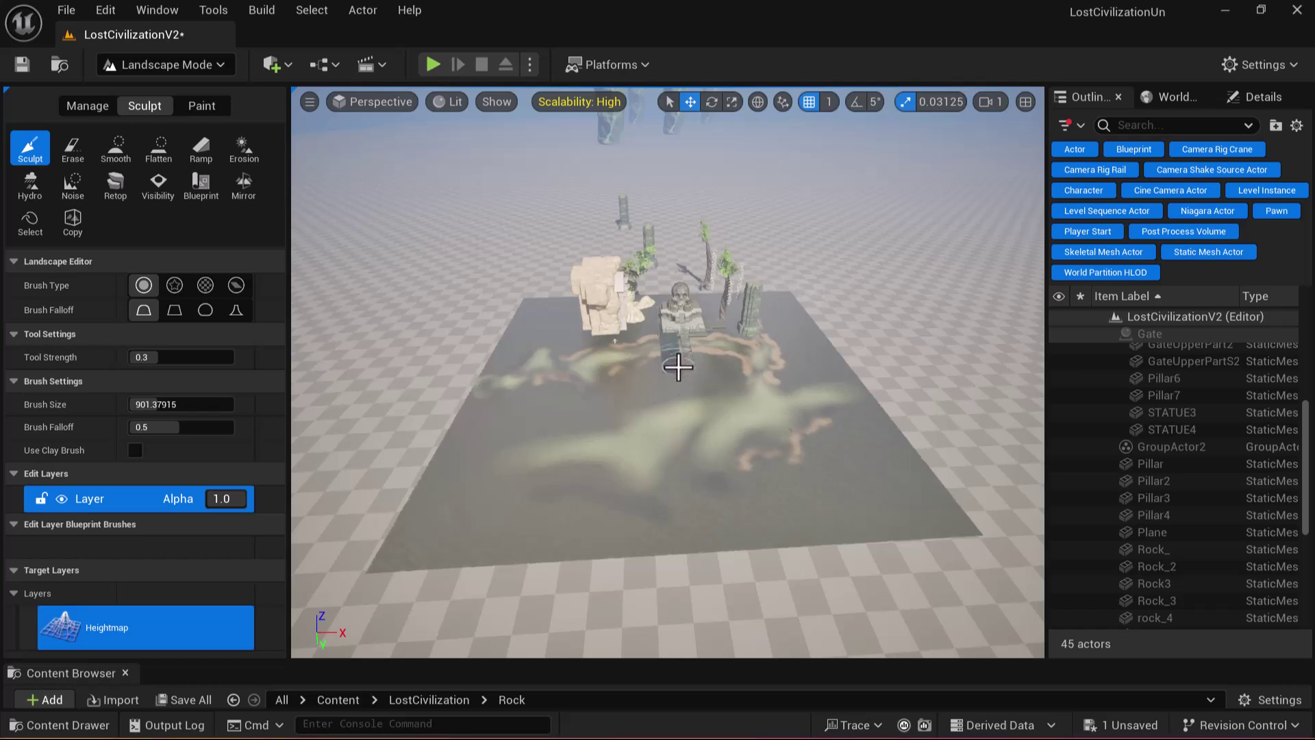
pyautogui.scroll(3, 734, 377)
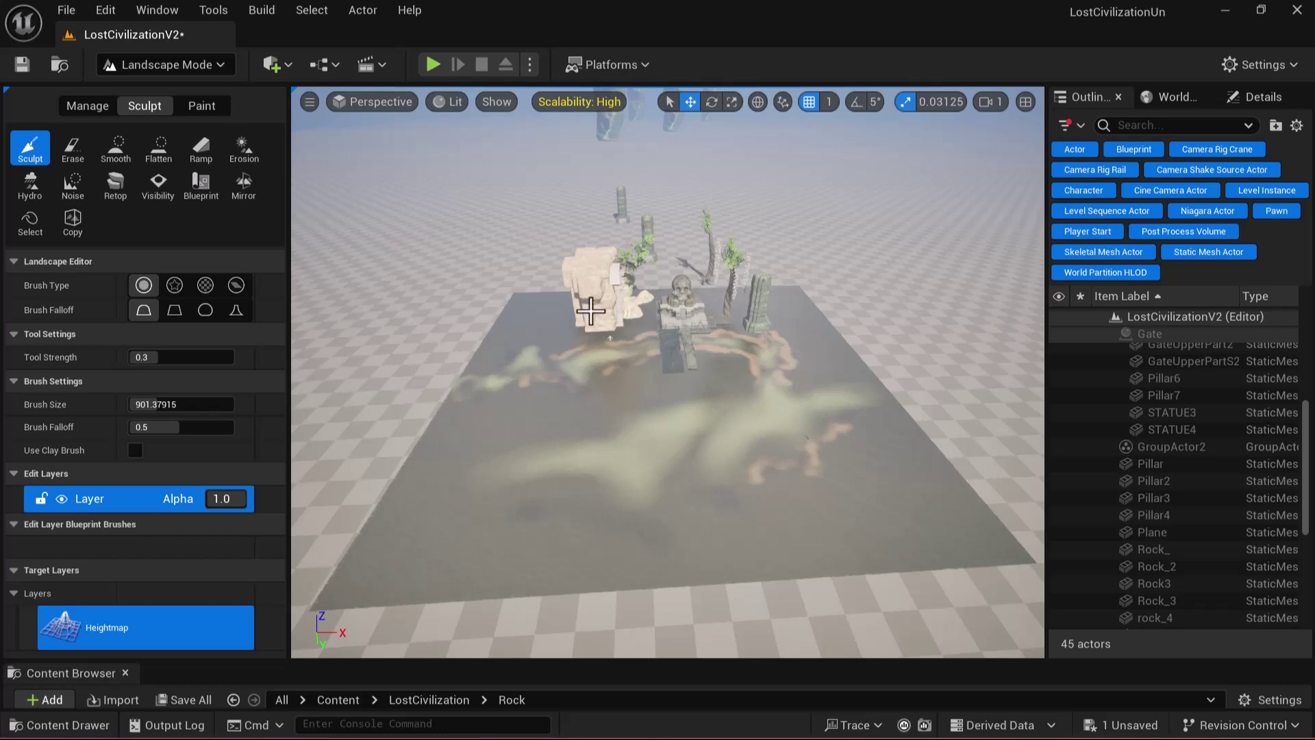
# Switch to Selection mode and hide the water Plane mesh covering the landscape
pyautogui.click(184, 66)
pyautogui.click(179, 86)
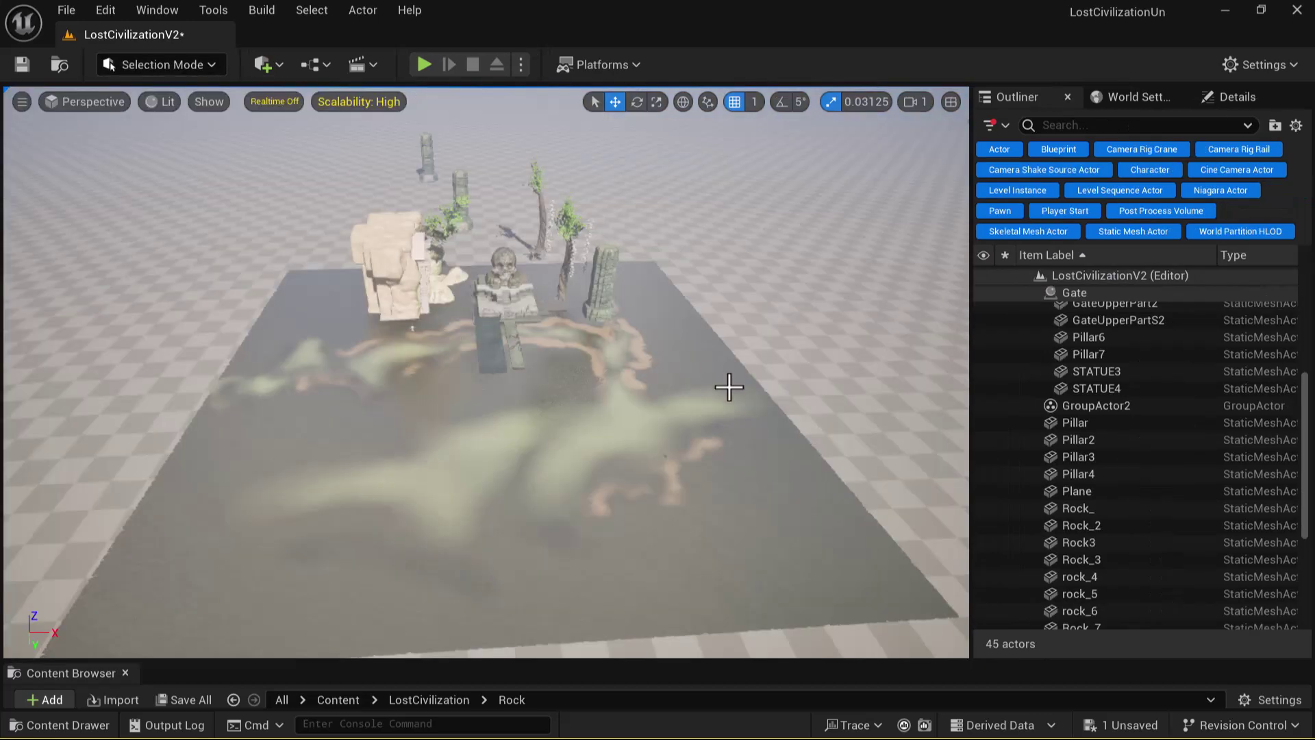
pyautogui.click(720, 402)
pyautogui.press('h')
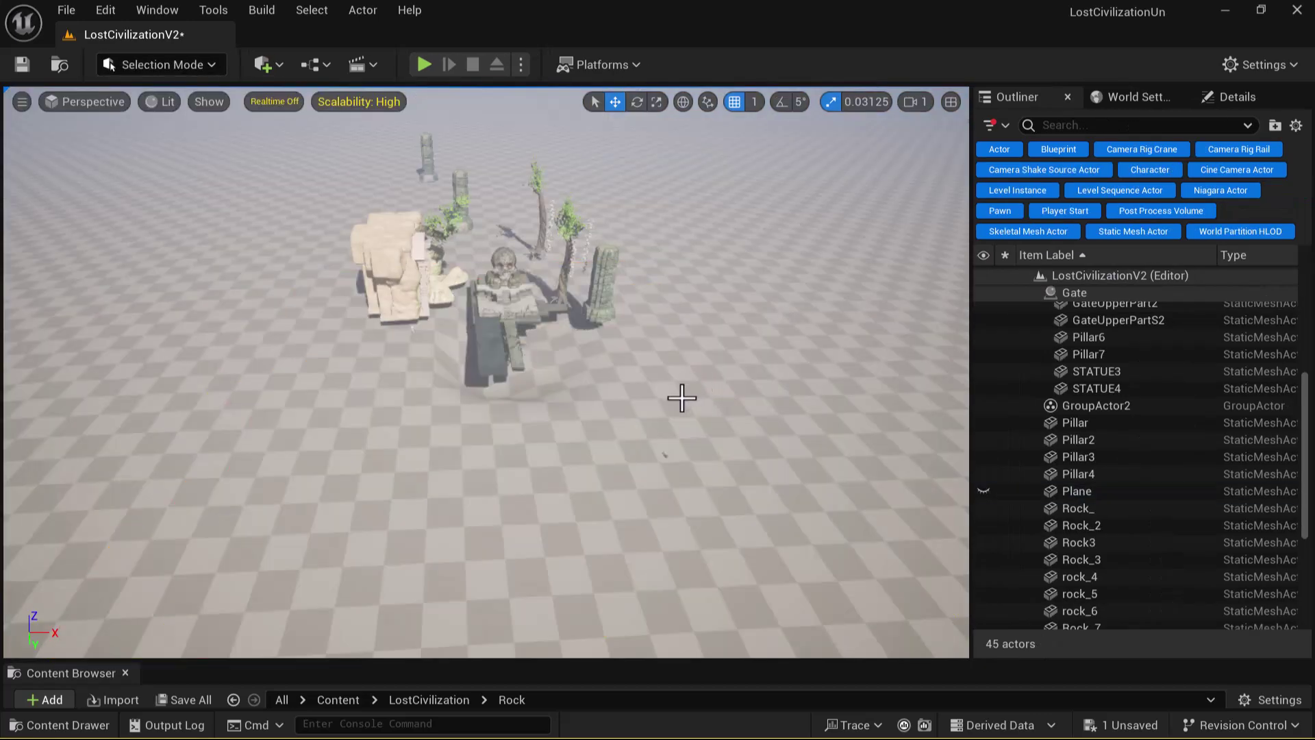
# Select the checkered landscape around the ruins and return to Landscape mode with the Sculpt tool
pyautogui.keyDown('alt'); pyautogui.moveTo(709, 427); pyautogui.dragTo(623, 352); pyautogui.keyUp('alt')
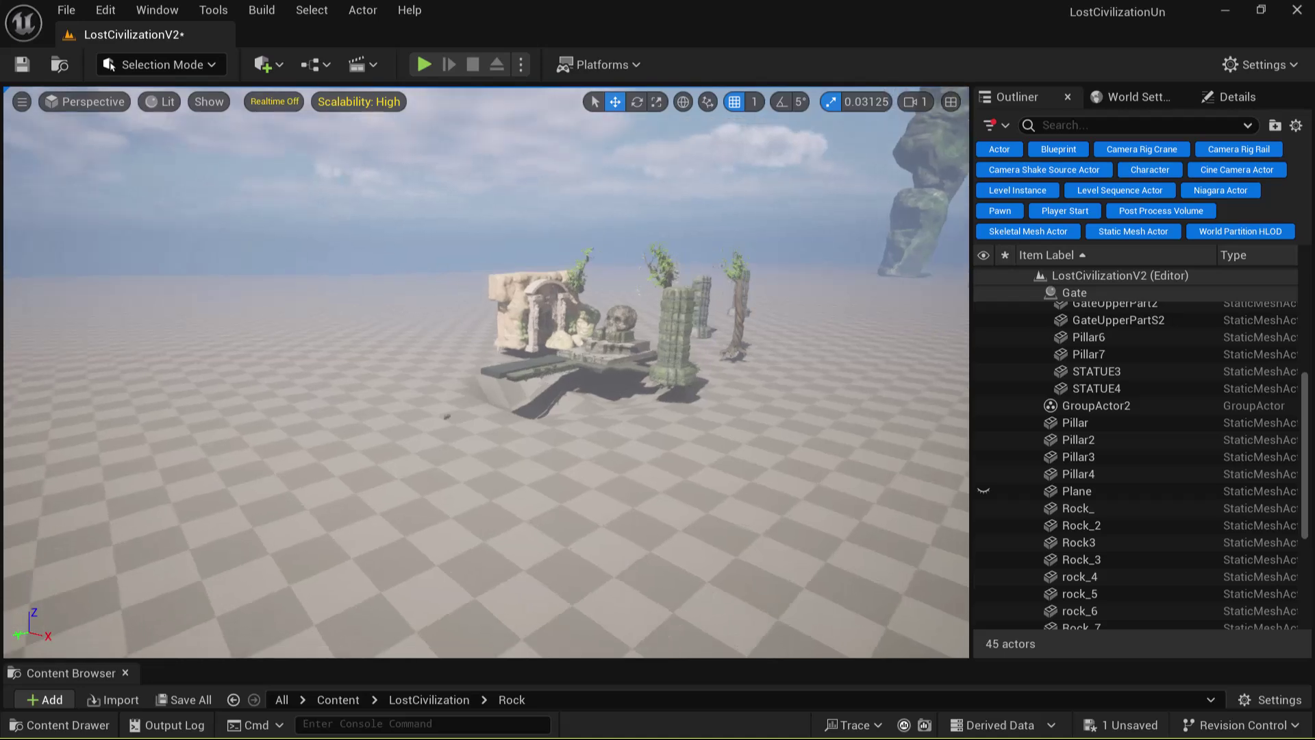
pyautogui.click(686, 463)
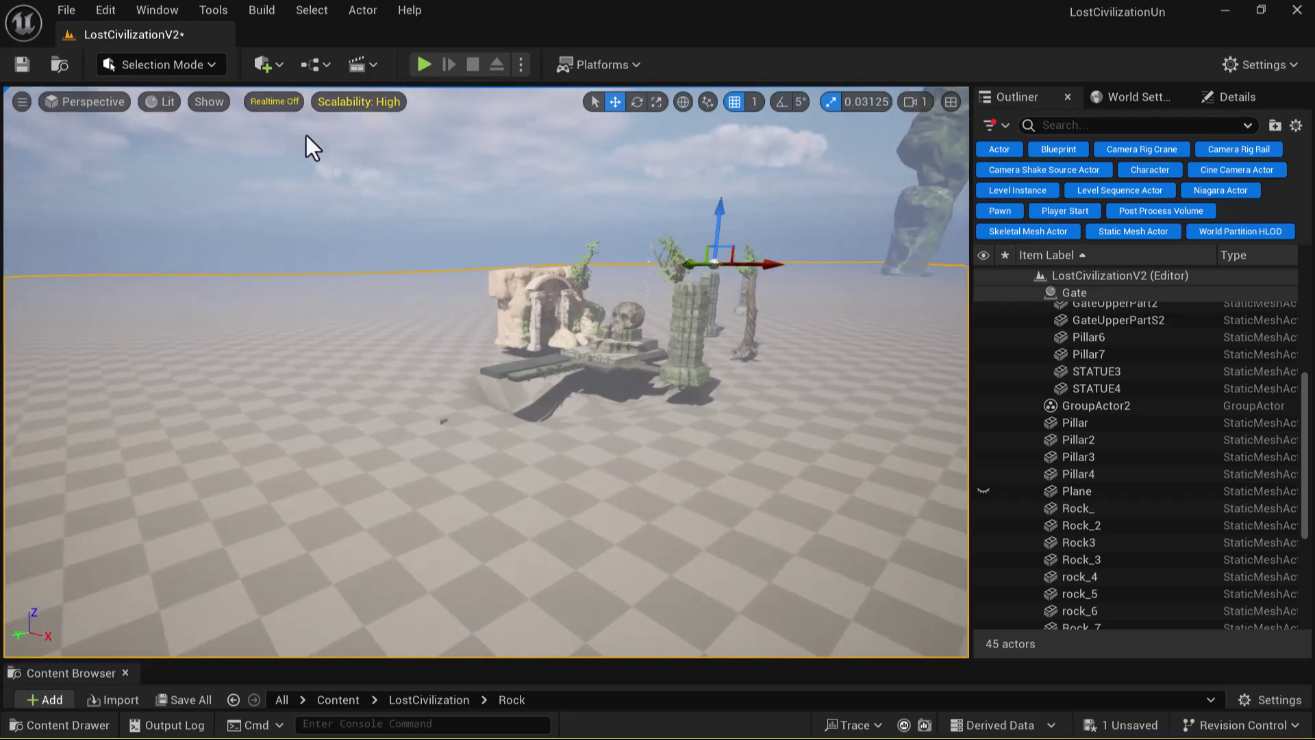
pyautogui.click(127, 63)
pyautogui.click(155, 114)
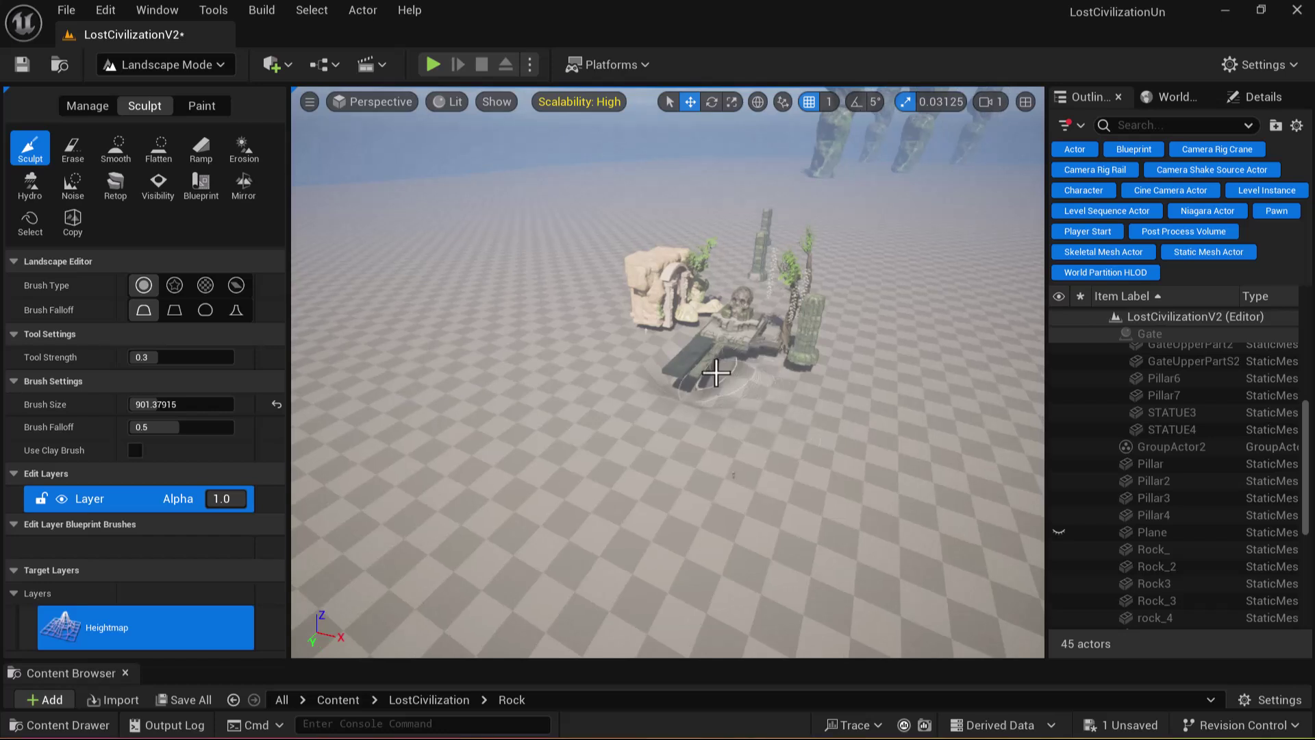
pyautogui.press('w')
pyautogui.moveTo(719, 381); pyautogui.dragTo(719, 381, button='right')
pyautogui.scroll(4, 757, 323)
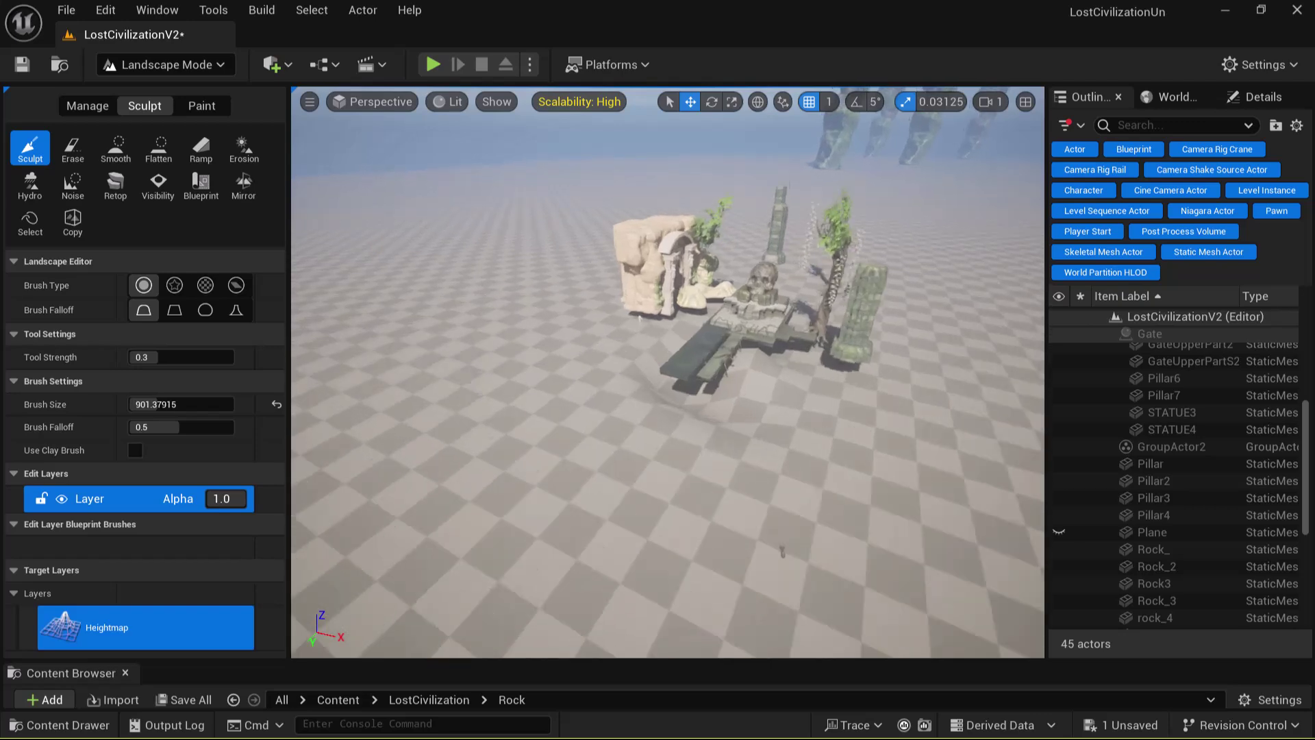
pyautogui.scroll(5, 787, 268)
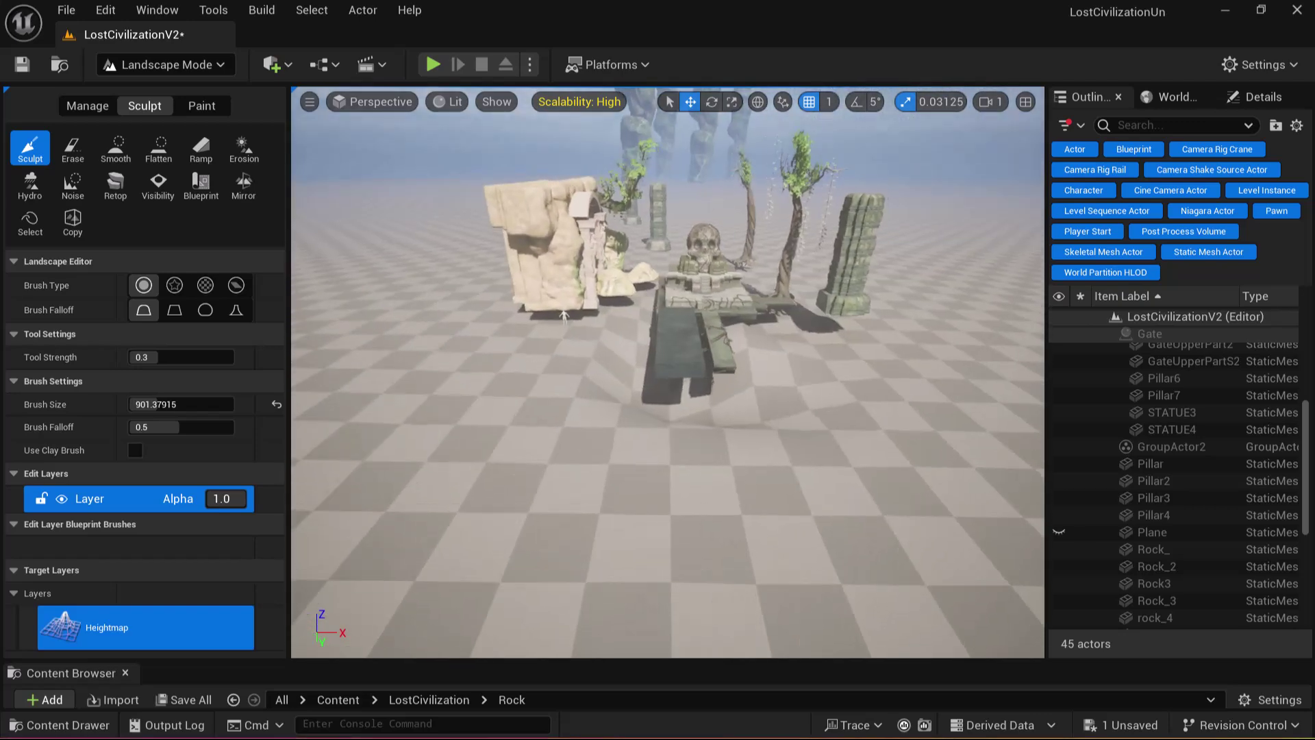
pyautogui.moveTo(883, 438)
pyautogui.keyDown('alt'); pyautogui.mouseDown()
pyautogui.moveTo(883, 356)
pyautogui.moveTo(883, 445)
pyautogui.moveTo(882, 431)
pyautogui.mouseUp(); pyautogui.keyUp('alt')
pyautogui.moveTo(873, 435); pyautogui.dragTo(871, 432, button='right')
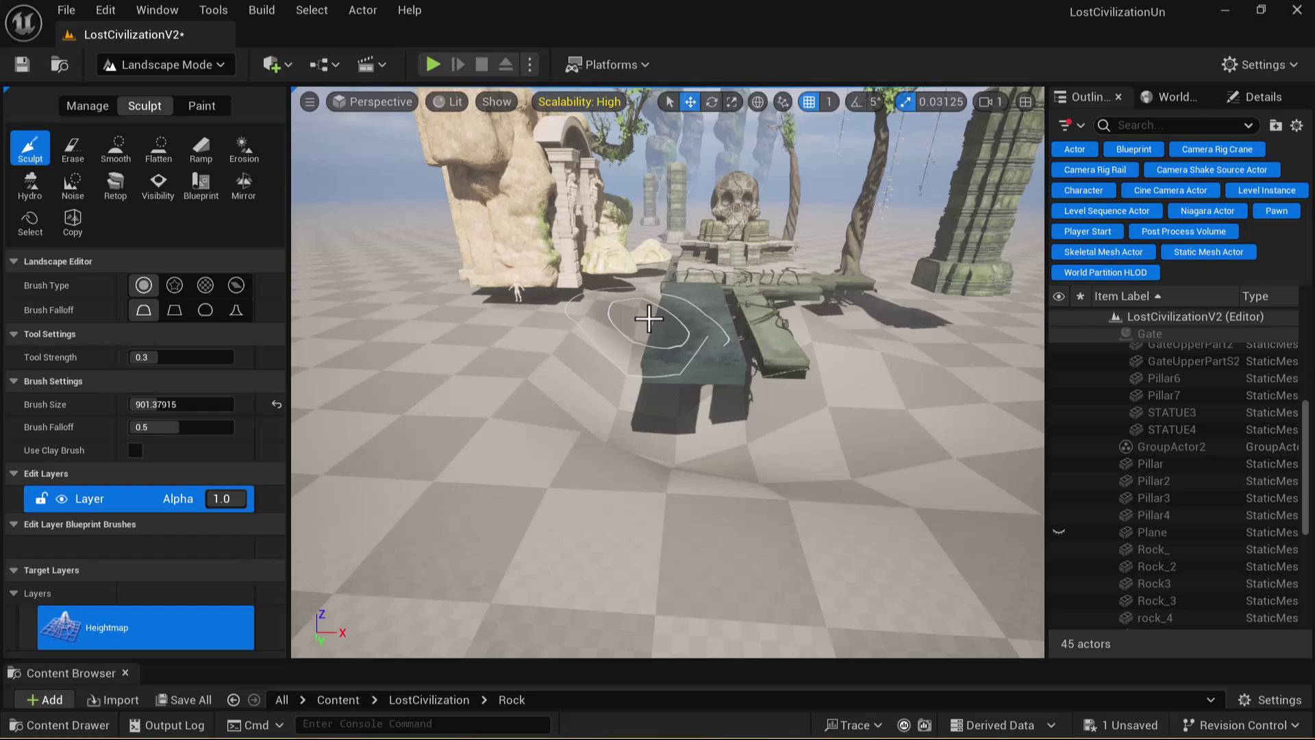
# Switch to the reference board, examine the ground, shoreline and water around the skull altar in the Lost Civilization images, and return to the editor
pyautogui.press('super')
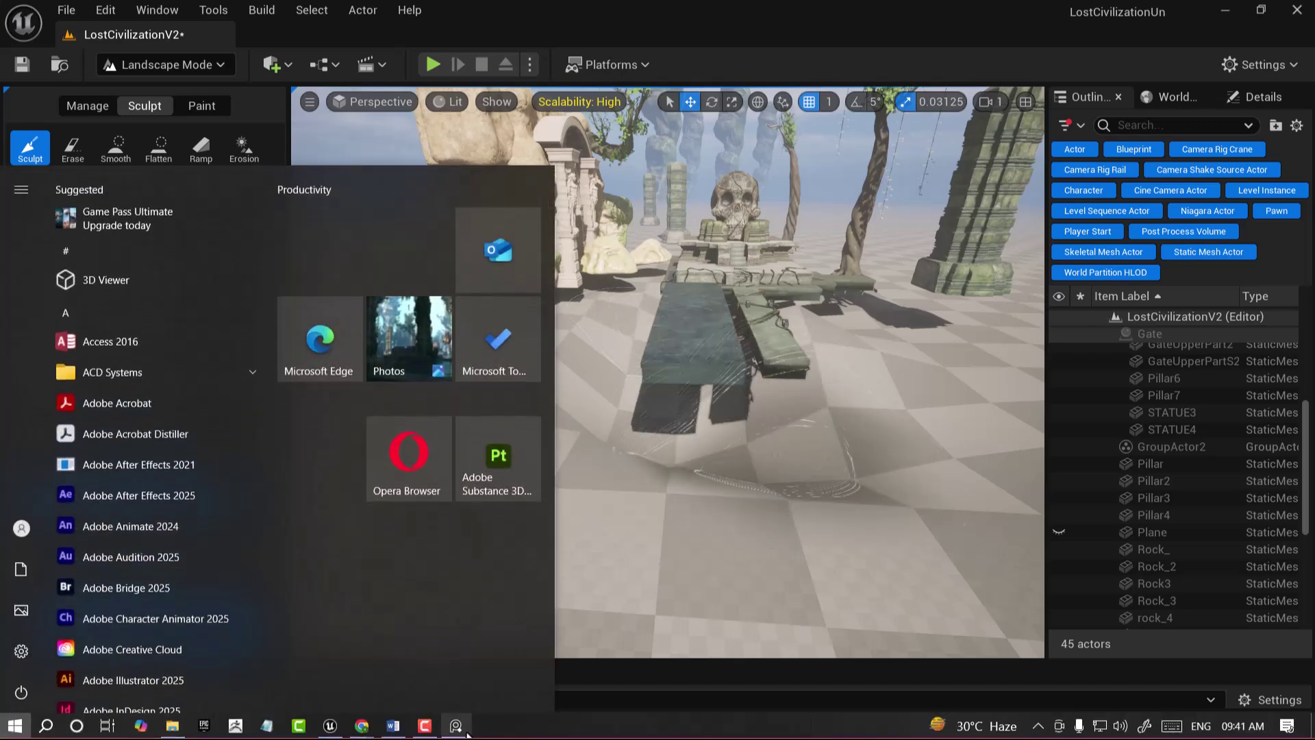
pyautogui.click(456, 726)
pyautogui.scroll(3, 1088, 352)
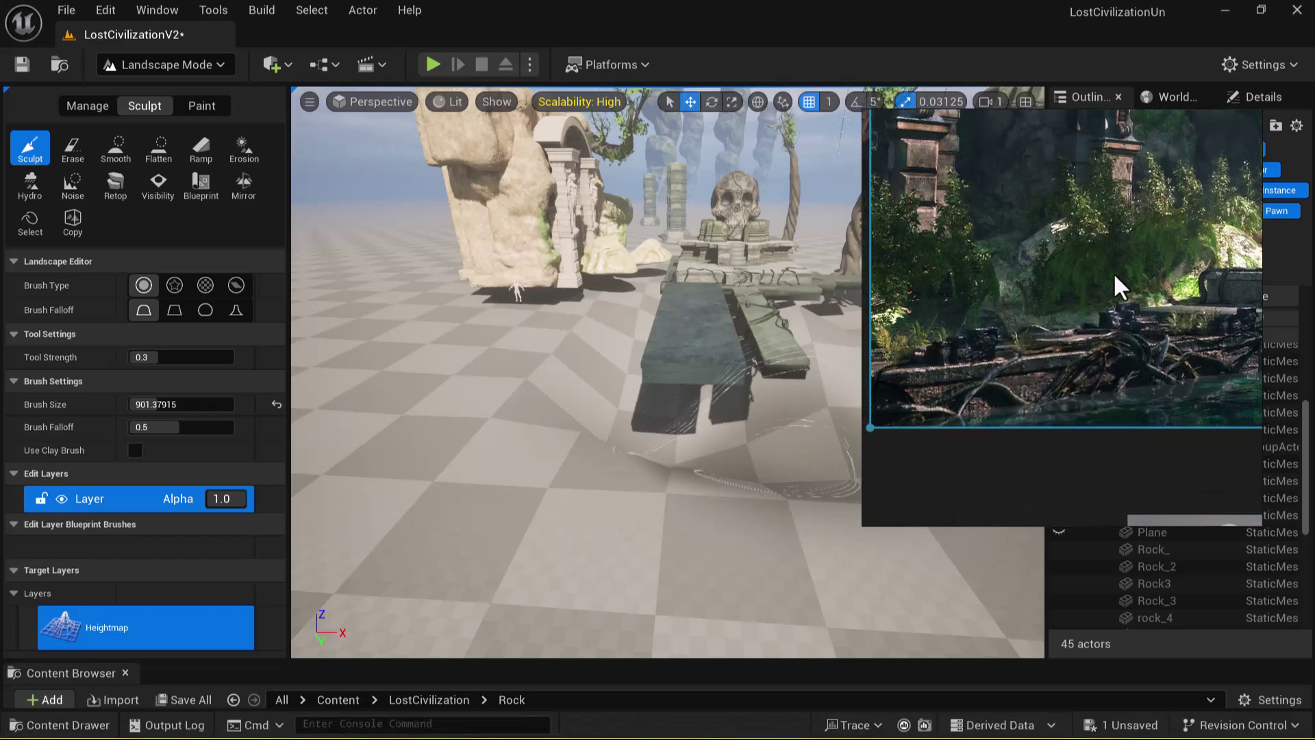
pyautogui.scroll(-3, 1063, 285)
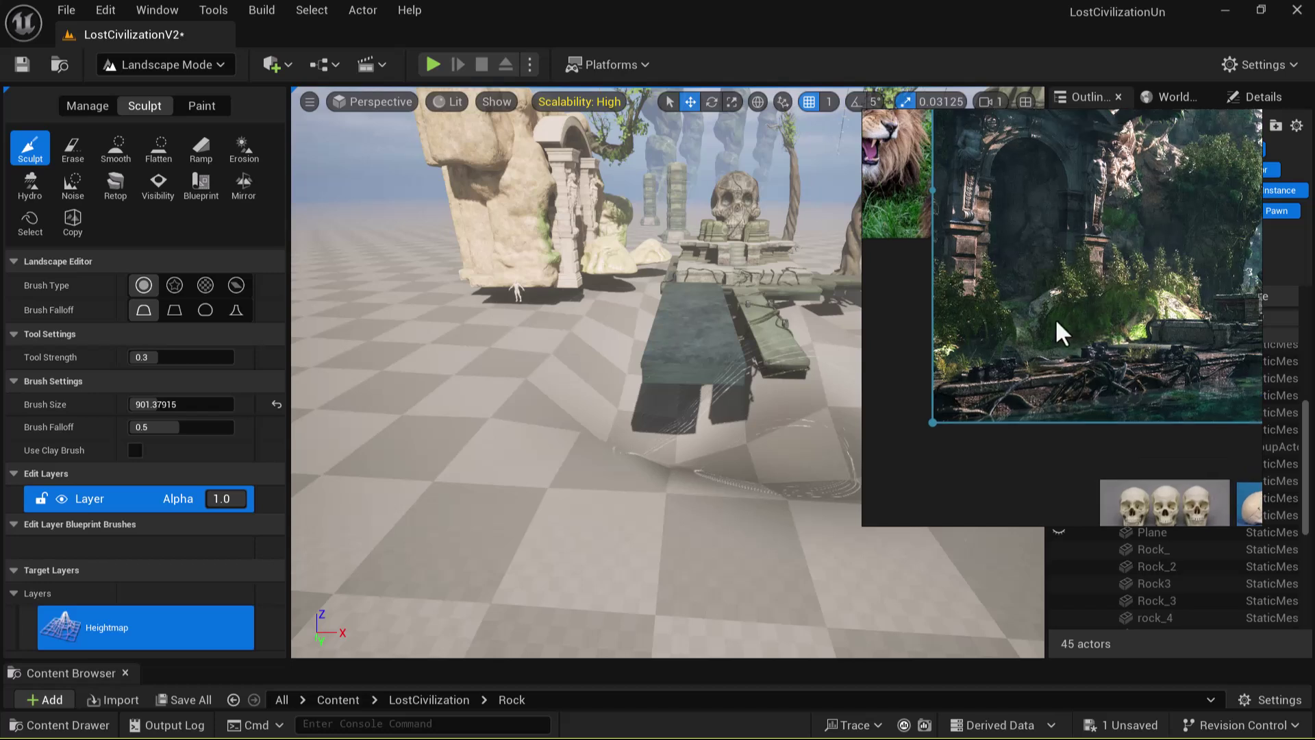
pyautogui.moveTo(1044, 396); pyautogui.dragTo(1095, 324, button='middle')
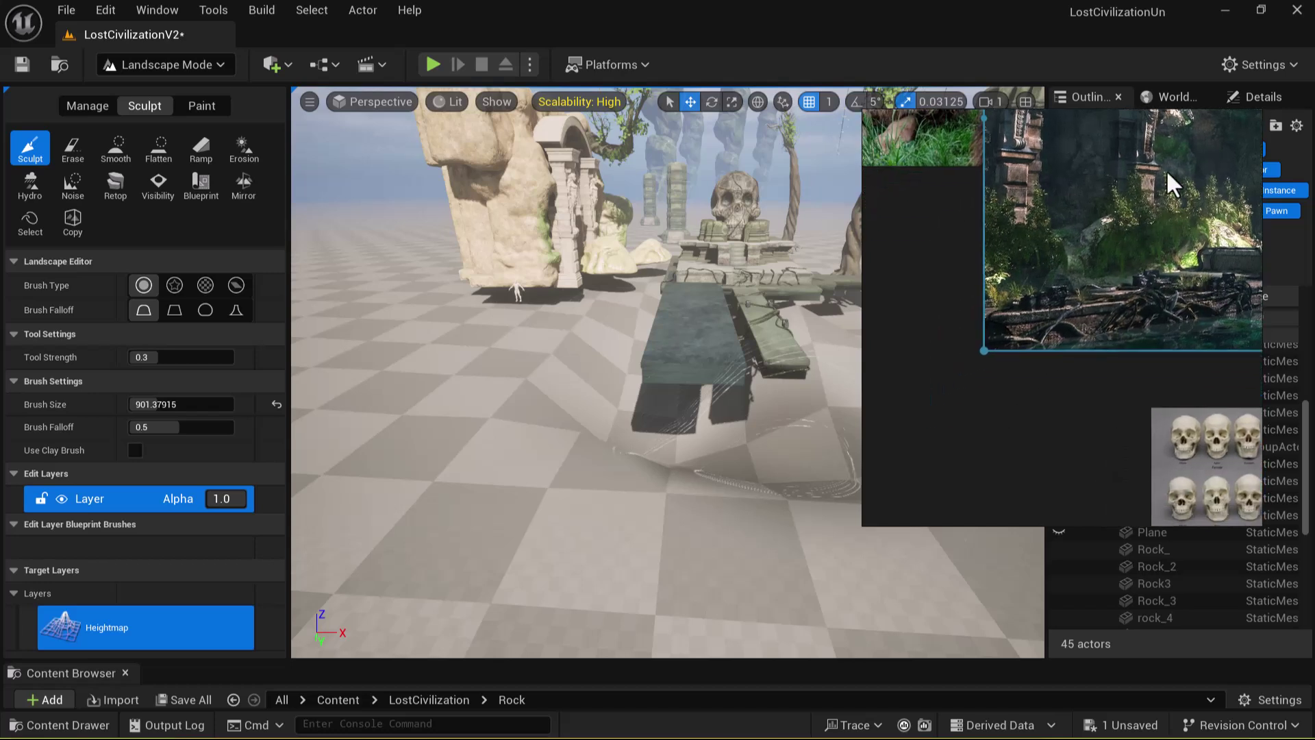
pyautogui.hotkey('ctrl', 'f')
pyautogui.scroll(-3, 705, 346)
pyautogui.moveTo(974, 309); pyautogui.dragTo(704, 354, button='middle')
pyautogui.moveTo(673, 297); pyautogui.dragTo(748, 250, button='middle')
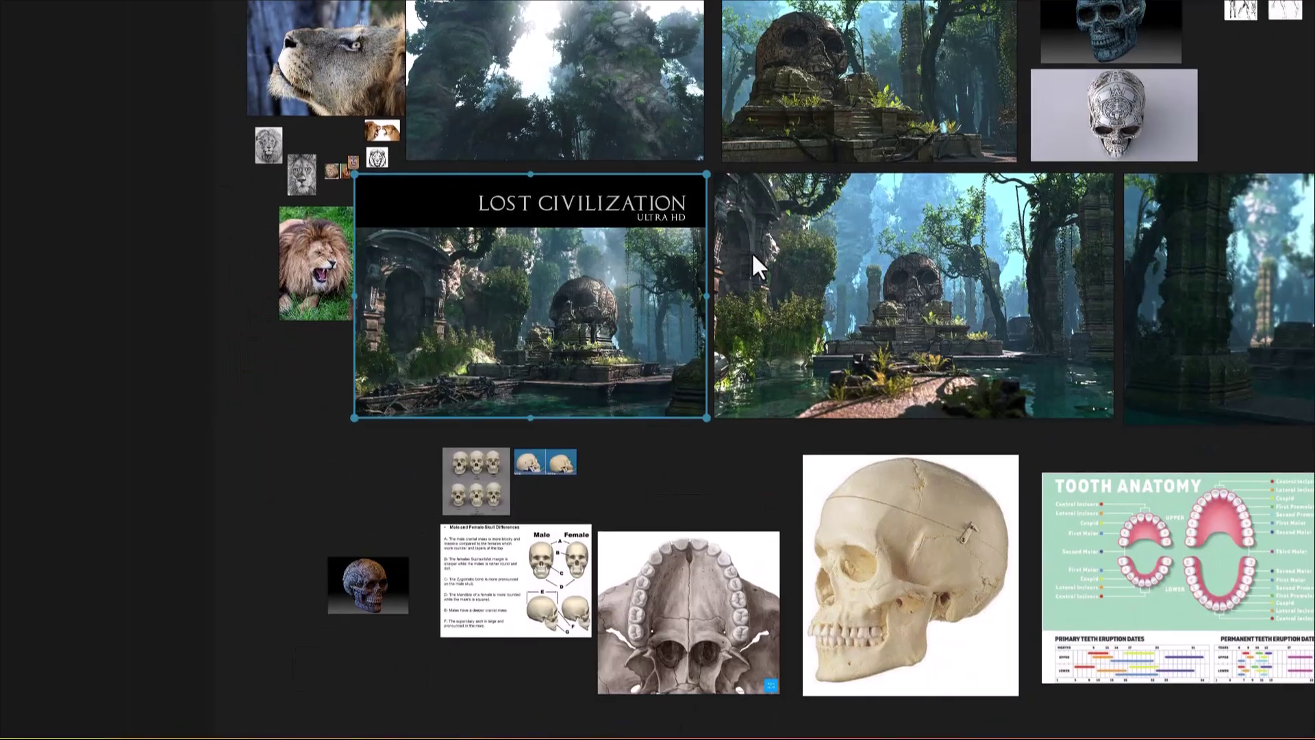
pyautogui.scroll(2, 791, 343)
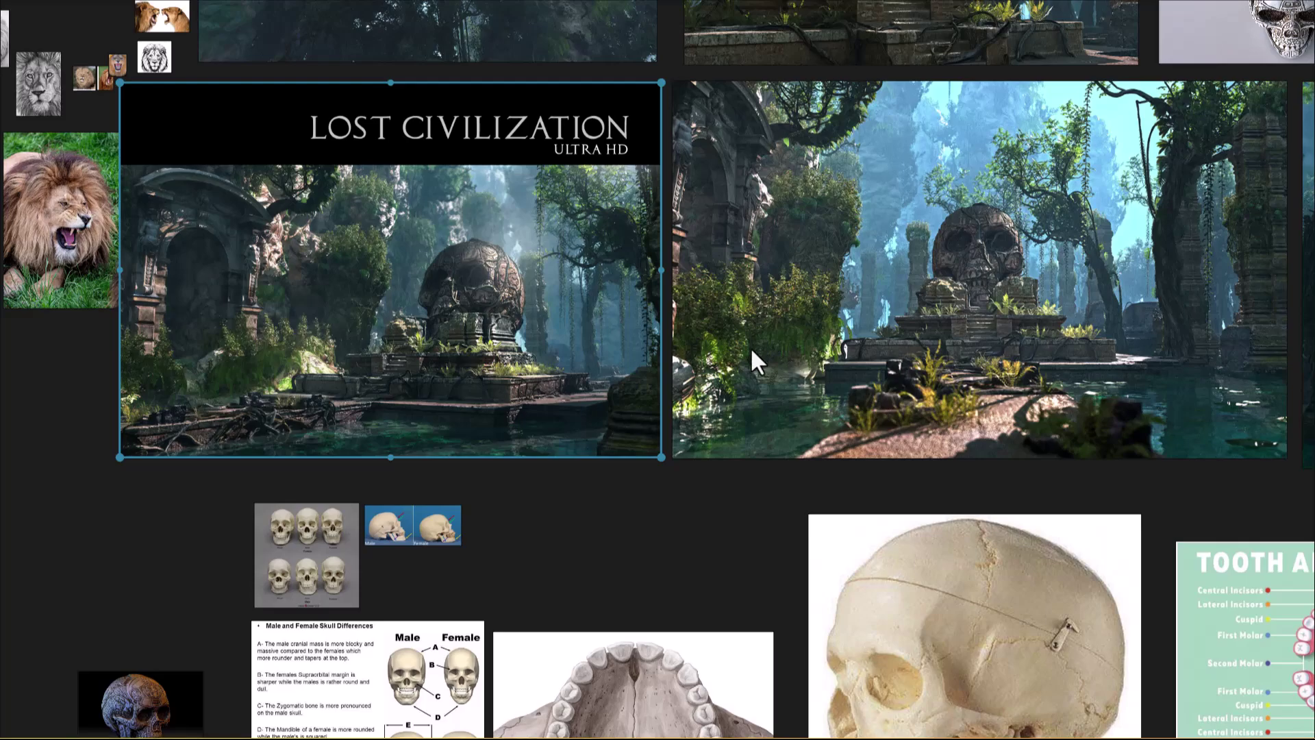
pyautogui.moveTo(310, 406); pyautogui.dragTo(607, 355, button='middle')
pyautogui.scroll(3, 606, 346)
pyautogui.scroll(-5, 596, 356)
pyautogui.scroll(3, 573, 404)
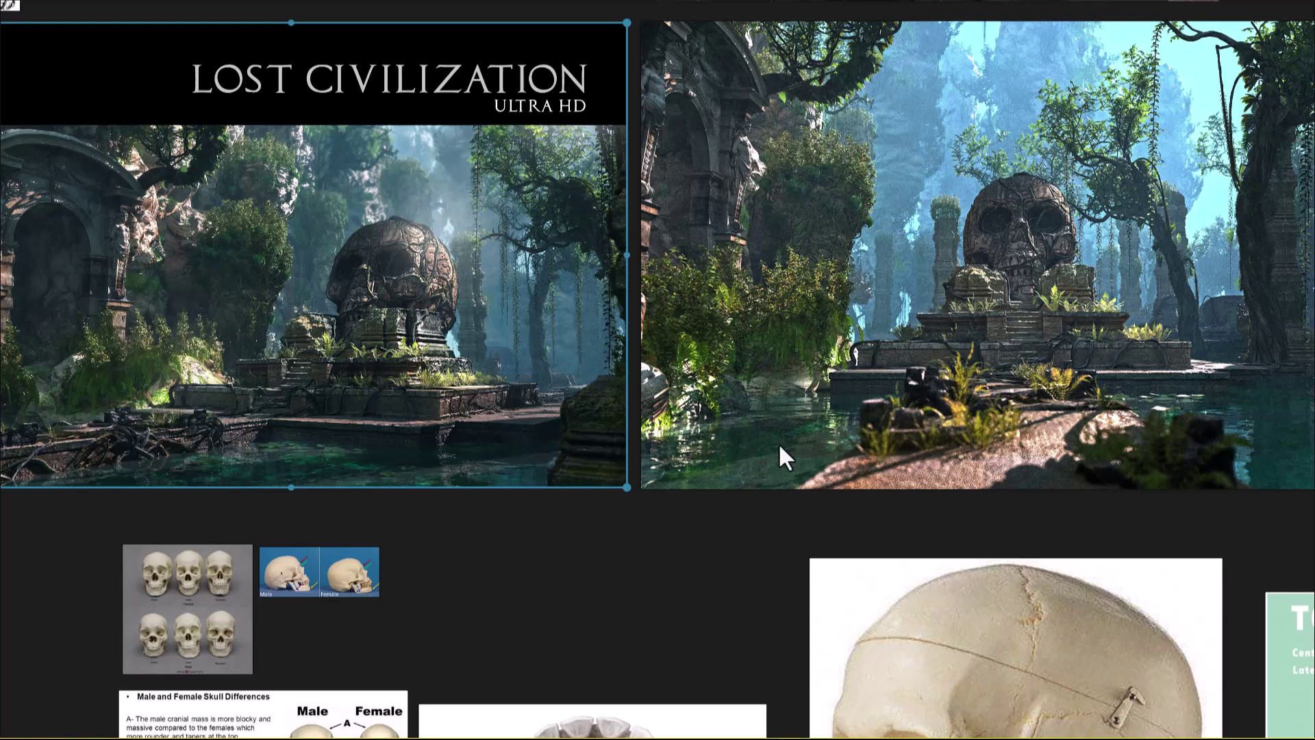
pyautogui.scroll(-3, 1041, 449)
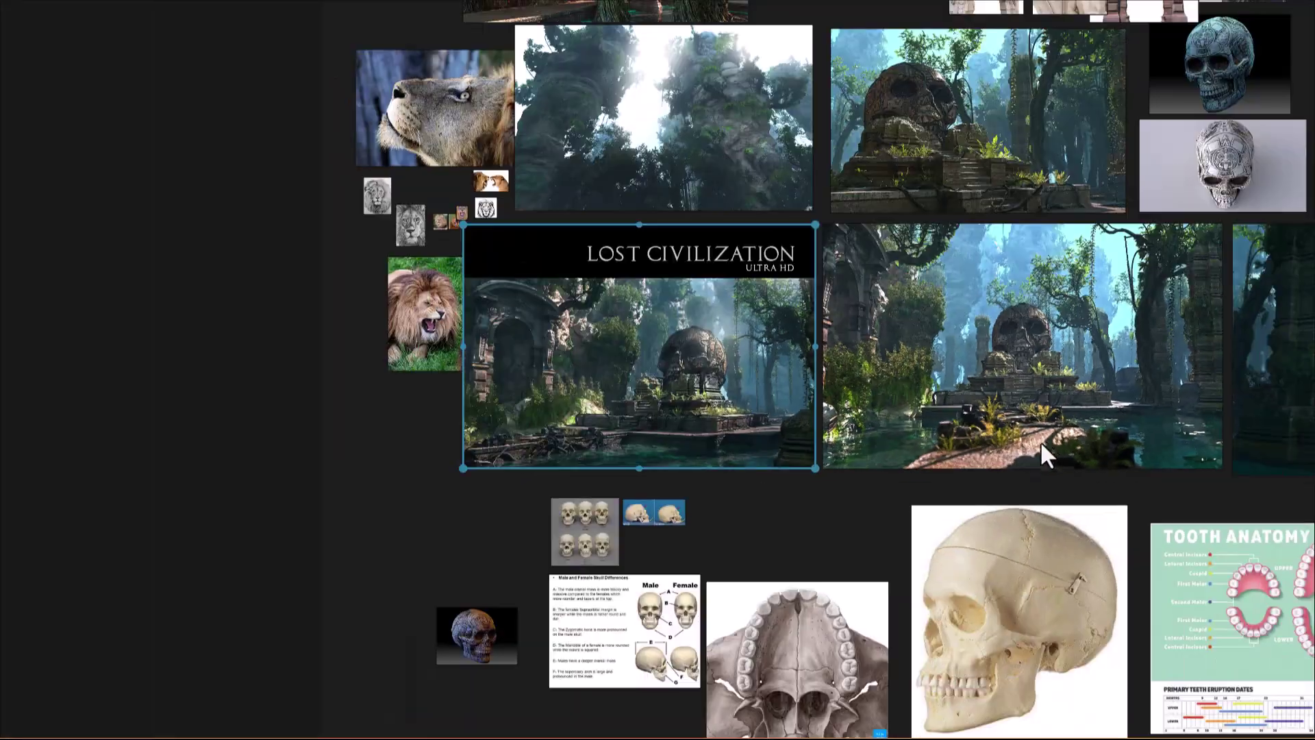
pyautogui.scroll(1, 790, 523)
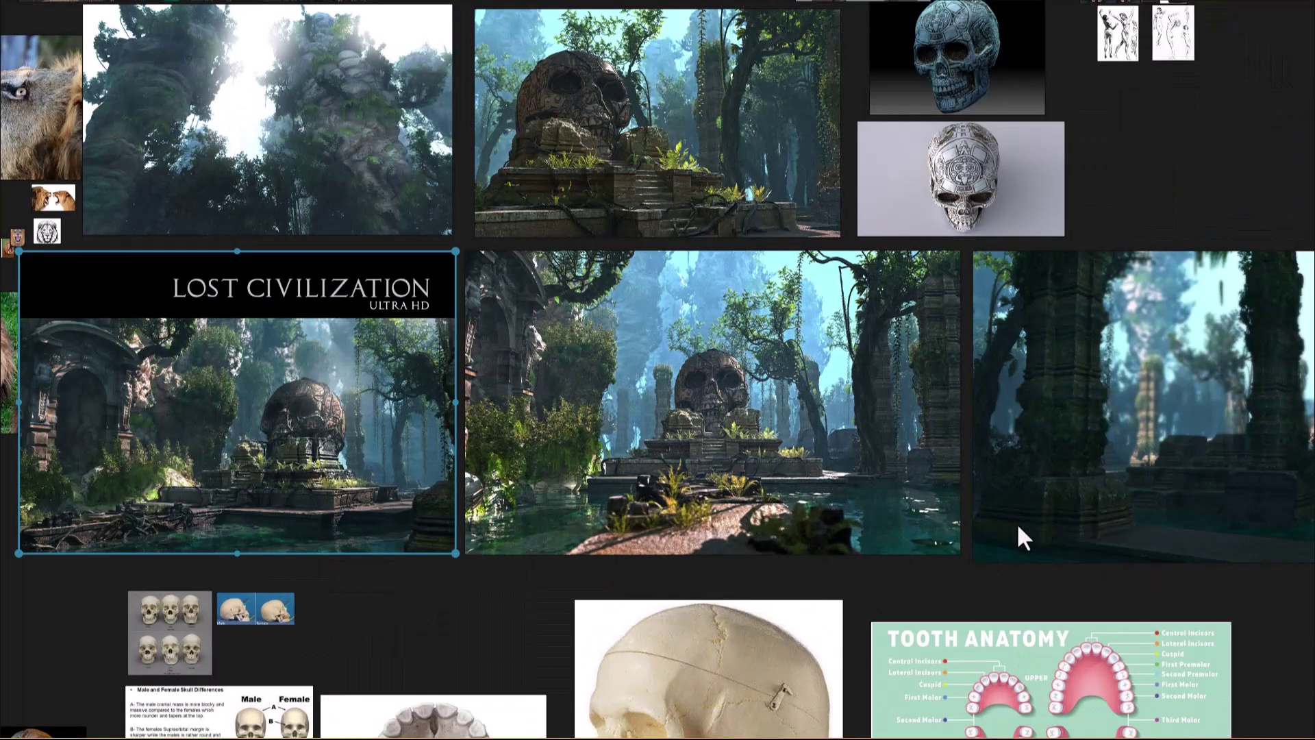
pyautogui.moveTo(1096, 479); pyautogui.dragTo(924, 526, button='middle')
pyautogui.click(1254, 14)
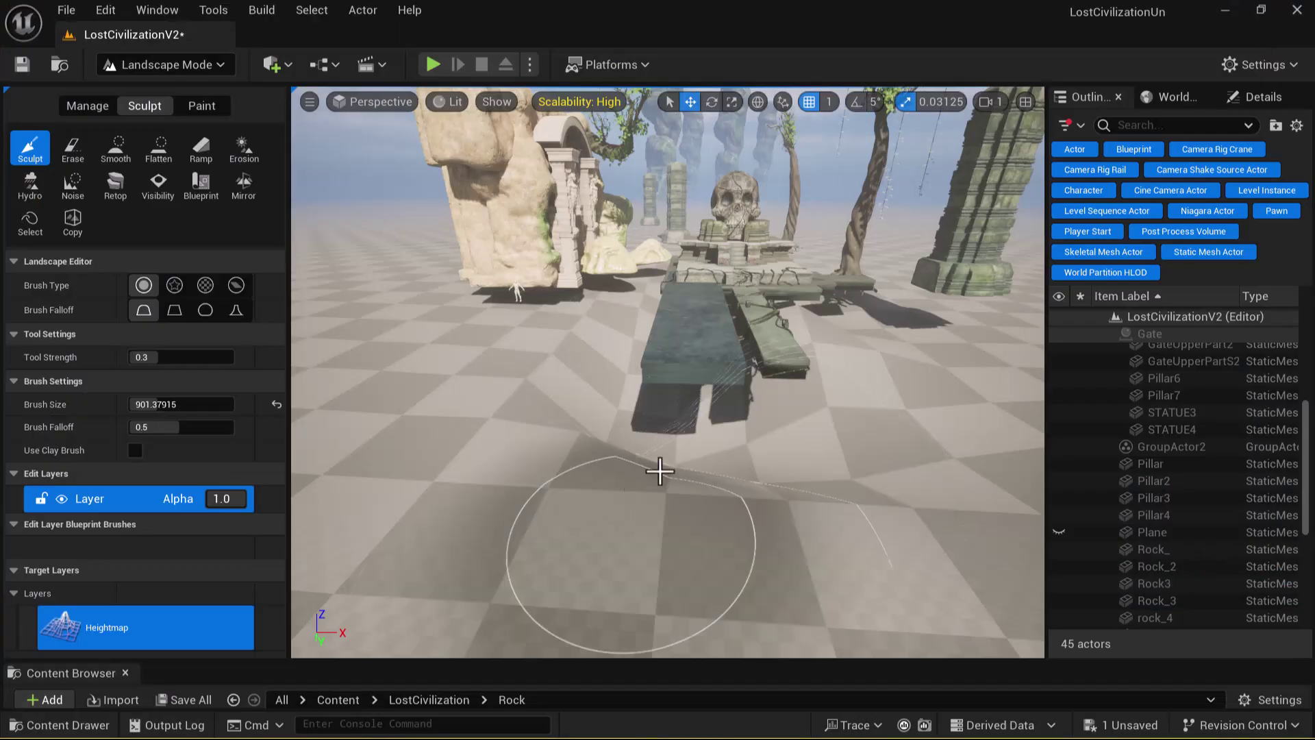
# Undo the last landscape stroke near the stone slabs and lower the Sculpt tool strength to about 0.226
pyautogui.keyDown('alt'); pyautogui.moveTo(823, 445); pyautogui.dragTo(788, 487); pyautogui.keyUp('alt')
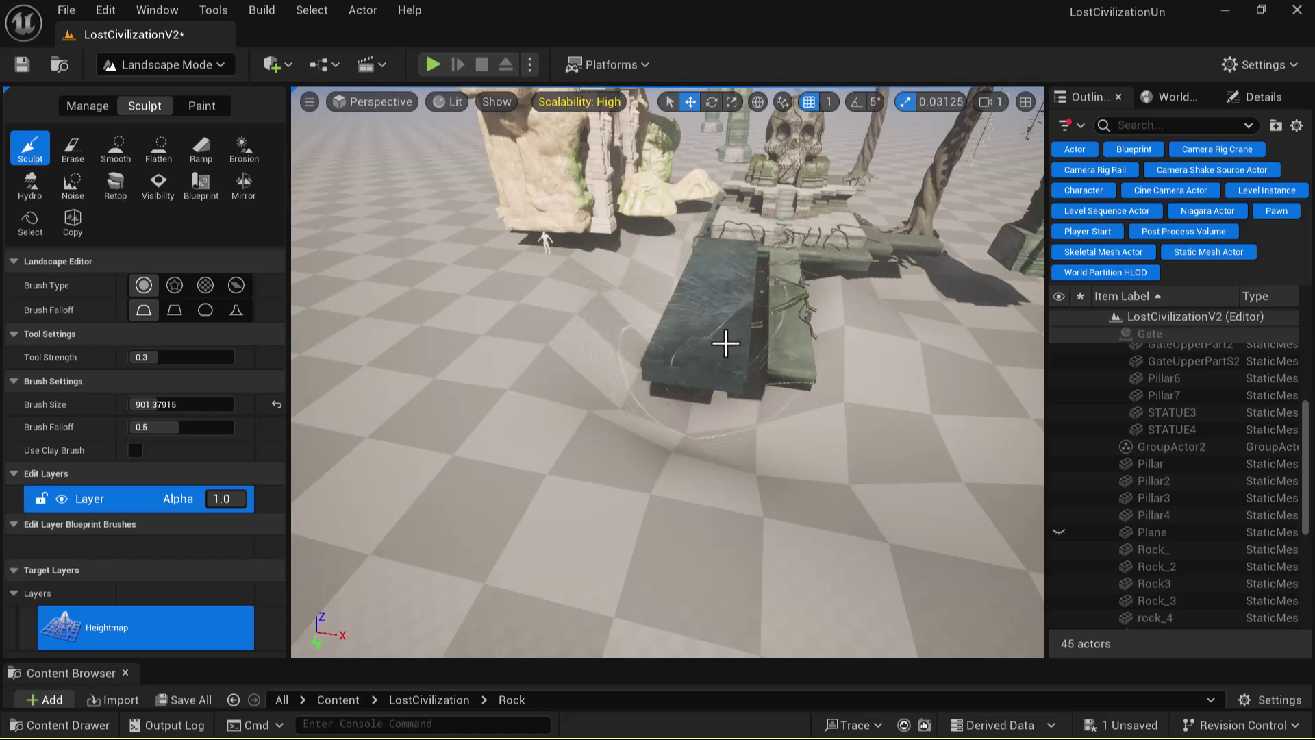
pyautogui.hotkey('ctrl', 'z')
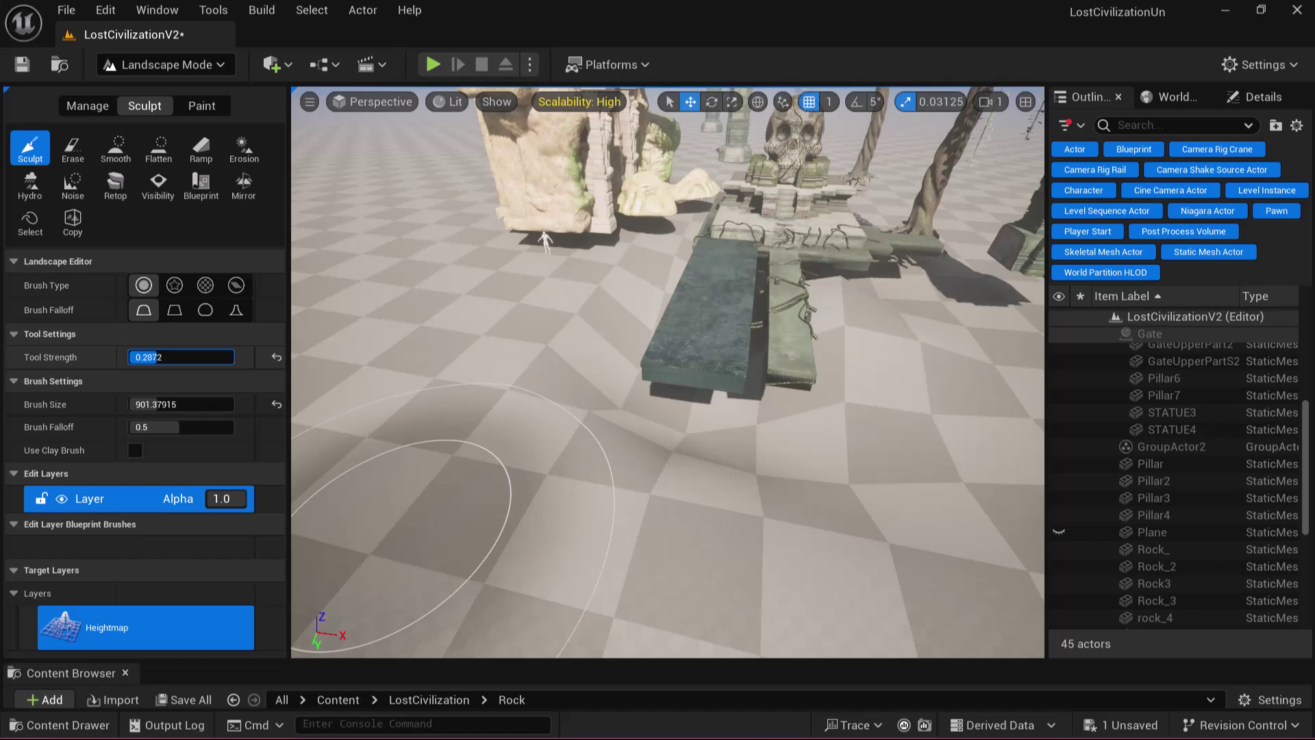
pyautogui.moveTo(152, 357); pyautogui.dragTo(148, 356)
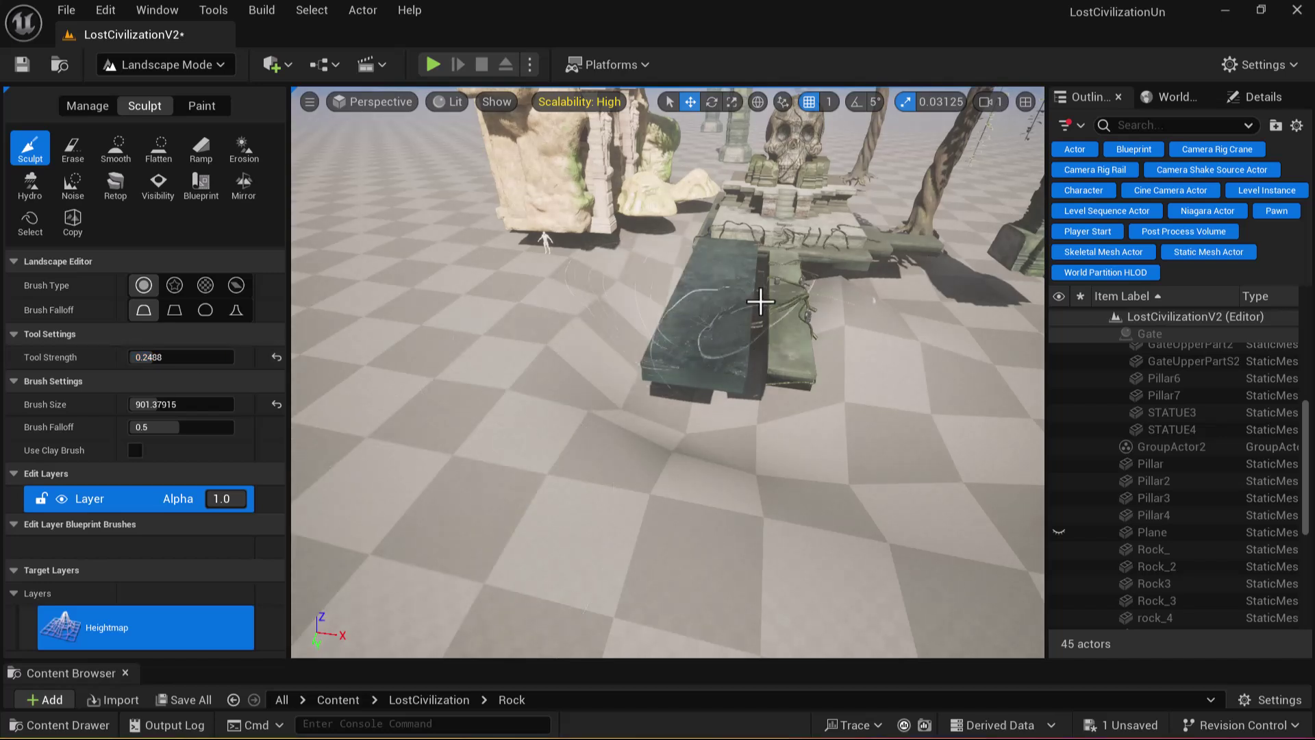
pyautogui.moveTo(168, 357); pyautogui.dragTo(143, 357)
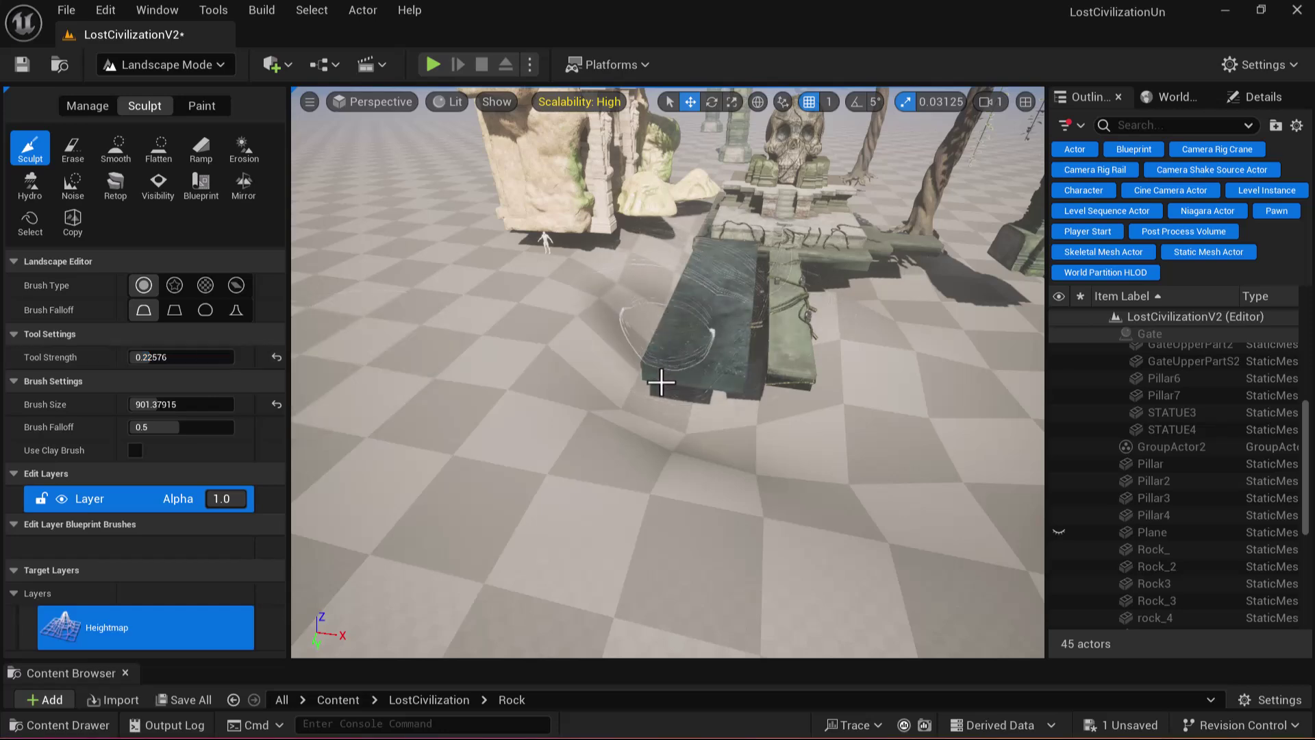
# Sculpt a hollow into the landscape just in front of the stone slabs leading to the skull altar
pyautogui.press('s')
pyautogui.moveTo(878, 404); pyautogui.dragTo(815, 373, button='right')
pyautogui.press('d')
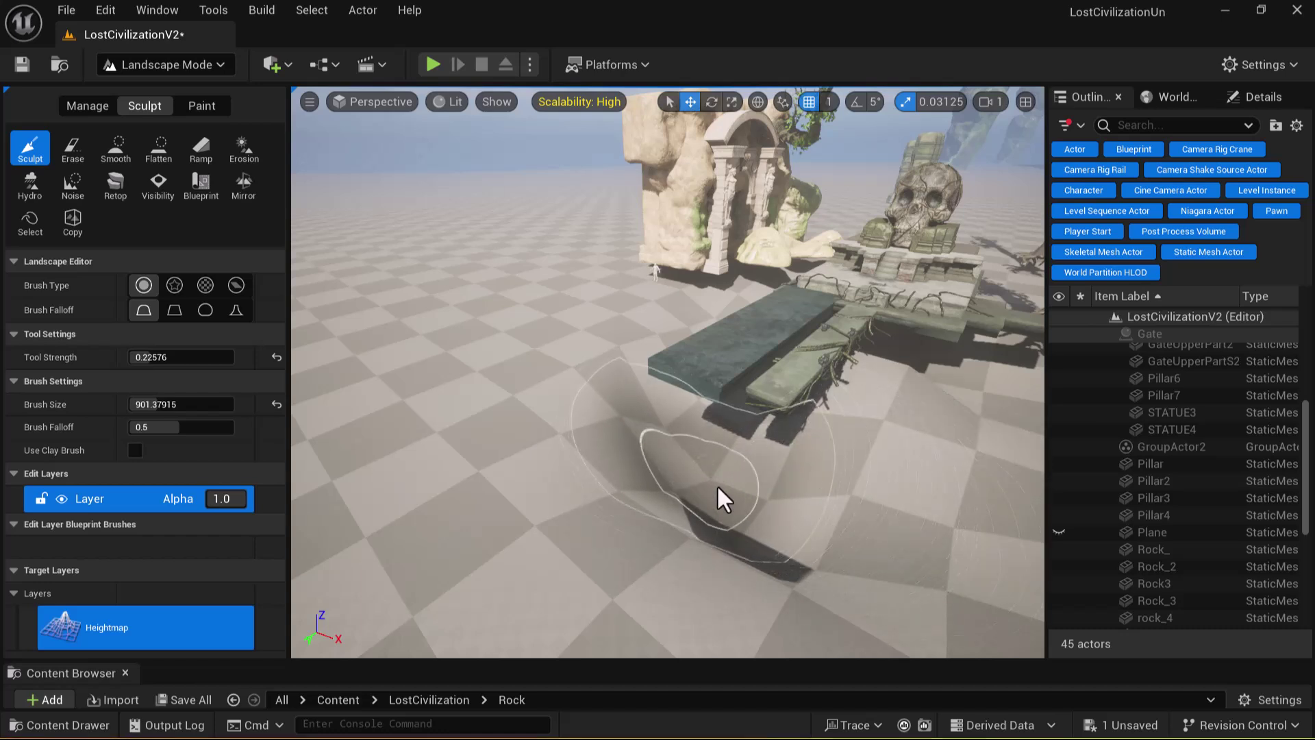
# Soften the sculpted ground in front of and beside the stone slabs with the Smooth tool
pyautogui.click(115, 146)
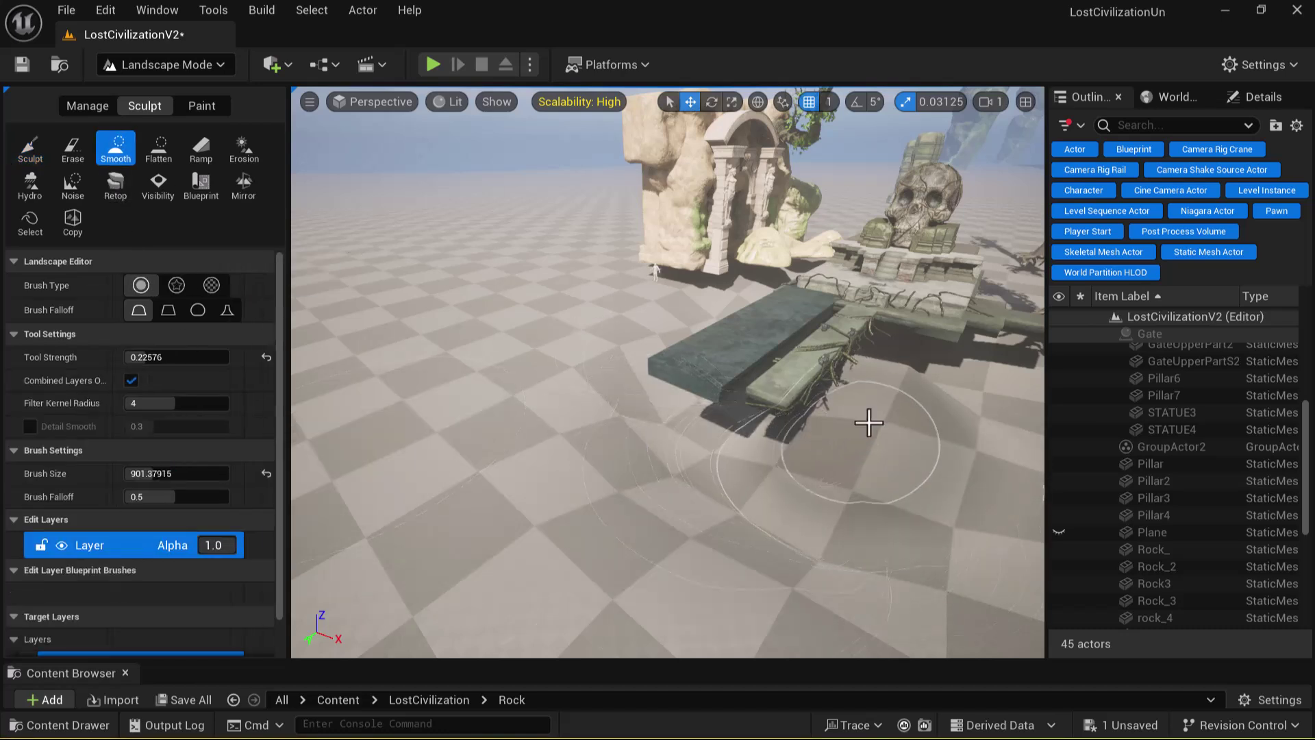
pyautogui.moveTo(650, 453); pyautogui.dragTo(651, 454, button='right')
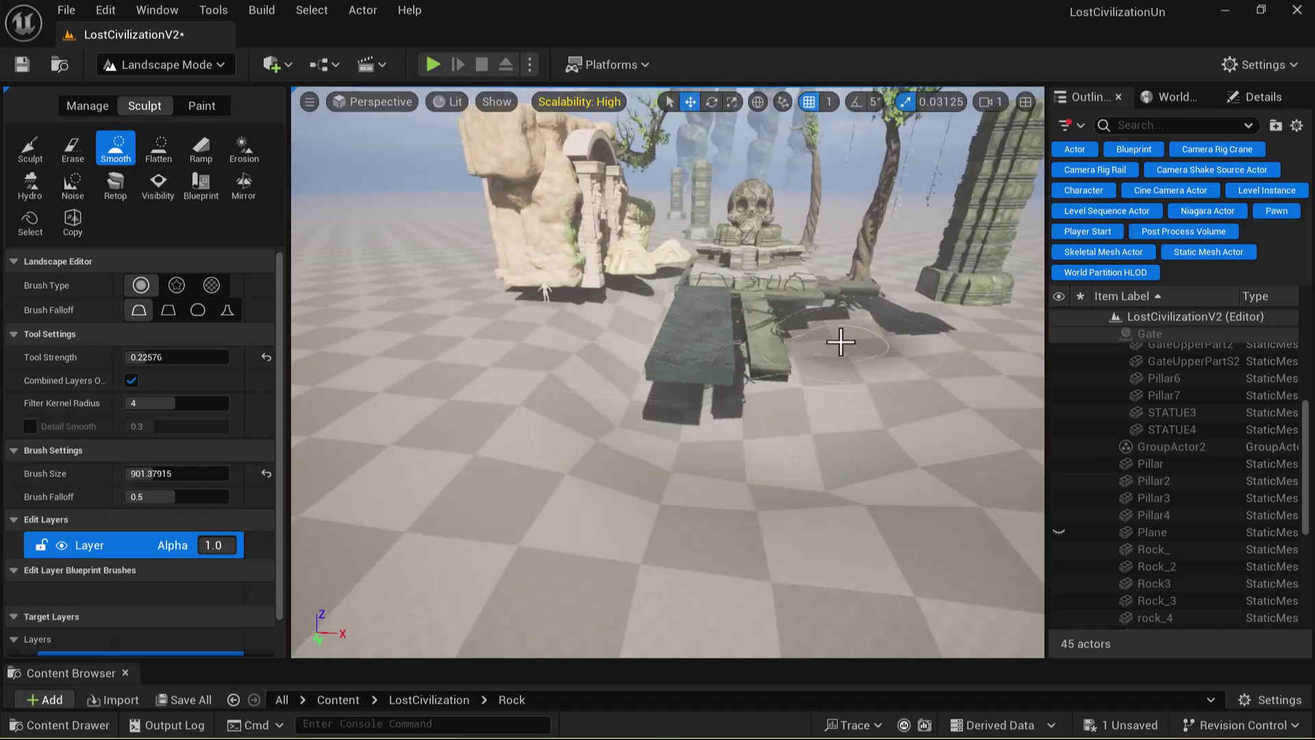
pyautogui.moveTo(926, 473)
pyautogui.mouseDown(button='right')
pyautogui.moveTo(890, 466)
pyautogui.moveTo(913, 431)
pyautogui.mouseUp(button='right')
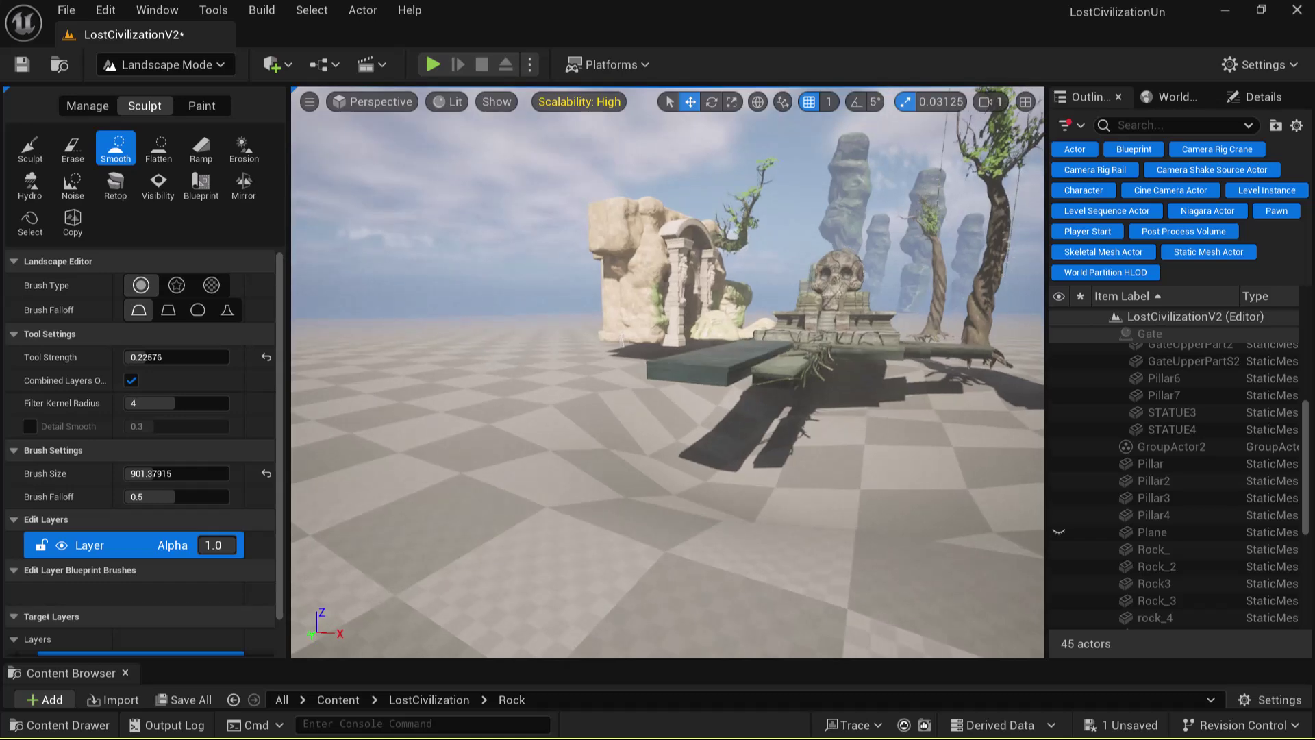
pyautogui.moveTo(965, 493); pyautogui.dragTo(889, 516, button='right')
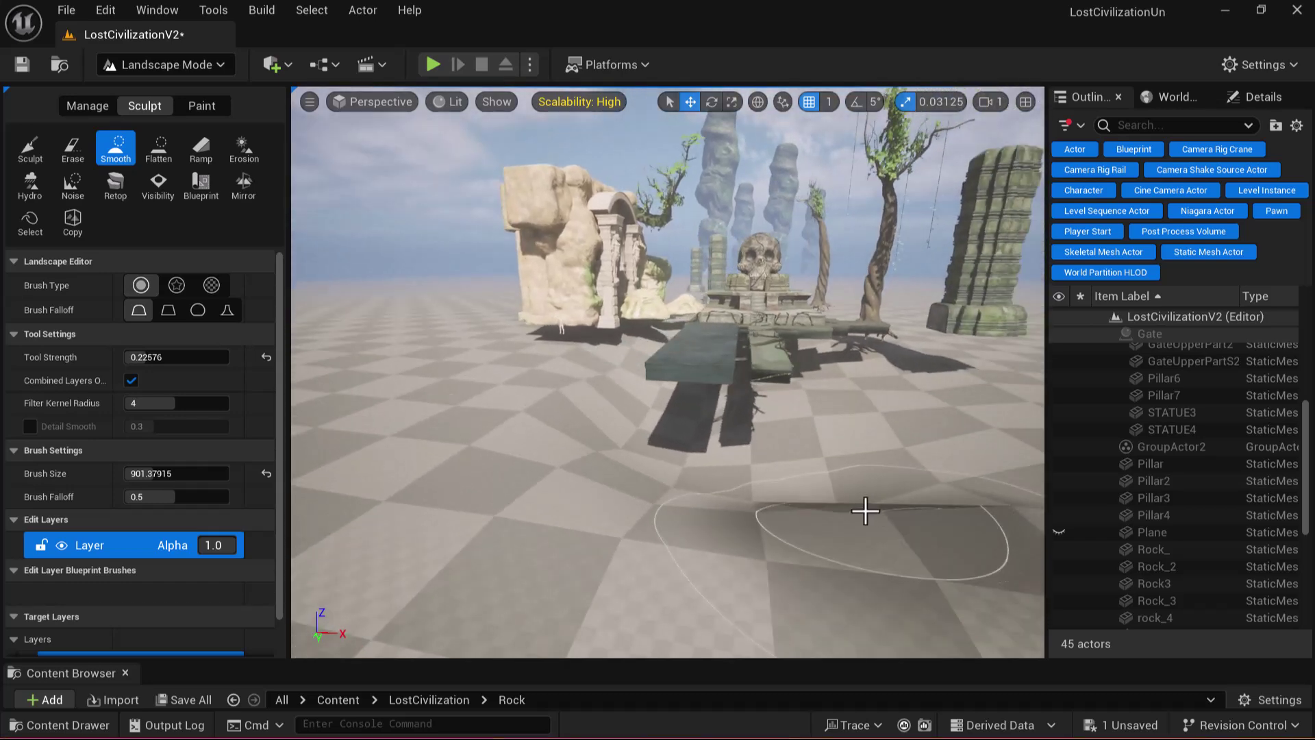
# Smooth the sculpted ground in front of the stone slabs and along their side facing the gate
pyautogui.moveTo(865, 510); pyautogui.dragTo(758, 482)
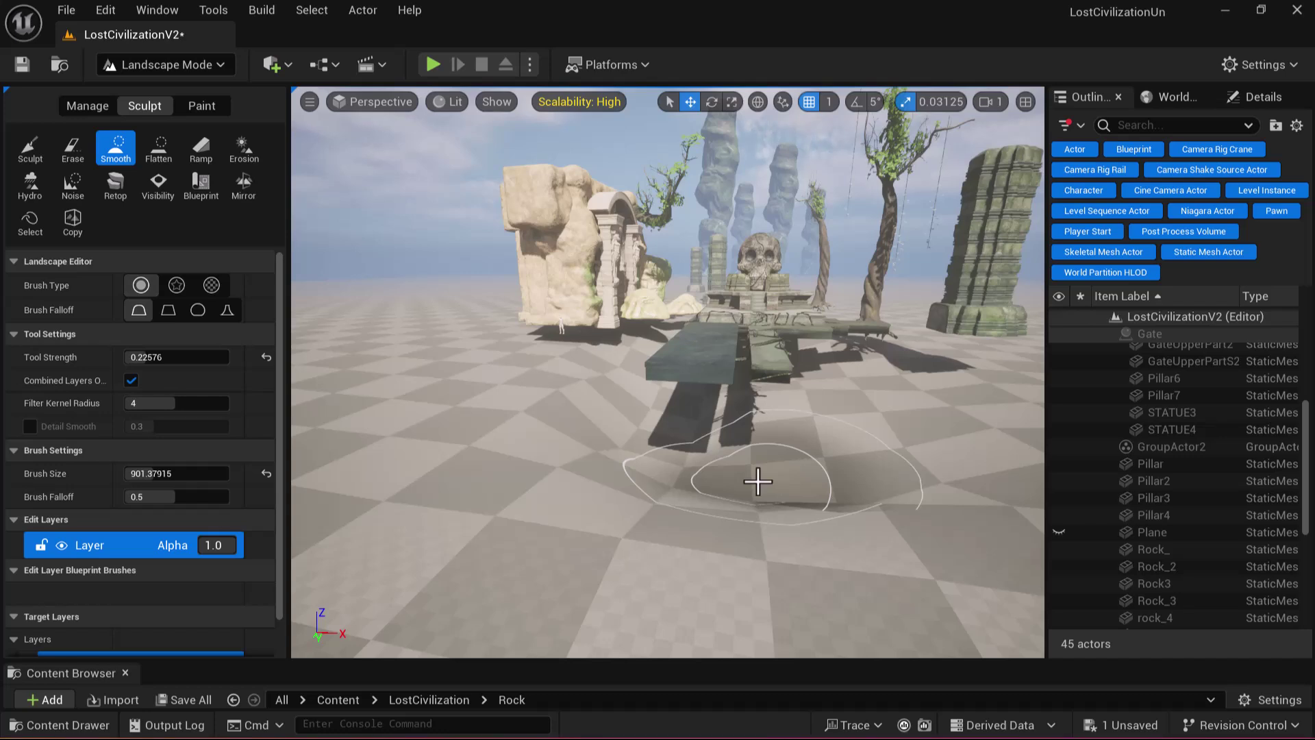
pyautogui.moveTo(758, 482)
pyautogui.mouseDown()
pyautogui.moveTo(769, 502)
pyautogui.moveTo(799, 461)
pyautogui.moveTo(811, 474)
pyautogui.mouseUp()
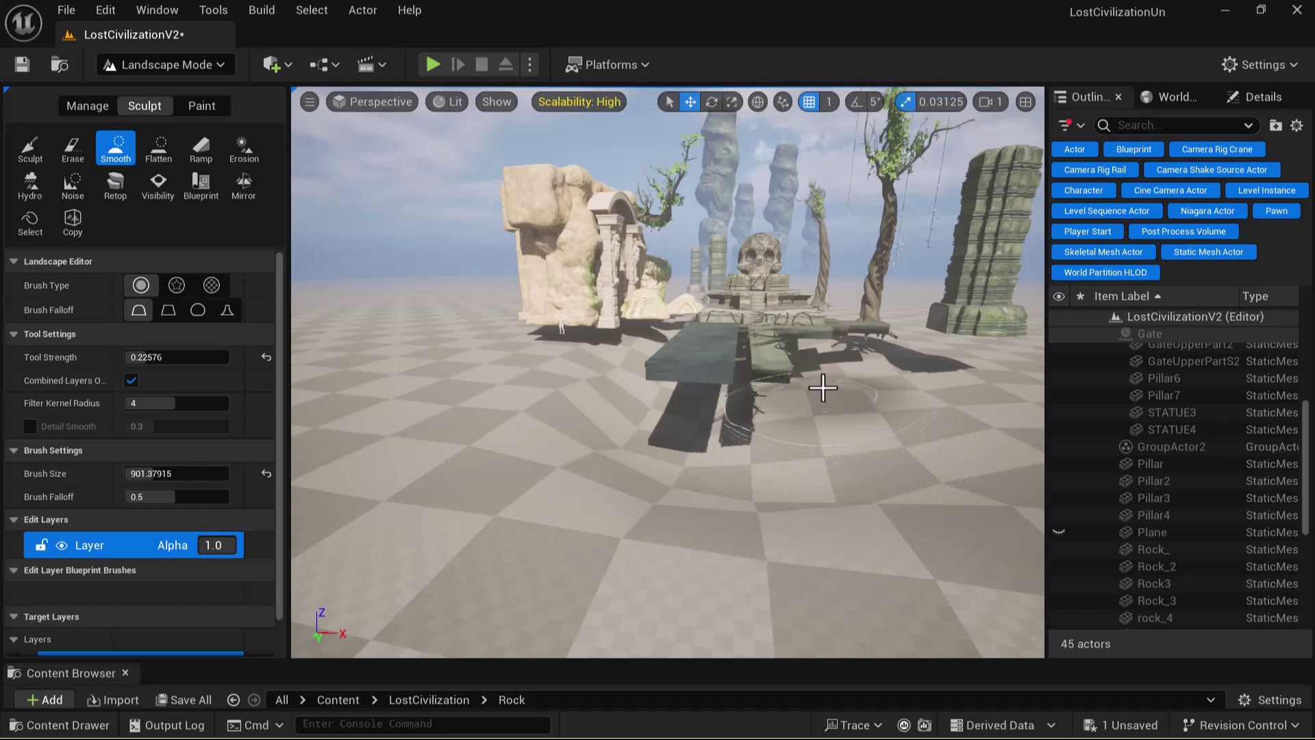
pyautogui.keyDown('alt'); pyautogui.moveTo(640, 464); pyautogui.dragTo(640, 446); pyautogui.keyUp('alt')
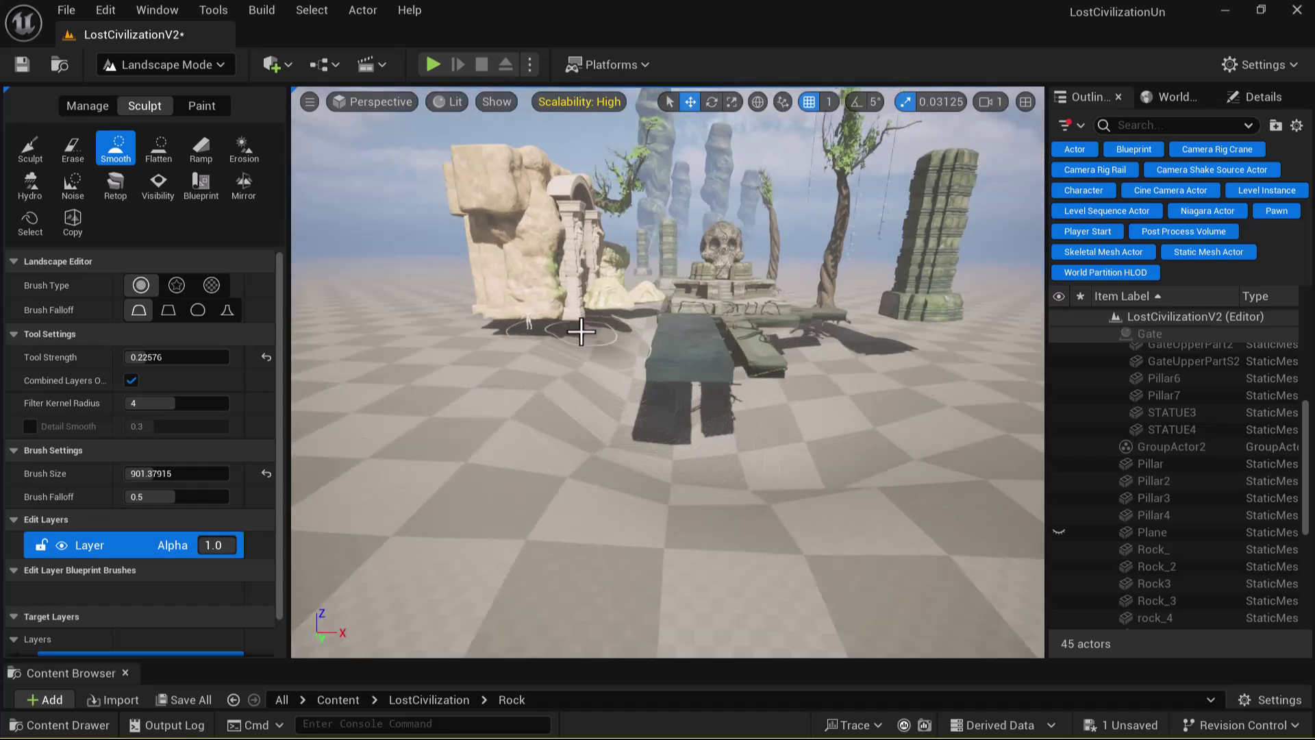
pyautogui.moveTo(607, 367); pyautogui.dragTo(766, 469)
# Raise the landscape in front of the gate and the cave rock with the Sculpt tool
pyautogui.click(30, 148)
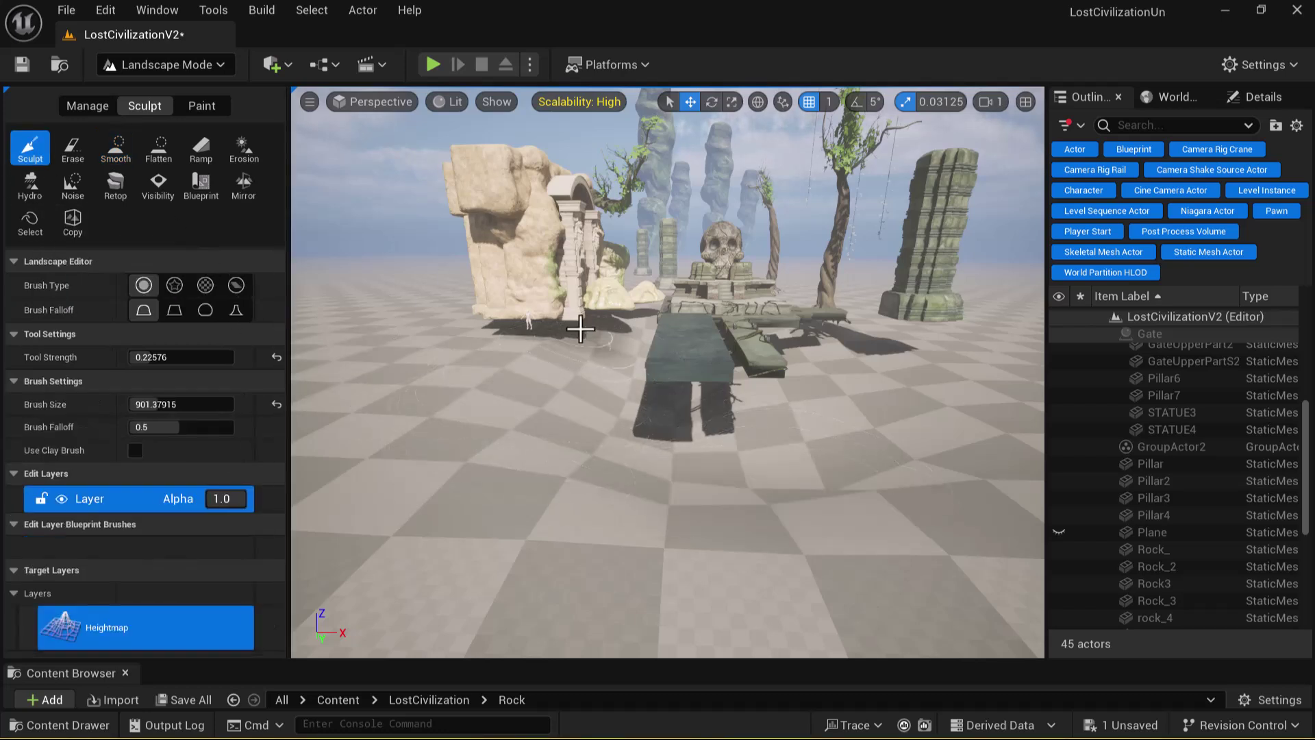
pyautogui.moveTo(576, 333); pyautogui.dragTo(540, 335)
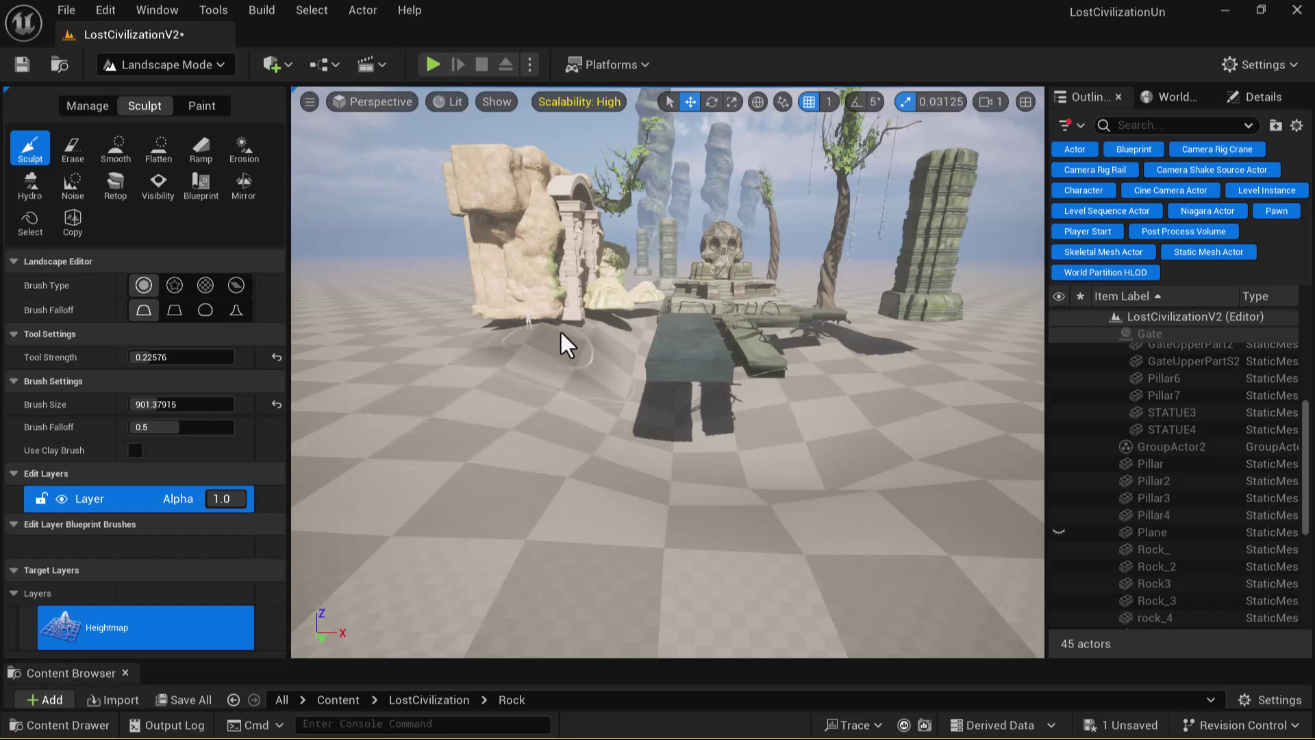
pyautogui.keyDown('alt'); pyautogui.moveTo(519, 393); pyautogui.dragTo(698, 293); pyautogui.keyUp('alt')
pyautogui.keyDown('alt'); pyautogui.moveTo(335, 374); pyautogui.dragTo(277, 453); pyautogui.keyUp('alt')
pyautogui.scroll(-1, 277, 453)
pyautogui.moveTo(384, 405); pyautogui.dragTo(411, 428, button='right')
pyautogui.press('s')
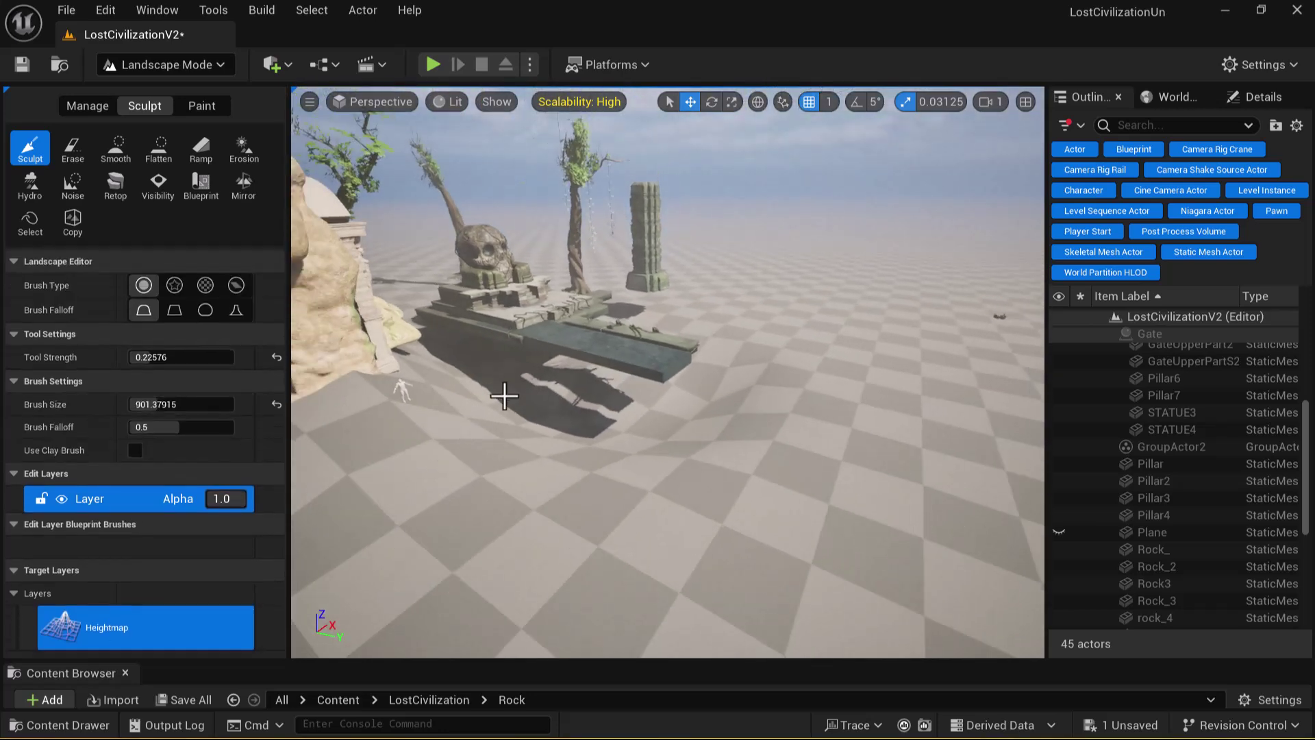
pyautogui.keyDown('alt'); pyautogui.moveTo(503, 395); pyautogui.dragTo(503, 420); pyautogui.keyUp('alt')
pyautogui.keyDown('alt'); pyautogui.moveTo(502, 420); pyautogui.dragTo(461, 517, button='right'); pyautogui.keyUp('alt')
pyautogui.keyDown('alt'); pyautogui.moveTo(599, 516); pyautogui.dragTo(603, 517); pyautogui.keyUp('alt')
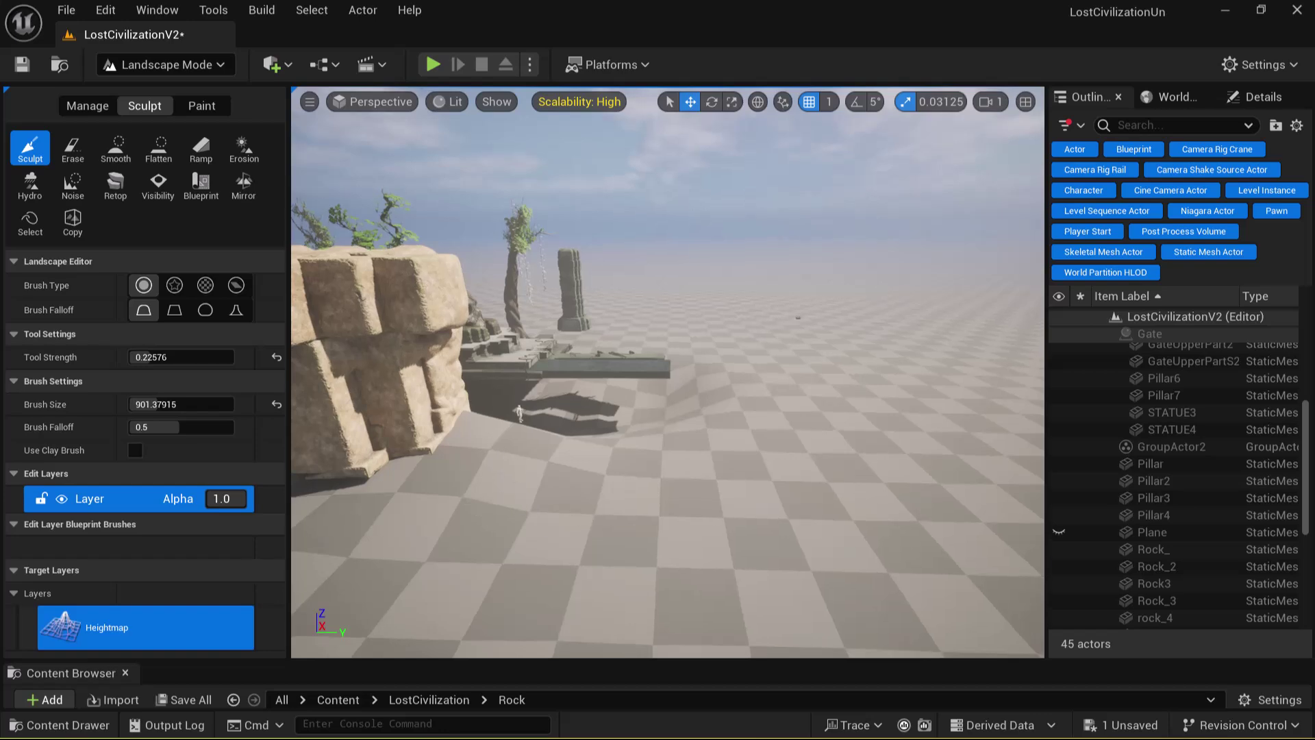
pyautogui.moveTo(473, 521); pyautogui.dragTo(590, 461, button='right')
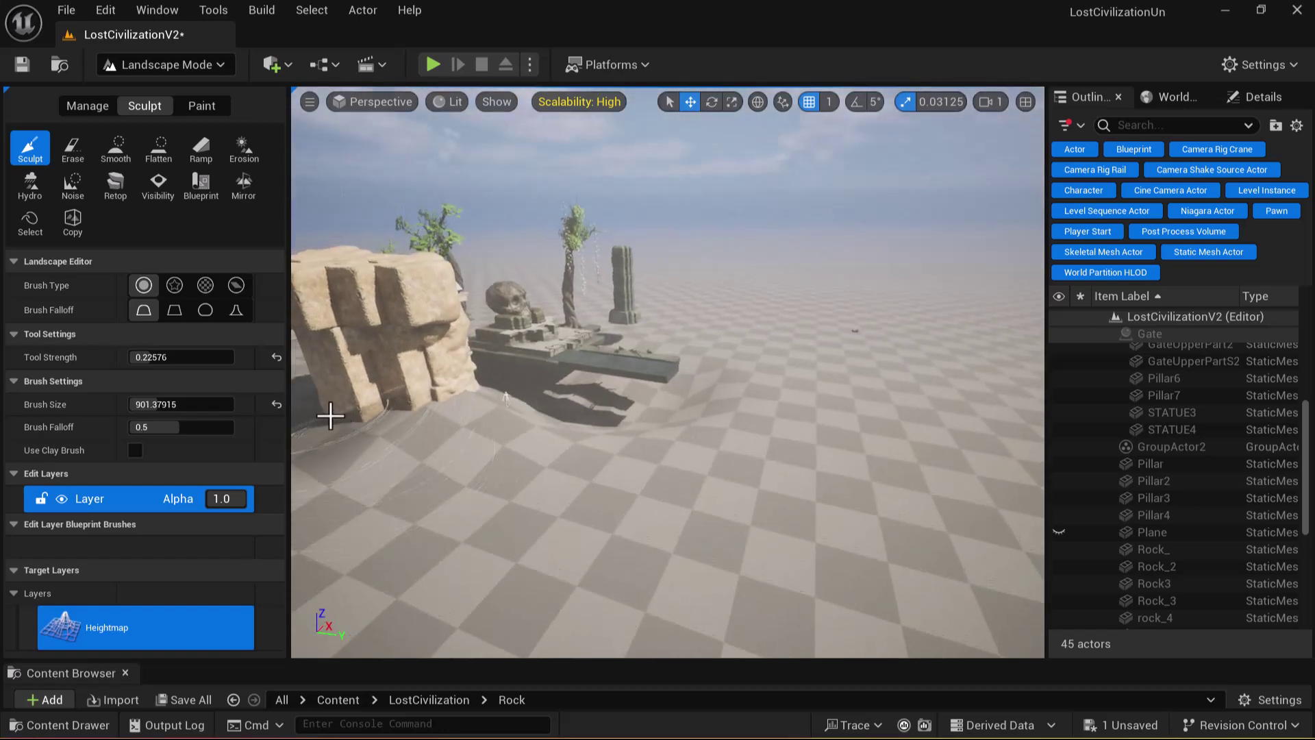
# Sculpt the ground around the base of the rocks behind the gate
pyautogui.keyDown('alt'); pyautogui.moveTo(332, 453); pyautogui.dragTo(429, 552); pyautogui.keyUp('alt')
pyautogui.moveTo(429, 552); pyautogui.dragTo(428, 493, button='right')
pyautogui.moveTo(667, 411)
pyautogui.keyDown('alt'); pyautogui.mouseDown(button='right')
pyautogui.moveTo(789, 644)
pyautogui.moveTo(789, 680)
pyautogui.mouseUp(button='right'); pyautogui.keyUp('alt')
pyautogui.moveTo(702, 568)
pyautogui.mouseDown()
pyautogui.moveTo(567, 587)
pyautogui.moveTo(499, 558)
pyautogui.moveTo(505, 541)
pyautogui.moveTo(537, 551)
pyautogui.mouseUp()
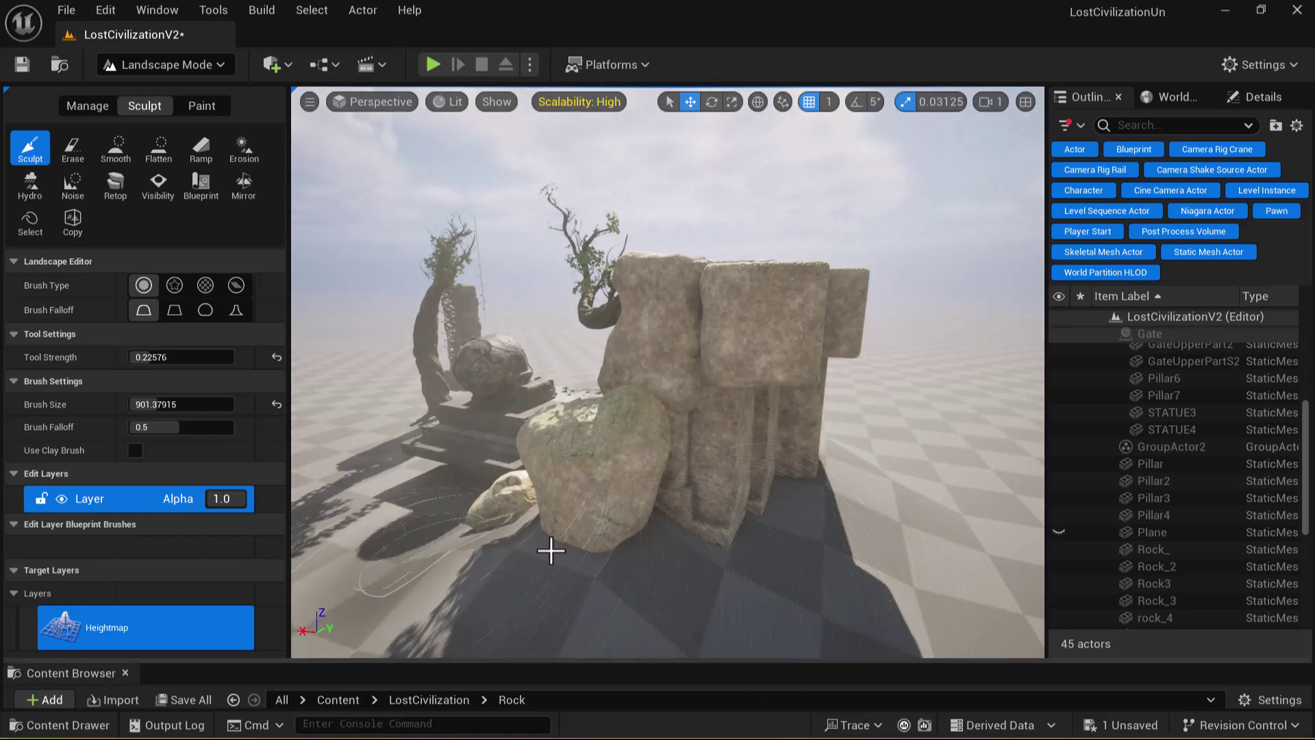
# Sculpt the ground between the gate and the stone slabs, undoing the first stroke and repeating it closer to the gate
pyautogui.keyDown('alt'); pyautogui.moveTo(466, 393); pyautogui.dragTo(986, 429); pyautogui.keyUp('alt')
pyautogui.scroll(2, 1226, 417)
pyautogui.keyDown('alt'); pyautogui.moveTo(705, 400); pyautogui.dragTo(721, 397); pyautogui.keyUp('alt')
pyautogui.moveTo(722, 397); pyautogui.dragTo(660, 498, button='right')
pyautogui.press('w')
pyautogui.moveTo(736, 424); pyautogui.dragTo(736, 479, button='right')
pyautogui.moveTo(660, 287)
pyautogui.mouseDown()
pyautogui.moveTo(651, 273)
pyautogui.moveTo(654, 287)
pyautogui.moveTo(665, 280)
pyautogui.mouseUp()
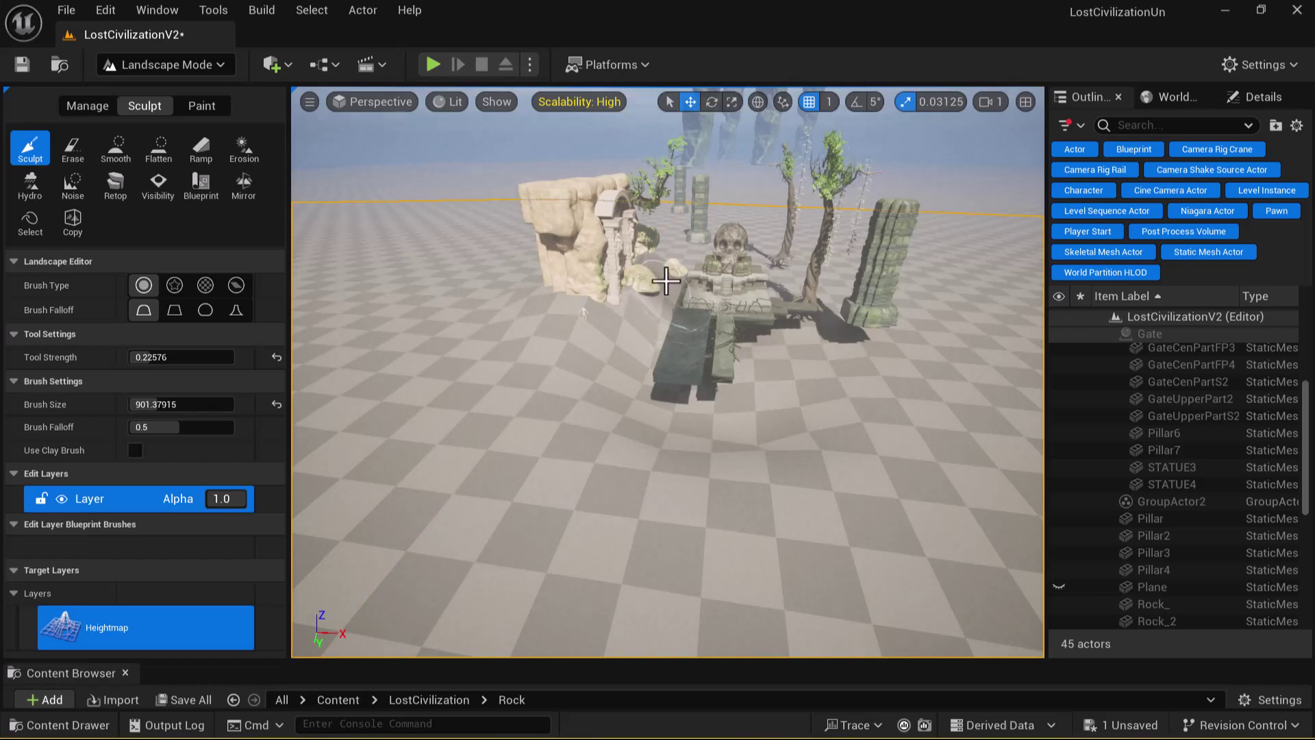
pyautogui.hotkey('ctrl', 'z')
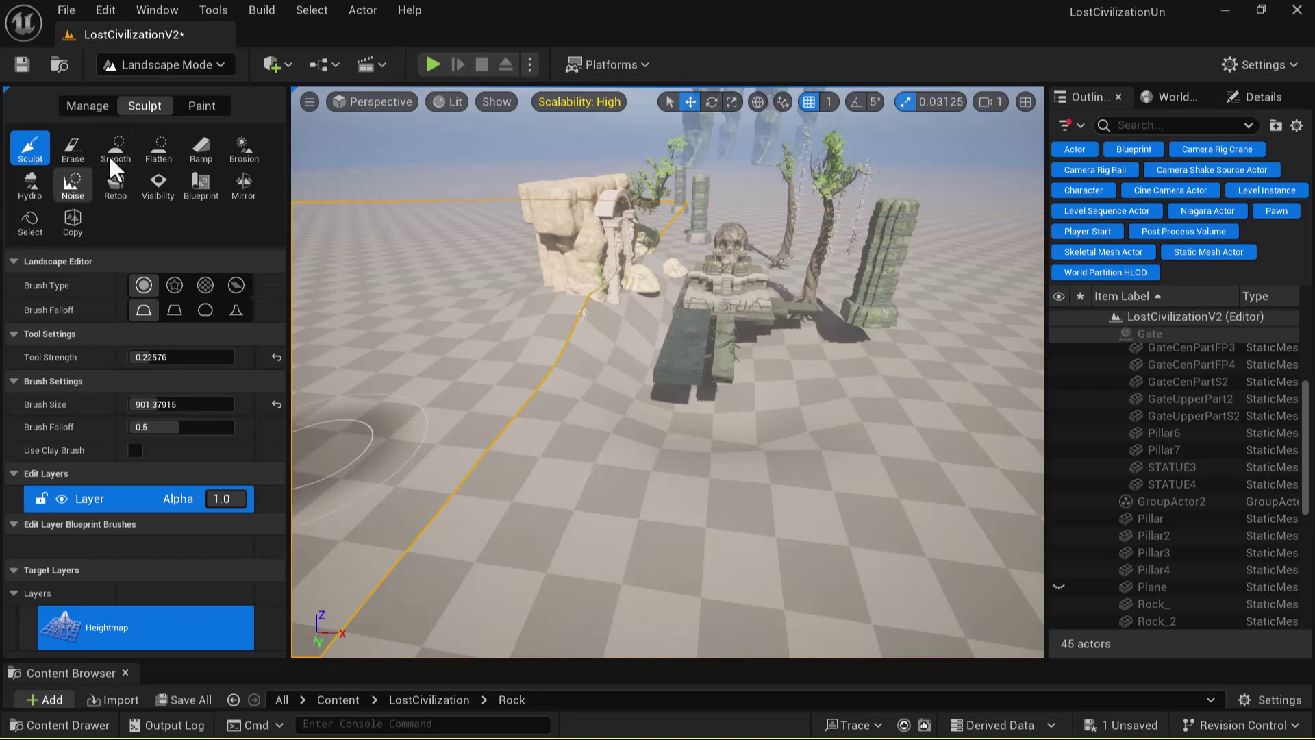
pyautogui.moveTo(649, 299); pyautogui.dragTo(634, 299)
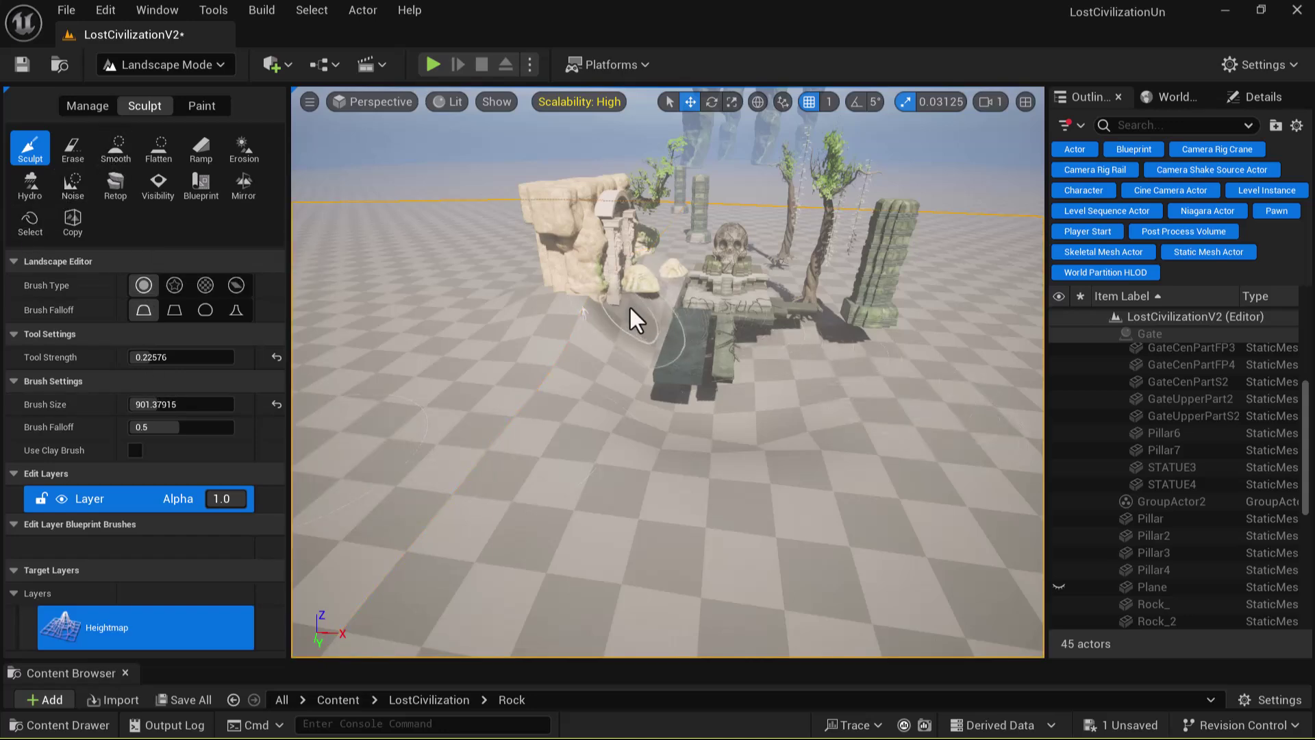
pyautogui.keyDown('alt'); pyautogui.moveTo(900, 574); pyautogui.dragTo(873, 555); pyautogui.keyUp('alt')
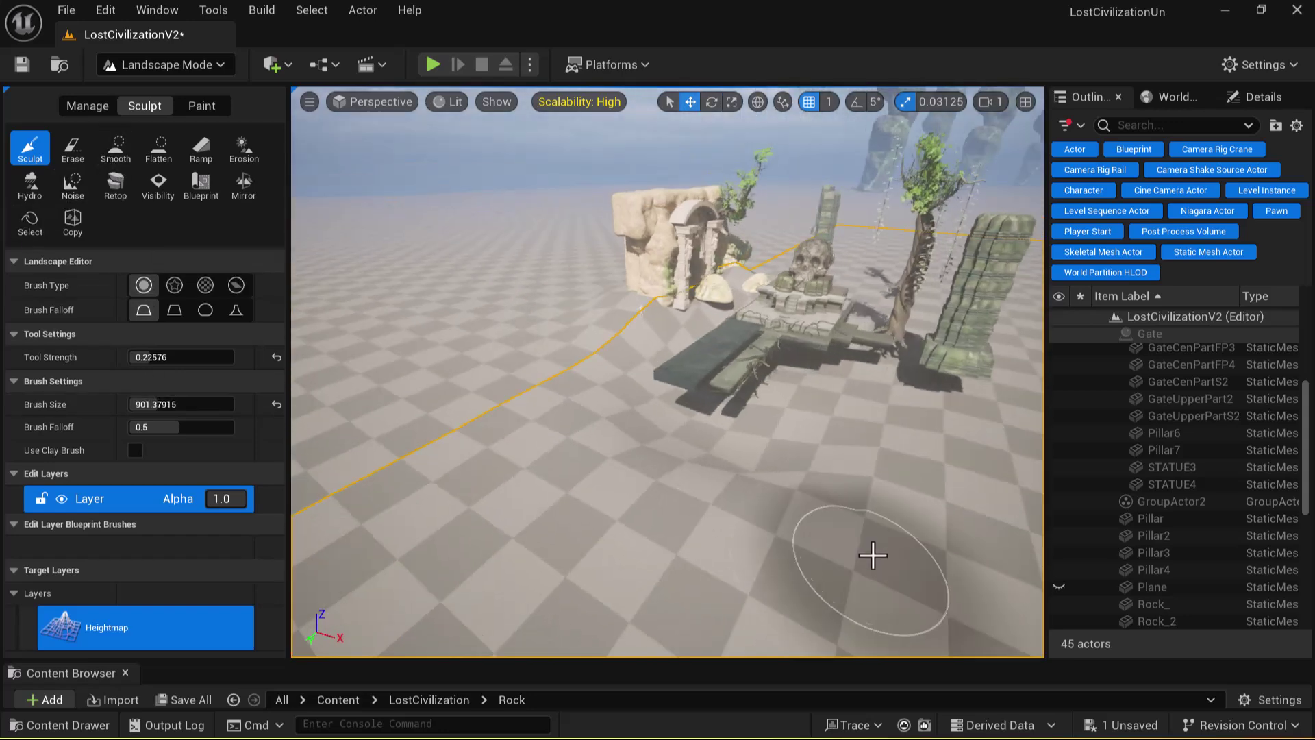
# Switch to the reference board and examine the shoreline below the gate and altar in the Lost Civilization images
pyautogui.press('super')
pyautogui.click(453, 726)
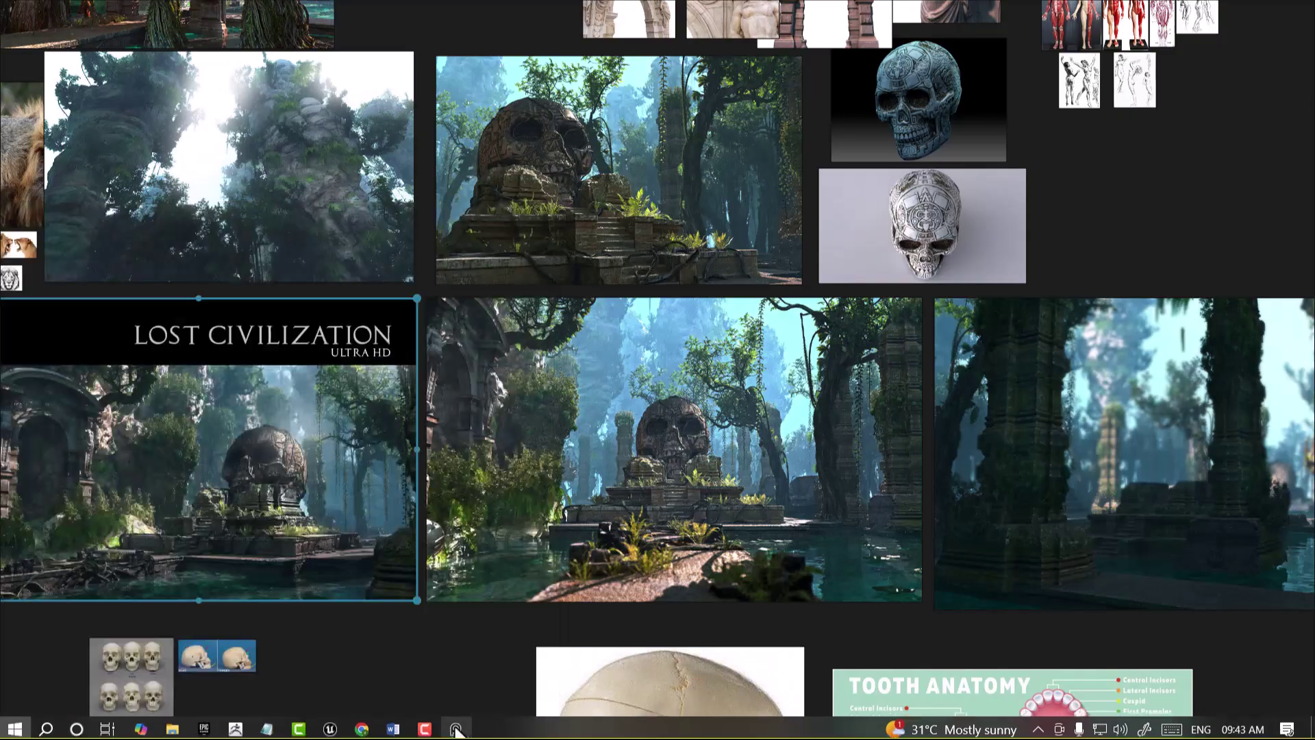
pyautogui.moveTo(333, 450); pyautogui.dragTo(844, 334, button='middle')
pyautogui.scroll(3, 808, 347)
pyautogui.moveTo(413, 518); pyautogui.dragTo(552, 482, button='middle')
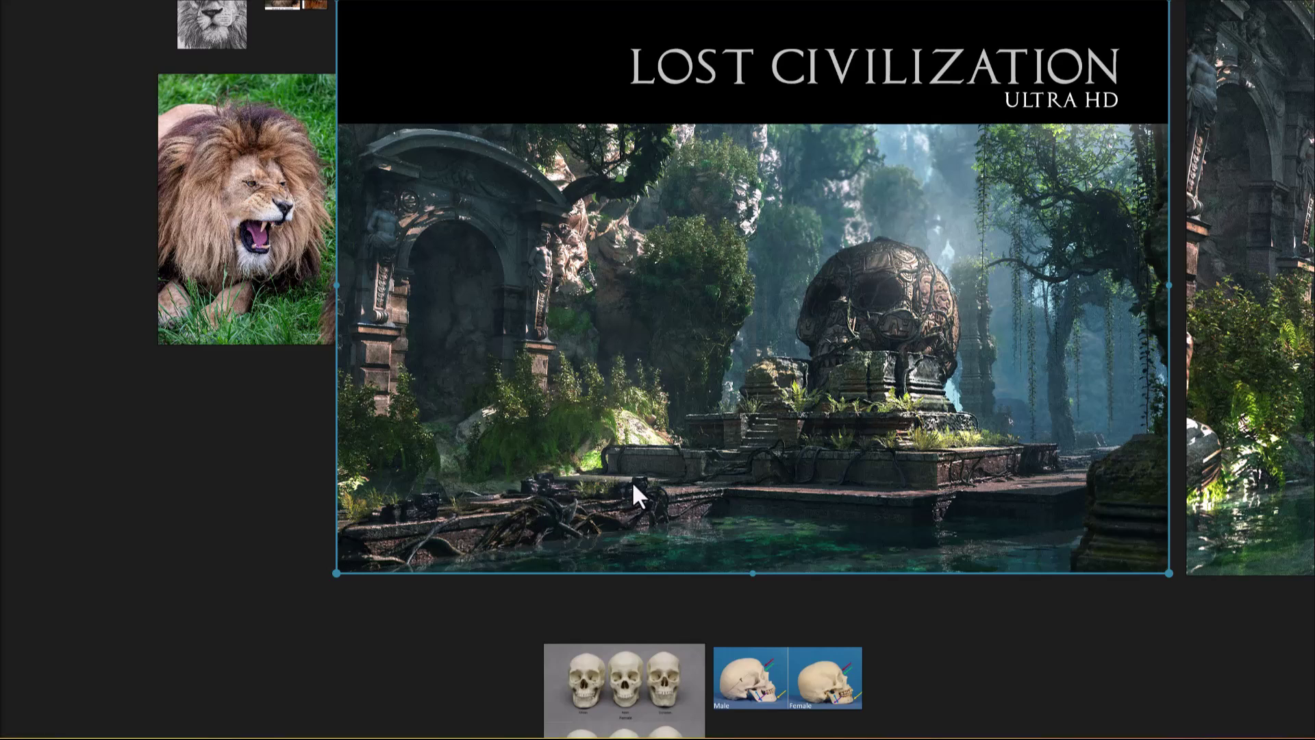
pyautogui.moveTo(1028, 473); pyautogui.dragTo(582, 483, button='middle')
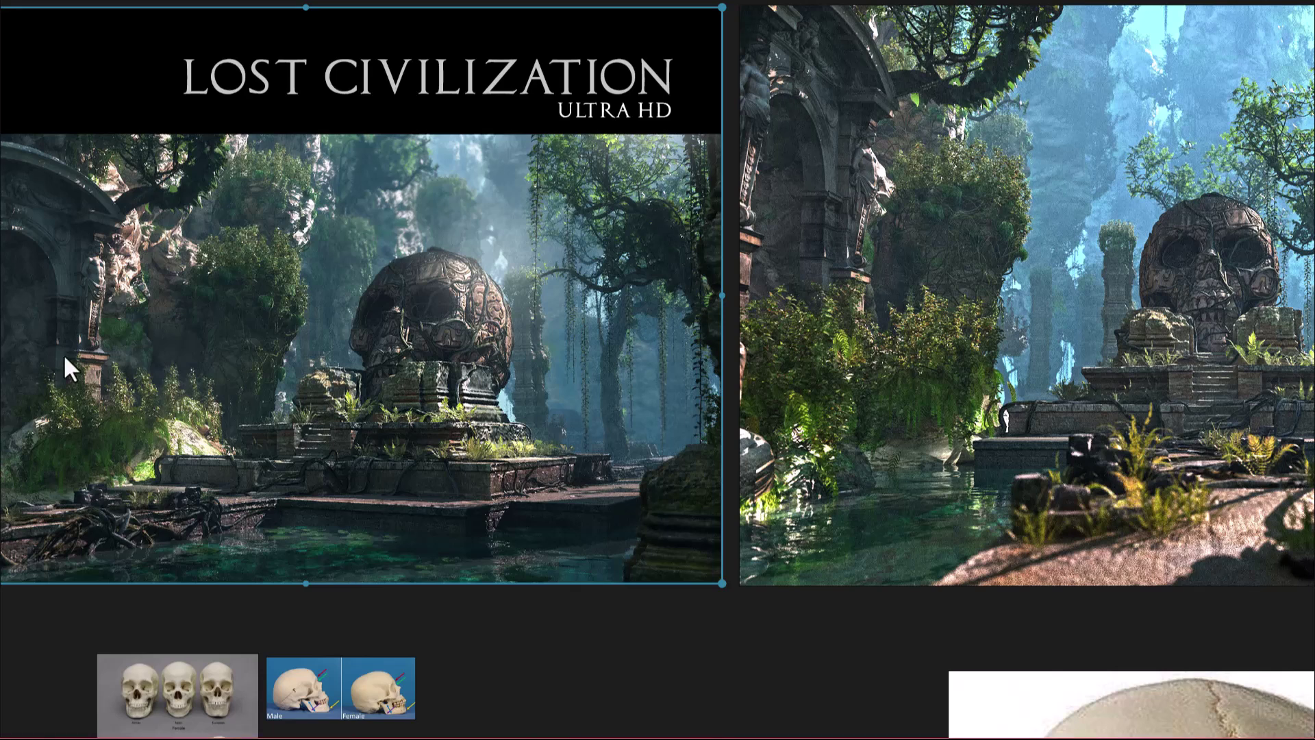
# Shrink the reference board to a floating window beside the scene and frame the Lost Civilization images in it
pyautogui.click(1280, 9)
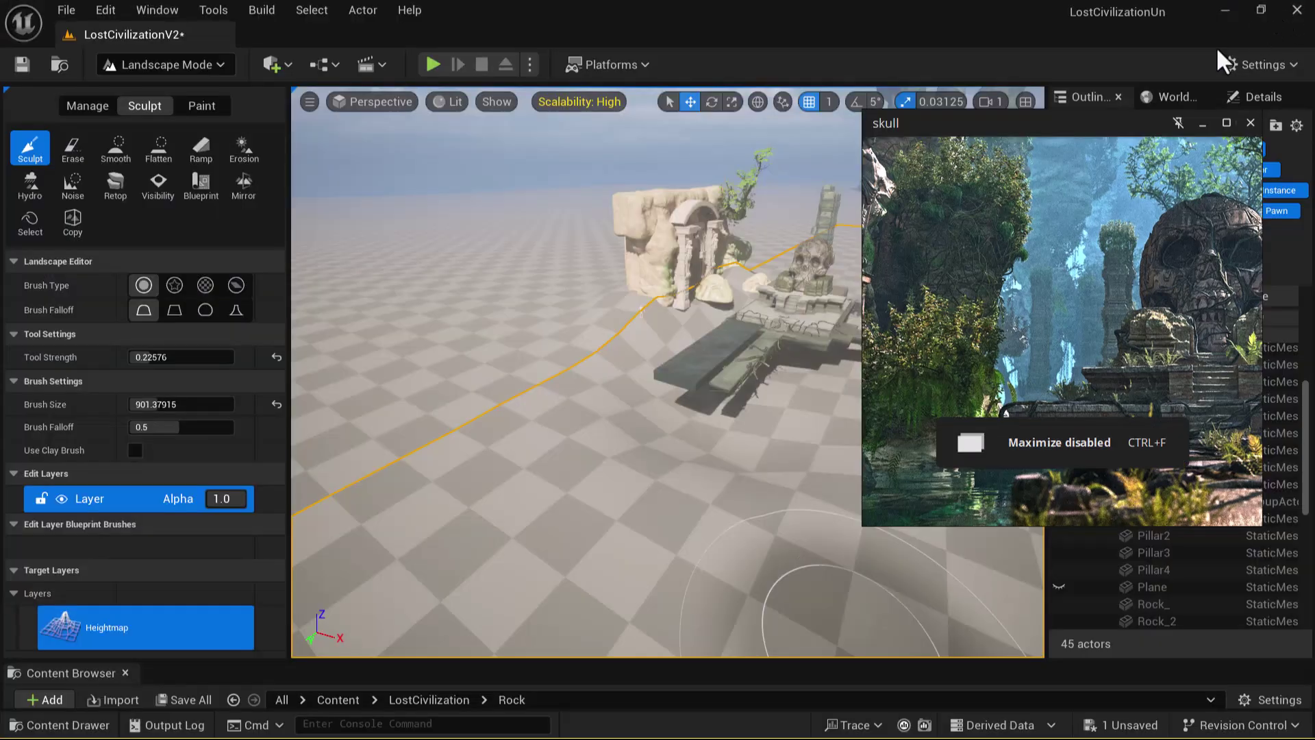
pyautogui.hscroll(5, 1100, 352)
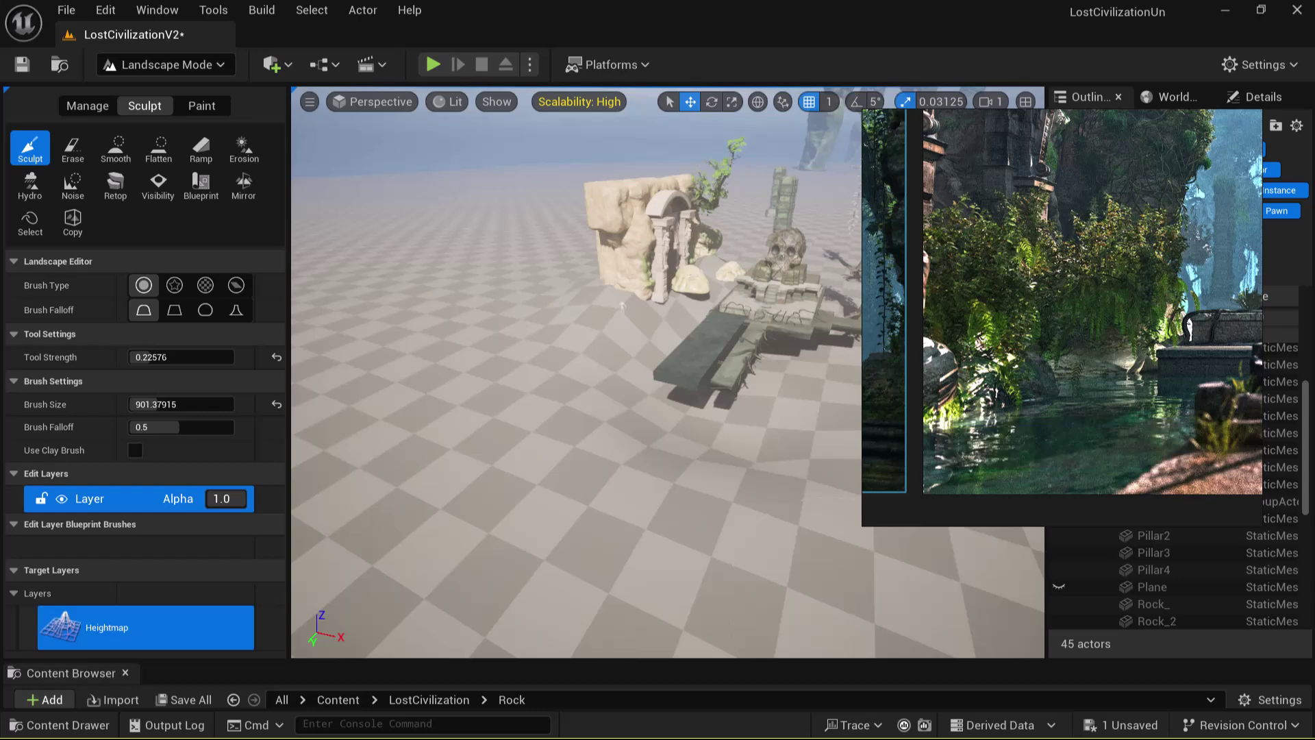
pyautogui.keyDown('alt'); pyautogui.moveTo(668, 411); pyautogui.dragTo(726, 411); pyautogui.keyUp('alt')
pyautogui.keyDown('alt'); pyautogui.moveTo(601, 416); pyautogui.dragTo(596, 385); pyautogui.keyUp('alt')
pyautogui.moveTo(1082, 126)
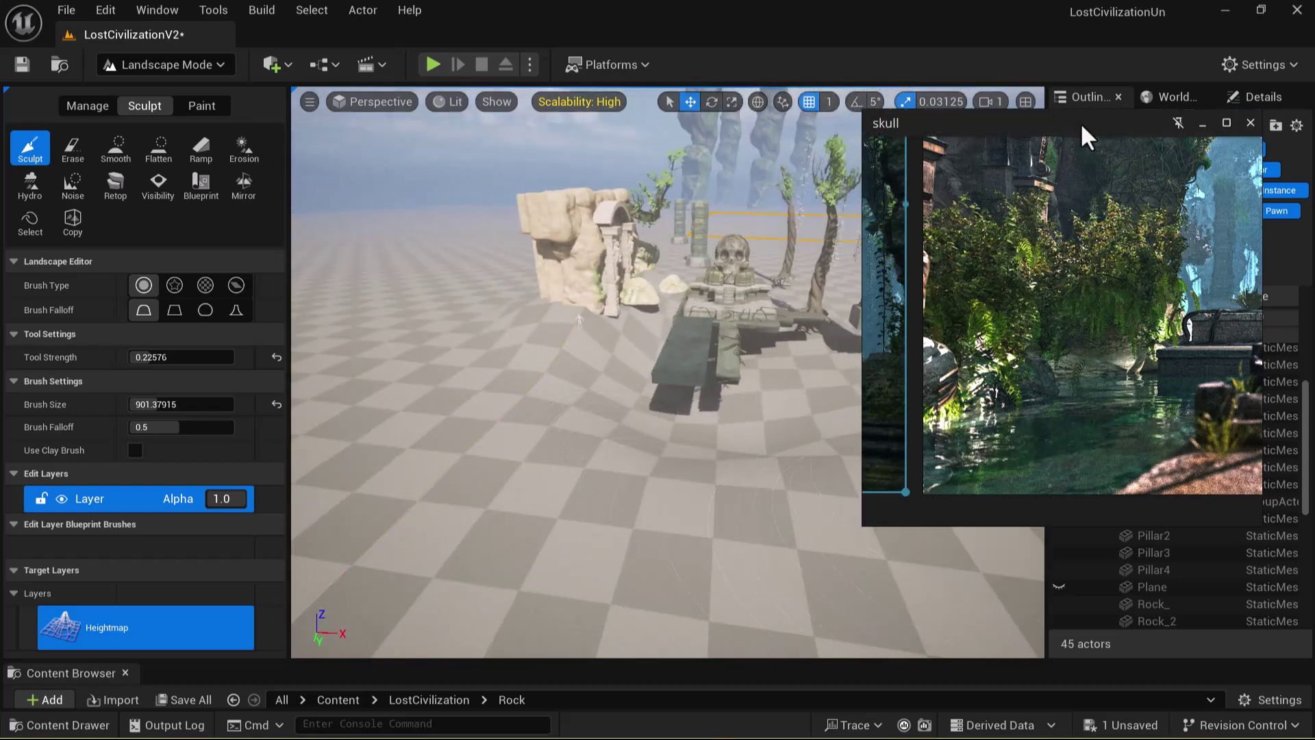
pyautogui.moveTo(1082, 126); pyautogui.dragTo(1109, 133)
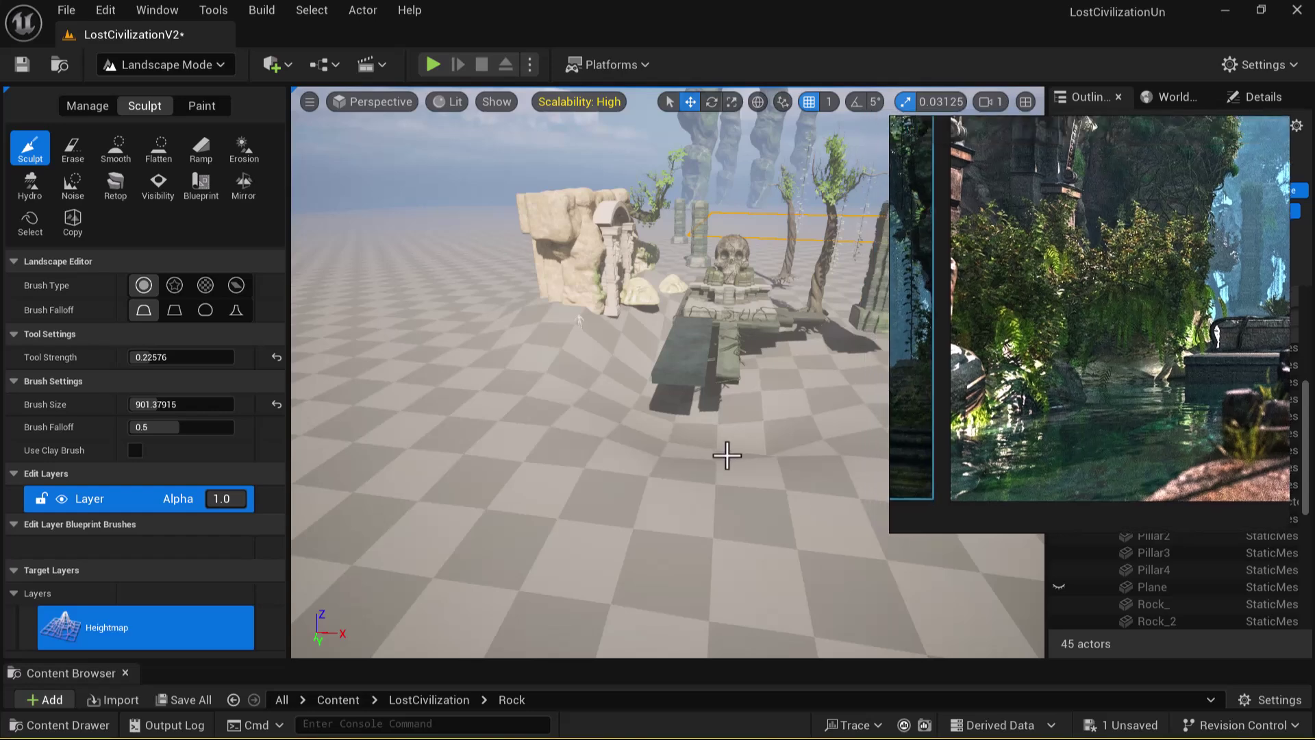
pyautogui.keyDown('alt'); pyautogui.moveTo(719, 458); pyautogui.dragTo(753, 465); pyautogui.keyUp('alt')
pyautogui.scroll(-10, 1130, 382)
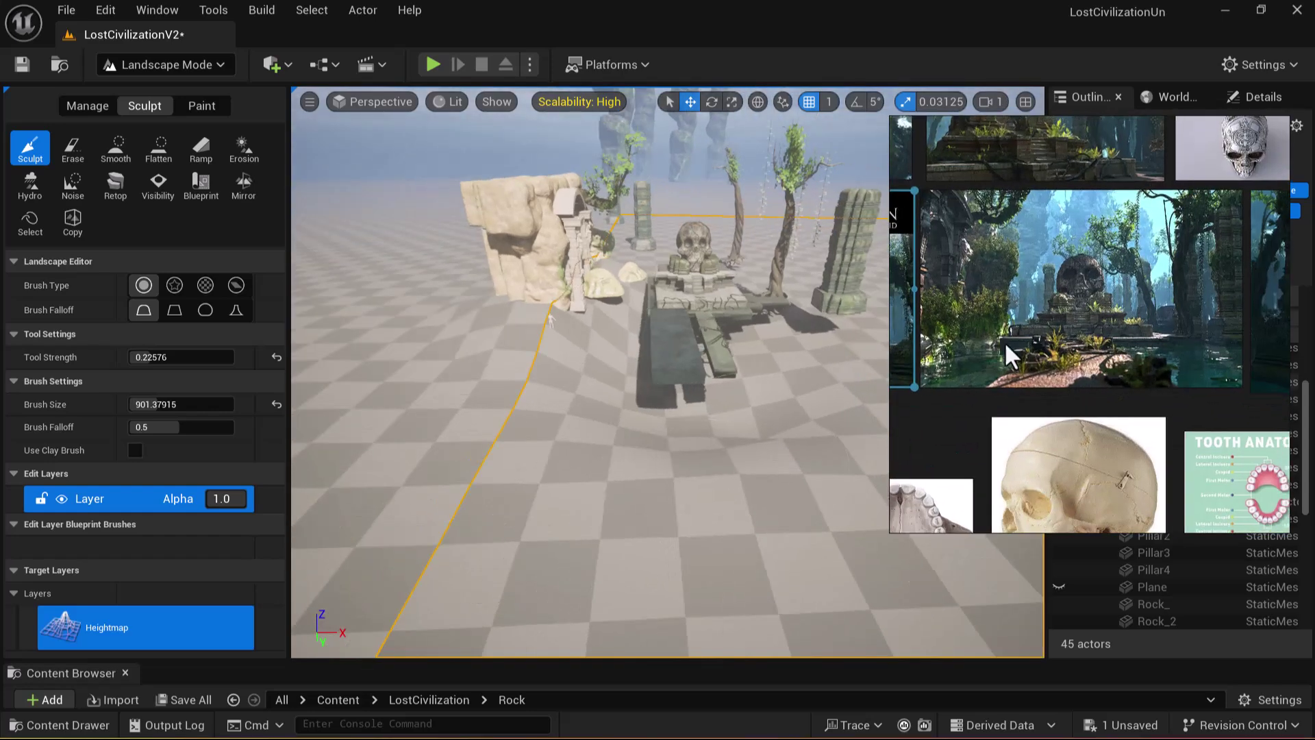
pyautogui.moveTo(1041, 392); pyautogui.dragTo(1131, 404, button='middle')
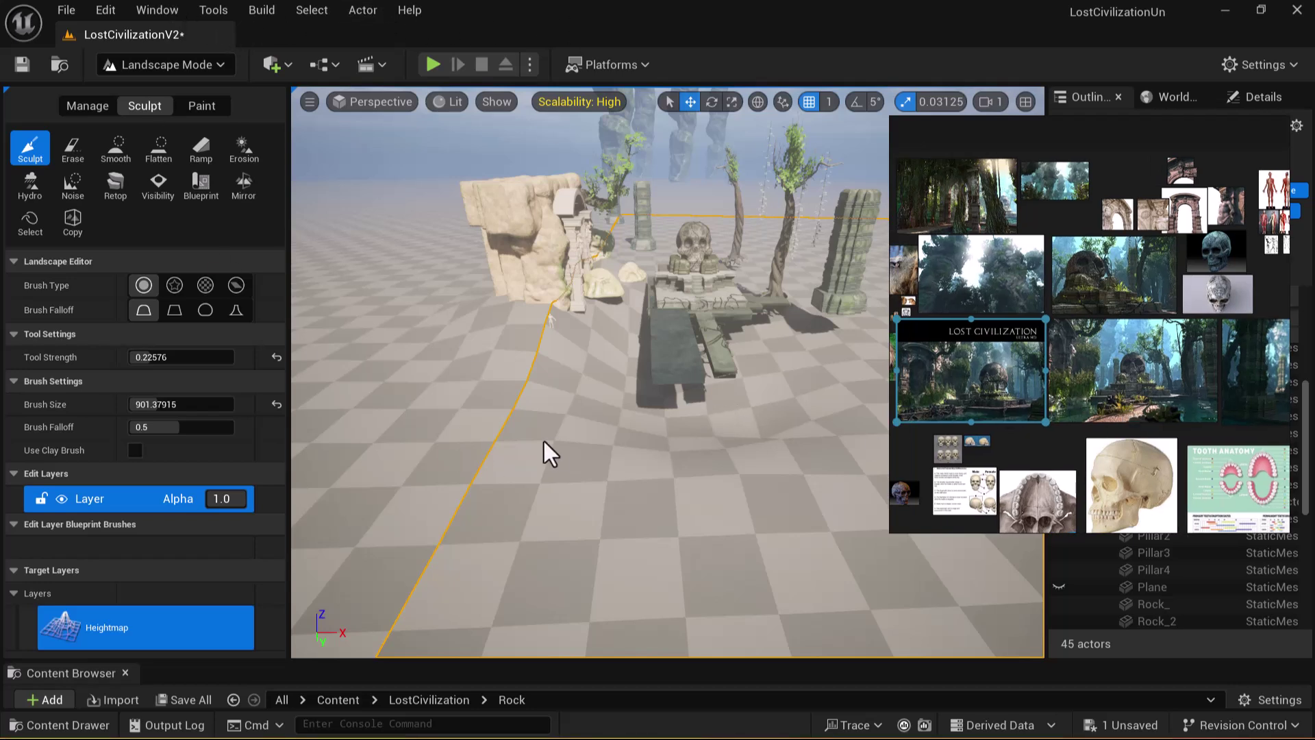
pyautogui.scroll(2, 555, 437)
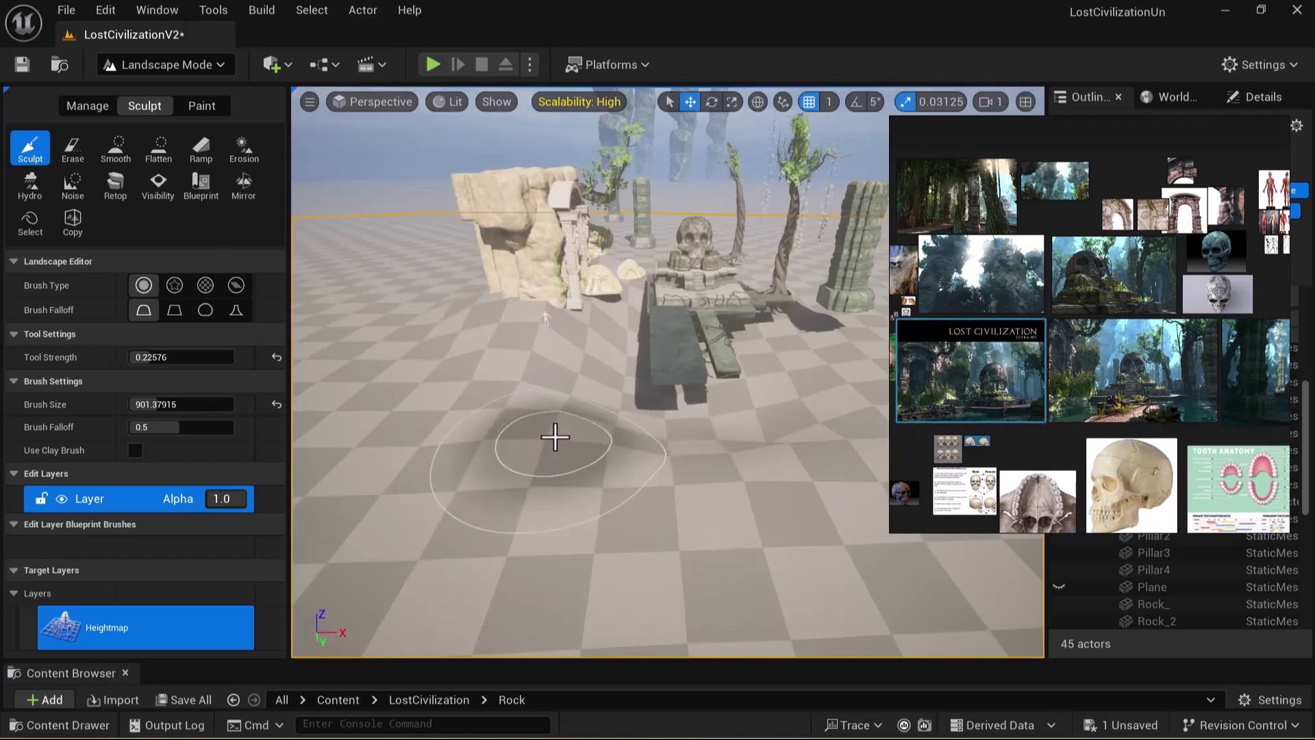
# Unhide the water plane and inspect the waterline around the gate and the stone slabs
pyautogui.hotkey('ctrl', 'h')
pyautogui.keyDown('alt'); pyautogui.moveTo(654, 524); pyautogui.dragTo(616, 503); pyautogui.keyUp('alt')
pyautogui.moveTo(637, 411); pyautogui.dragTo(582, 404, button='right')
pyautogui.scroll(4, 630, 323)
pyautogui.moveTo(632, 293); pyautogui.dragTo(594, 270, button='right')
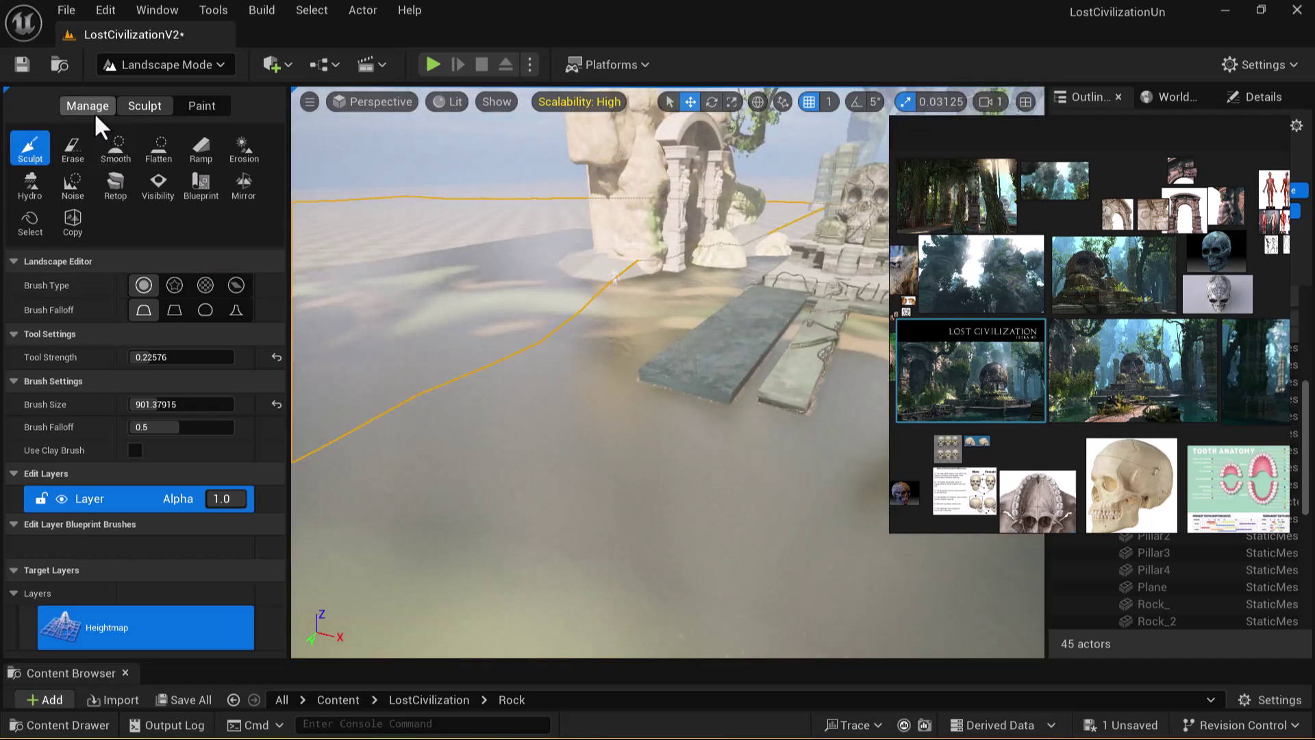
# Smooth the shoreline at the foot of the cave rock and the gate
pyautogui.click(116, 147)
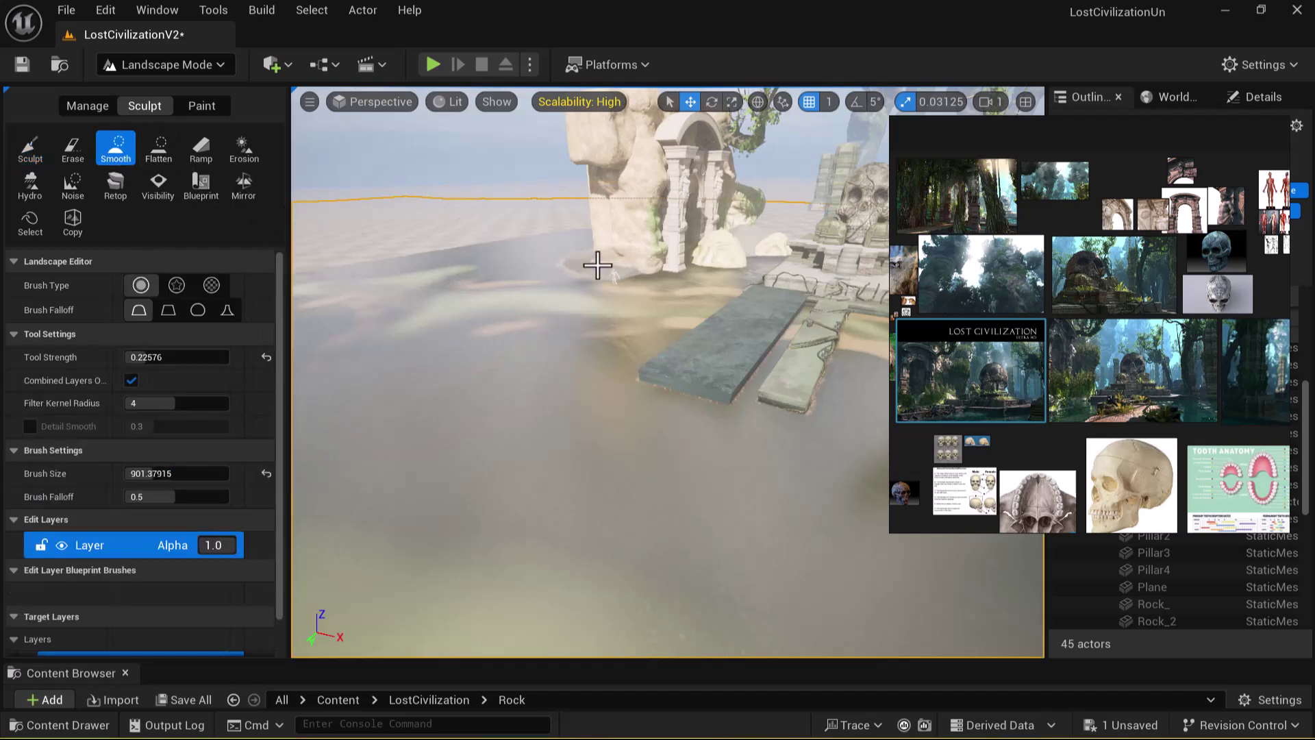
pyautogui.moveTo(654, 265)
pyautogui.keyDown('alt'); pyautogui.mouseDown()
pyautogui.moveTo(617, 281)
pyautogui.moveTo(674, 305)
pyautogui.mouseUp(); pyautogui.keyUp('alt')
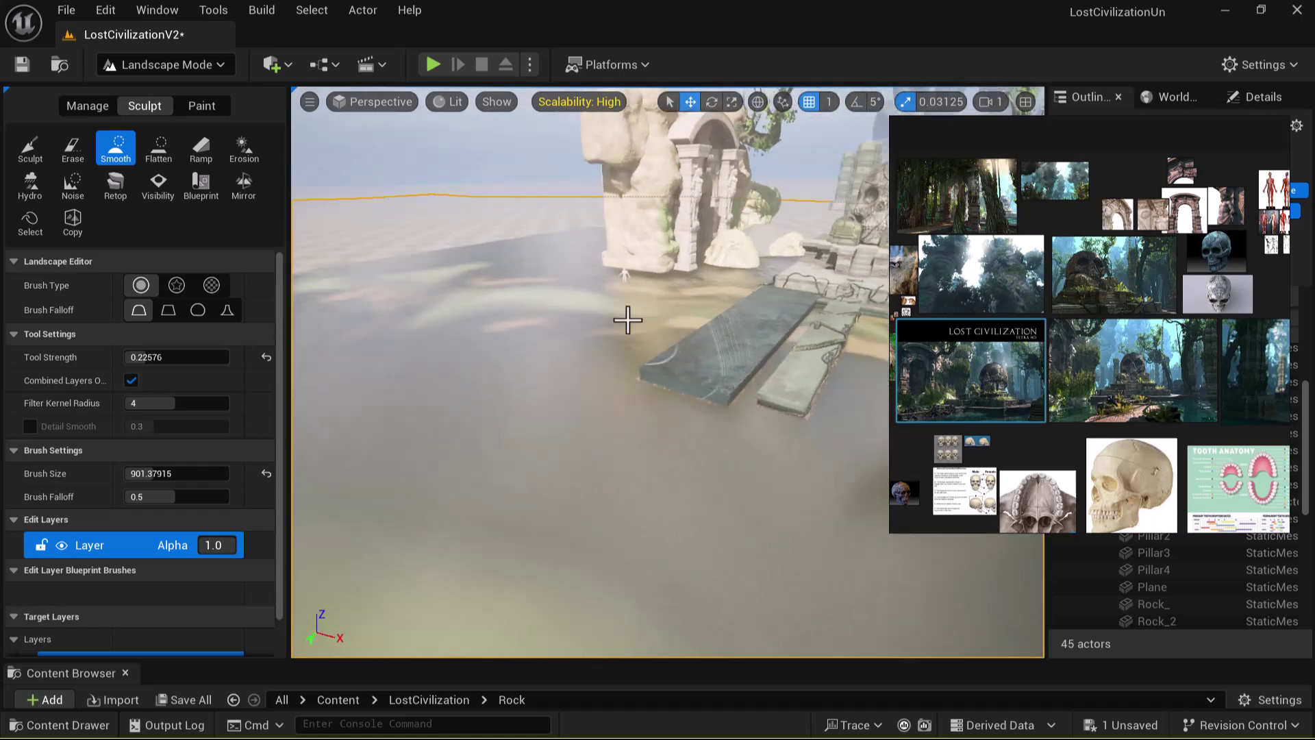
pyautogui.scroll(3, 664, 299)
# Enlarge the Lost Civilization title image in the floating reference window and move the window clear of the viewport controls
pyautogui.scroll(2, 1110, 343)
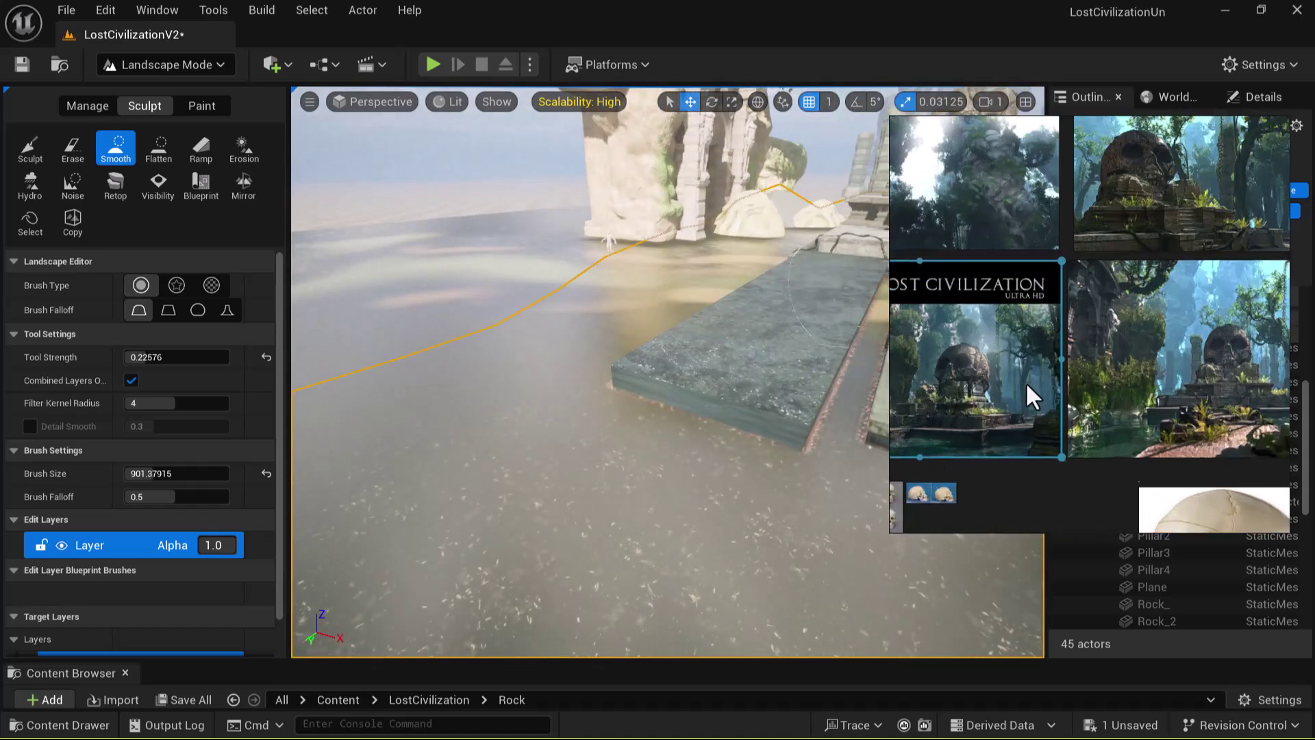
pyautogui.scroll(4, 1202, 391)
pyautogui.scroll(-5, 1162, 406)
pyautogui.scroll(3, 1003, 398)
pyautogui.moveTo(1003, 398); pyautogui.dragTo(1297, 419, button='middle')
pyautogui.scroll(1, 1203, 384)
pyautogui.moveTo(1214, 397); pyautogui.dragTo(1228, 387, button='middle')
pyautogui.scroll(2, 1192, 387)
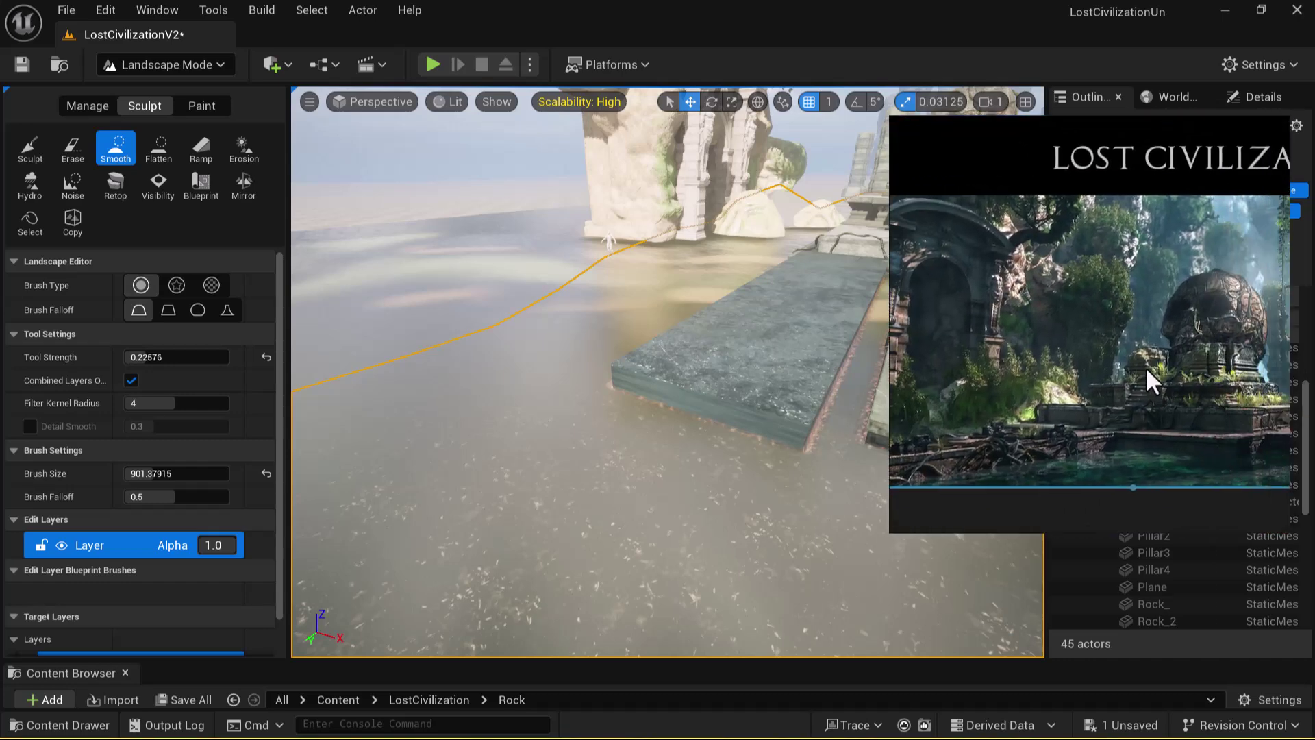
pyautogui.moveTo(1142, 142); pyautogui.dragTo(1178, 222)
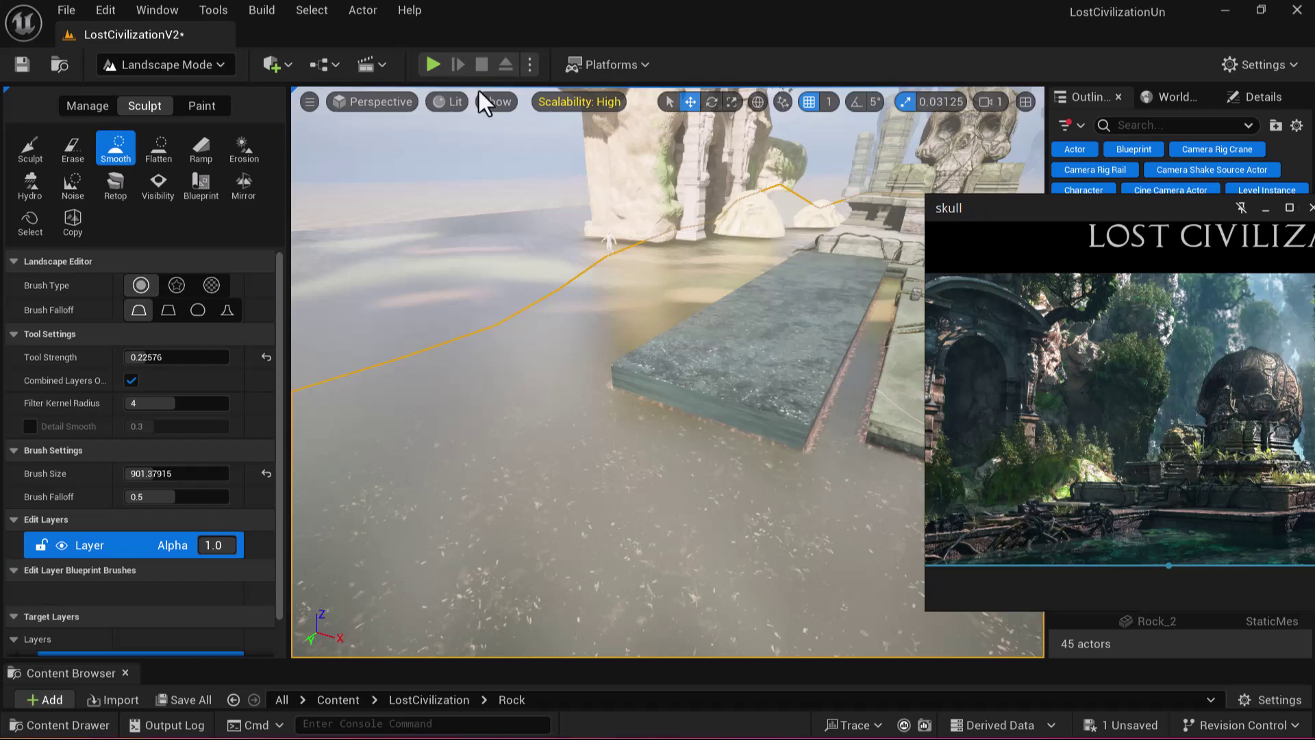
# Restore the four-pane viewport layout so the CineCameraActor view shows beside the perspective view
pyautogui.click(308, 101)
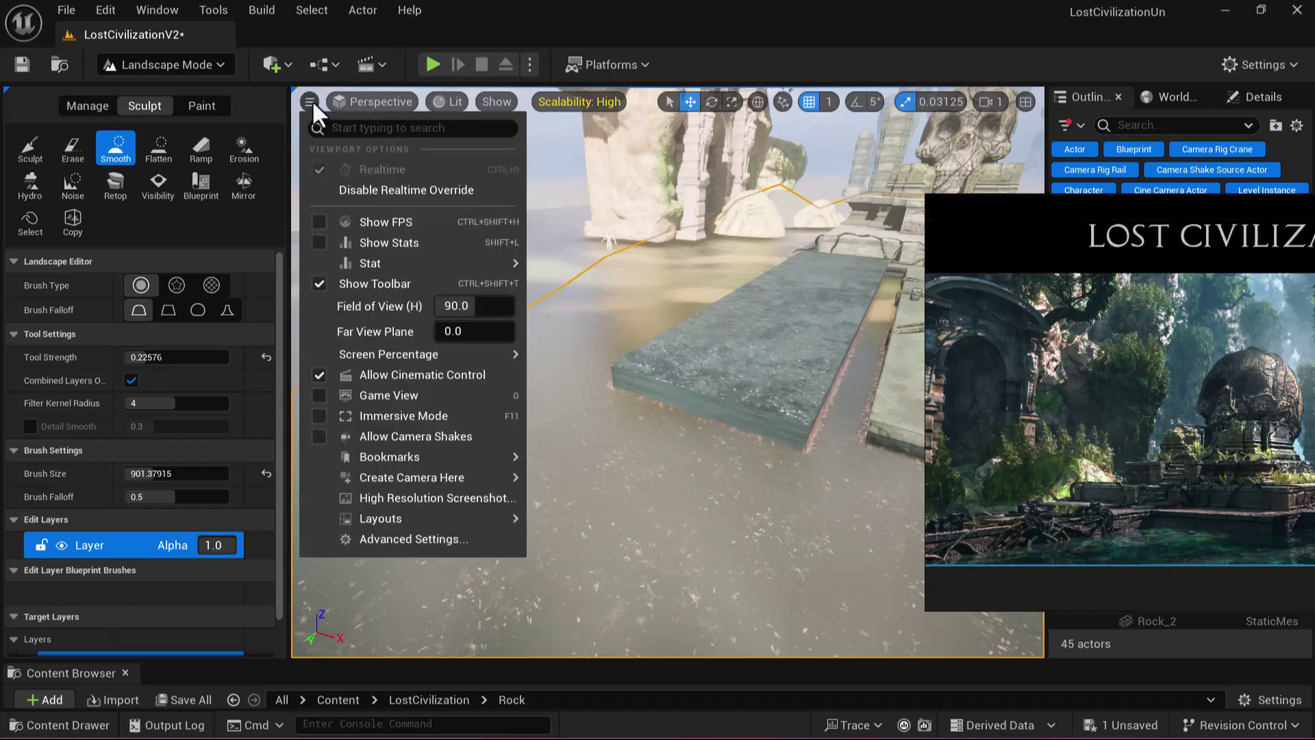
pyautogui.click(361, 100)
pyautogui.click(448, 102)
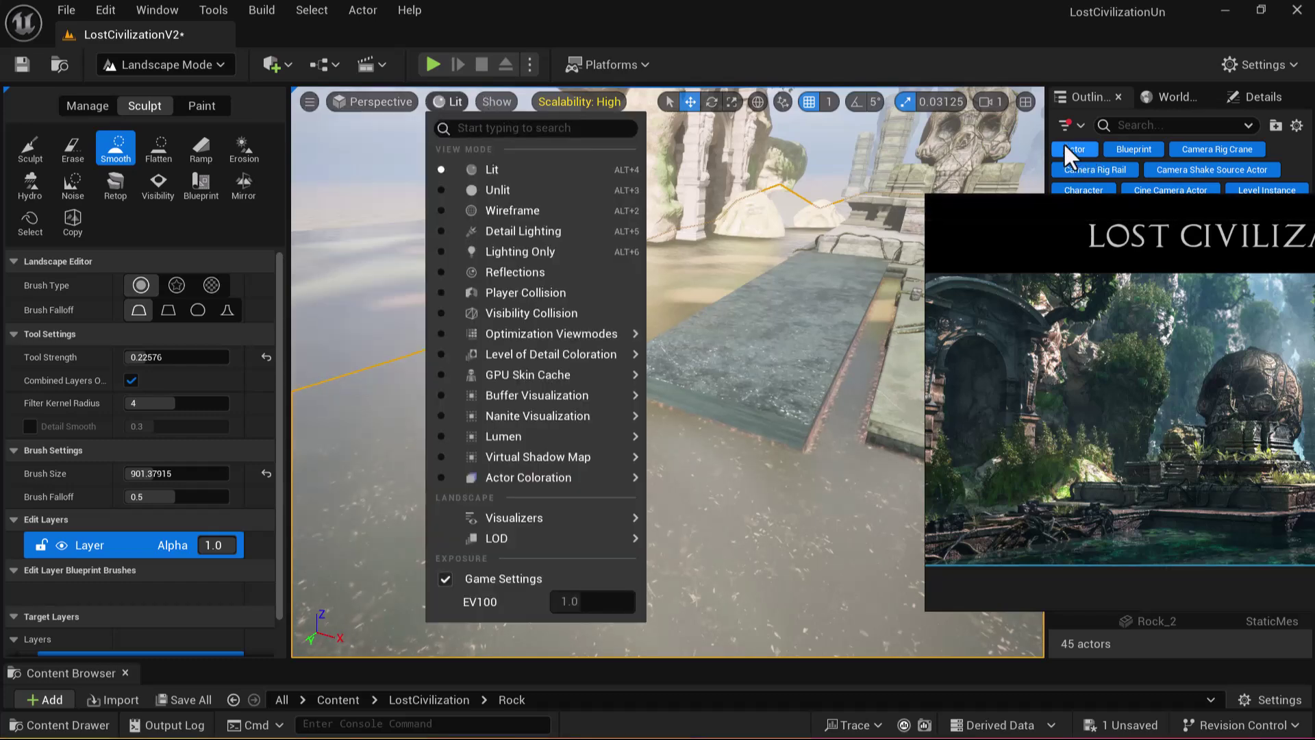
pyautogui.click(1026, 101)
pyautogui.click(420, 517)
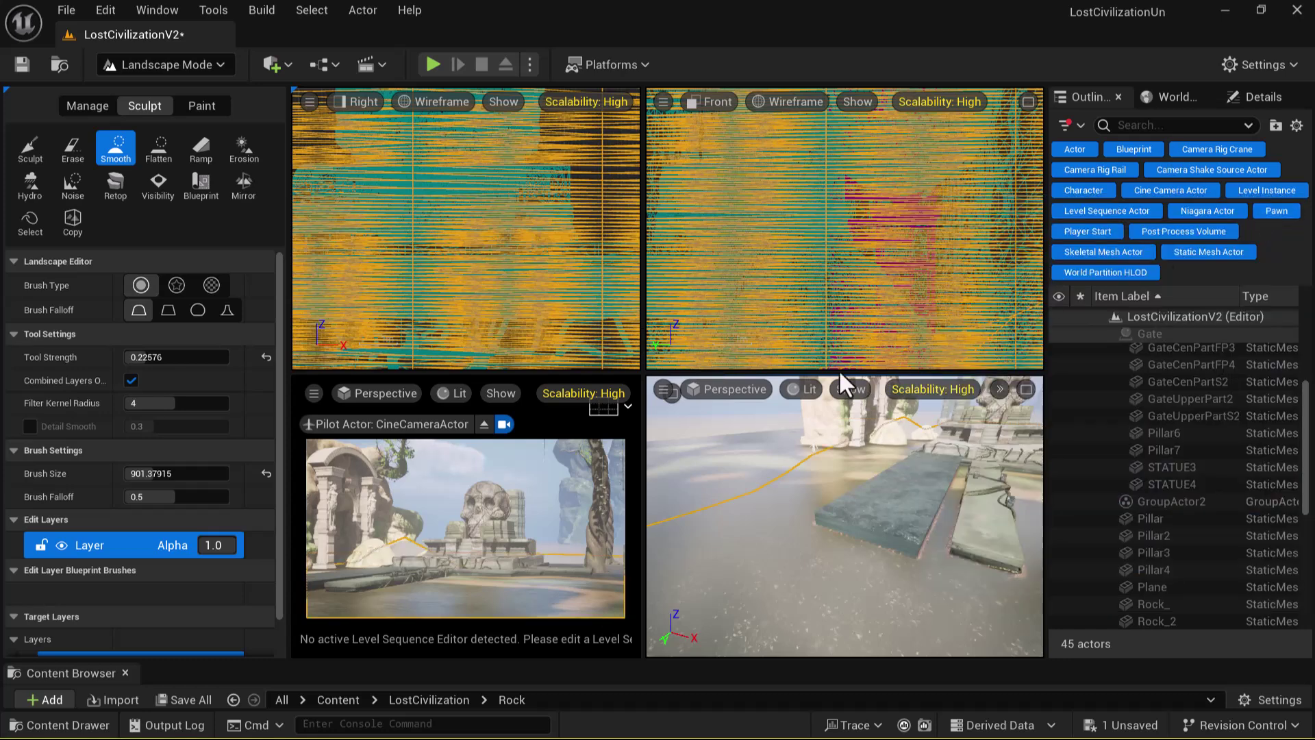
# Switch to Selection mode, select the long BASE_1 slab and frame it in the viewports
pyautogui.click(170, 64)
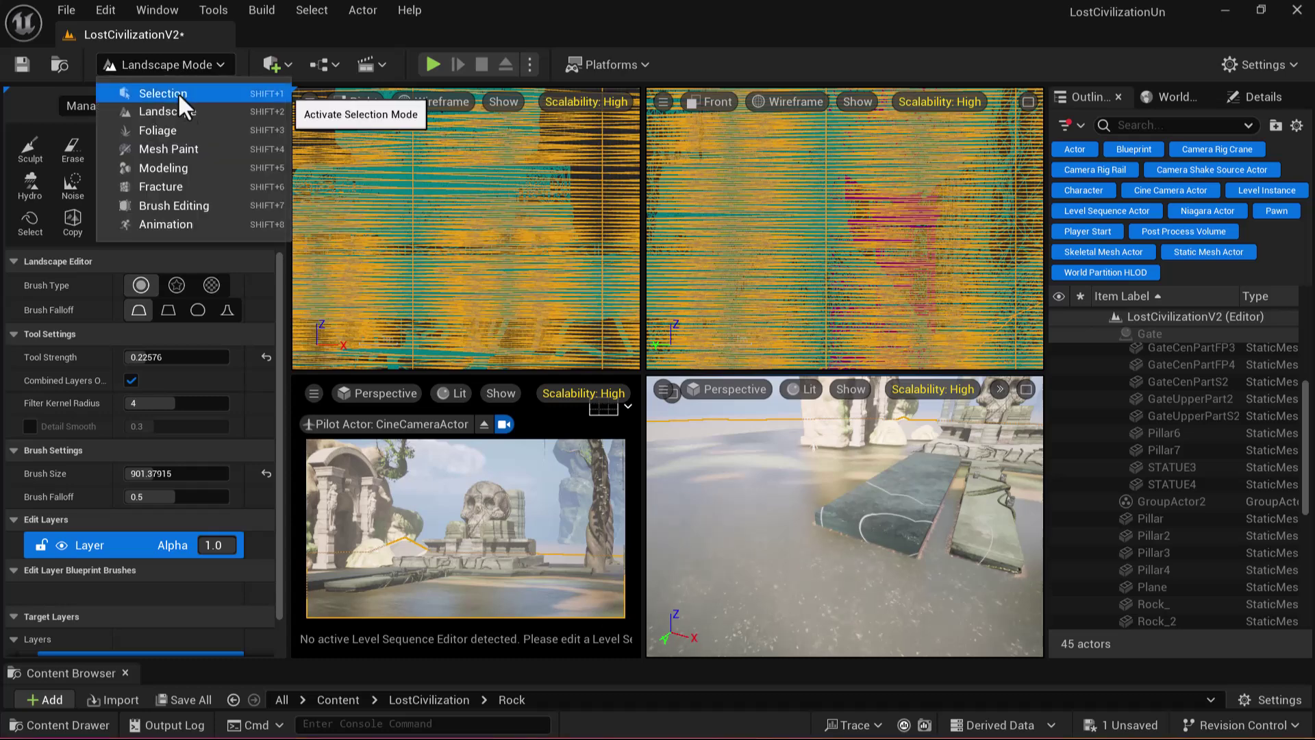
pyautogui.click(178, 91)
pyautogui.click(775, 510)
pyautogui.press('f')
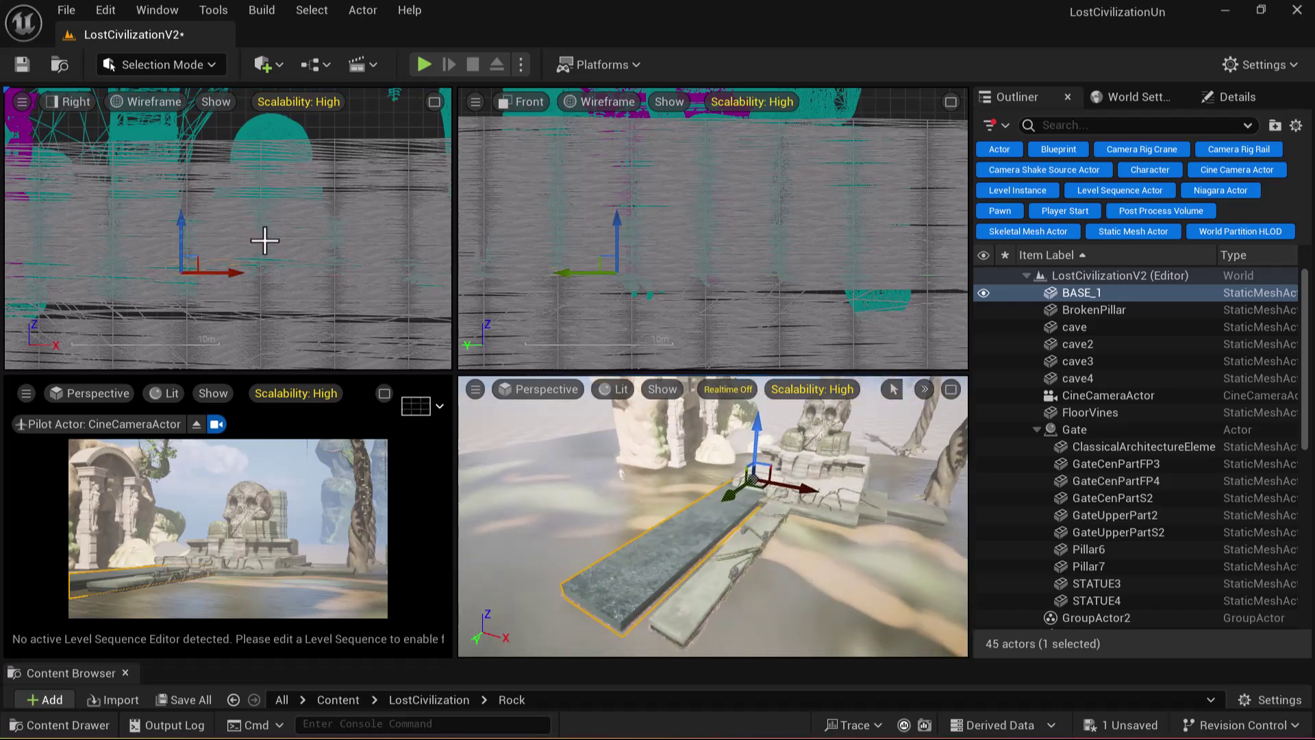
pyautogui.press('f')
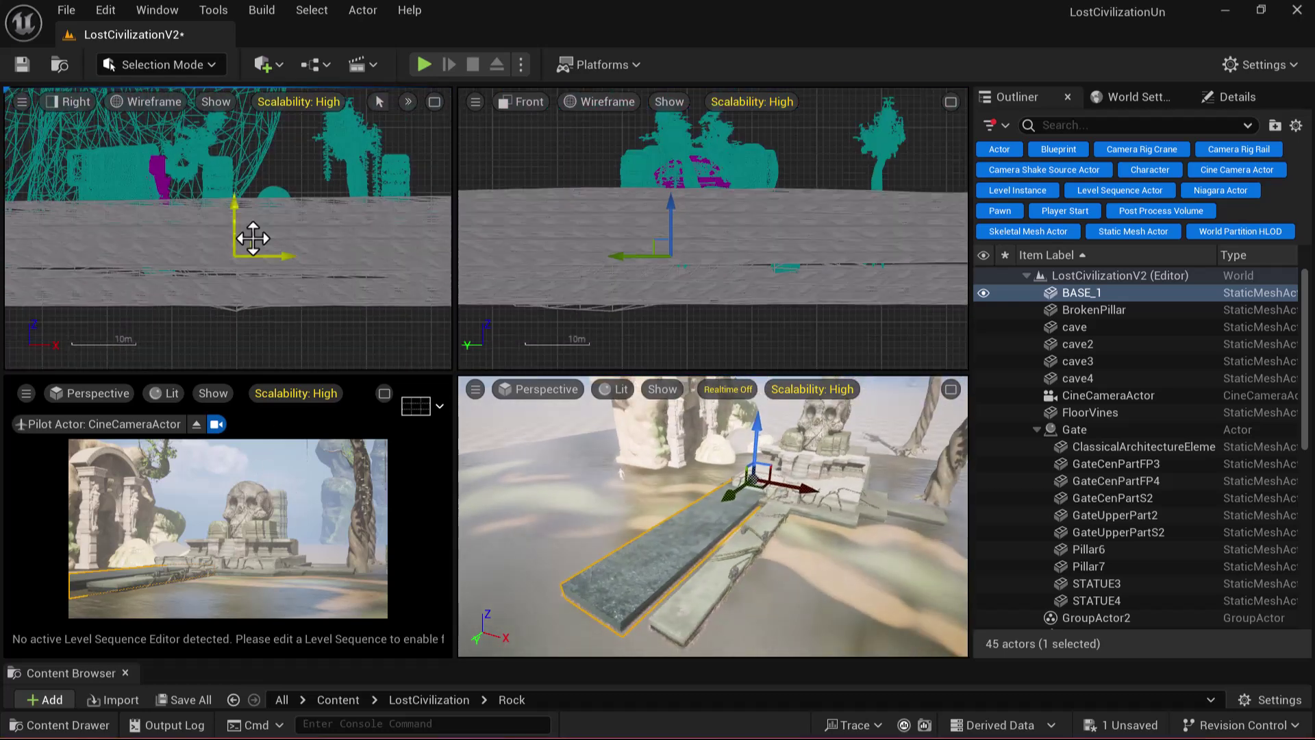
# Hide the landscape that blocks the orthographic views and reselect the long BASE_1 slab
pyautogui.scroll(-6, 256, 235)
pyautogui.click(563, 252)
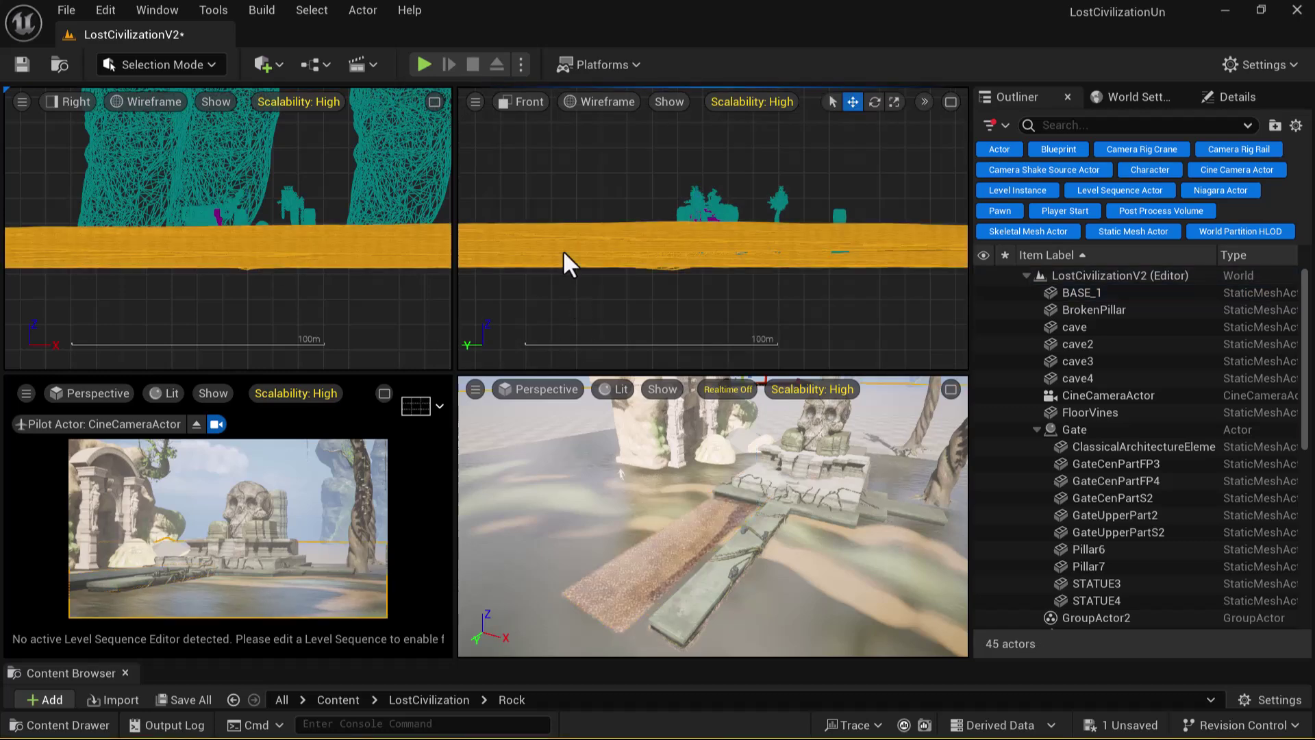
pyautogui.press('h')
pyautogui.moveTo(660, 578); pyautogui.dragTo(660, 578, button='right')
pyautogui.click(660, 578)
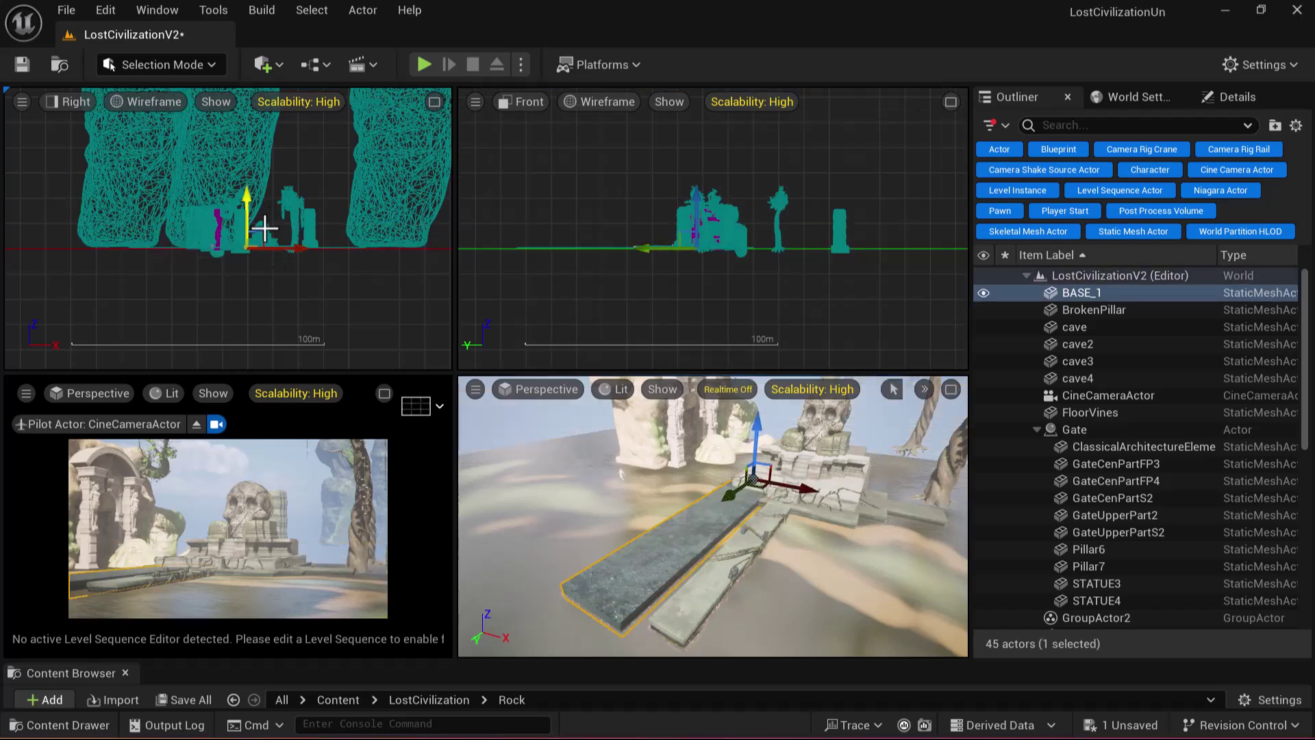
pyautogui.scroll(3, 291, 269)
pyautogui.moveTo(345, 269); pyautogui.dragTo(326, 232, button='right')
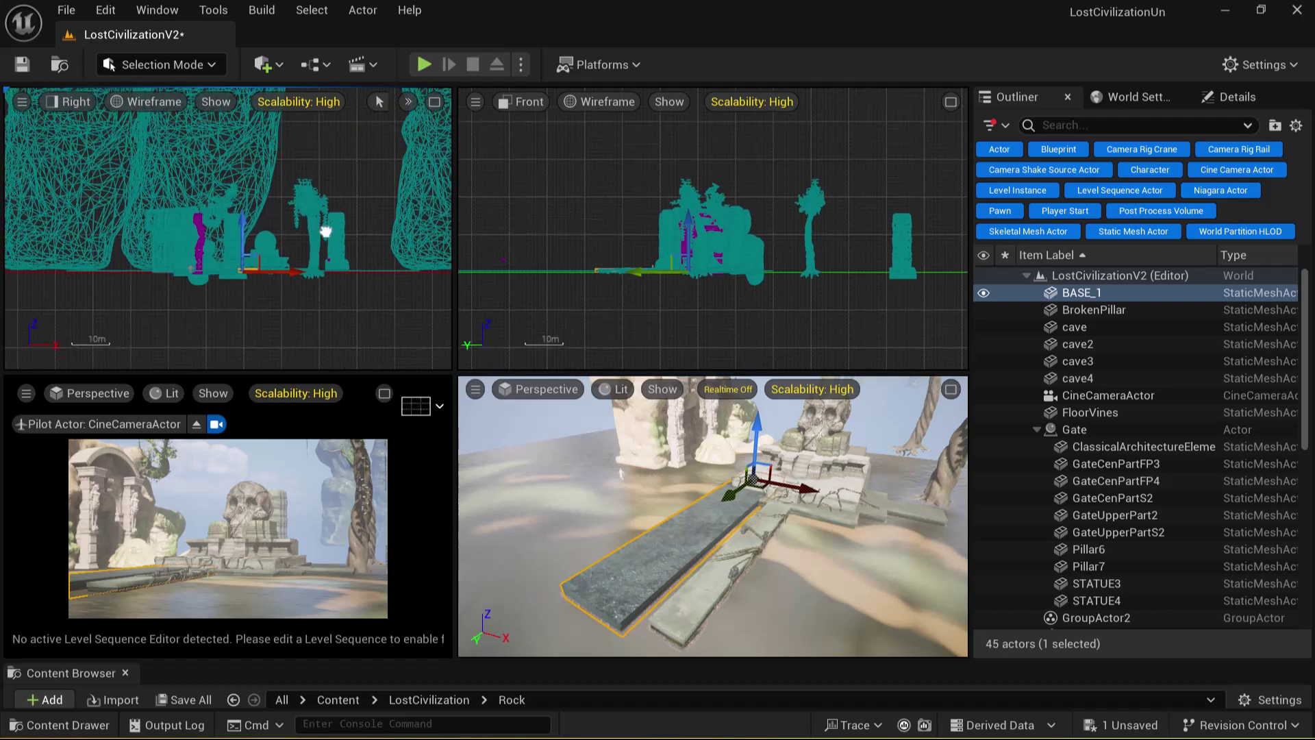
# Switch the Right wireframe viewport to the Top view and reposition the BASE_1 slab beside the walkway
pyautogui.click(73, 100)
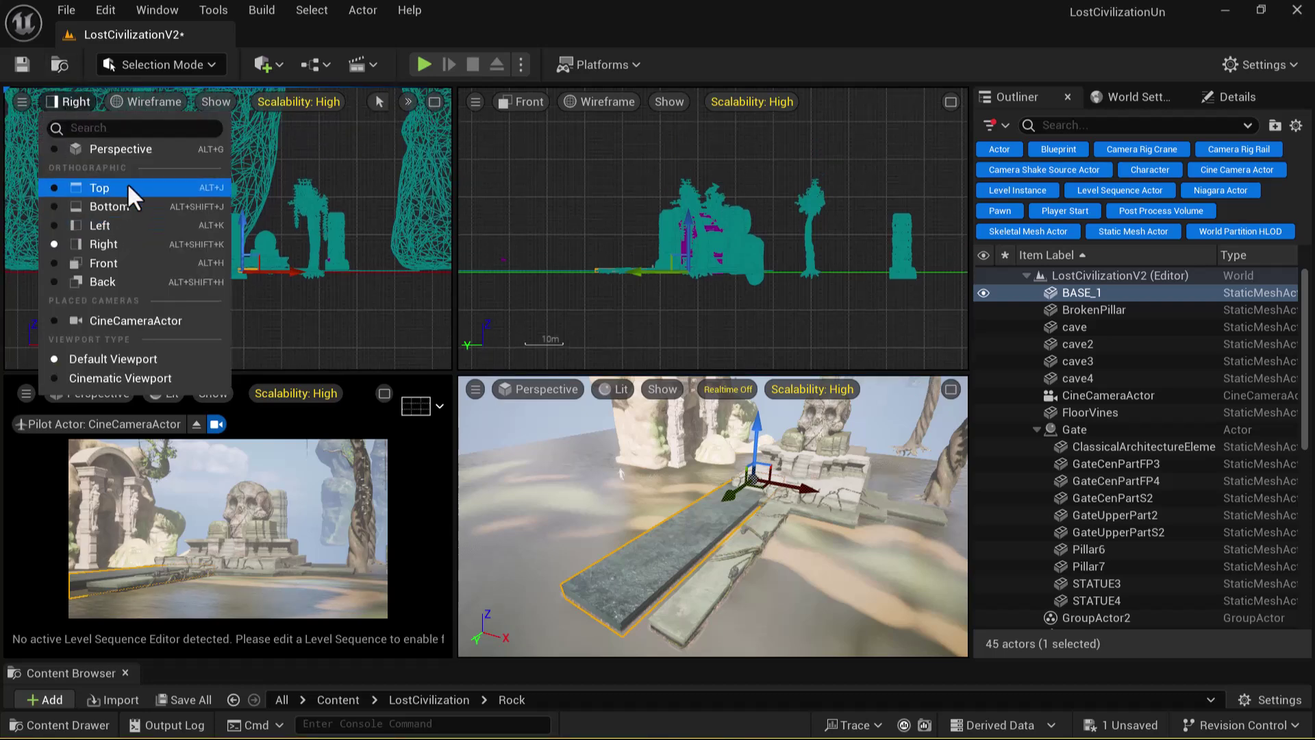
pyautogui.click(126, 183)
pyautogui.scroll(3, 243, 297)
pyautogui.moveTo(205, 276); pyautogui.dragTo(229, 260)
pyautogui.scroll(-3, 315, 329)
# Turn the BASE_1 slab crosswise to the walkway and set its Z rotation to exactly -90°
pyautogui.press('e')
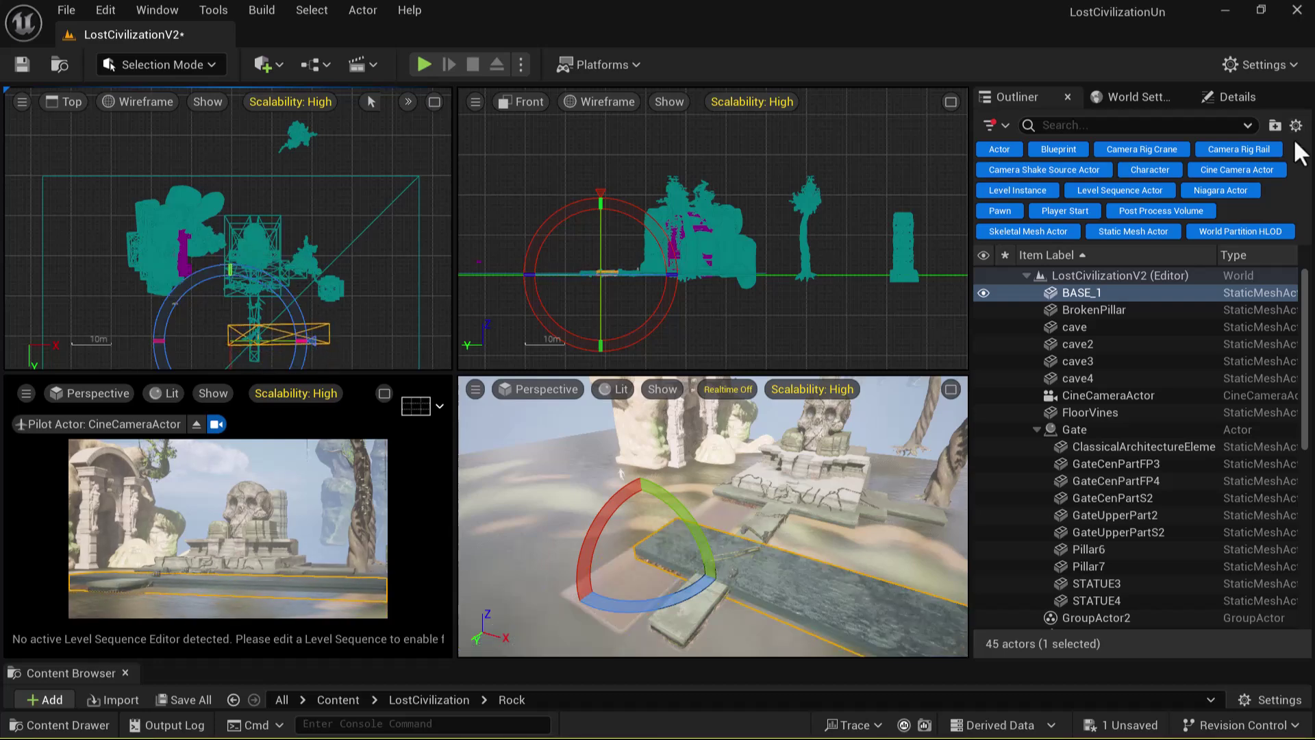
pyautogui.click(1123, 96)
pyautogui.click(1237, 97)
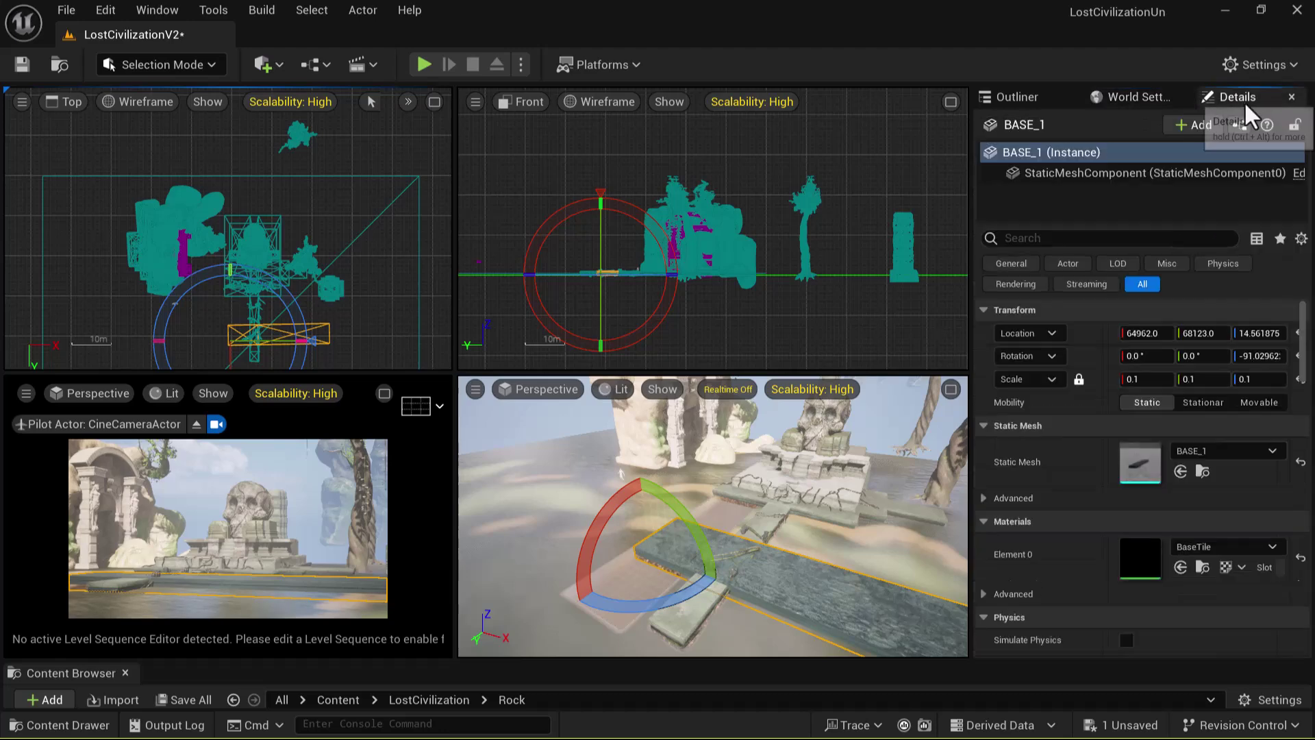
pyautogui.click(1246, 356)
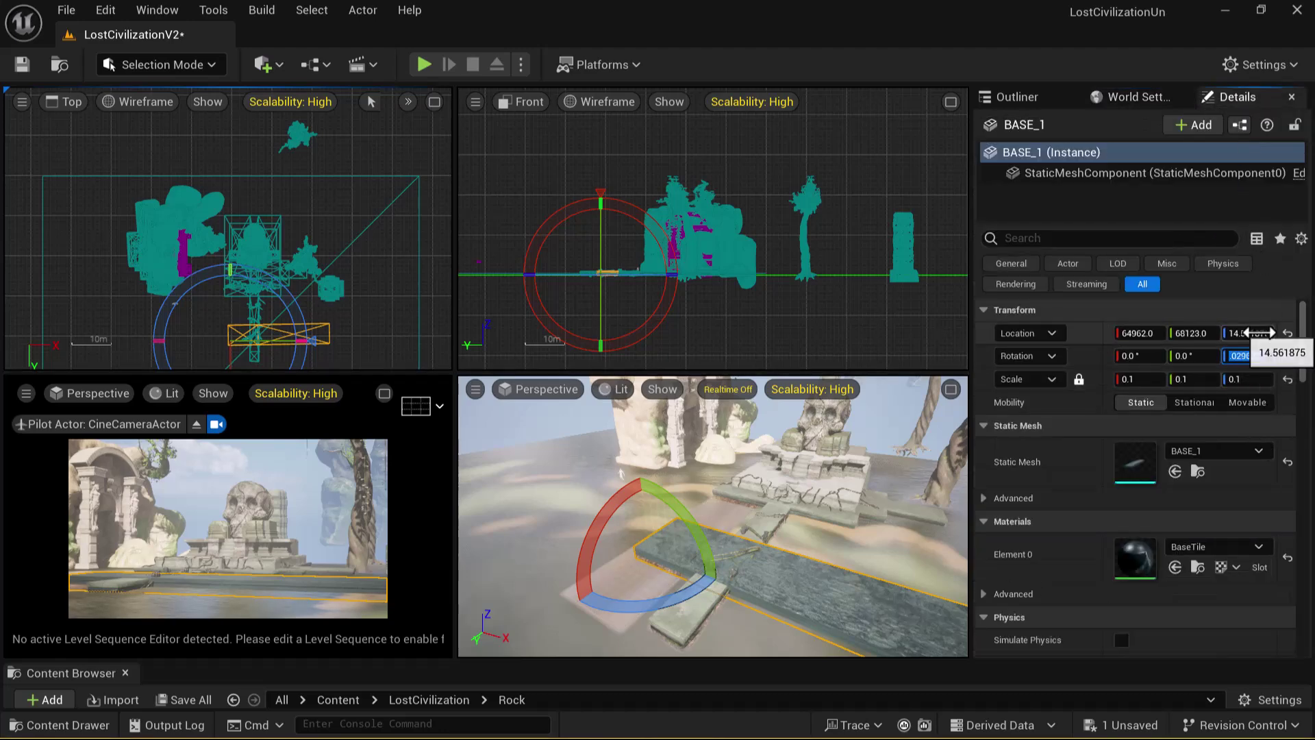
pyautogui.write('-90')
pyautogui.press('Return')
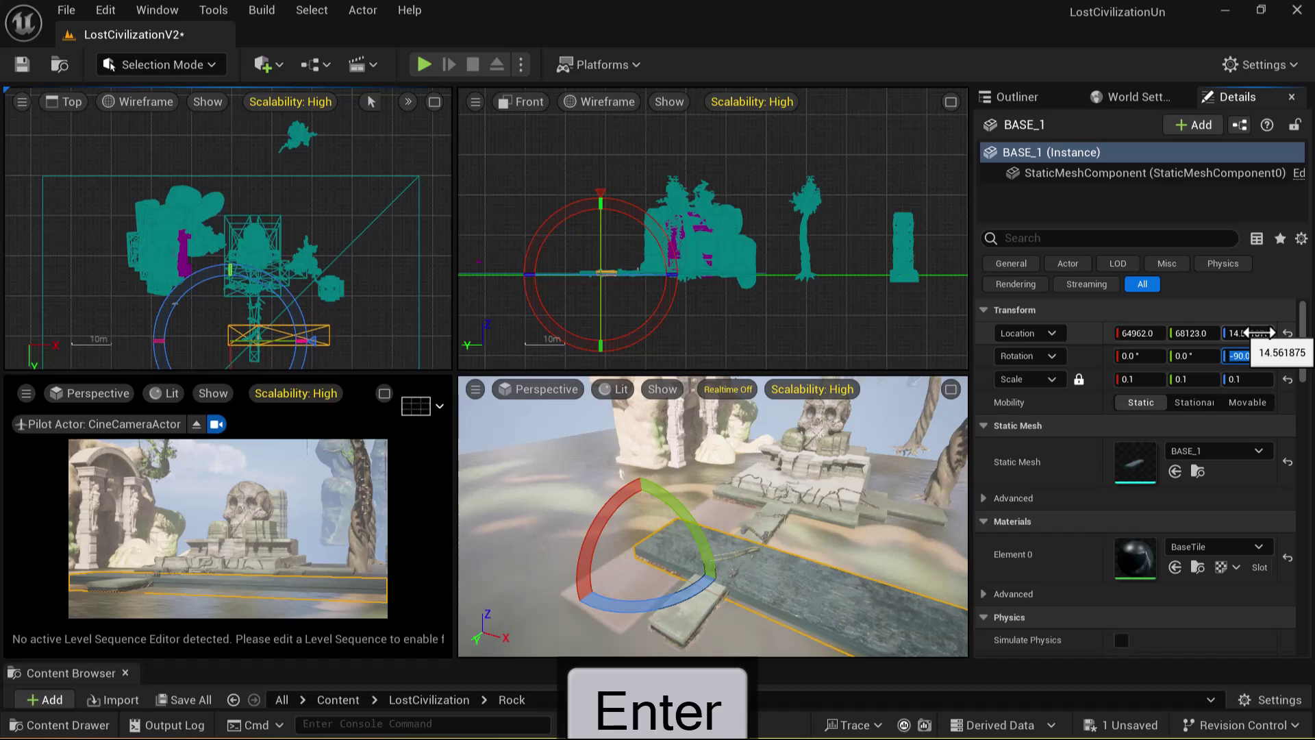
# Move the BASE_1 slab along Y to 69044 at the walkway's end, and maximize the CineCameraActor view with the slab selected
pyautogui.moveTo(381, 345); pyautogui.dragTo(365, 304, button='right')
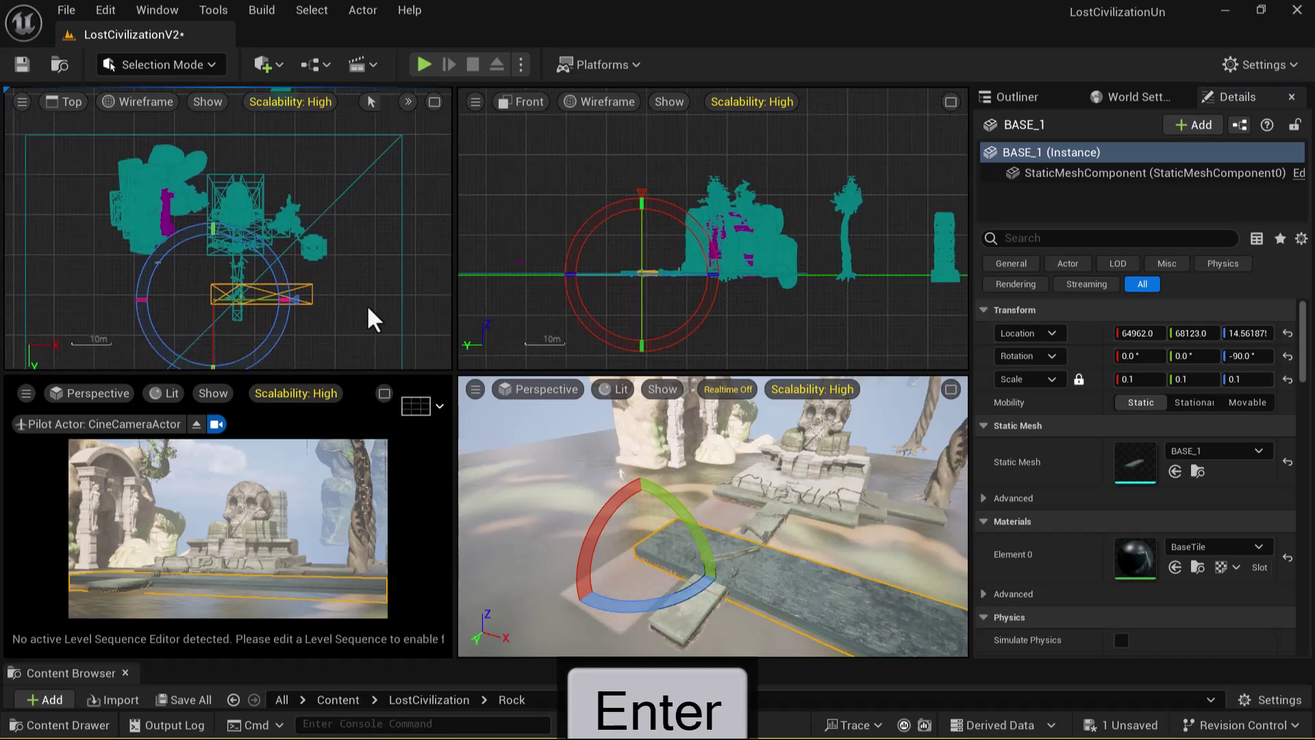
pyautogui.press('w')
pyautogui.moveTo(216, 340); pyautogui.dragTo(216, 377)
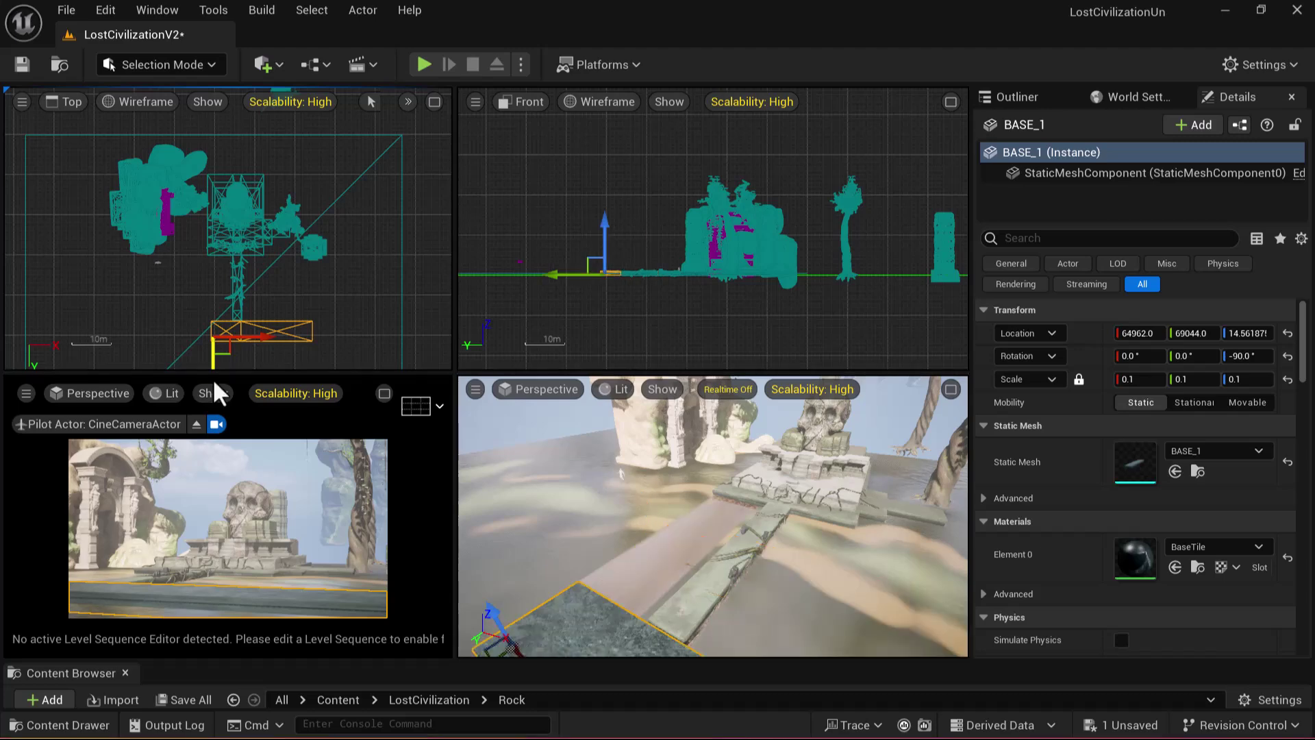
pyautogui.scroll(3, 737, 307)
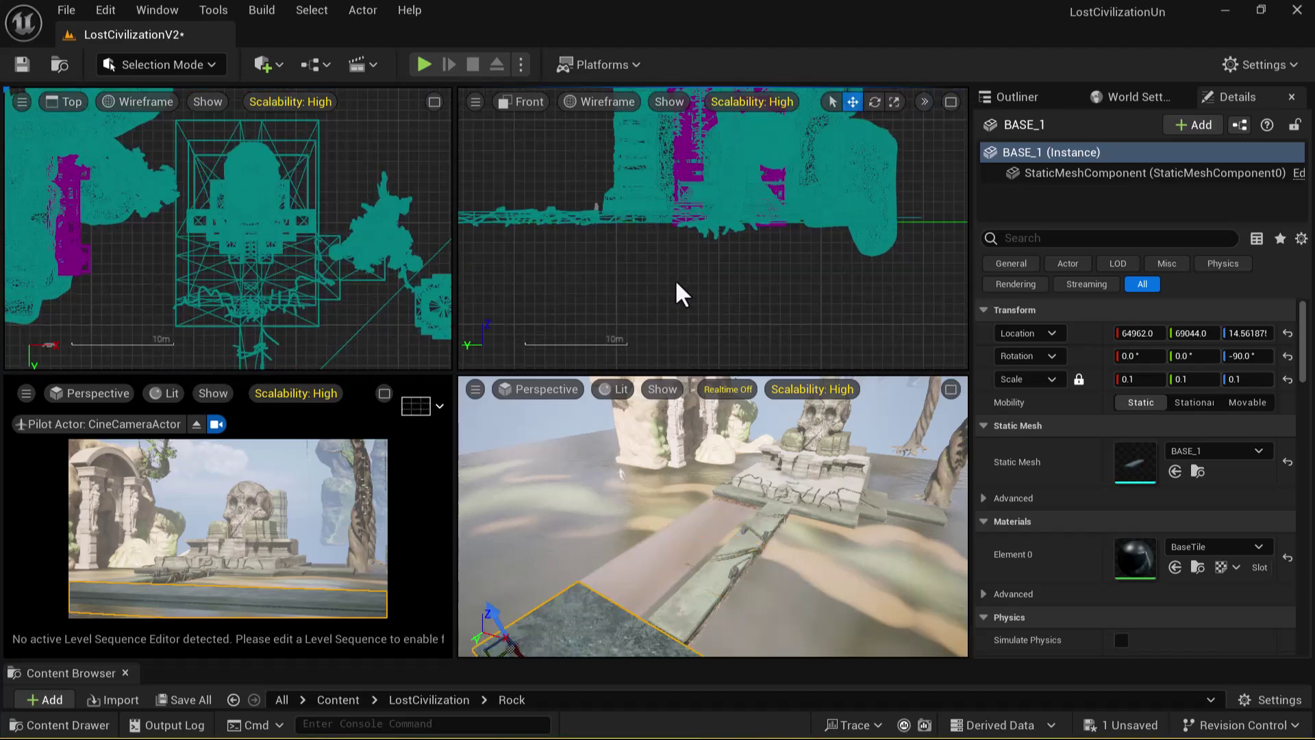
pyautogui.press('Escape')
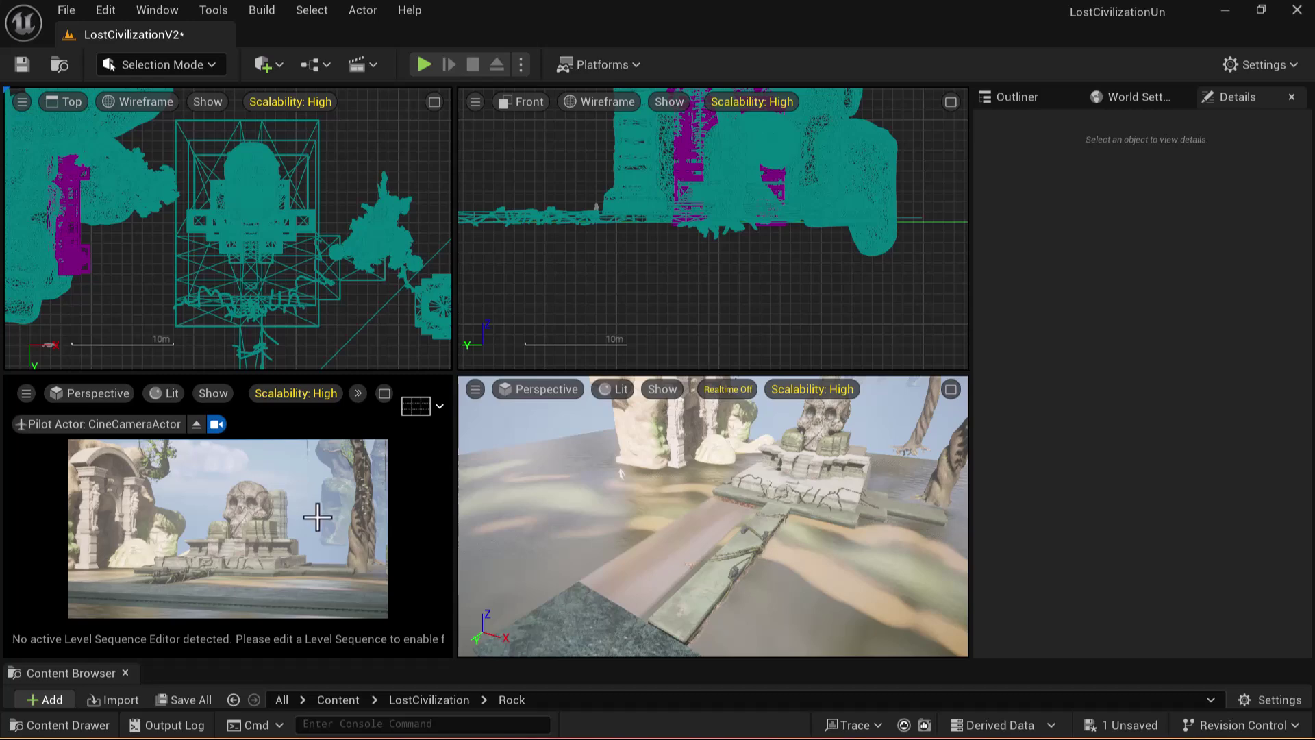
pyautogui.click(384, 393)
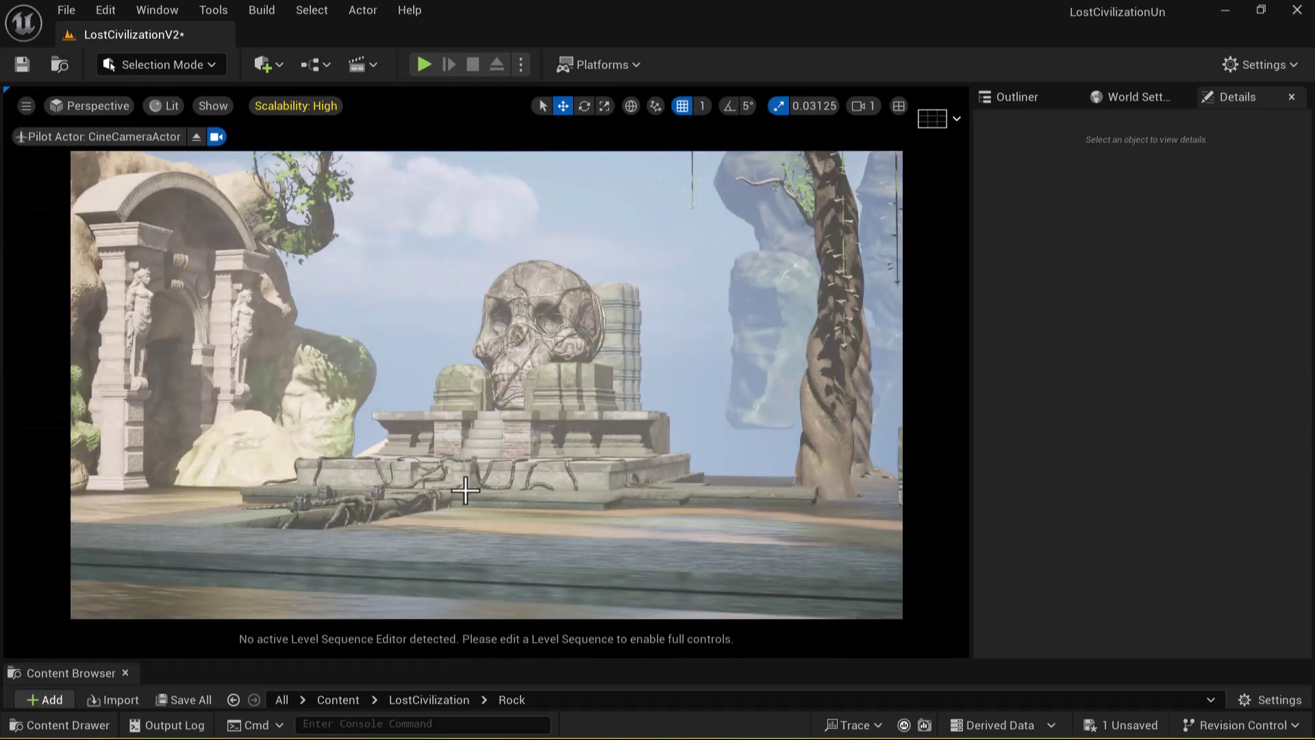
pyautogui.click(309, 559)
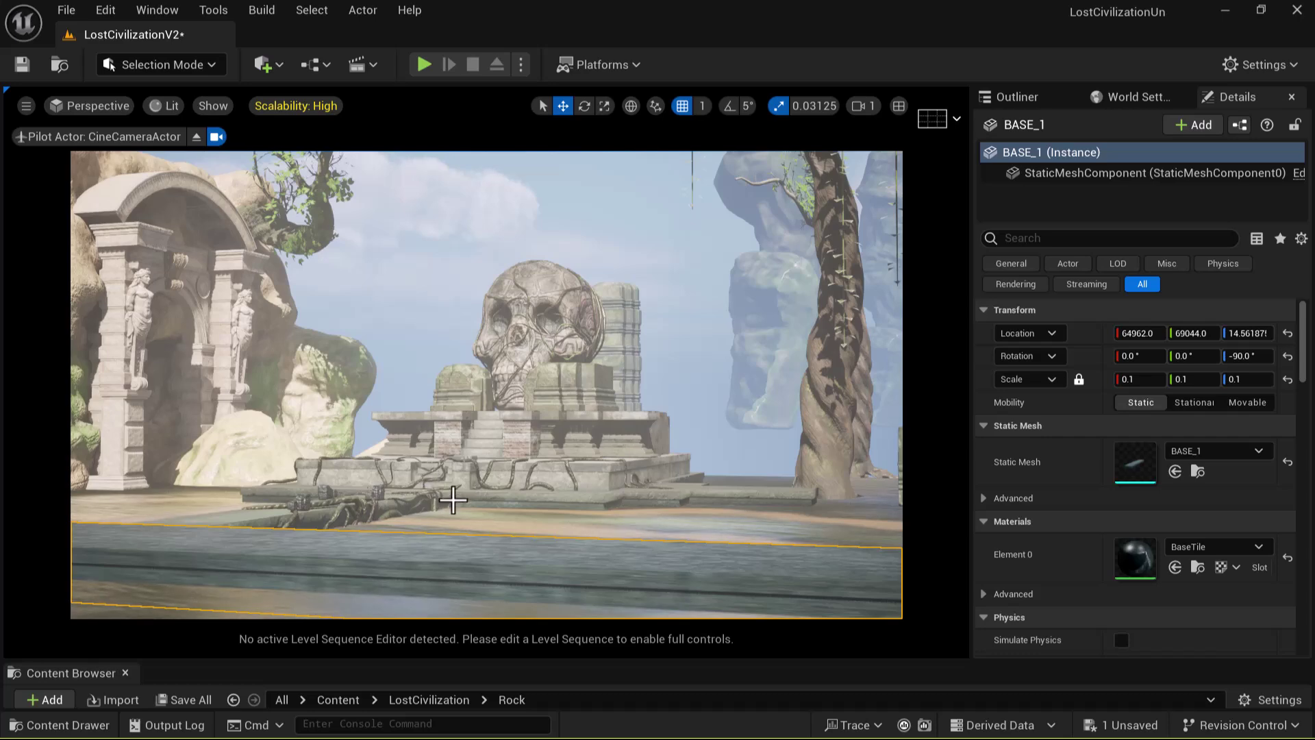
# Open the reference board full screen and examine how the stone ledges, pillars and water edges are arranged in the concept images
pyautogui.press('super')
pyautogui.click(455, 725)
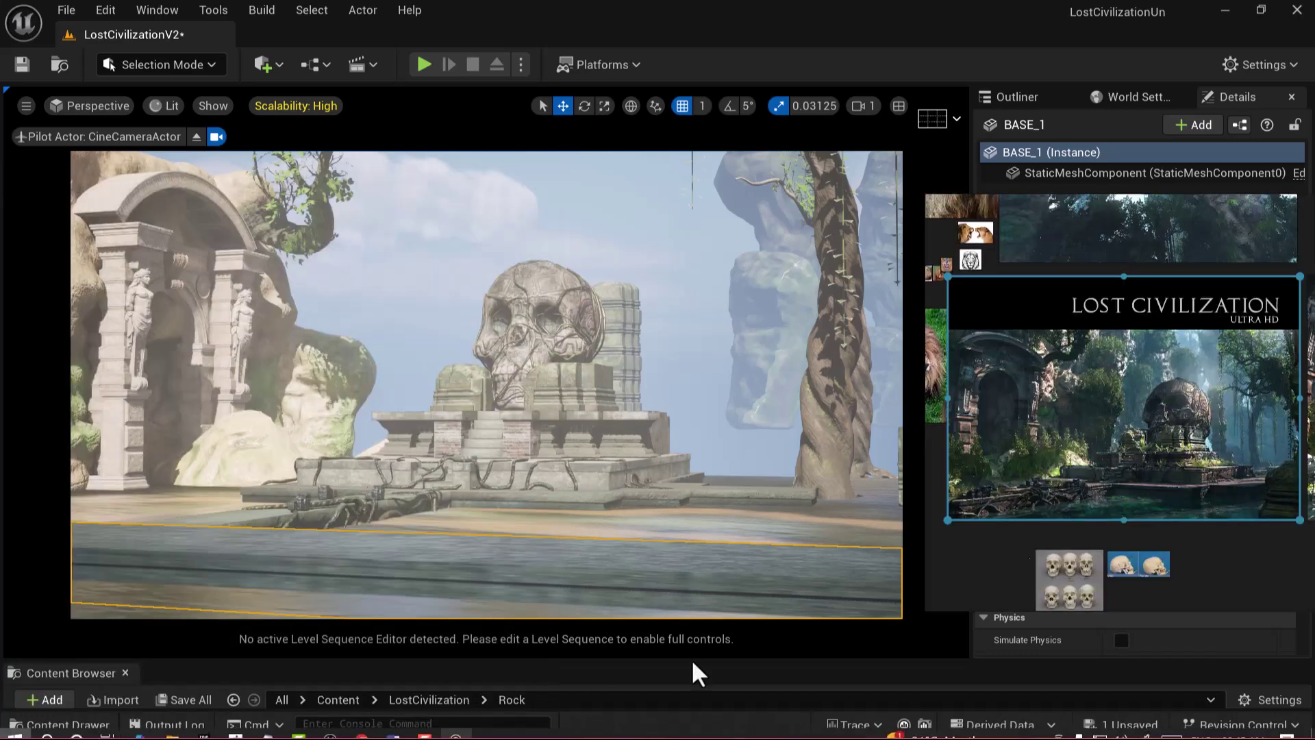
pyautogui.click(1287, 207)
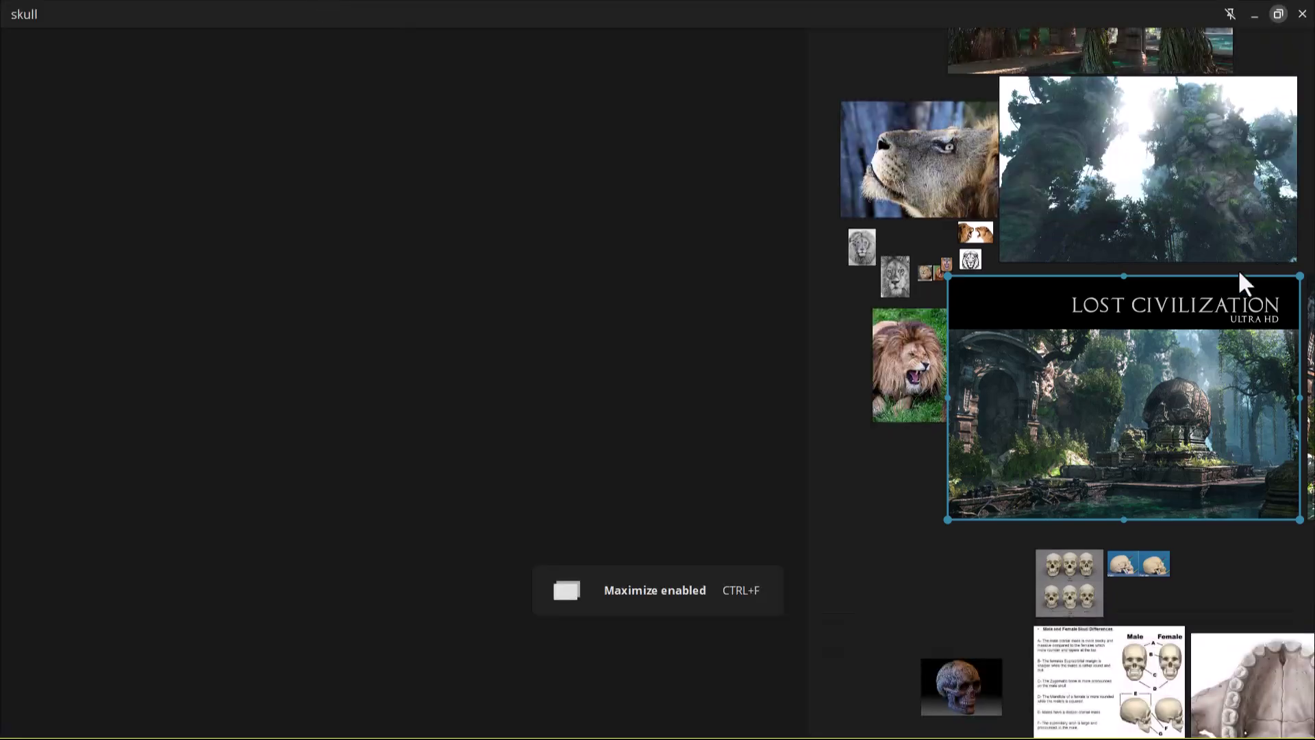
pyautogui.scroll(4, 1121, 382)
pyautogui.moveTo(1094, 397); pyautogui.dragTo(825, 426, button='middle')
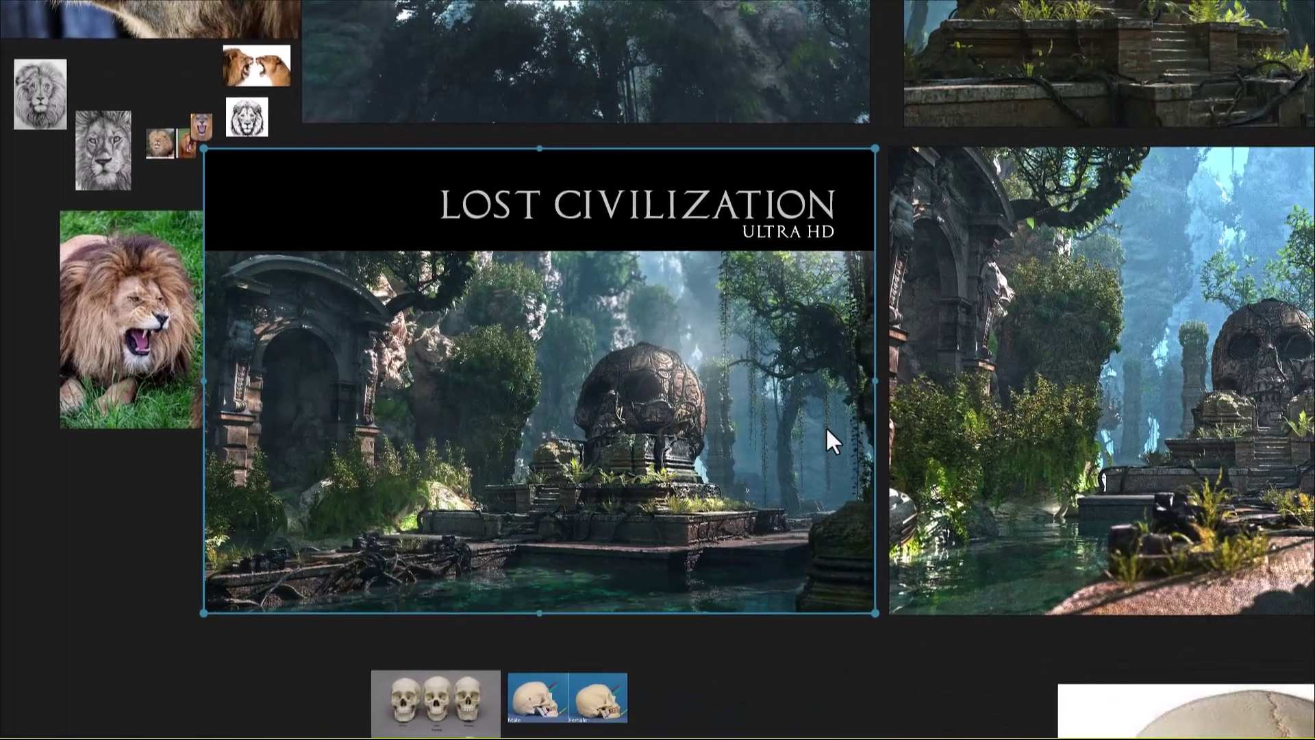
pyautogui.scroll(-3, 971, 428)
pyautogui.moveTo(1021, 370); pyautogui.dragTo(842, 357, button='middle')
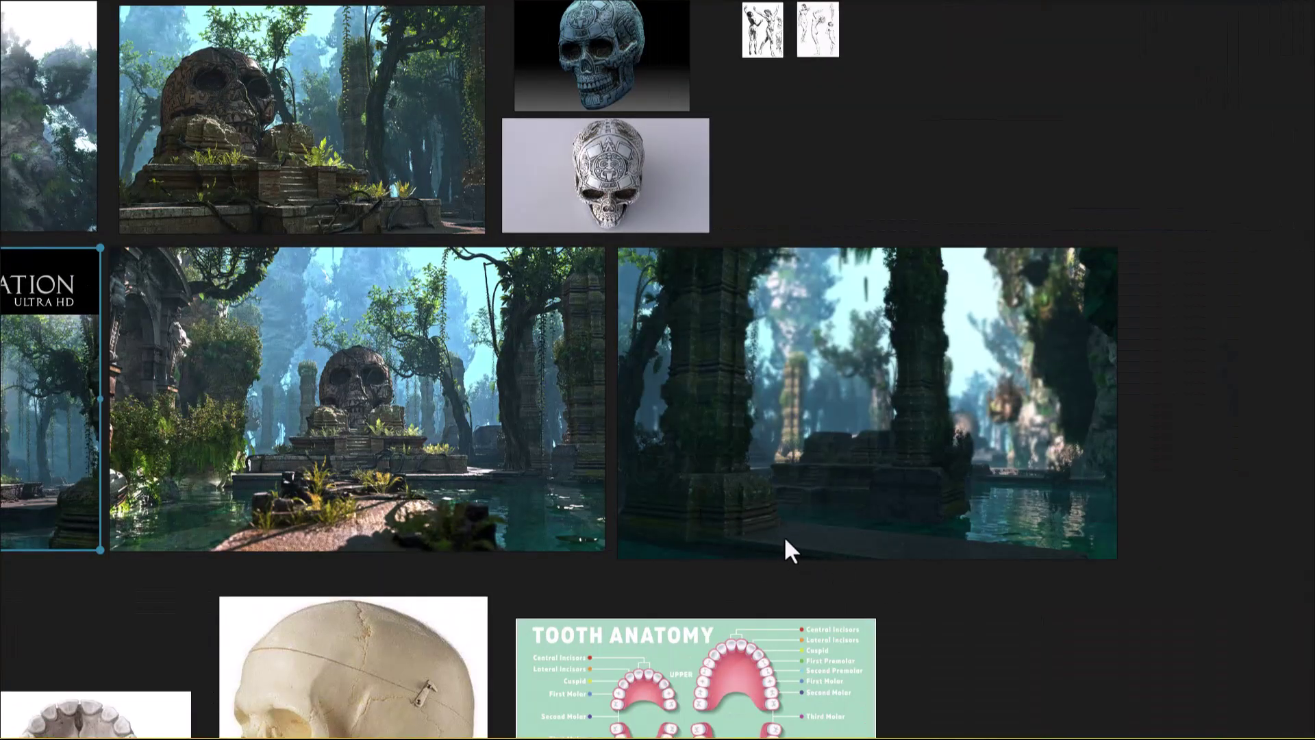
pyautogui.moveTo(1273, 16)
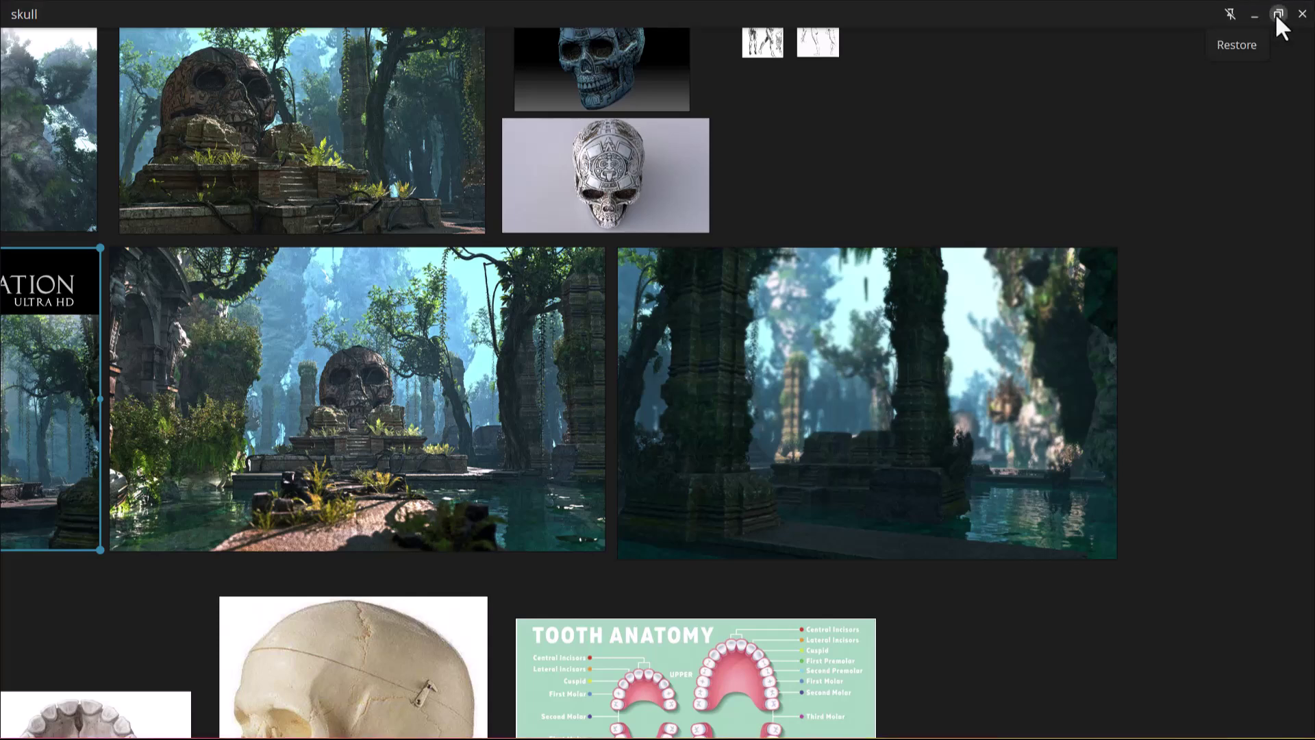
pyautogui.scroll(3, 861, 420)
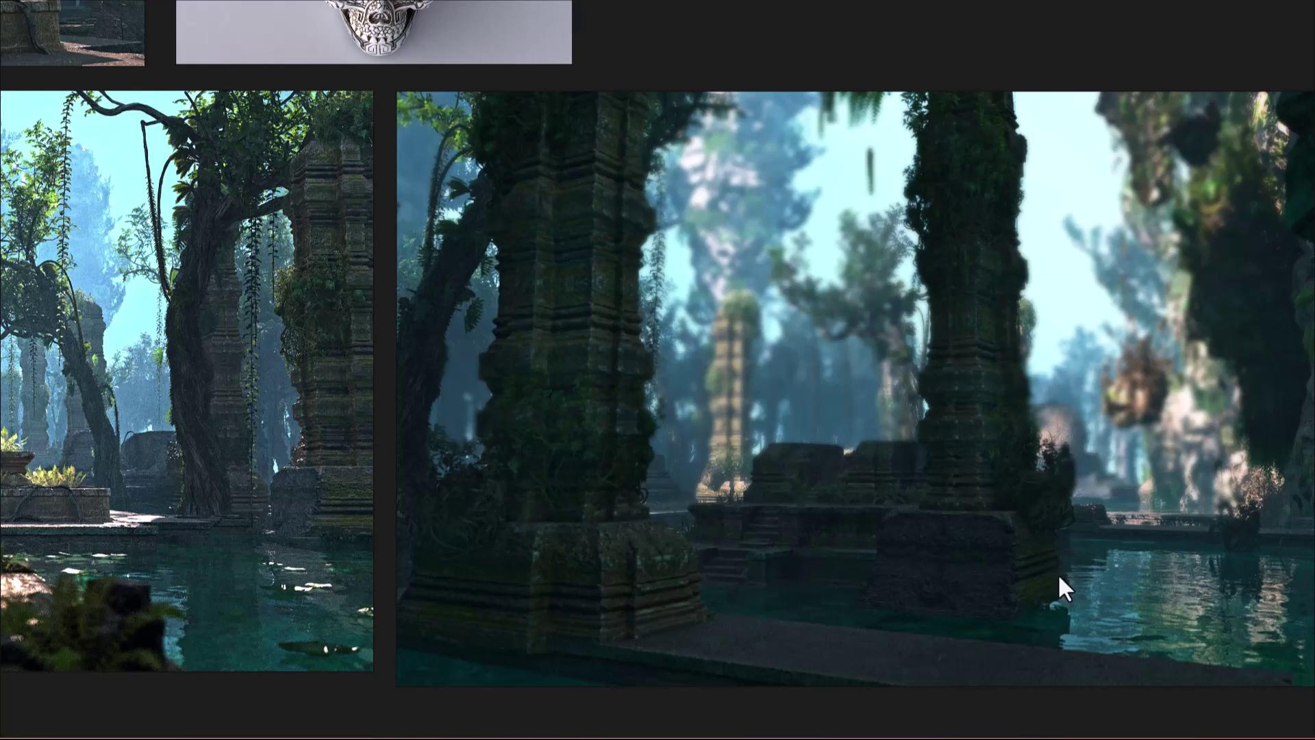
pyautogui.scroll(5, 1060, 575)
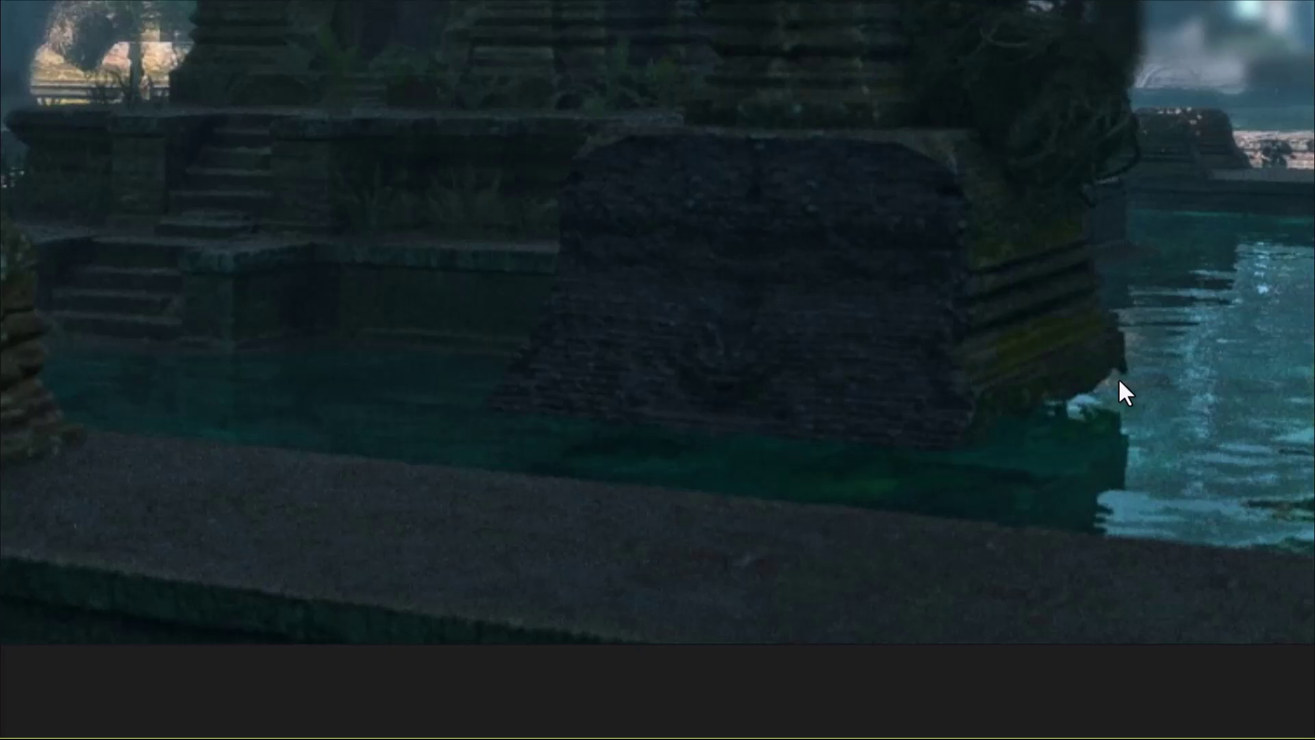
pyautogui.scroll(-5, 1118, 379)
pyautogui.moveTo(1032, 335); pyautogui.dragTo(1020, 485, button='middle')
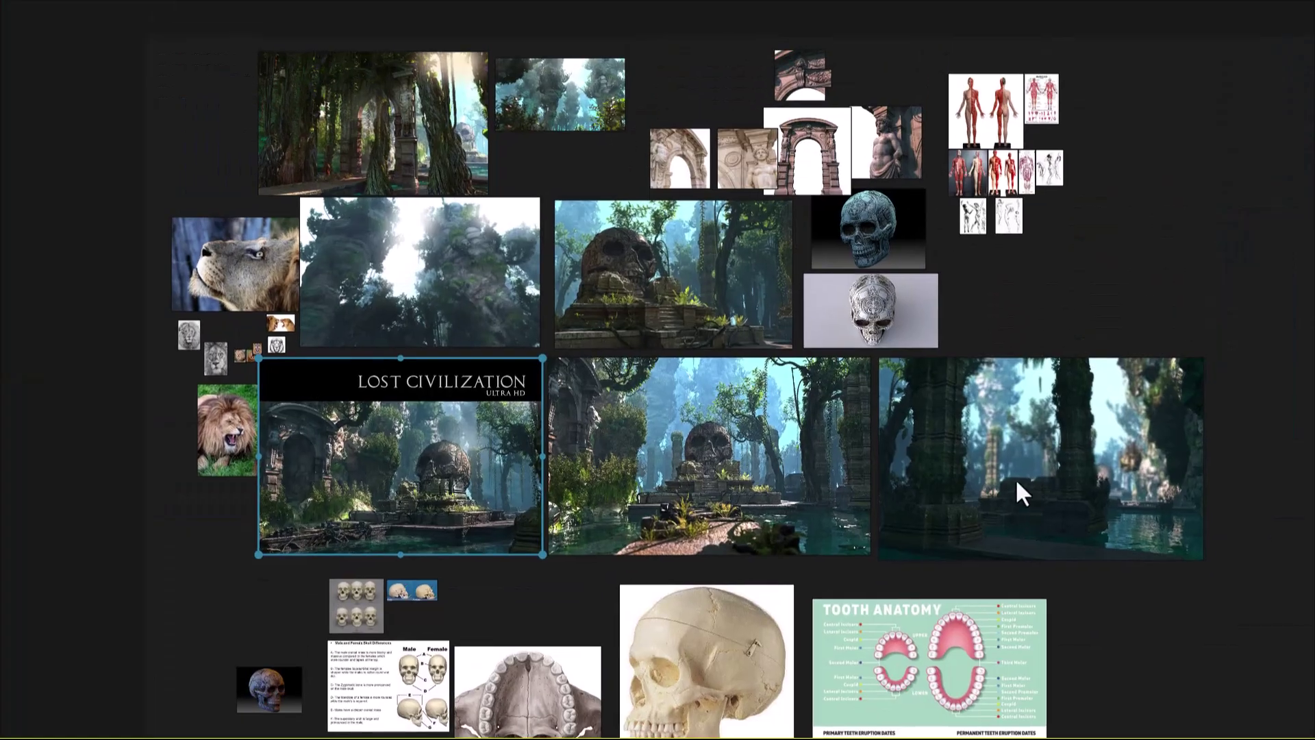
pyautogui.moveTo(1090, 369); pyautogui.dragTo(1019, 385, button='middle')
# Compare the restored reference window's skull temple image with the scene, select the background rock Rock_2 and minimize the board
pyautogui.click(1281, 8)
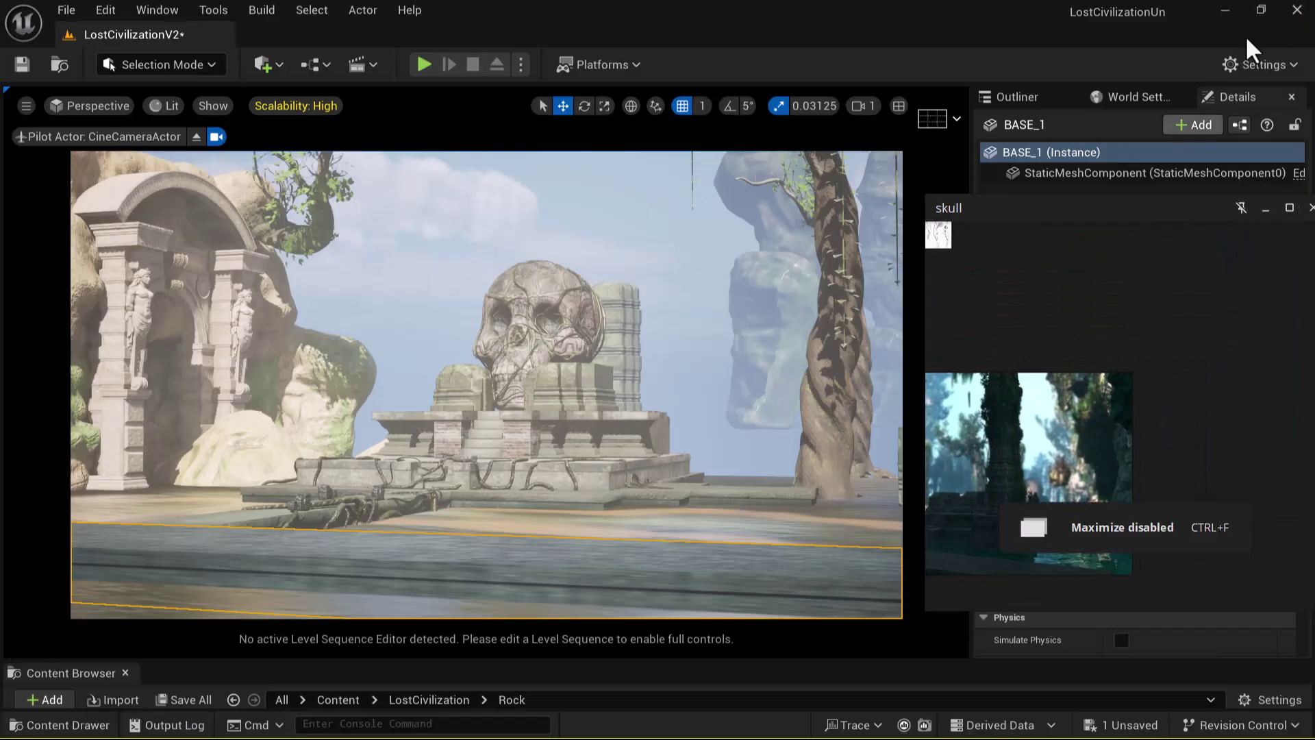
pyautogui.moveTo(1055, 460); pyautogui.dragTo(1226, 392, button='middle')
pyautogui.moveTo(942, 402); pyautogui.dragTo(1145, 441, button='middle')
pyautogui.scroll(2, 1150, 424)
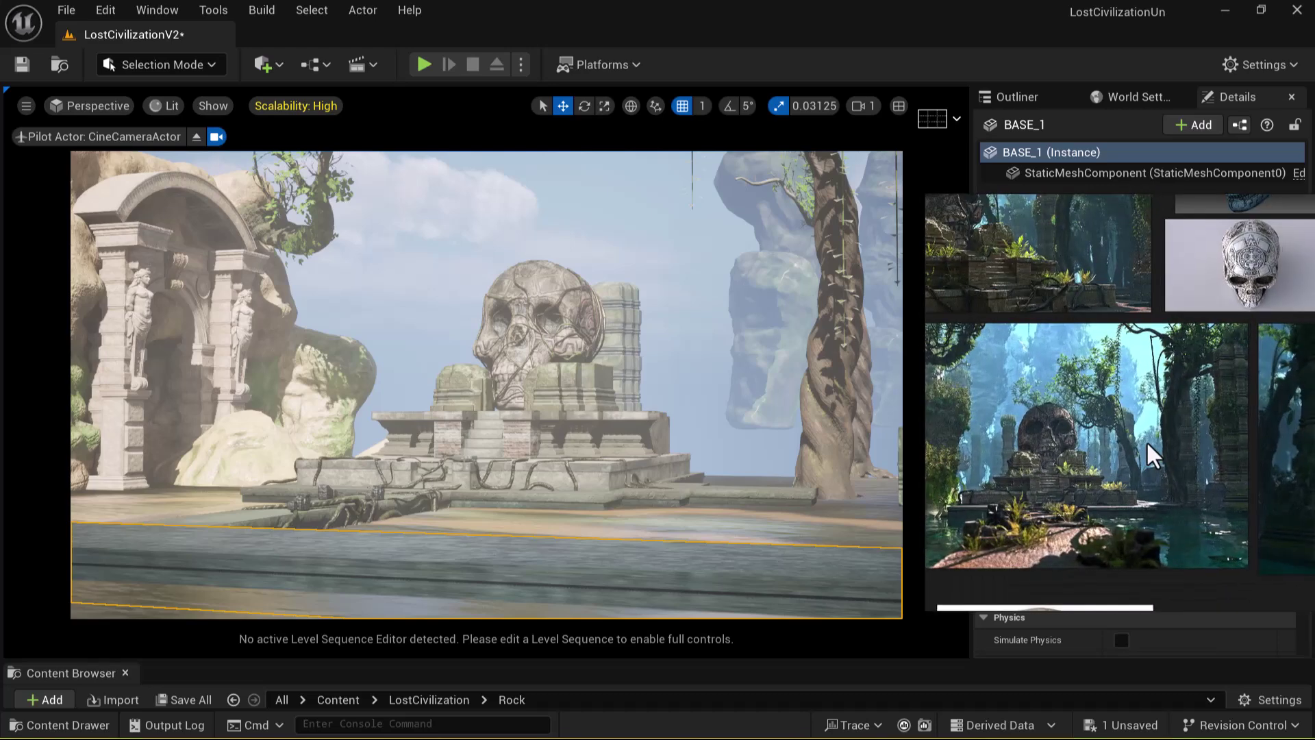
pyautogui.scroll(-2, 1146, 441)
pyautogui.click(727, 400)
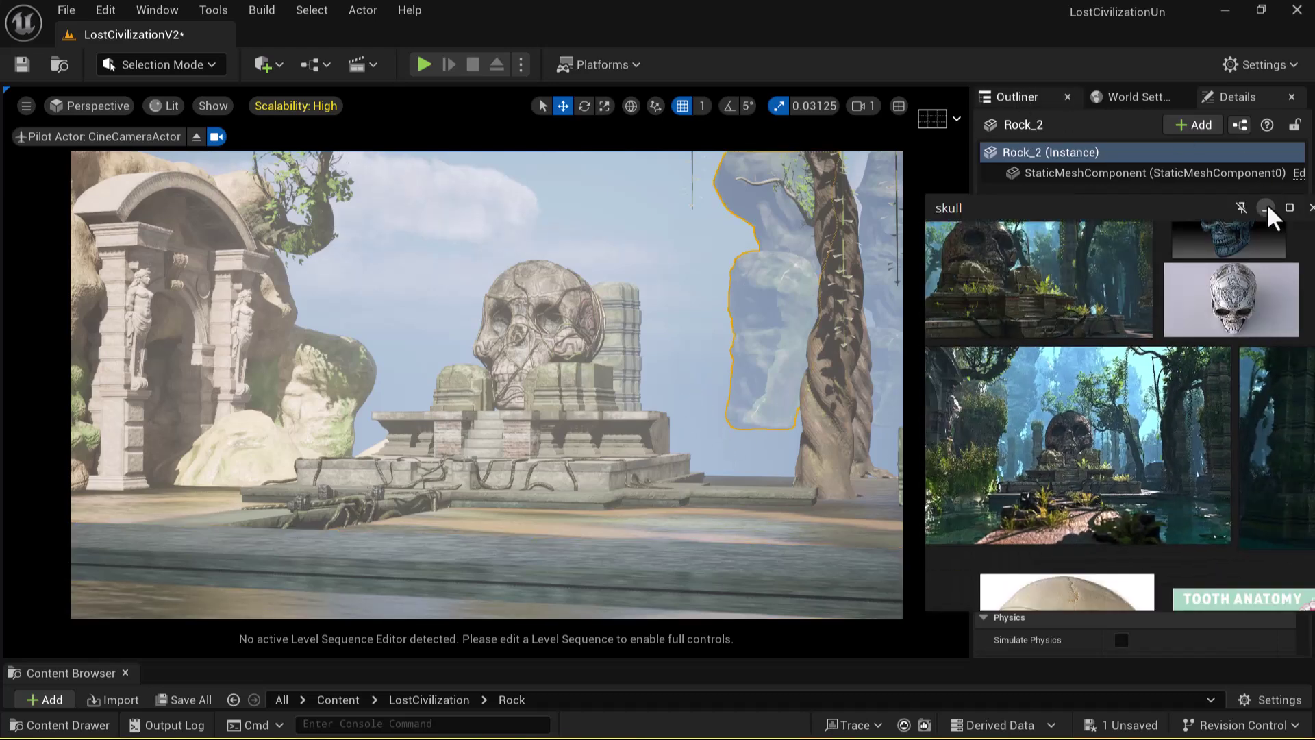
pyautogui.click(1269, 206)
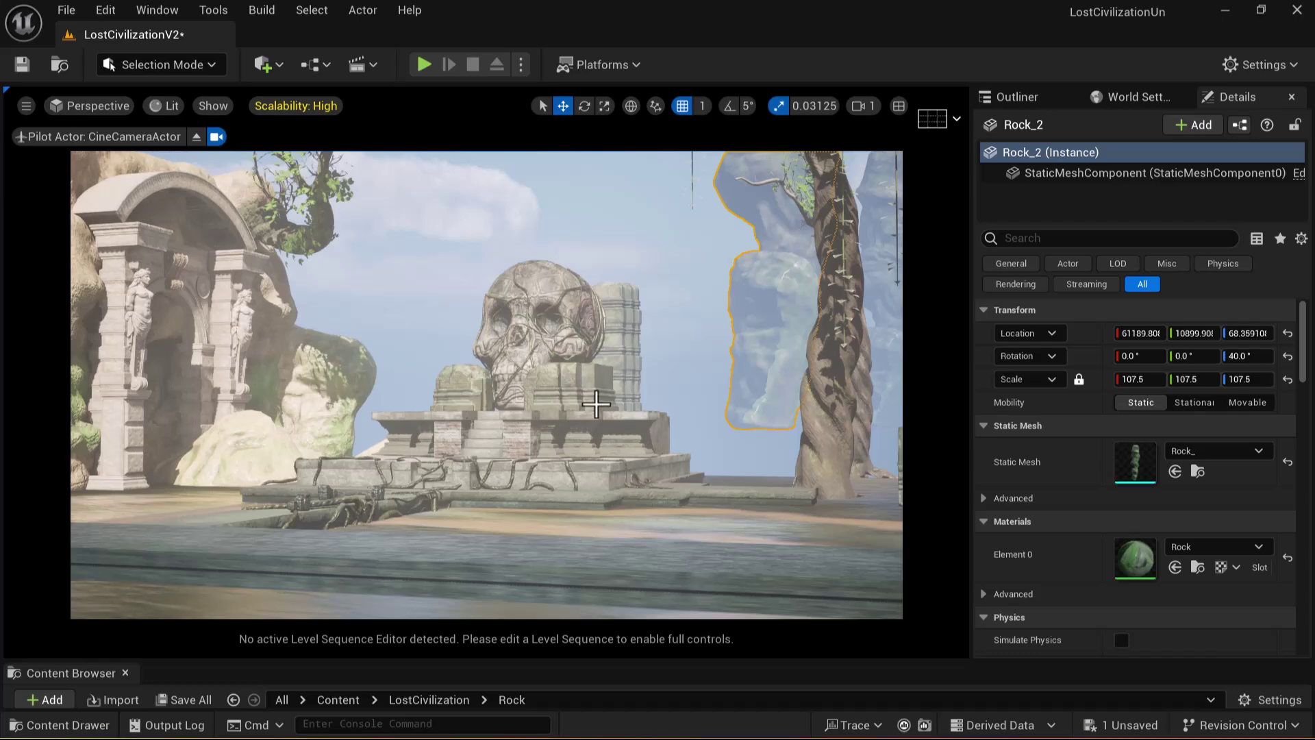
# Bring back the reference window and enlarge the Lost Civilization title image's temple and water beside the camera view
pyautogui.press('super')
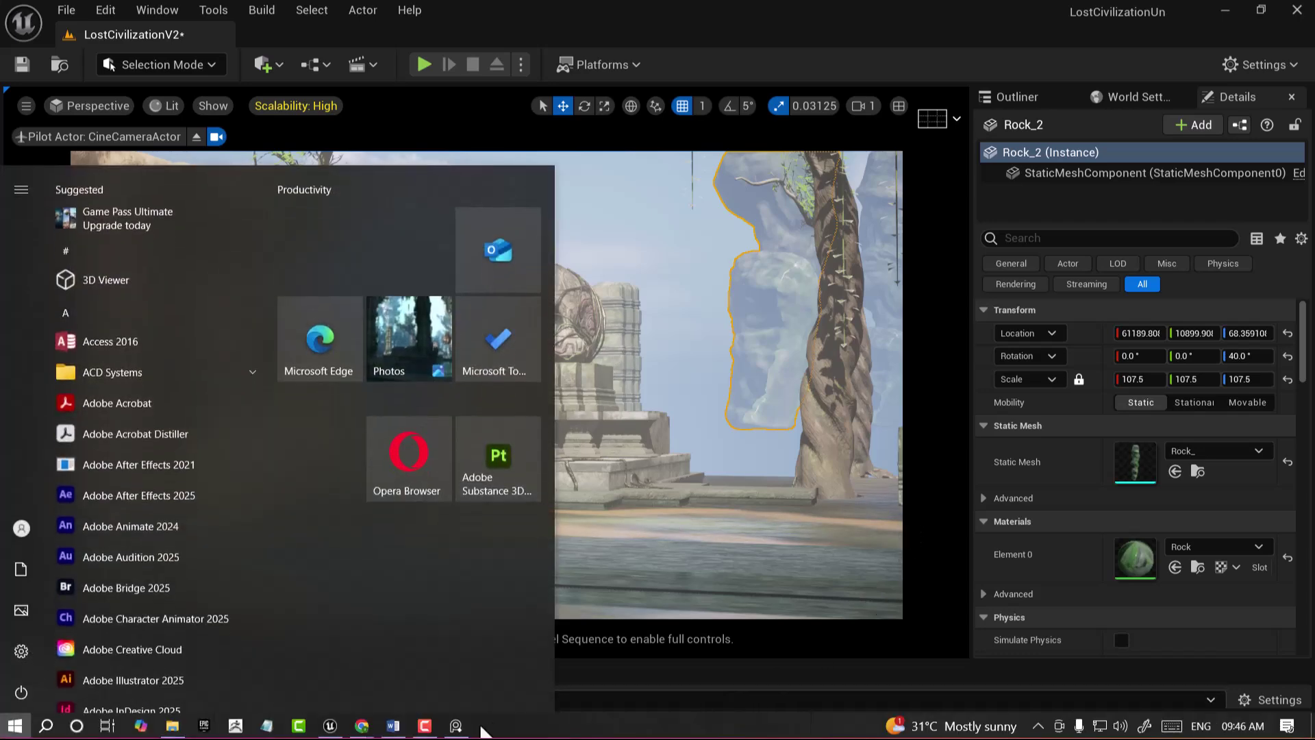
pyautogui.click(456, 729)
pyautogui.scroll(-4, 1074, 416)
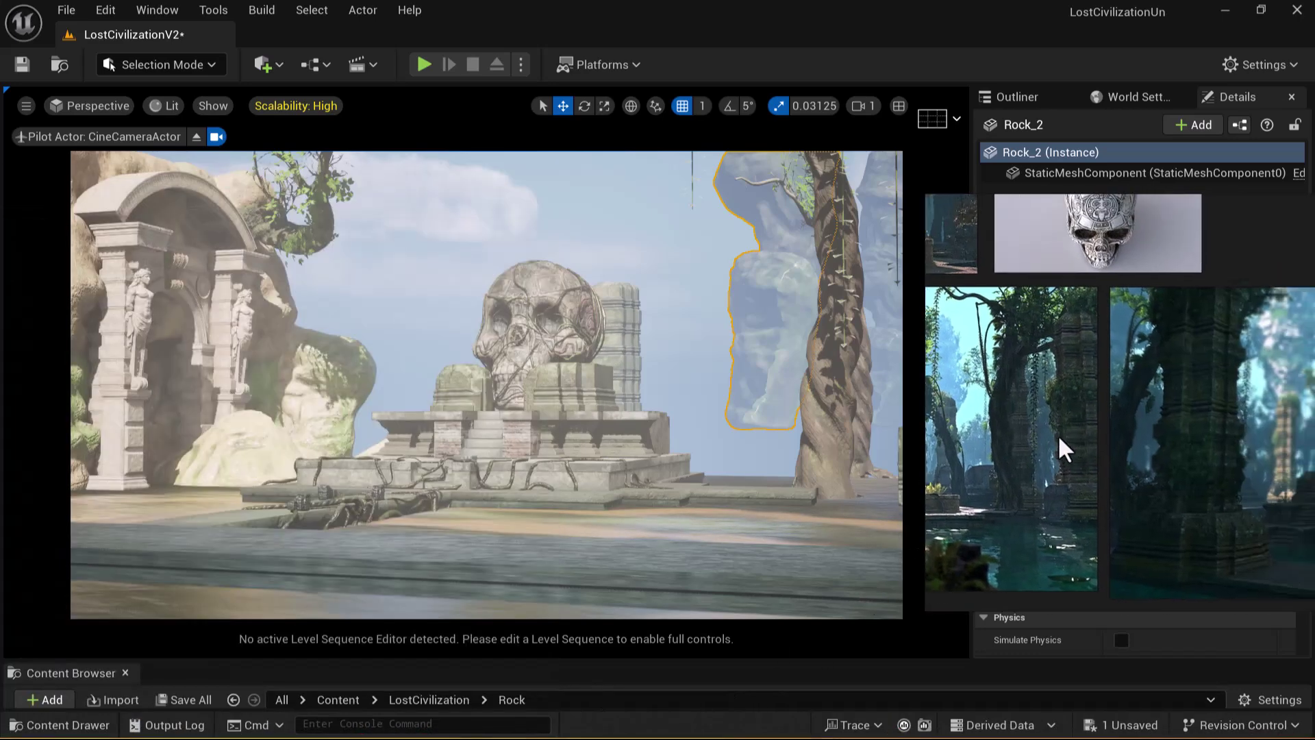
pyautogui.moveTo(1023, 414); pyautogui.dragTo(1142, 462, button='middle')
pyautogui.moveTo(940, 493); pyautogui.dragTo(1089, 476, button='middle')
pyautogui.scroll(2, 1126, 482)
pyautogui.moveTo(983, 573); pyautogui.dragTo(1131, 458, button='middle')
pyautogui.scroll(3, 1131, 458)
pyautogui.scroll(2, 1156, 456)
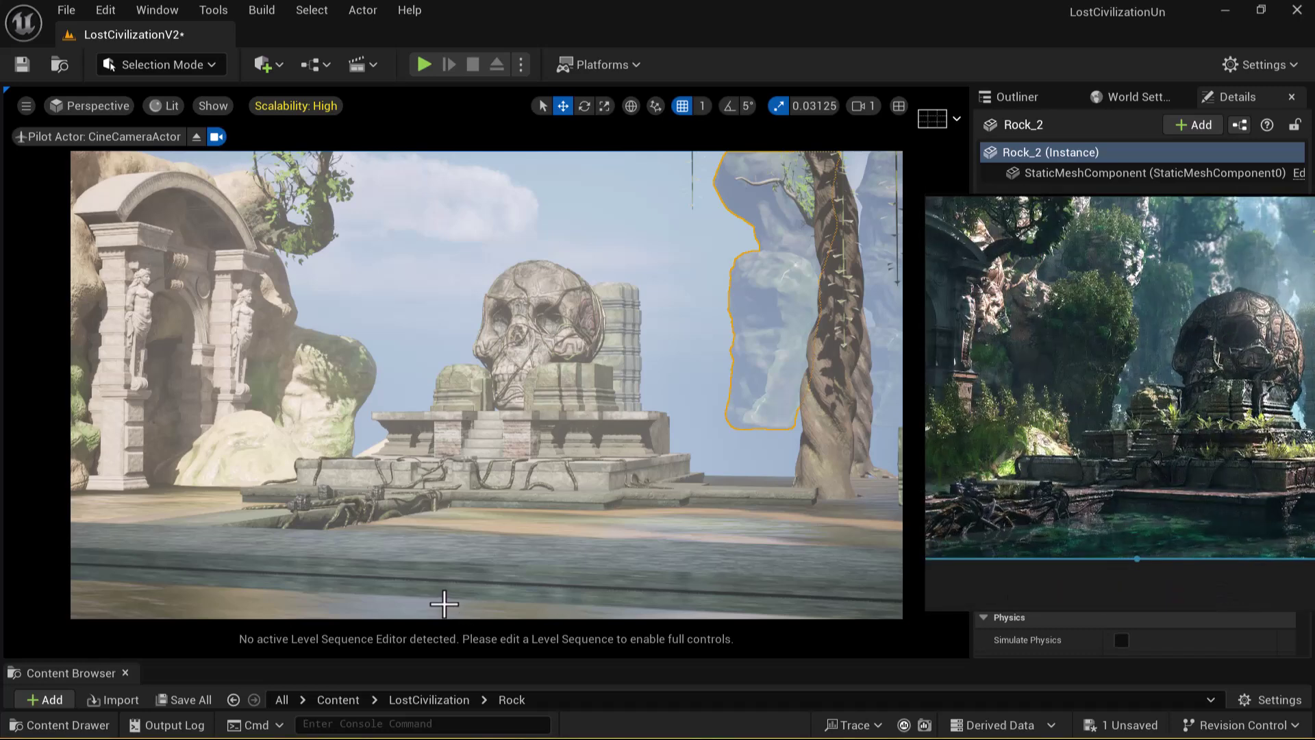
# Select the BASE_1 slab and shift the reference window aside, framing the gate and shoreline area of the title image
pyautogui.click(442, 565)
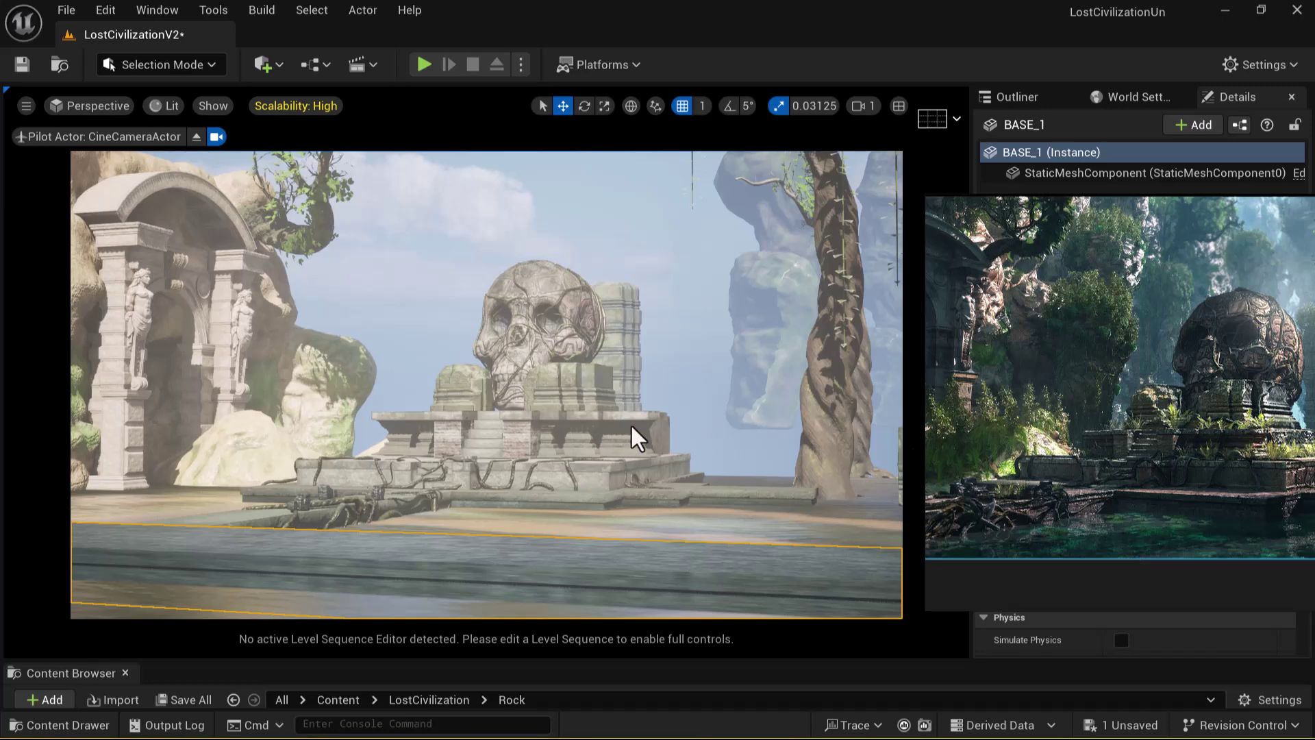
pyautogui.moveTo(1171, 215); pyautogui.dragTo(1288, 216)
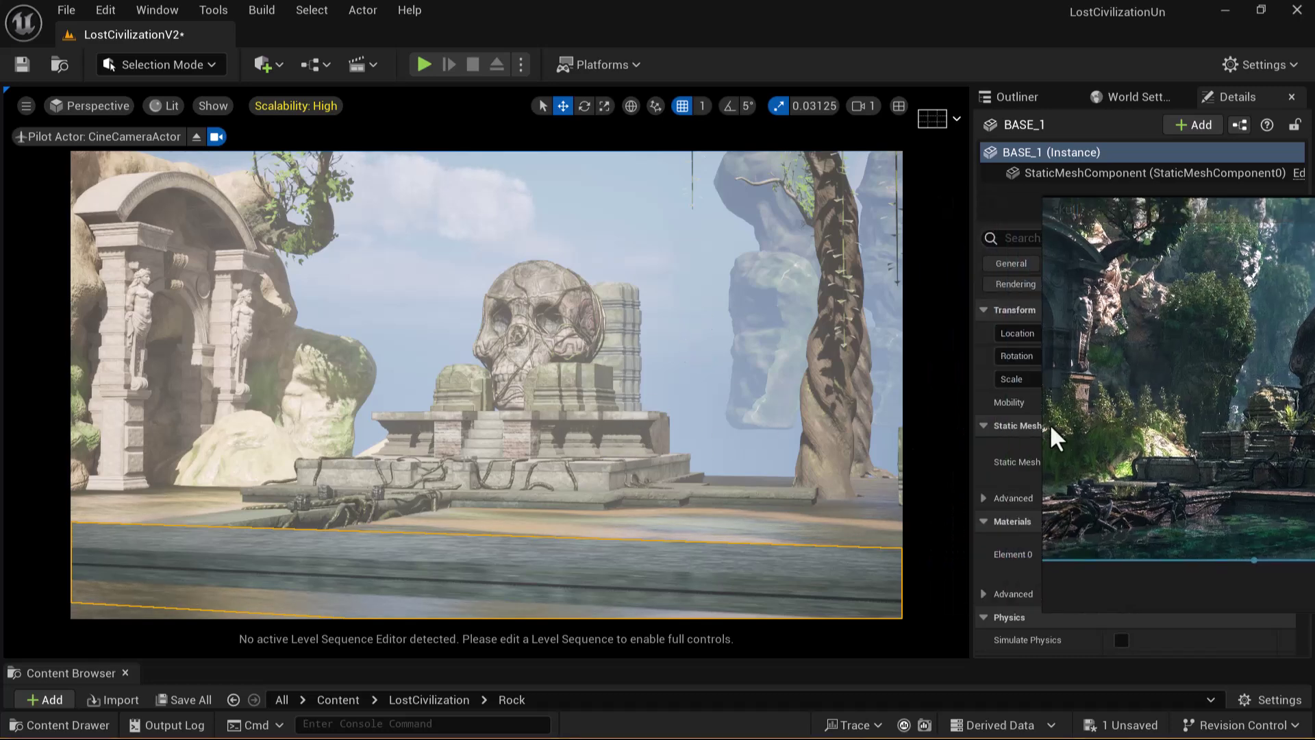
pyautogui.moveTo(1105, 382); pyautogui.dragTo(1225, 387, button='middle')
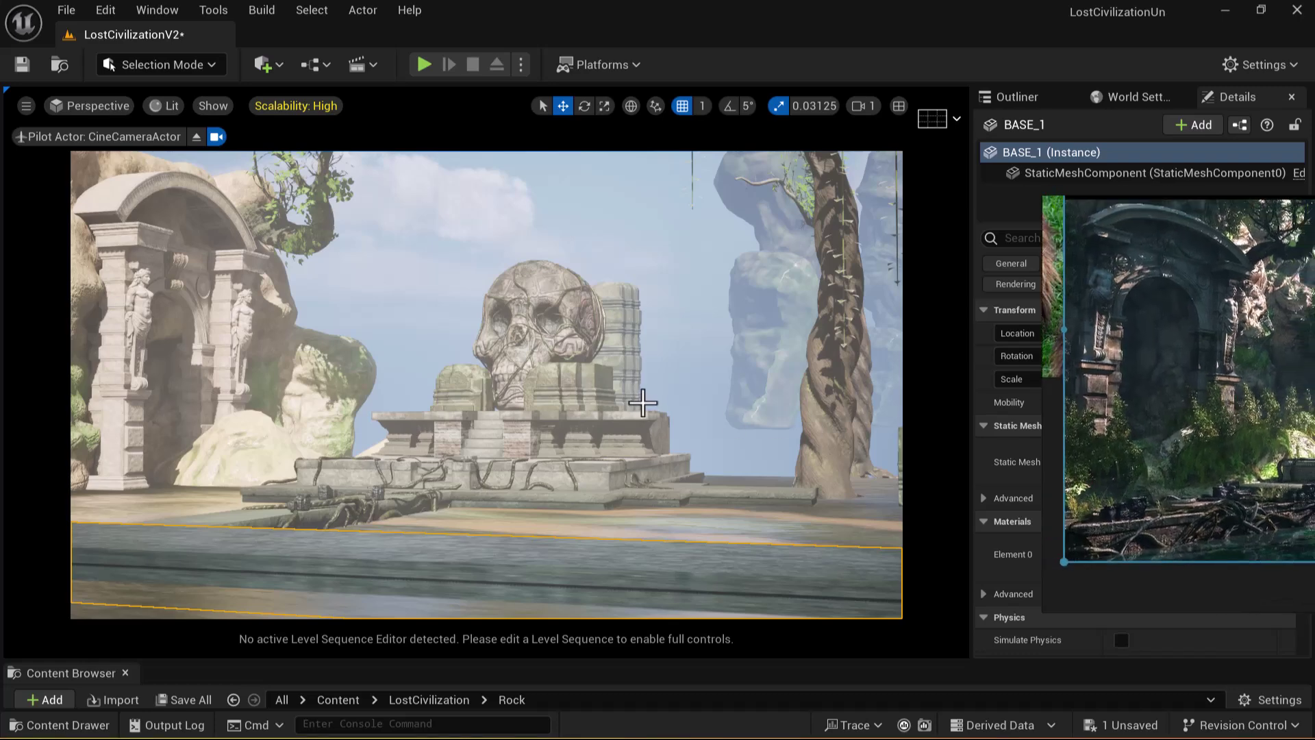
pyautogui.moveTo(1213, 411); pyautogui.dragTo(1154, 419)
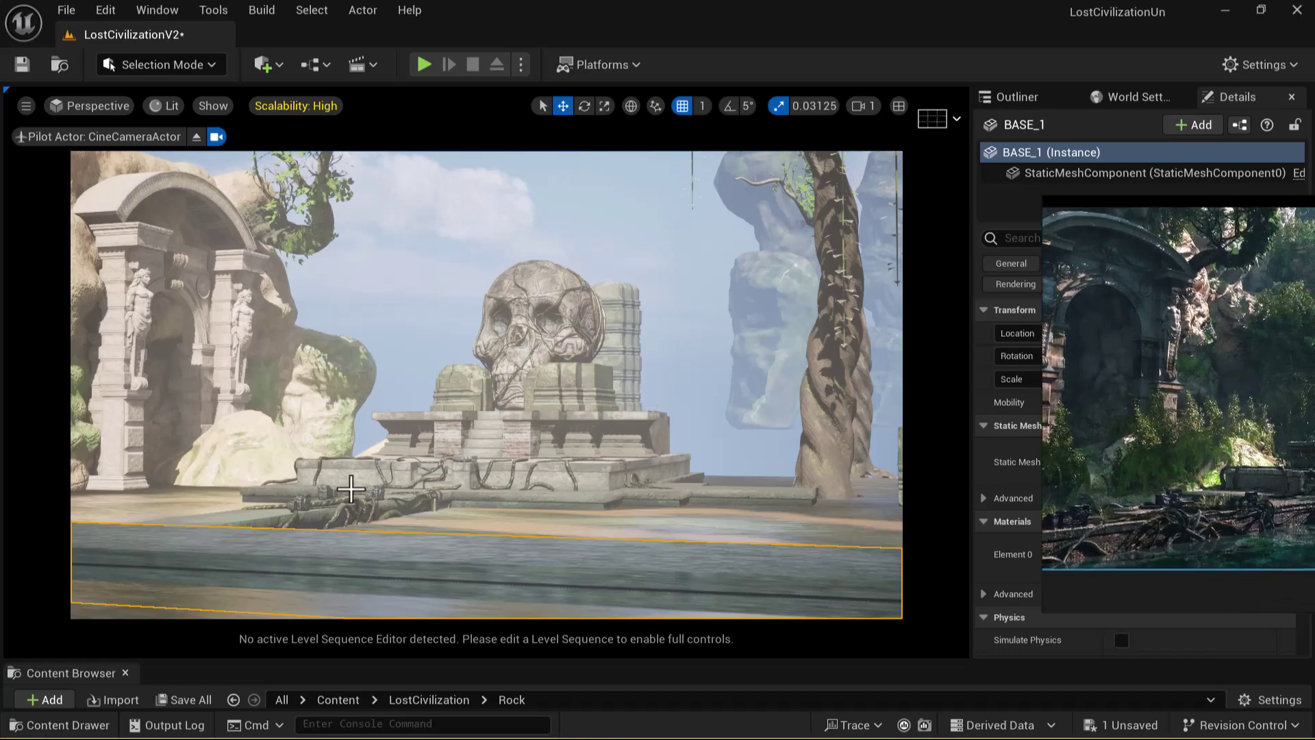
# Select Rock_3 at the foot of the gate and compare it with the same spot in the title image
pyautogui.click(260, 441)
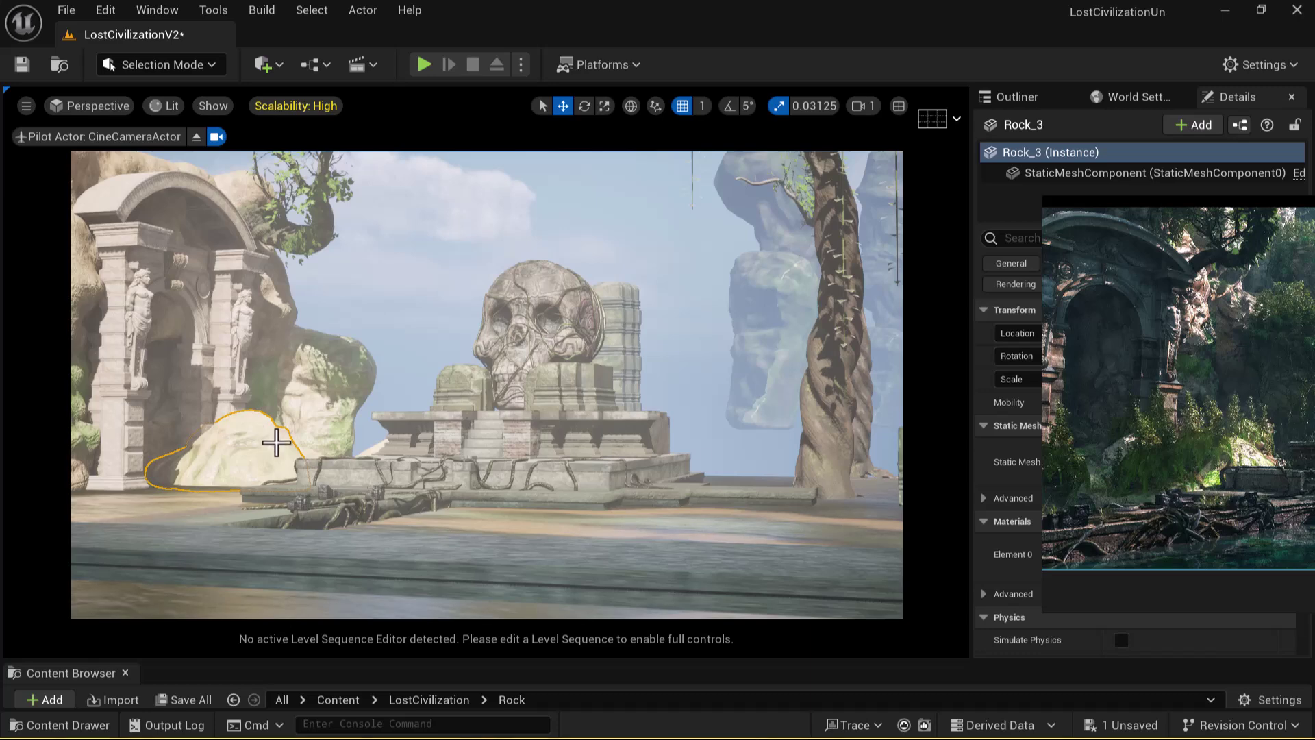
pyautogui.scroll(5, 1181, 425)
pyautogui.scroll(-5, 1182, 482)
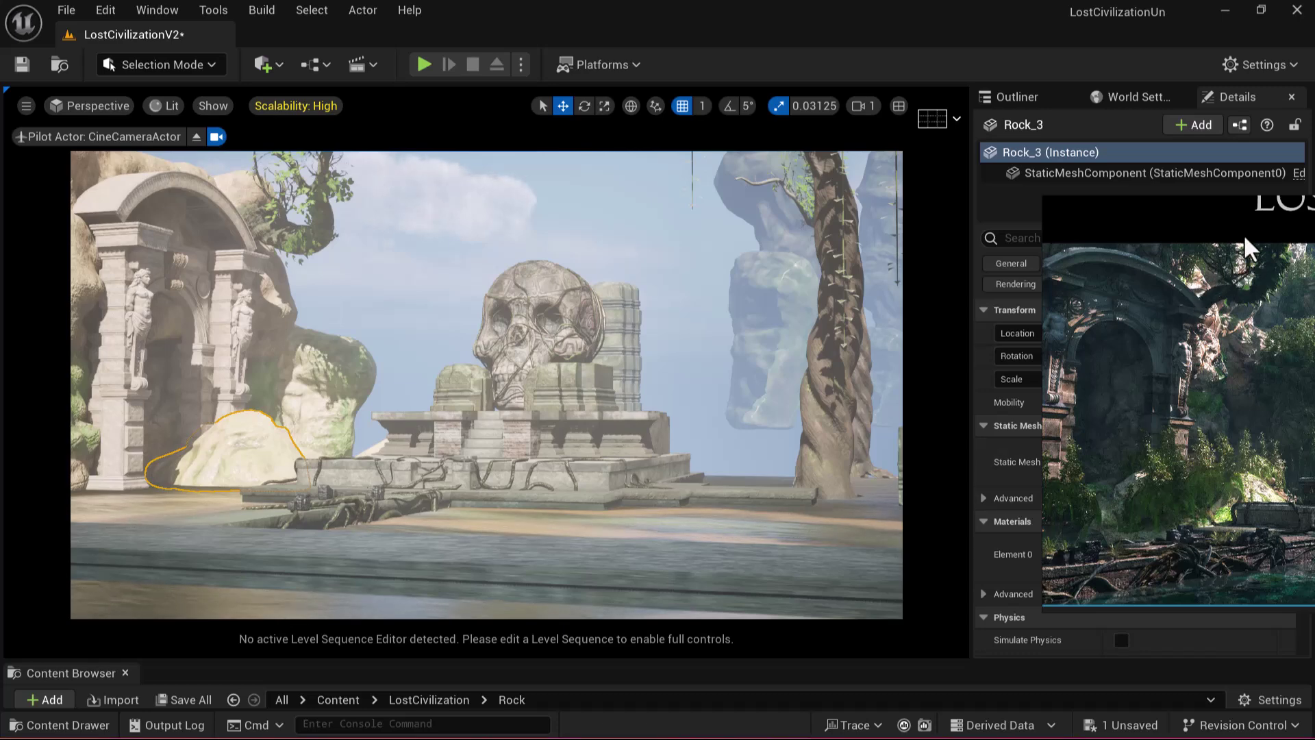
# Move the reference window beside the camera view, shrink it and frame the title image's gate and skull temple
pyautogui.moveTo(1243, 223)
pyautogui.moveTo(1237, 218); pyautogui.dragTo(1024, 270)
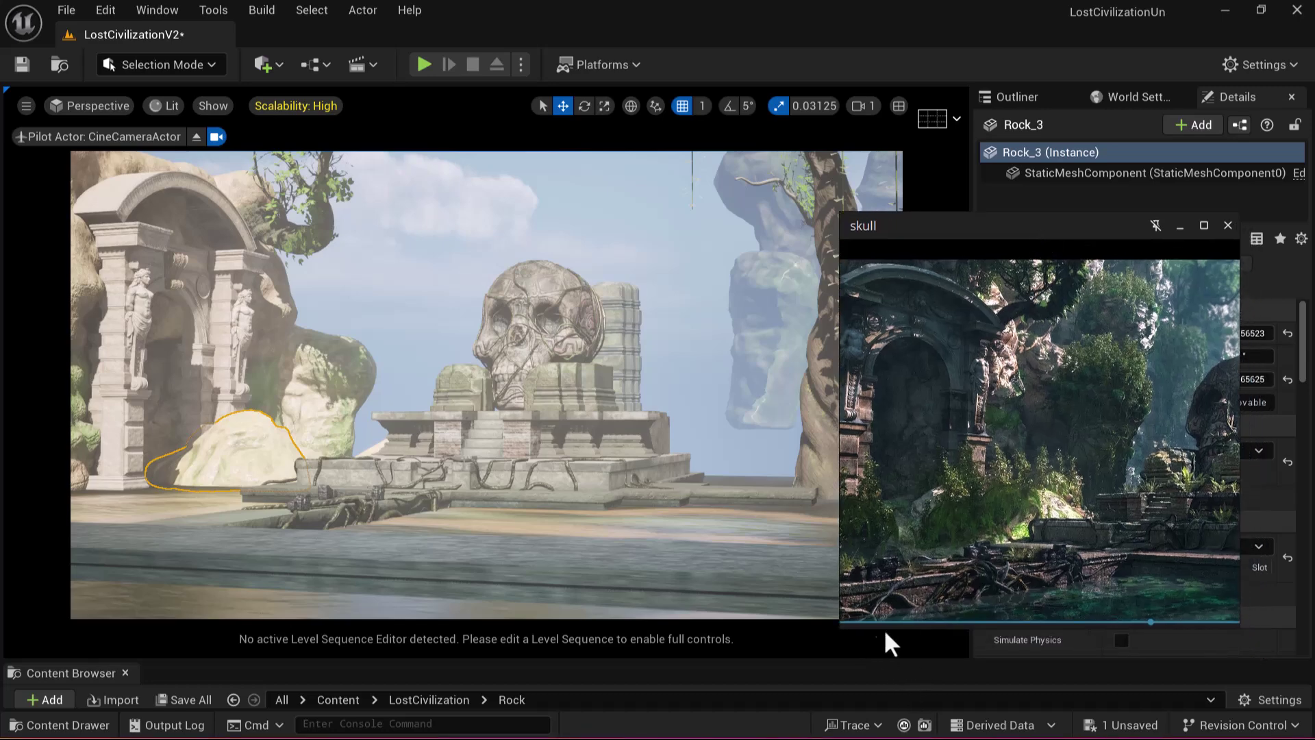
pyautogui.moveTo(836, 625); pyautogui.dragTo(918, 511)
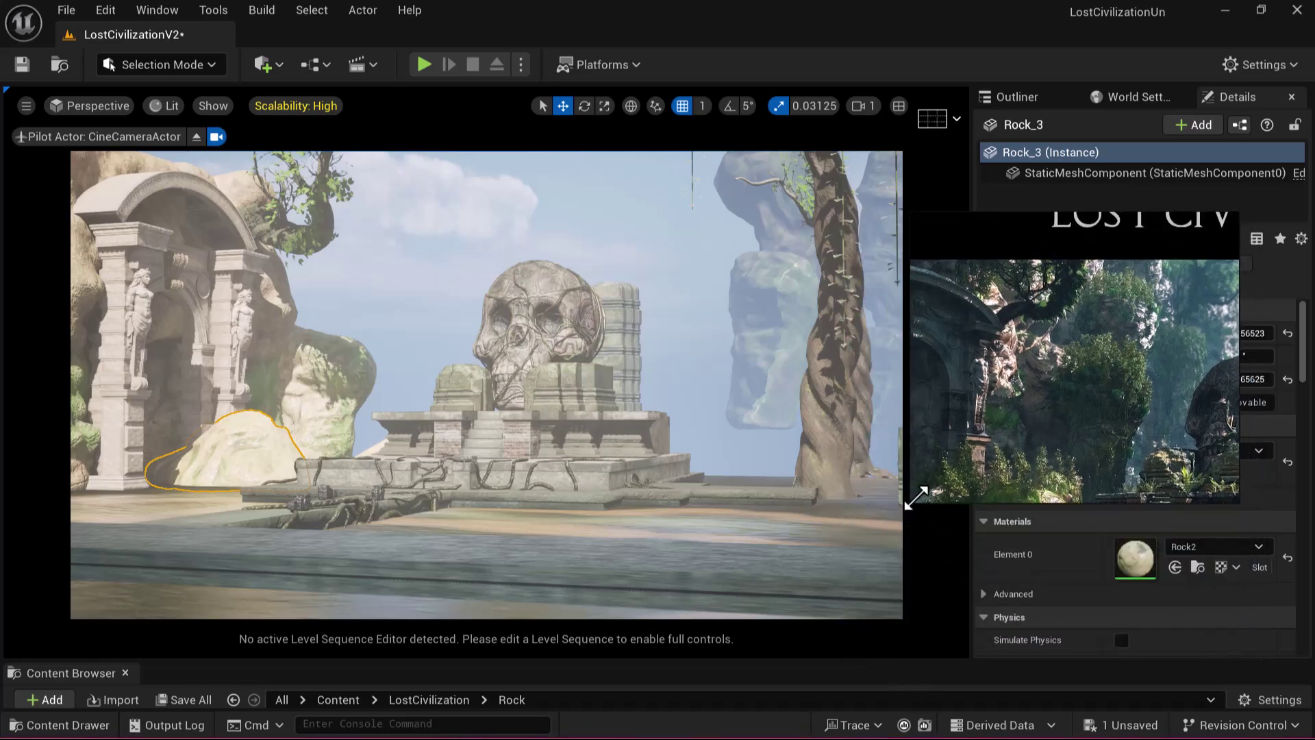
pyautogui.scroll(-4, 1007, 349)
pyautogui.scroll(2, 1028, 396)
pyautogui.moveTo(1051, 439); pyautogui.dragTo(1117, 387, button='middle')
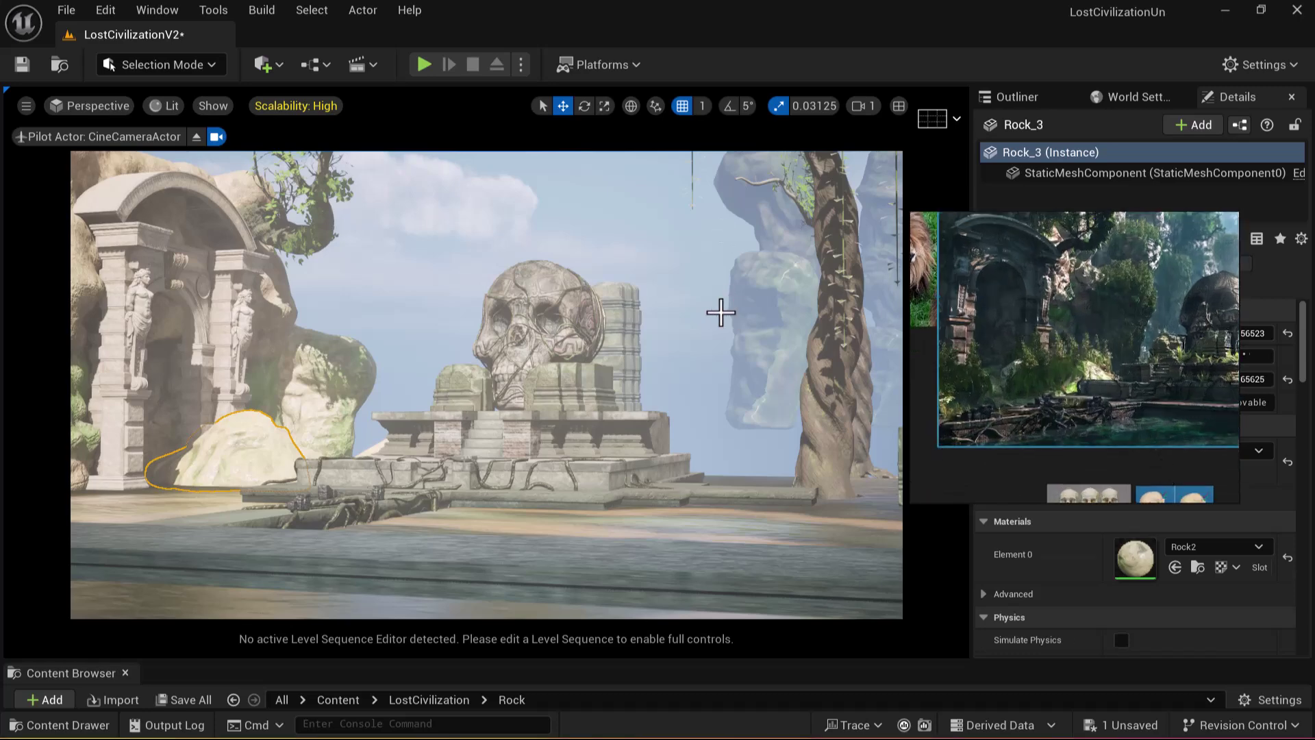
# Switch to the four-viewport layout, frame Rock_3 in the free perspective view, duplicate it and lower the copy
pyautogui.click(721, 312)
pyautogui.click(896, 105)
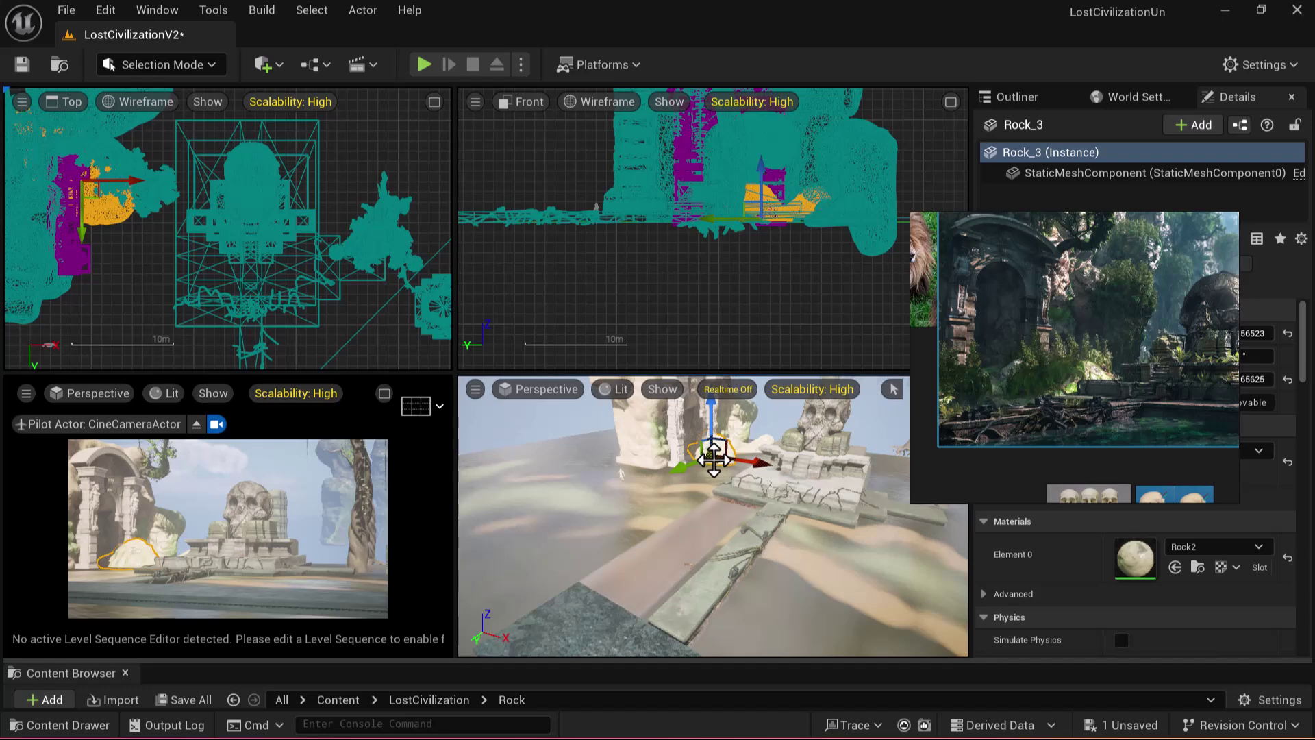
pyautogui.press('f')
pyautogui.keyDown('alt'); pyautogui.moveTo(661, 568); pyautogui.dragTo(629, 580); pyautogui.keyUp('alt')
pyautogui.moveTo(666, 525); pyautogui.dragTo(666, 531)
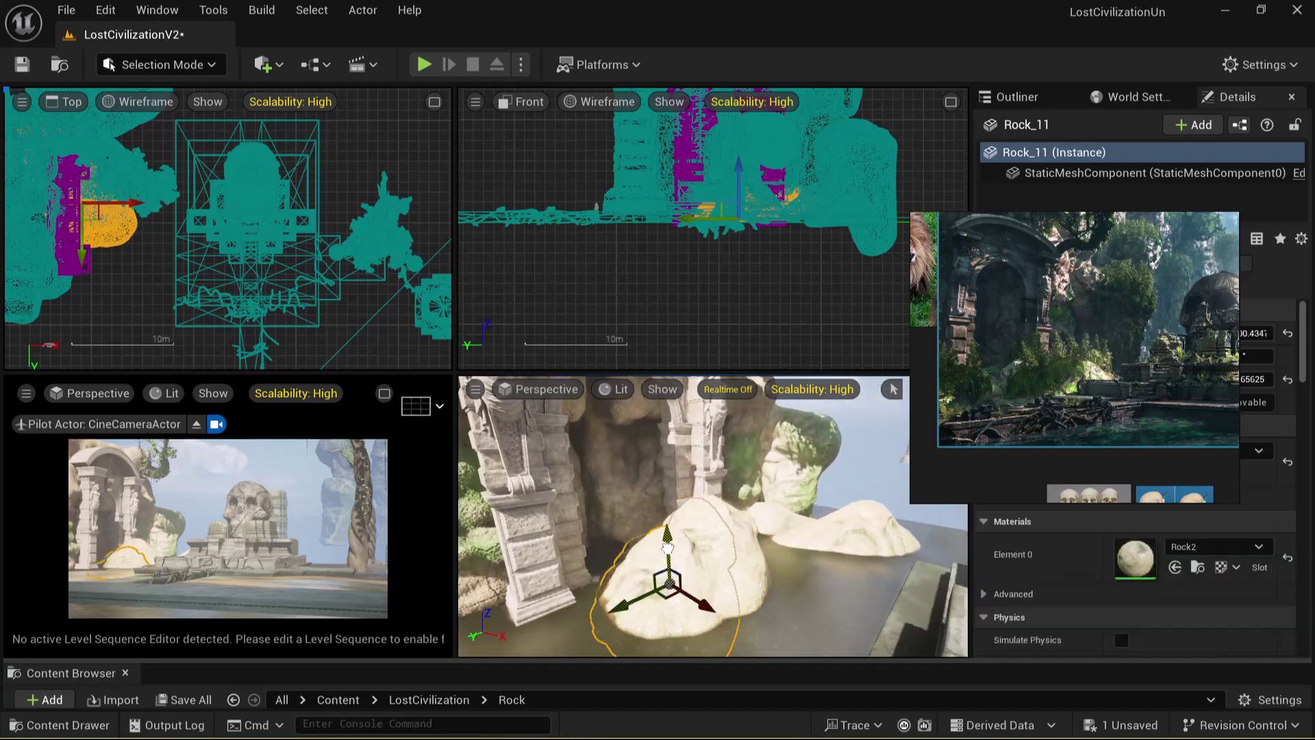
# Rotate the lowered rock copy about its vertical axis toward the gate's front pillar, checking the gate's foot in the reference image
pyautogui.press('e')
pyautogui.moveTo(639, 617); pyautogui.dragTo(731, 612)
pyautogui.hotkey('ctrl', 'z')
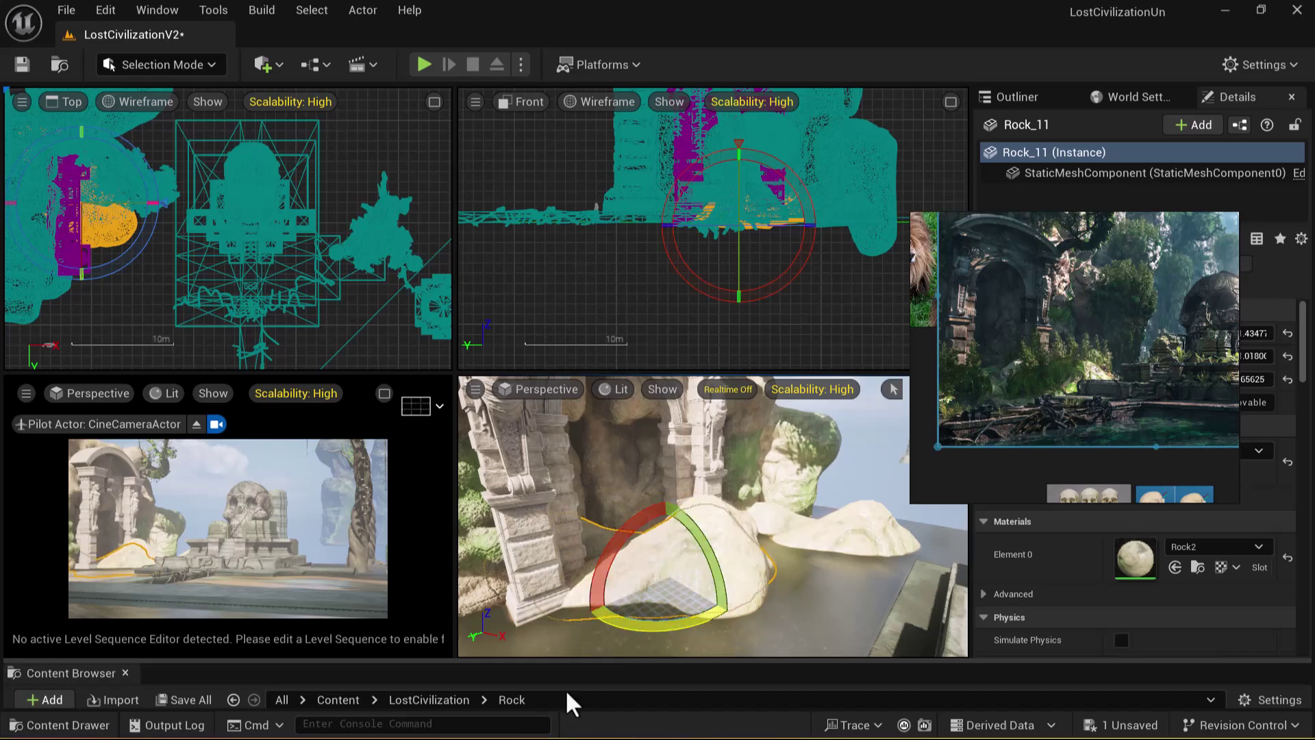
pyautogui.moveTo(634, 622); pyautogui.dragTo(691, 616)
pyautogui.scroll(4, 1072, 359)
pyautogui.moveTo(1110, 347); pyautogui.dragTo(1147, 340, button='middle')
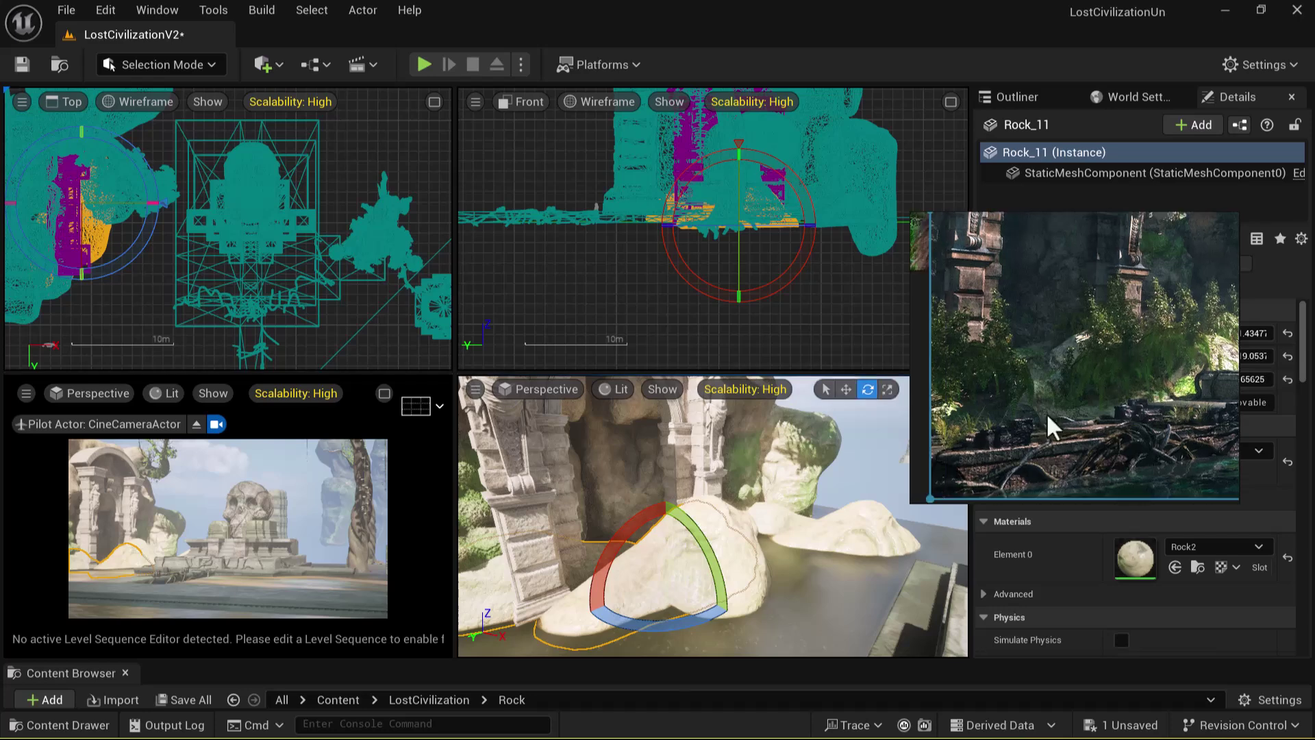
# Turn the rock copy further around its vertical axis so it wraps the front pillar's base, and shift it toward the gate
pyautogui.click(686, 587)
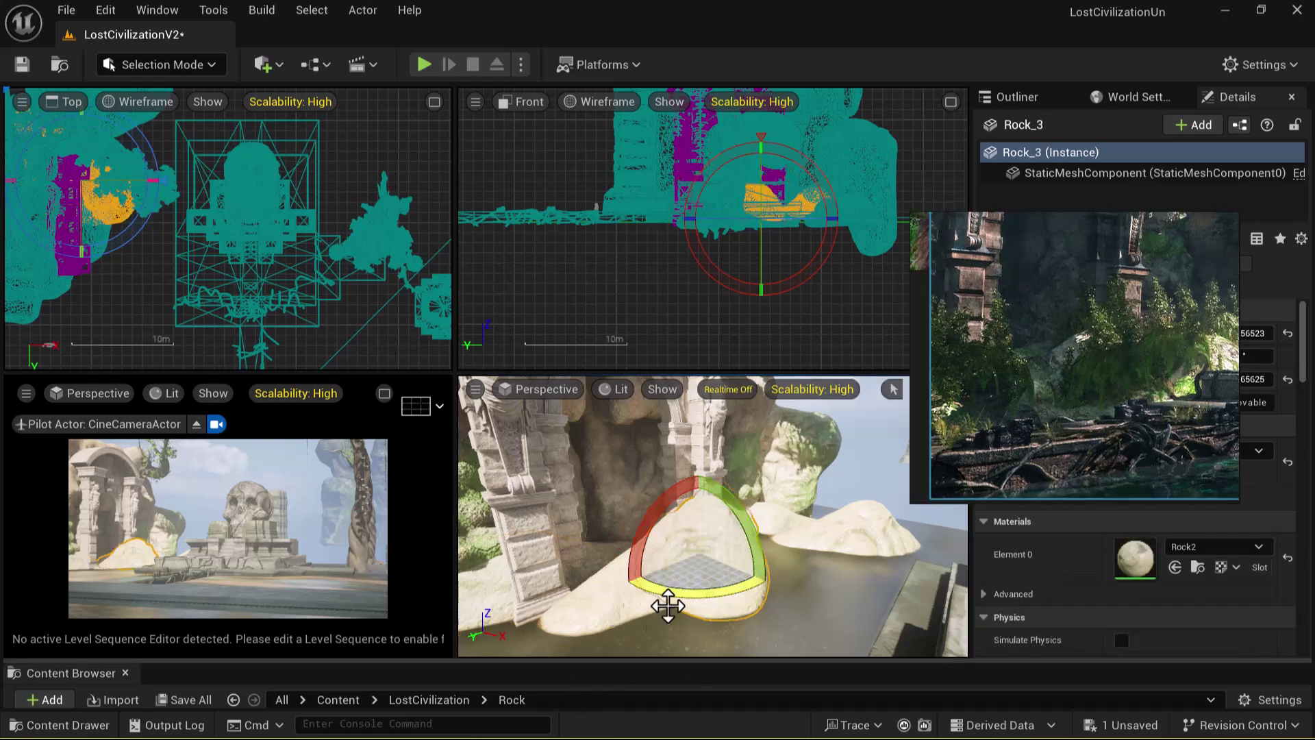
pyautogui.press('w')
pyautogui.click(609, 609)
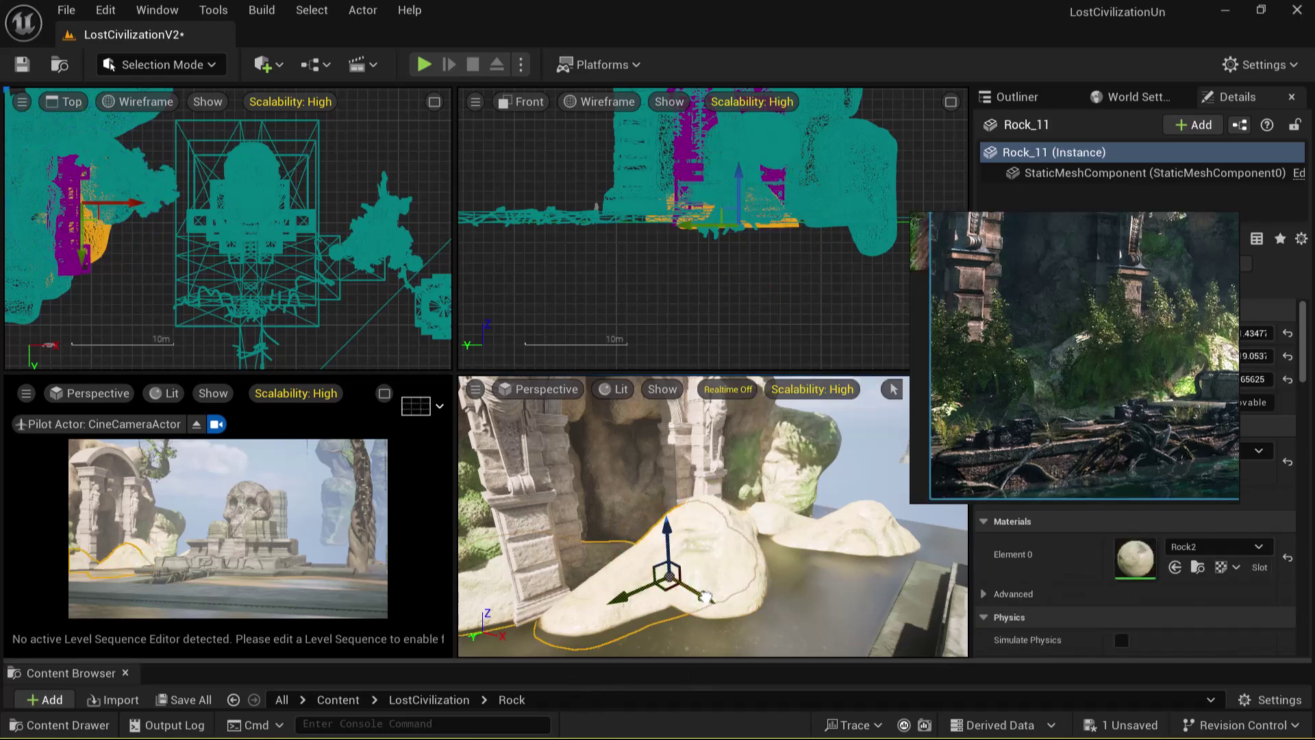
pyautogui.press('e')
pyautogui.moveTo(626, 629); pyautogui.dragTo(652, 622)
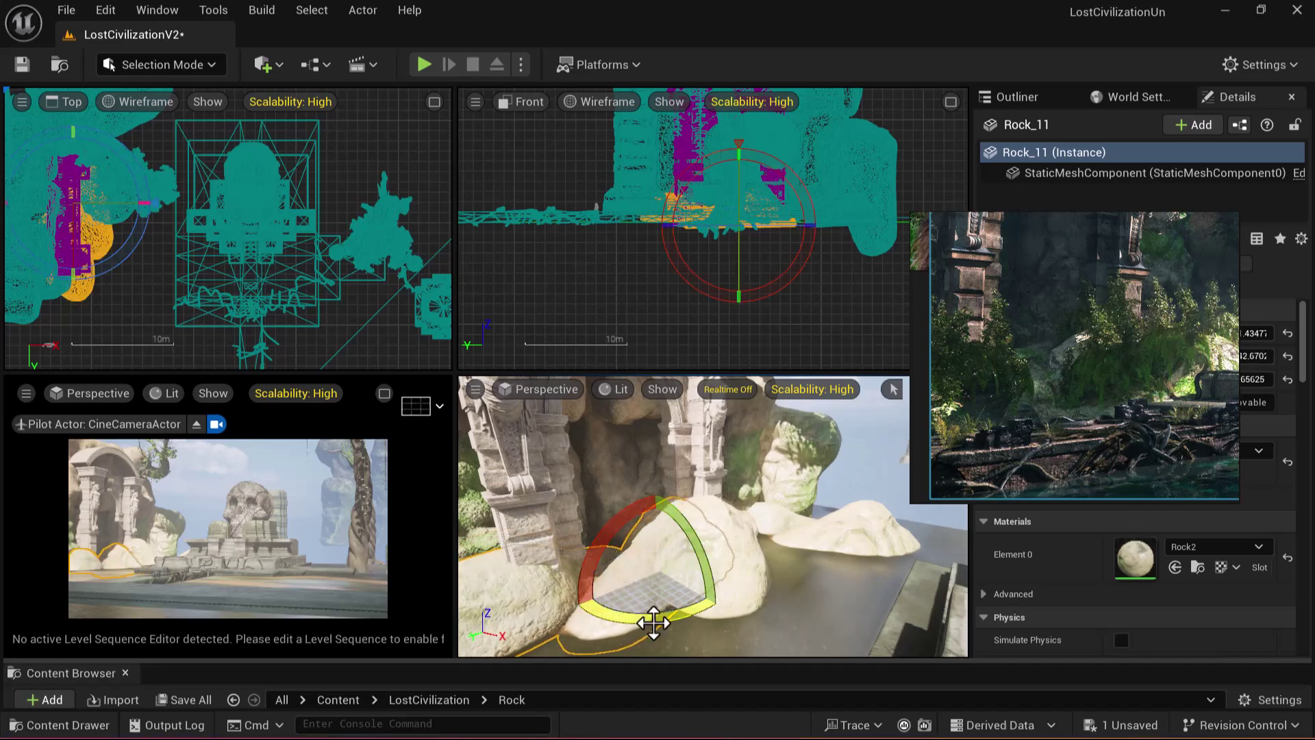
pyautogui.press('w')
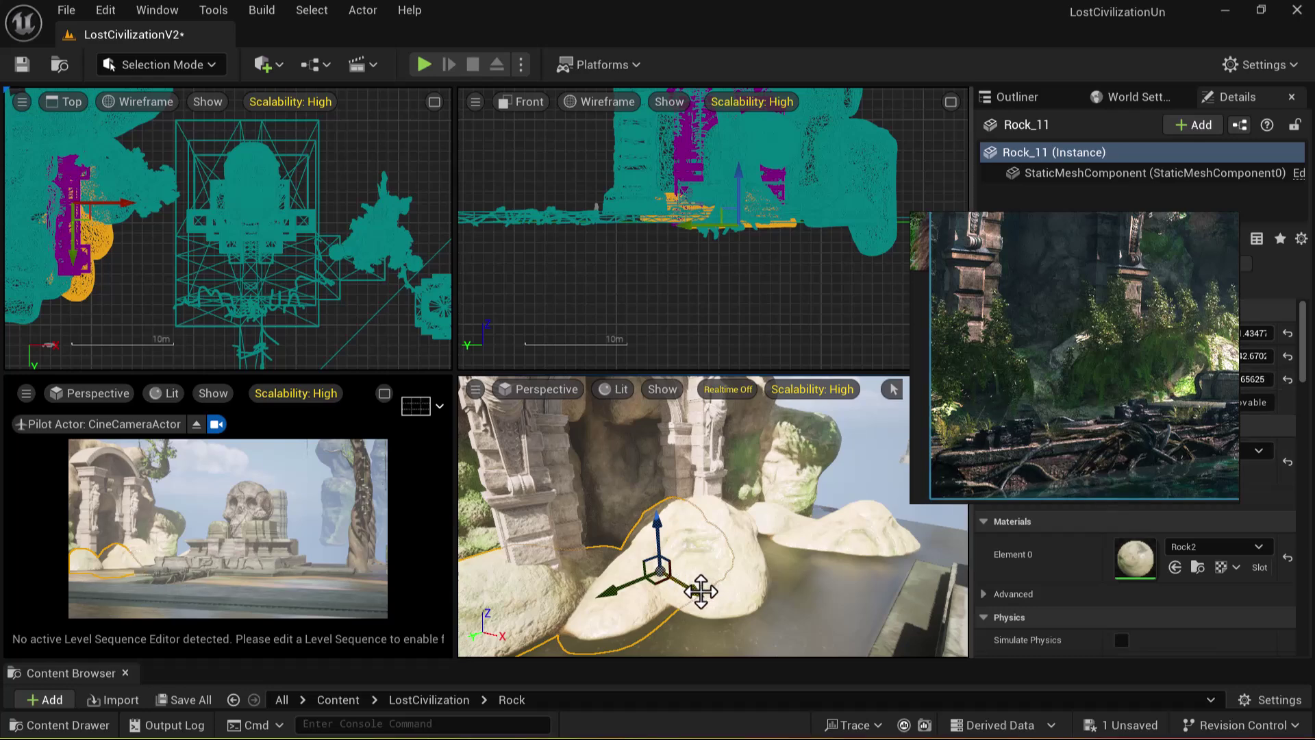
pyautogui.moveTo(701, 590); pyautogui.dragTo(689, 583)
# Fine-tune the rock copy's rotation, push it closer to the gate and sink it slightly into the ground
pyautogui.press('e')
pyautogui.moveTo(625, 614); pyautogui.dragTo(634, 614)
pyautogui.moveTo(708, 598); pyautogui.dragTo(672, 579)
pyautogui.press('w')
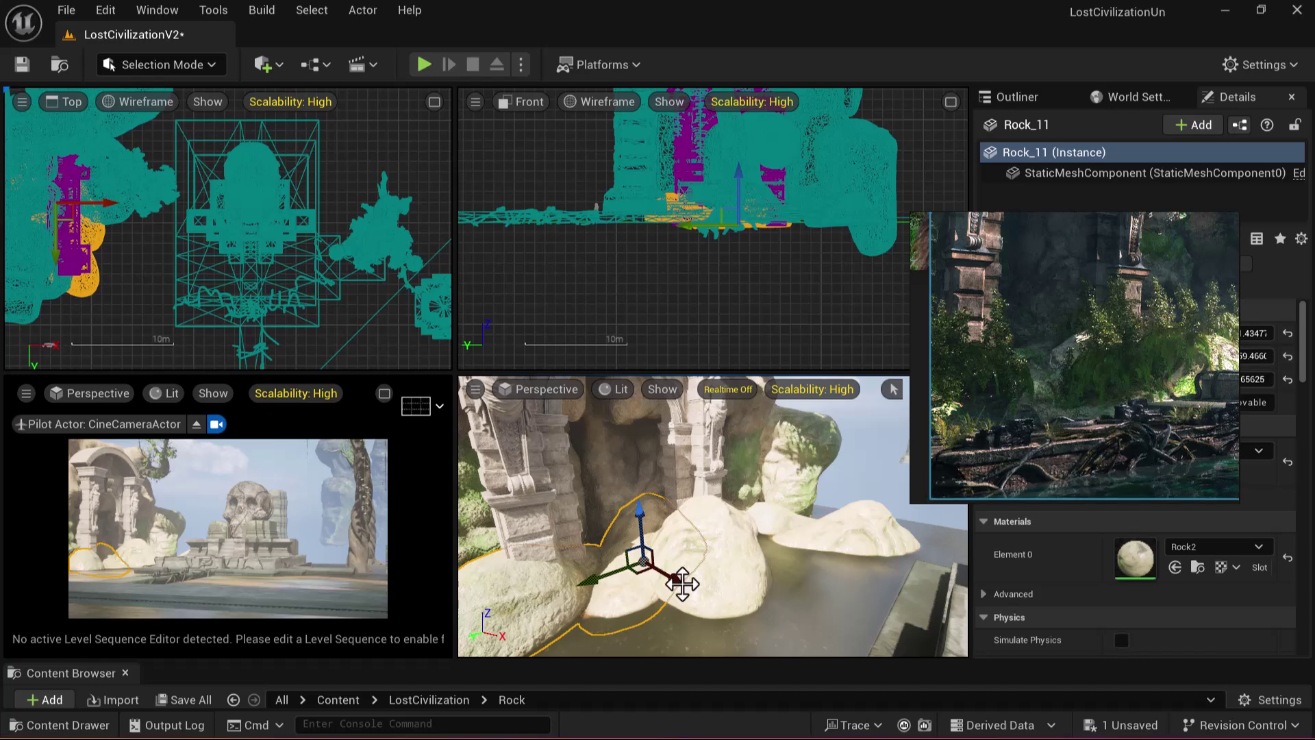
pyautogui.press('e')
pyautogui.moveTo(628, 595)
pyautogui.mouseDown()
pyautogui.moveTo(694, 586)
pyautogui.moveTo(628, 596)
pyautogui.mouseUp()
pyautogui.press('w')
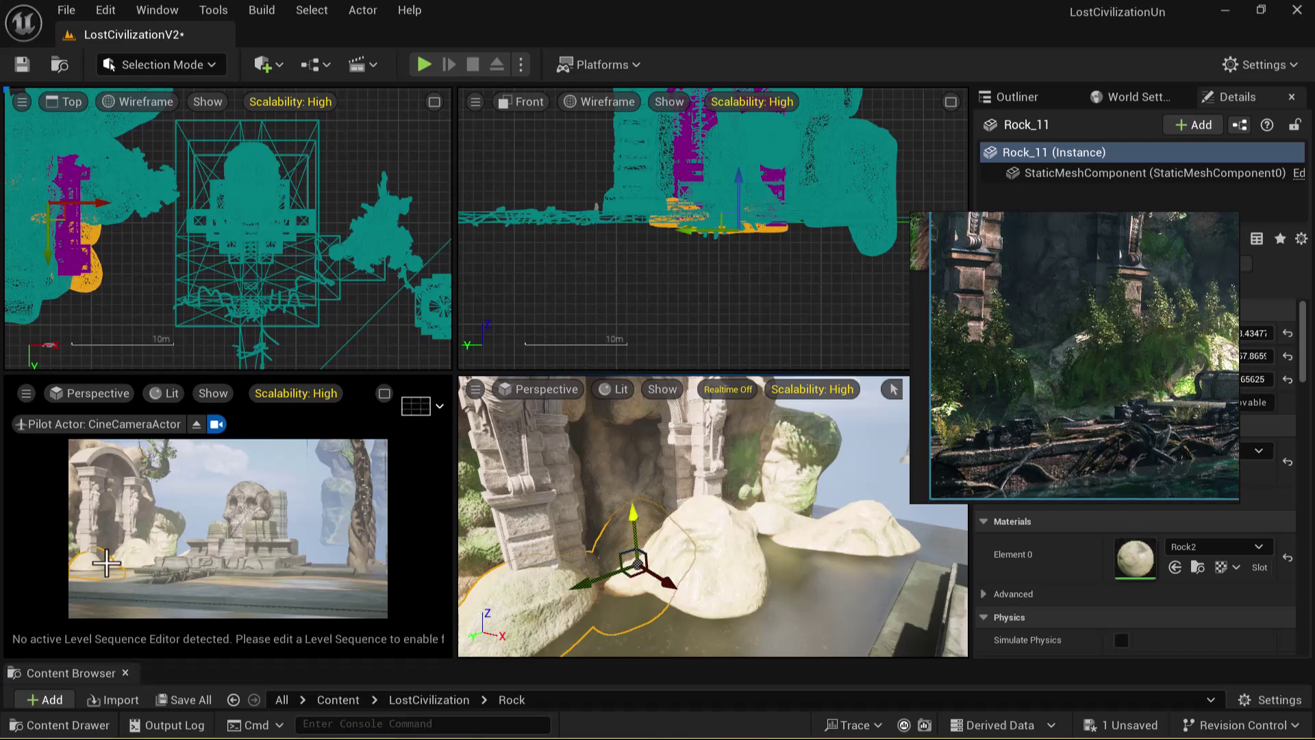
# Select and frame the original Rock_3, lower it into the ground to match the reference, and minimize the reference window
pyautogui.click(726, 562)
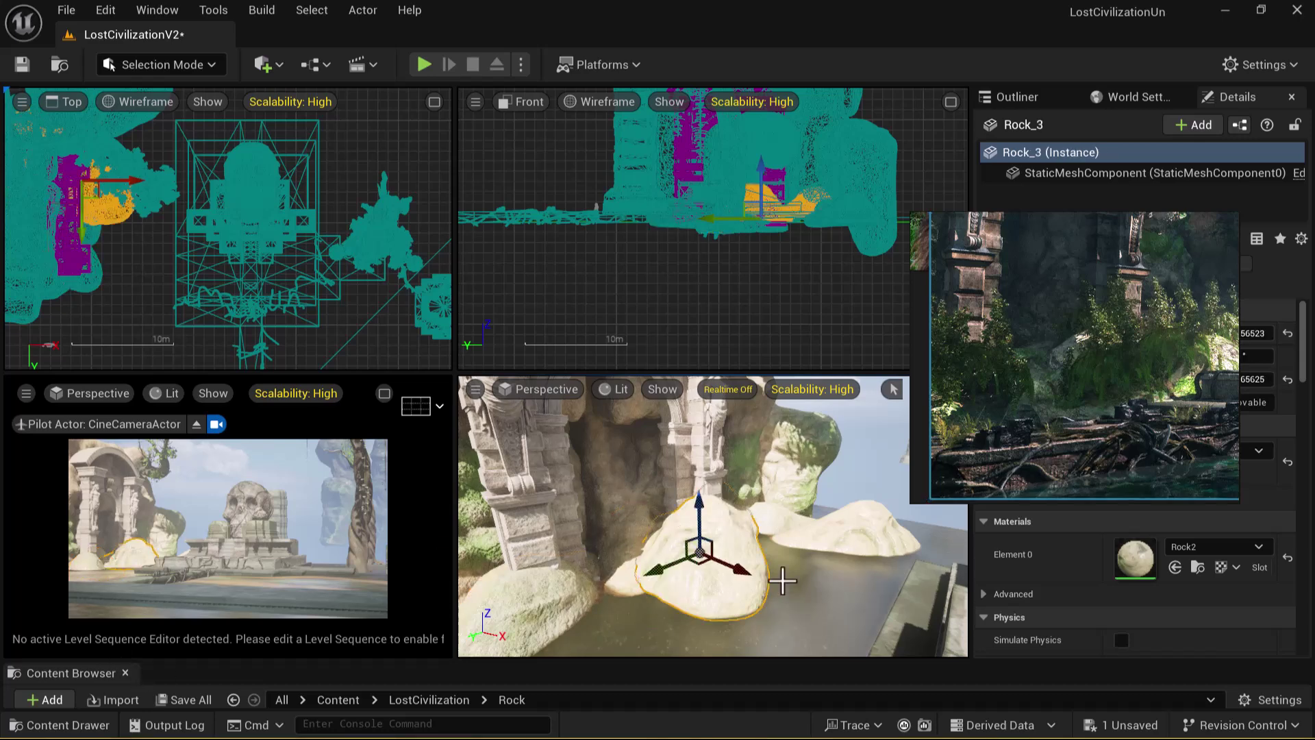
pyautogui.press('f')
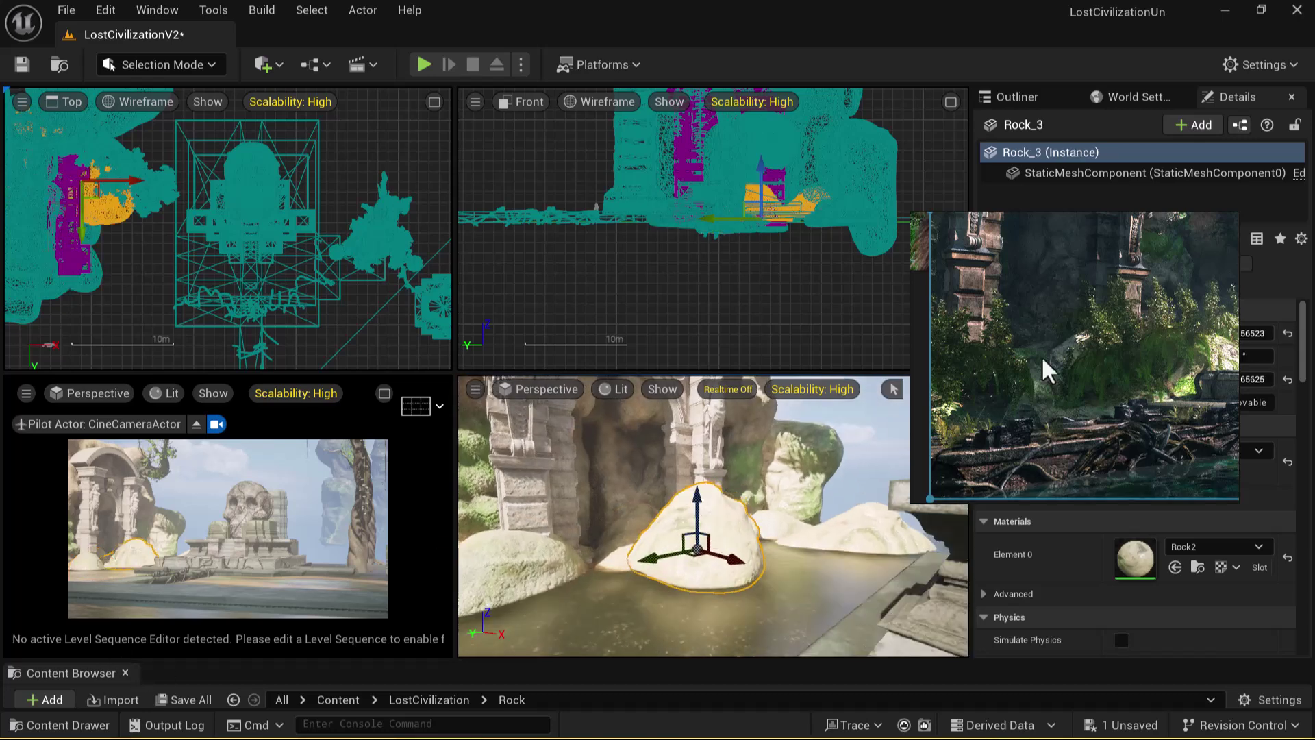
pyautogui.moveTo(696, 499); pyautogui.dragTo(701, 510)
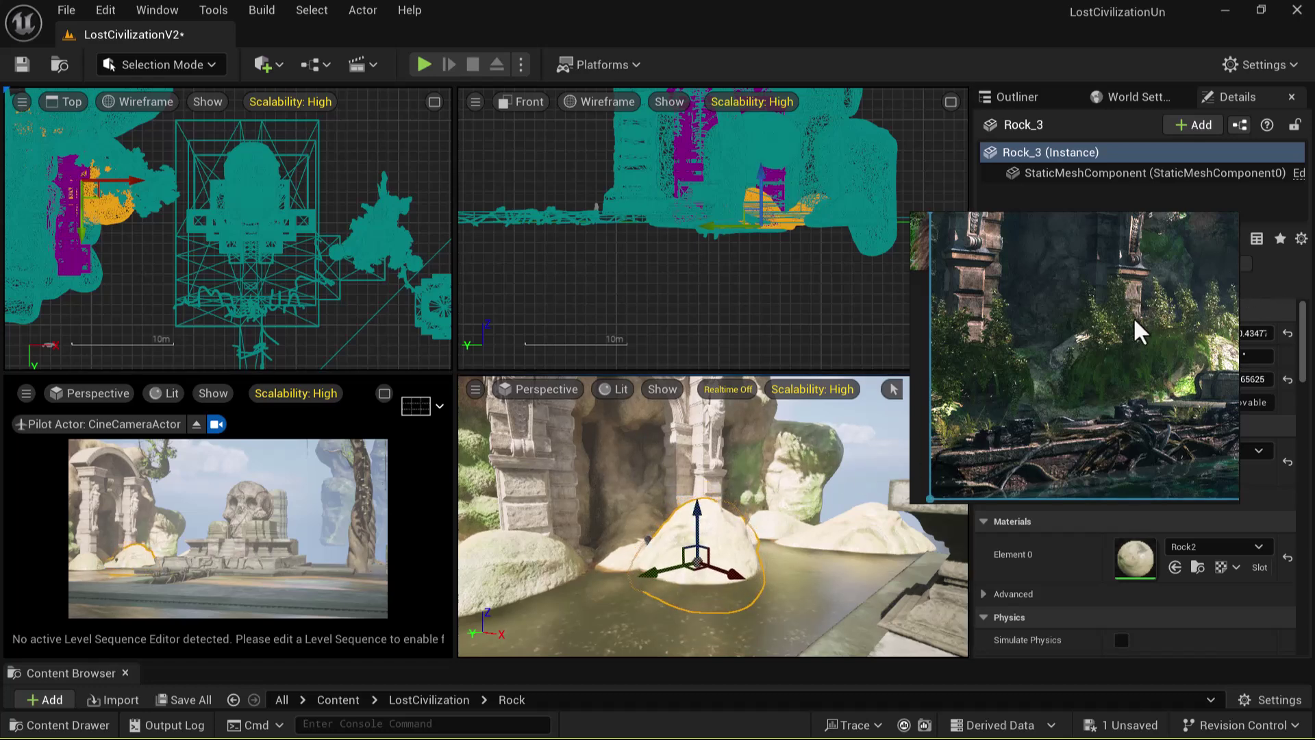
pyautogui.moveTo(697, 513); pyautogui.dragTo(697, 533)
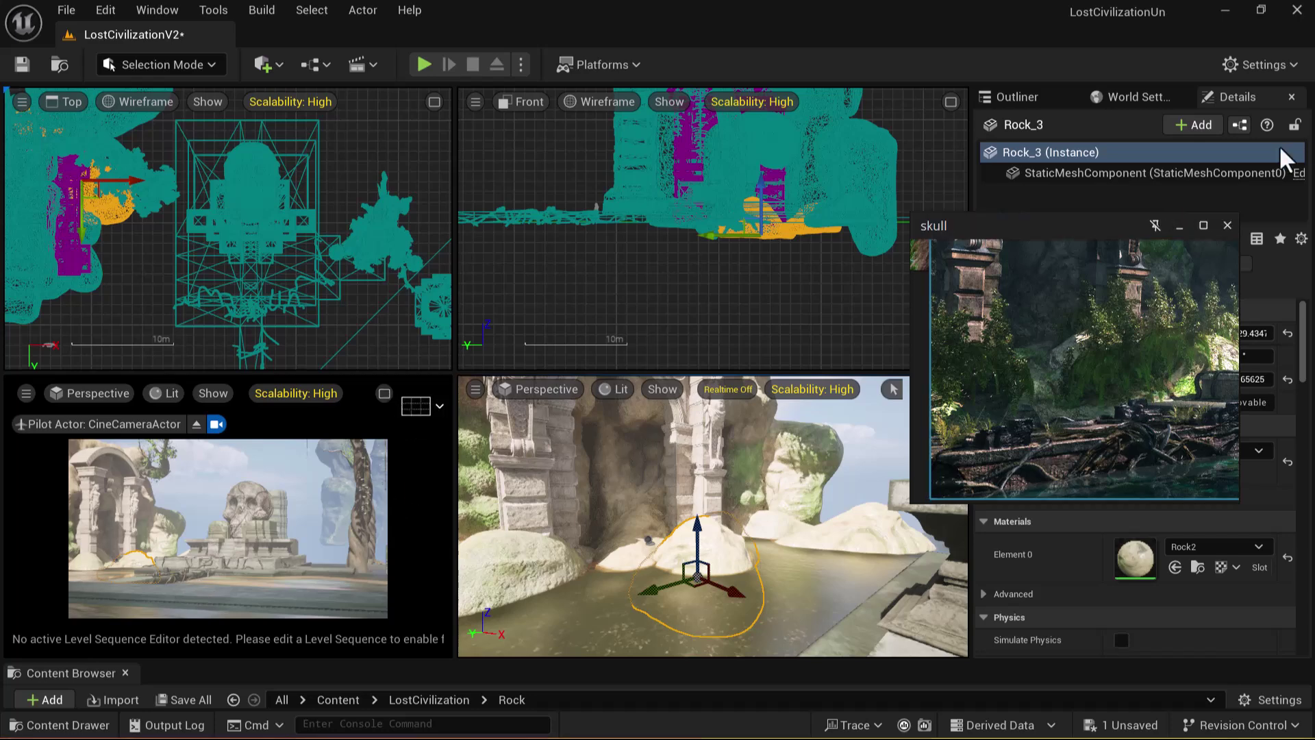
pyautogui.click(1179, 227)
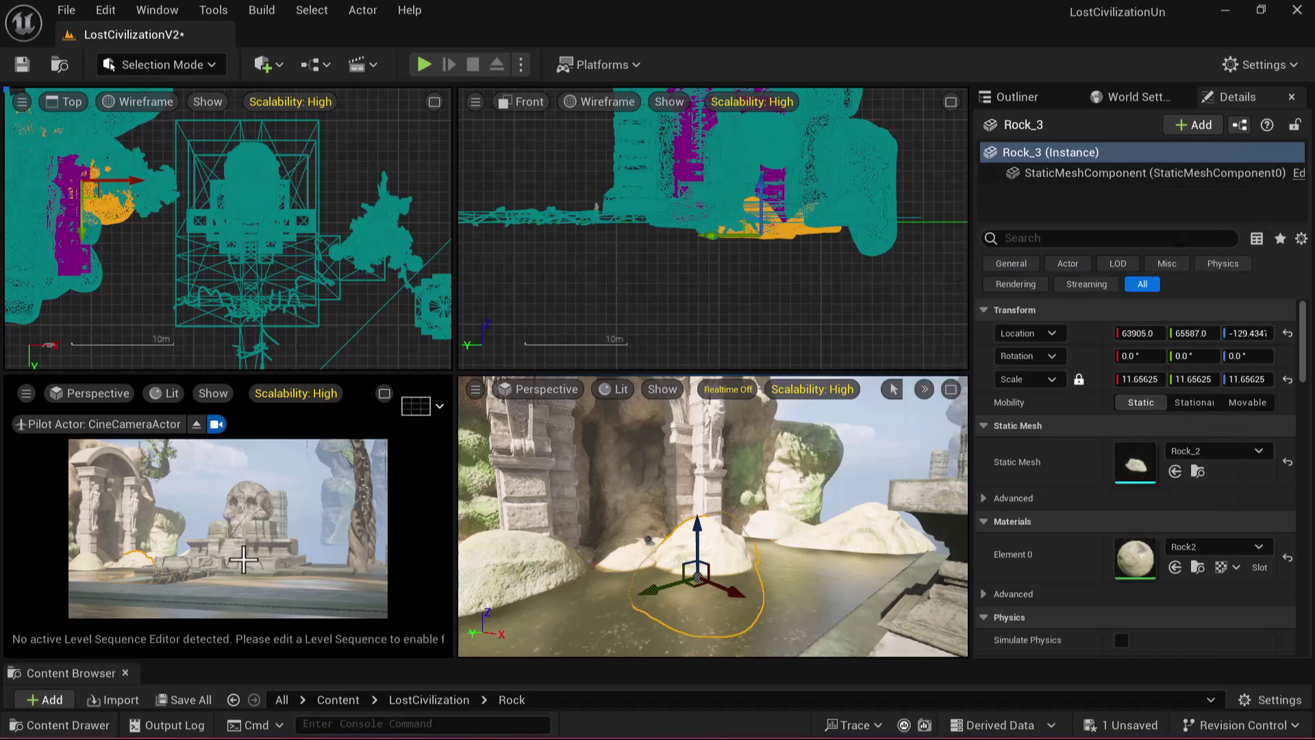
# Maximize the camera view, select CineCameraActor in the scene's actor list and unlock its movement
pyautogui.click(383, 393)
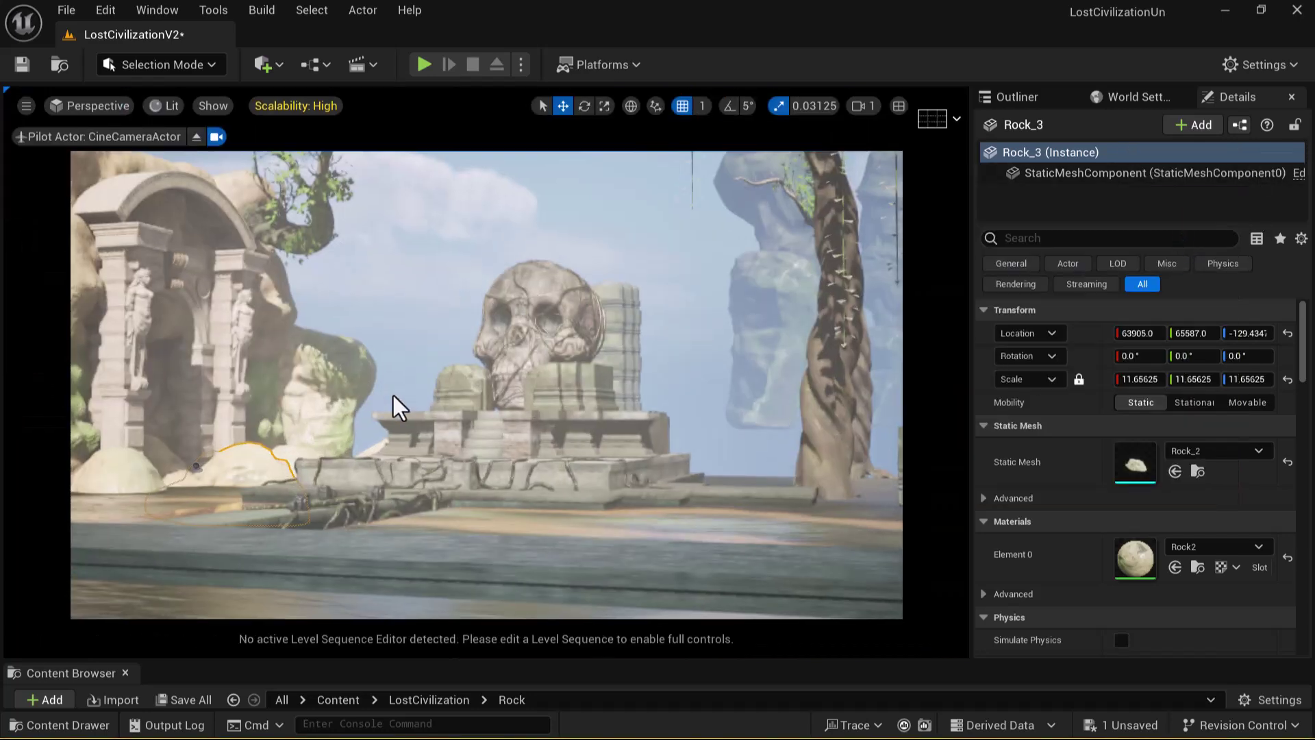
pyautogui.click(1130, 96)
pyautogui.click(1028, 97)
pyautogui.scroll(2, 1137, 384)
pyautogui.scroll(5, 1124, 393)
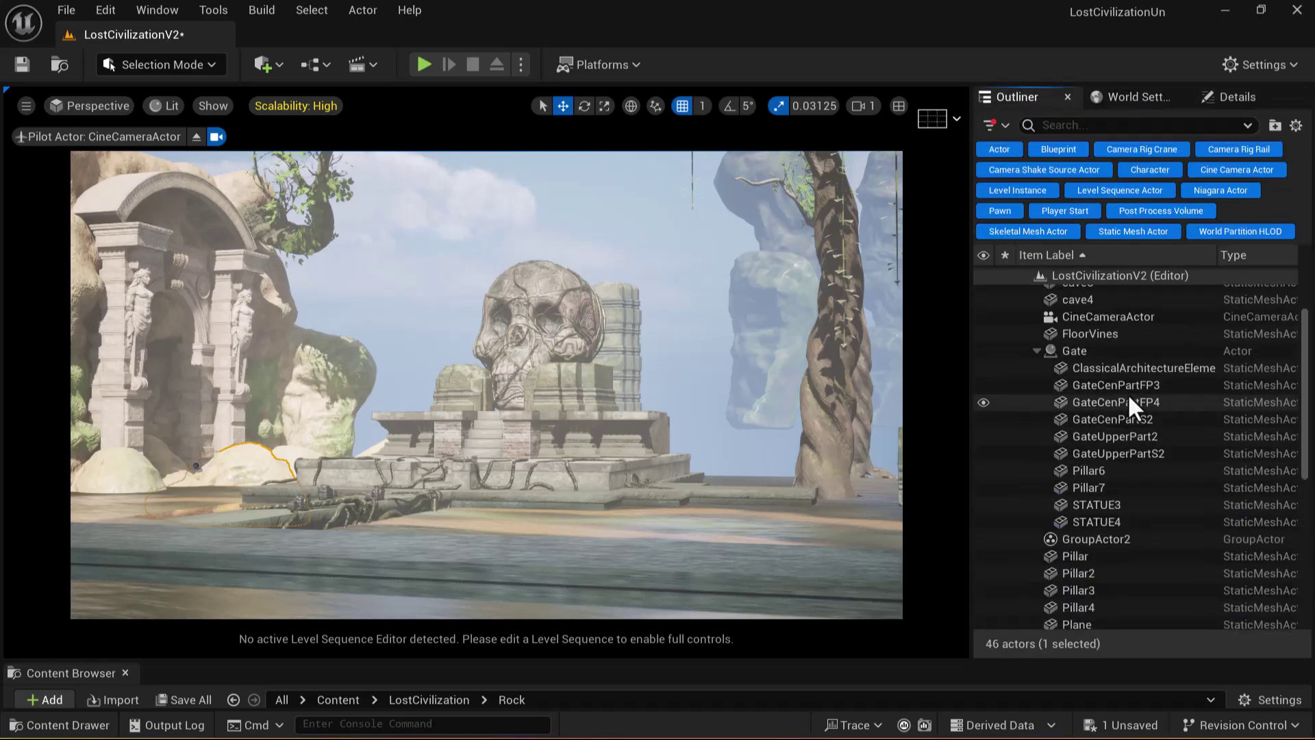
pyautogui.click(1130, 388)
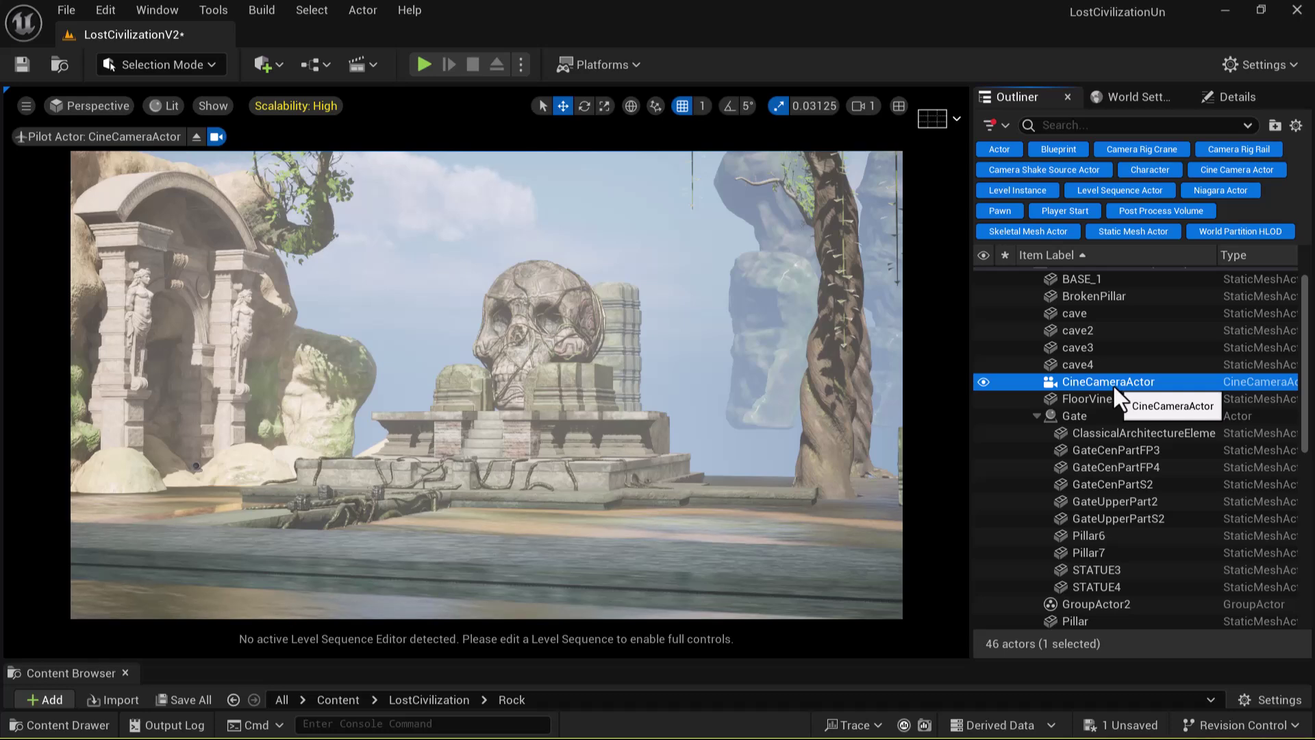
pyautogui.rightClick(1117, 387)
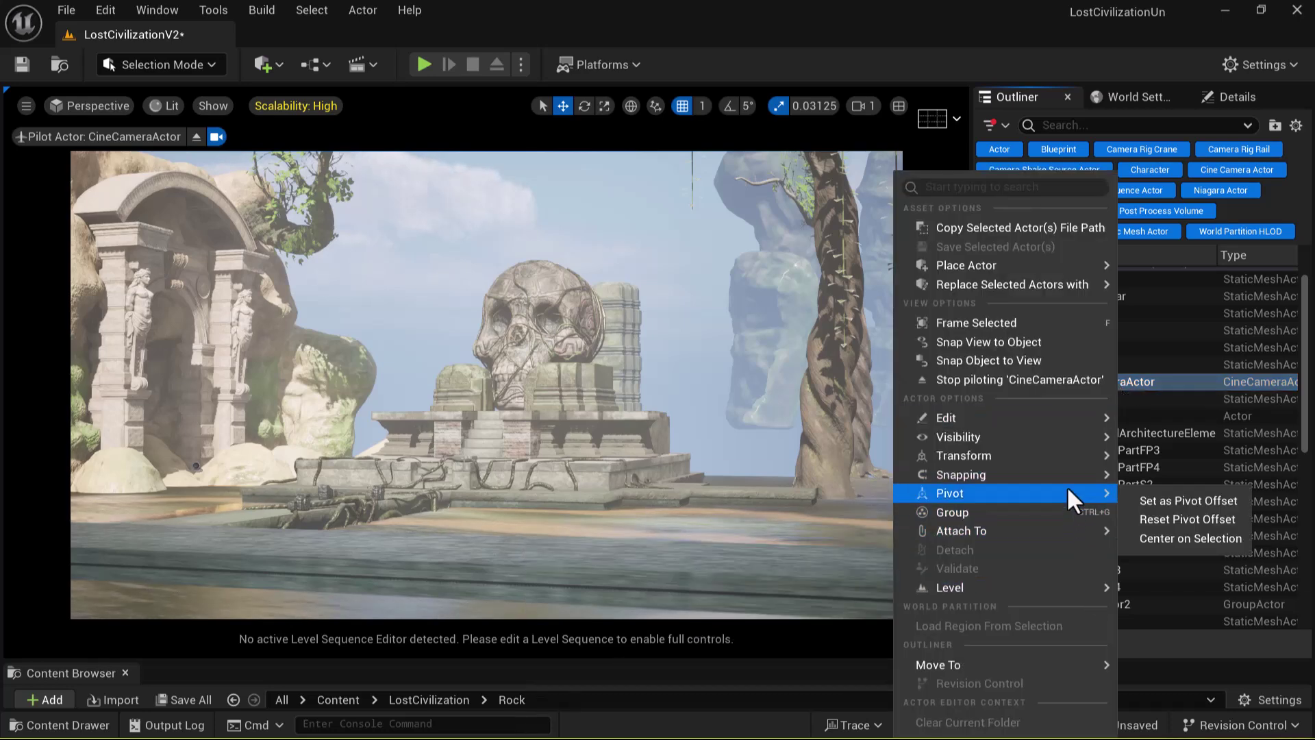
pyautogui.moveTo(1073, 456)
pyautogui.click(1206, 541)
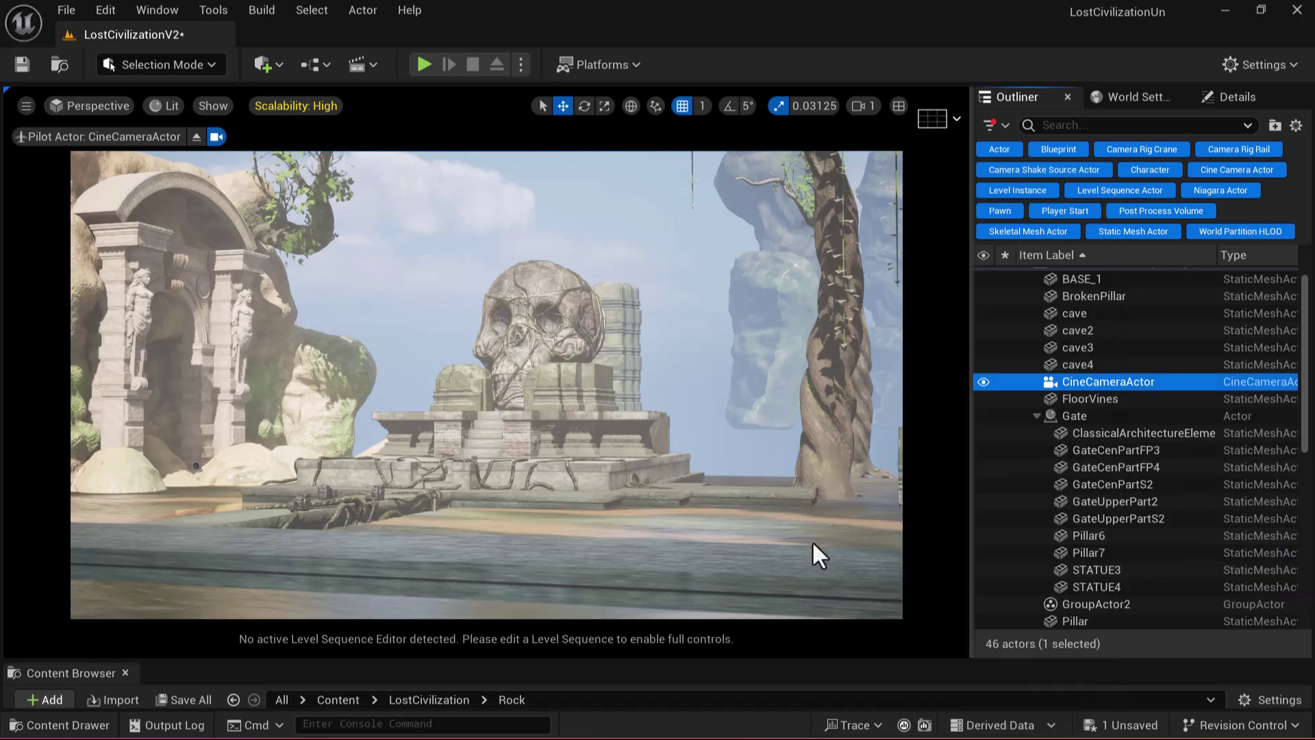
# Orbit, dolly and pan the piloted camera for a closer, more angled view of the gate and skull temple
pyautogui.keyDown('alt'); pyautogui.moveTo(647, 486); pyautogui.dragTo(603, 486); pyautogui.keyUp('alt')
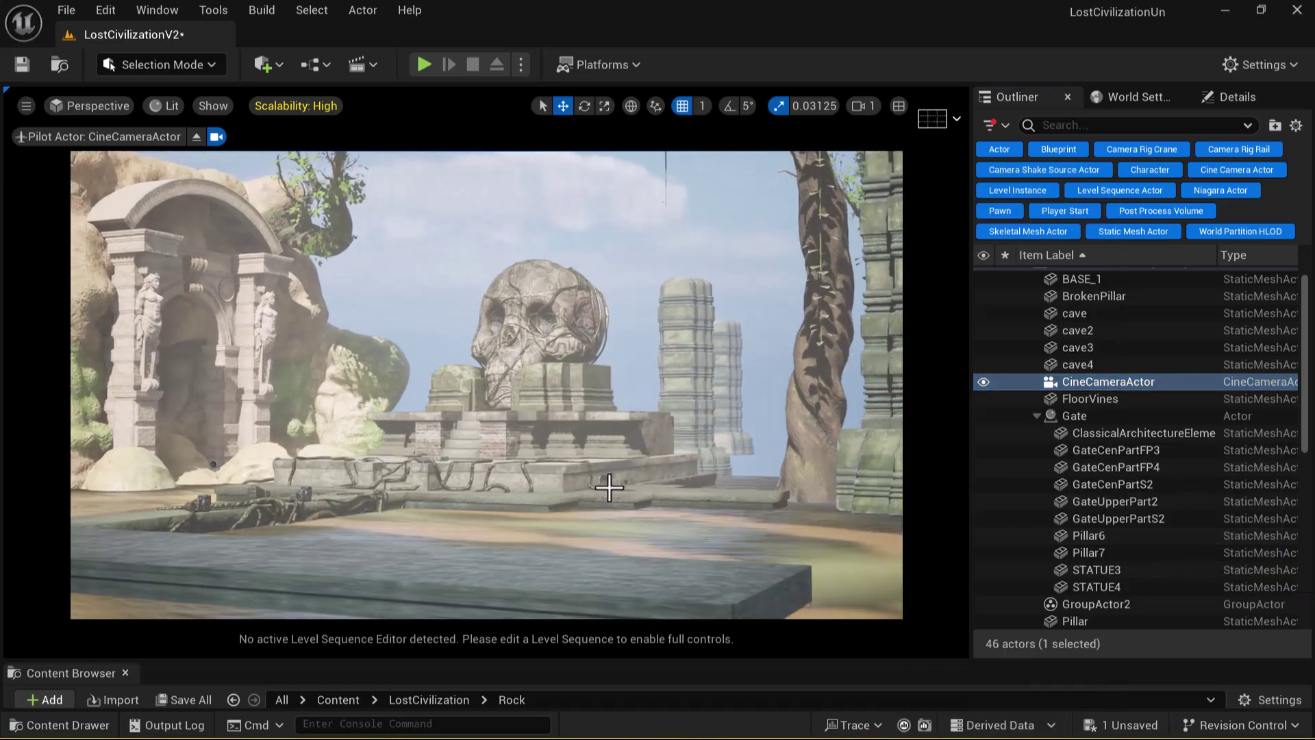
pyautogui.keyDown('alt'); pyautogui.moveTo(568, 474); pyautogui.dragTo(553, 454, button='right'); pyautogui.keyUp('alt')
pyautogui.keyDown('alt'); pyautogui.moveTo(505, 420); pyautogui.dragTo(509, 398, button='middle'); pyautogui.keyUp('alt')
pyautogui.keyDown('alt'); pyautogui.moveTo(509, 398); pyautogui.dragTo(482, 371, button='right'); pyautogui.keyUp('alt')
pyautogui.keyDown('alt'); pyautogui.moveTo(483, 372); pyautogui.dragTo(512, 360, button='middle'); pyautogui.keyUp('alt')
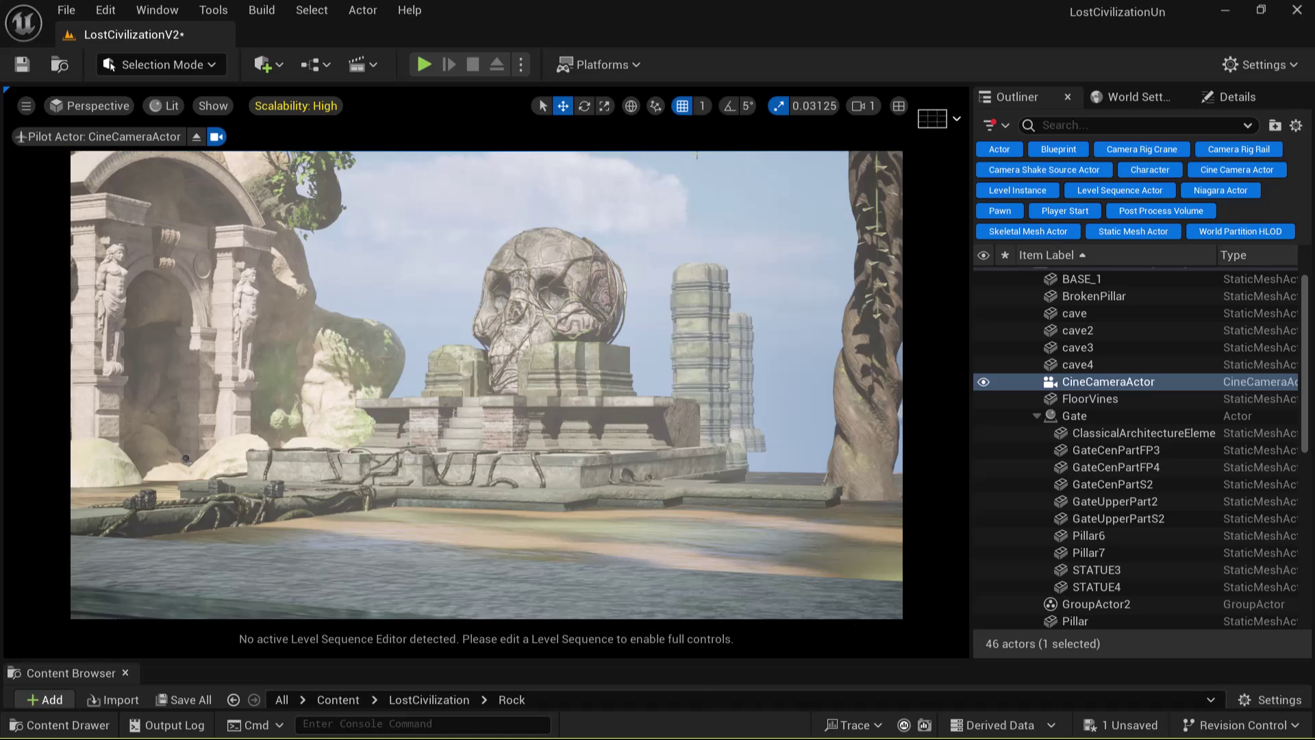
# Restore the reference window, nudge the camera's framing, select the BASE_1 slab and compare with the title image before minimizing the window
pyautogui.press('super')
pyautogui.click(453, 726)
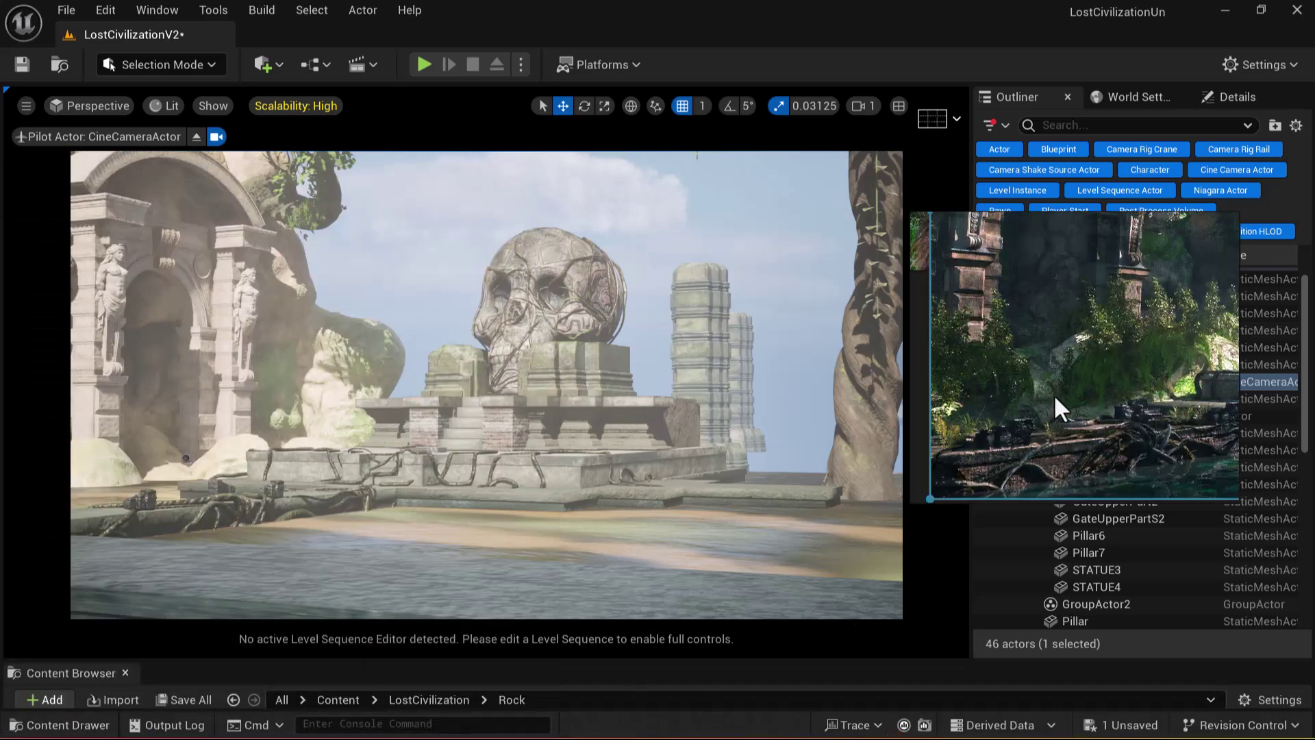
pyautogui.moveTo(444, 454); pyautogui.dragTo(444, 454, button='right')
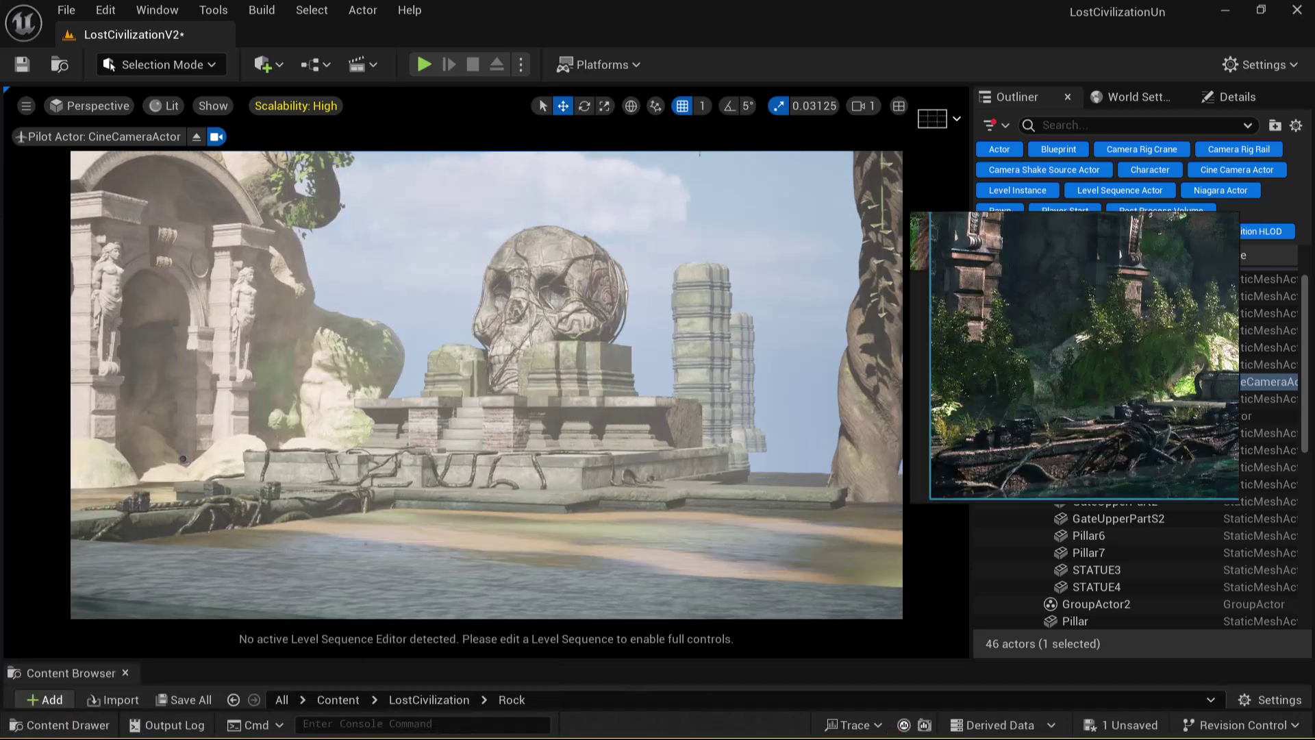
pyautogui.moveTo(346, 590); pyautogui.dragTo(346, 590, button='right')
pyautogui.click(320, 575)
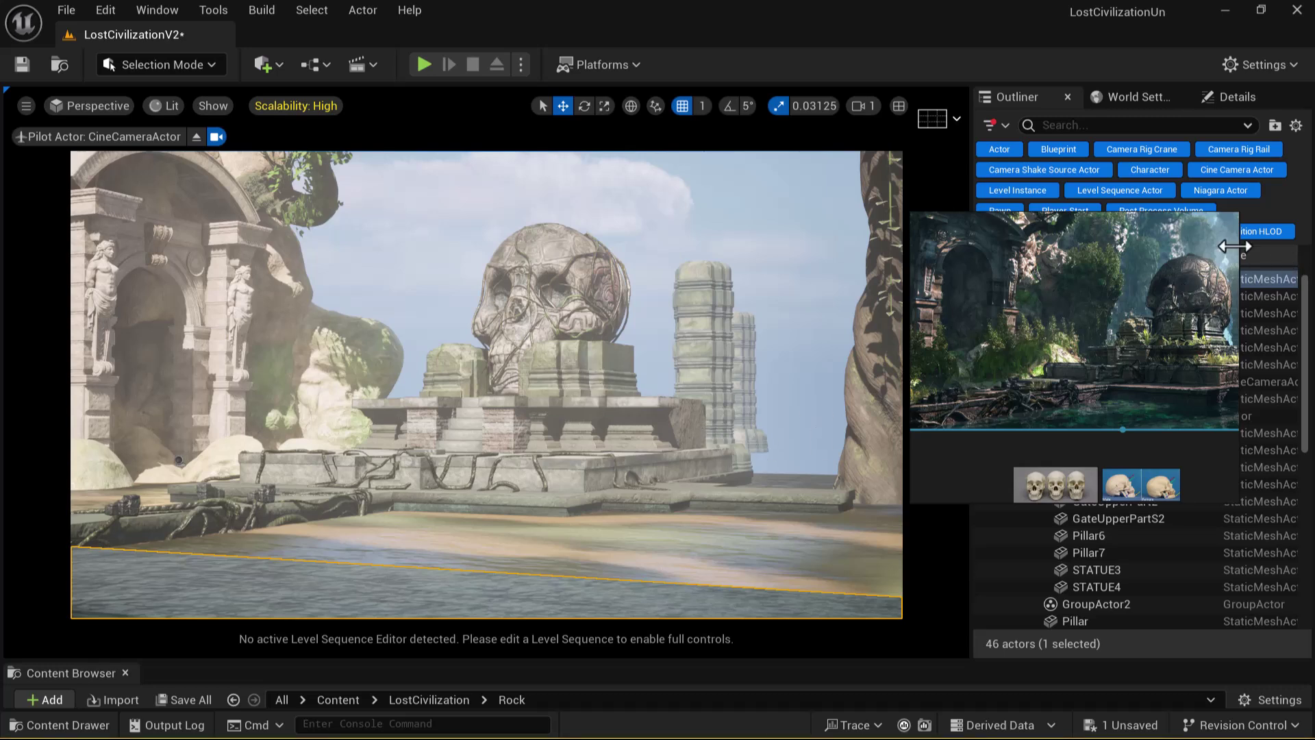
pyautogui.moveTo(1192, 240)
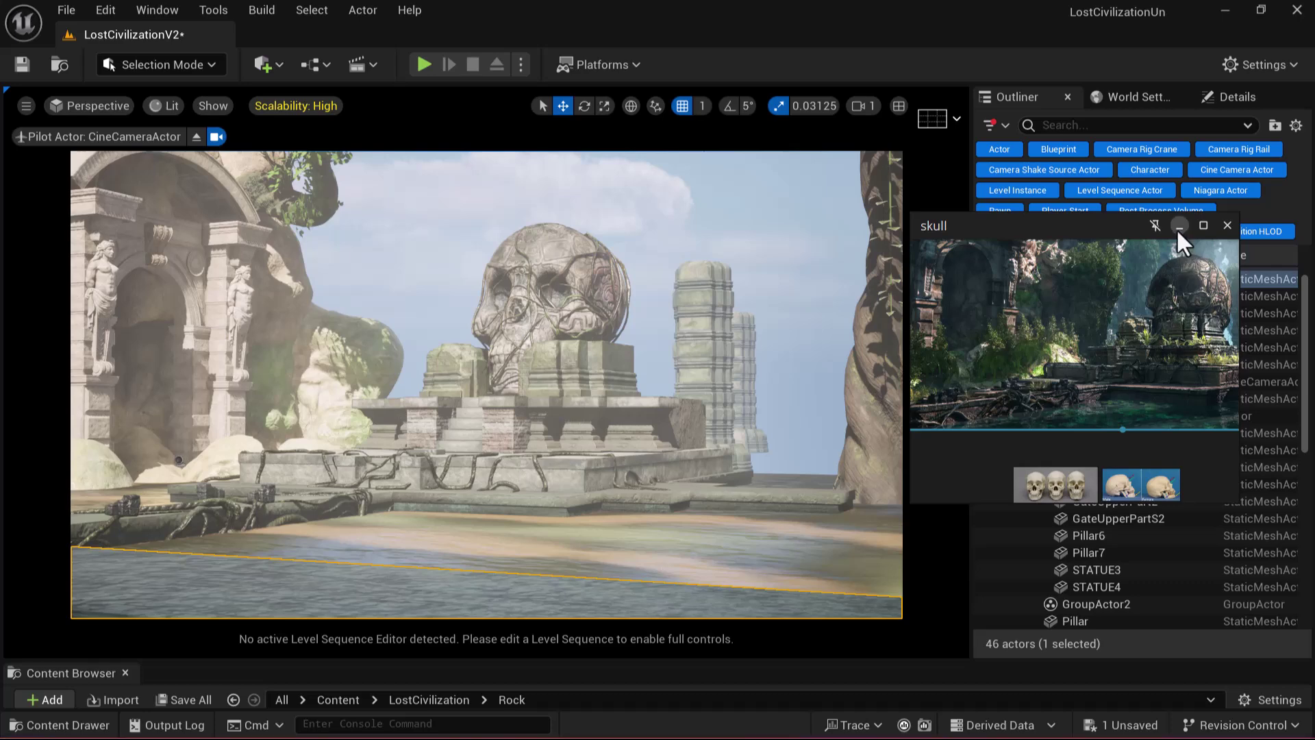
pyautogui.click(1178, 226)
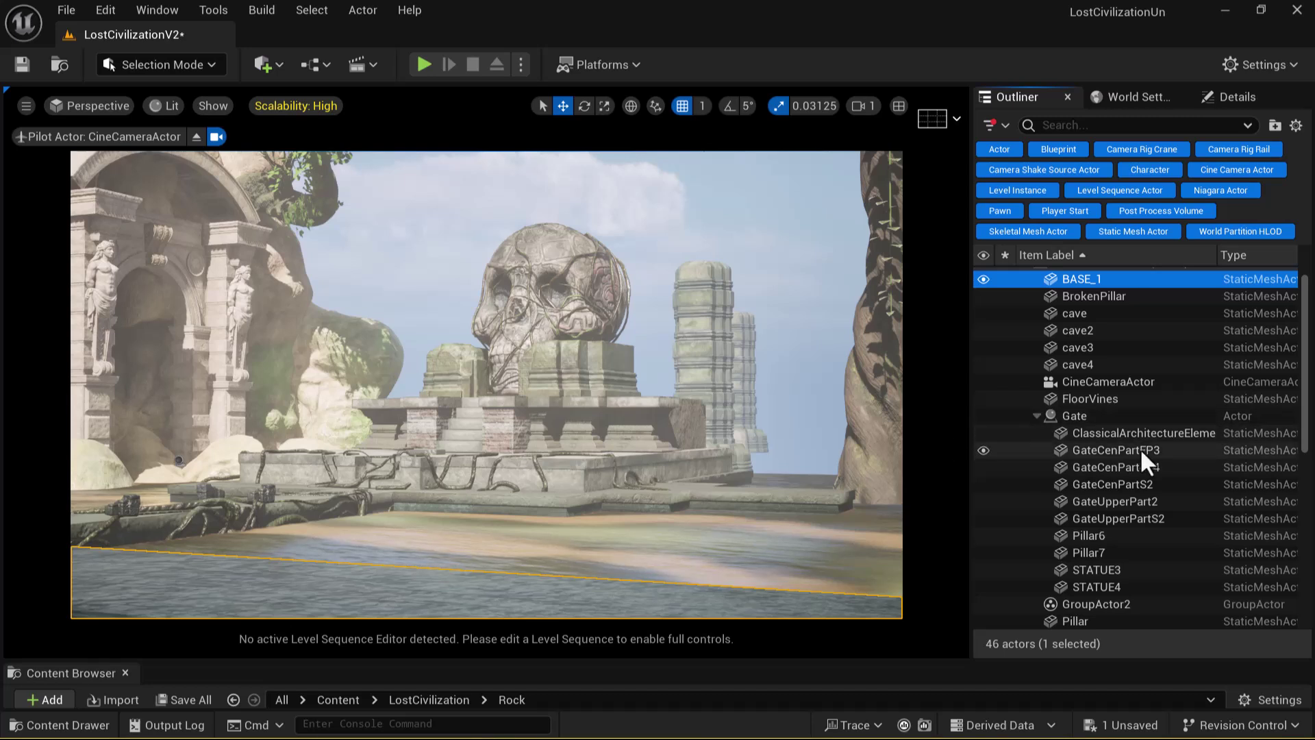
# Select CineCameraActor, show its details and reduce the current focal length gradually to about 29.56
pyautogui.click(1141, 385)
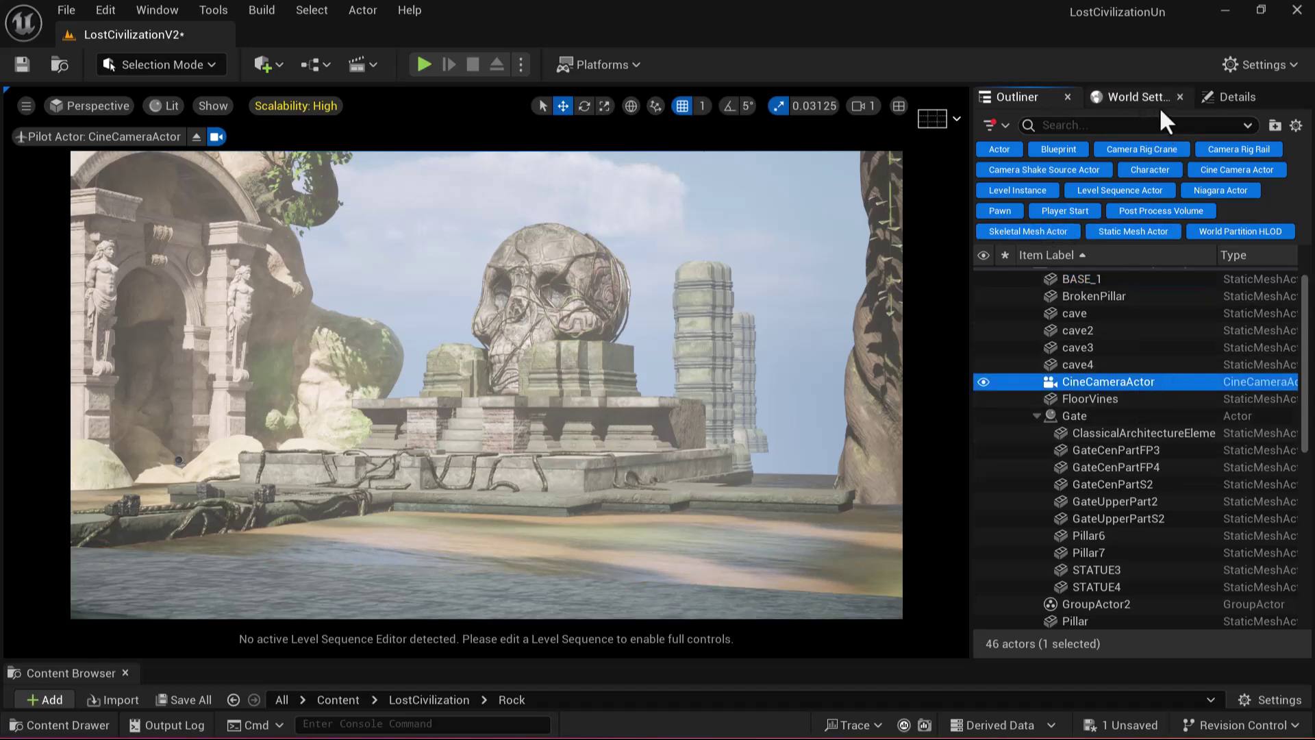
pyautogui.click(1237, 97)
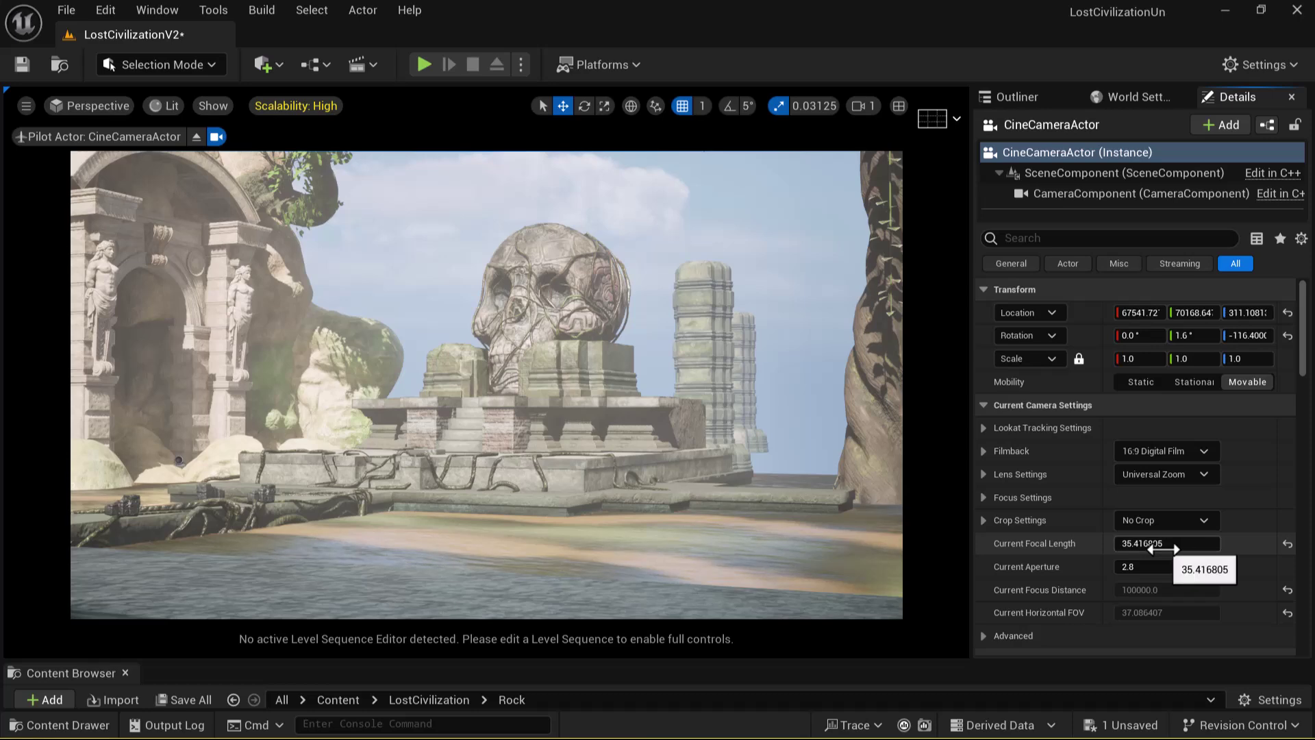
pyautogui.moveTo(1149, 546); pyautogui.dragTo(1117, 546)
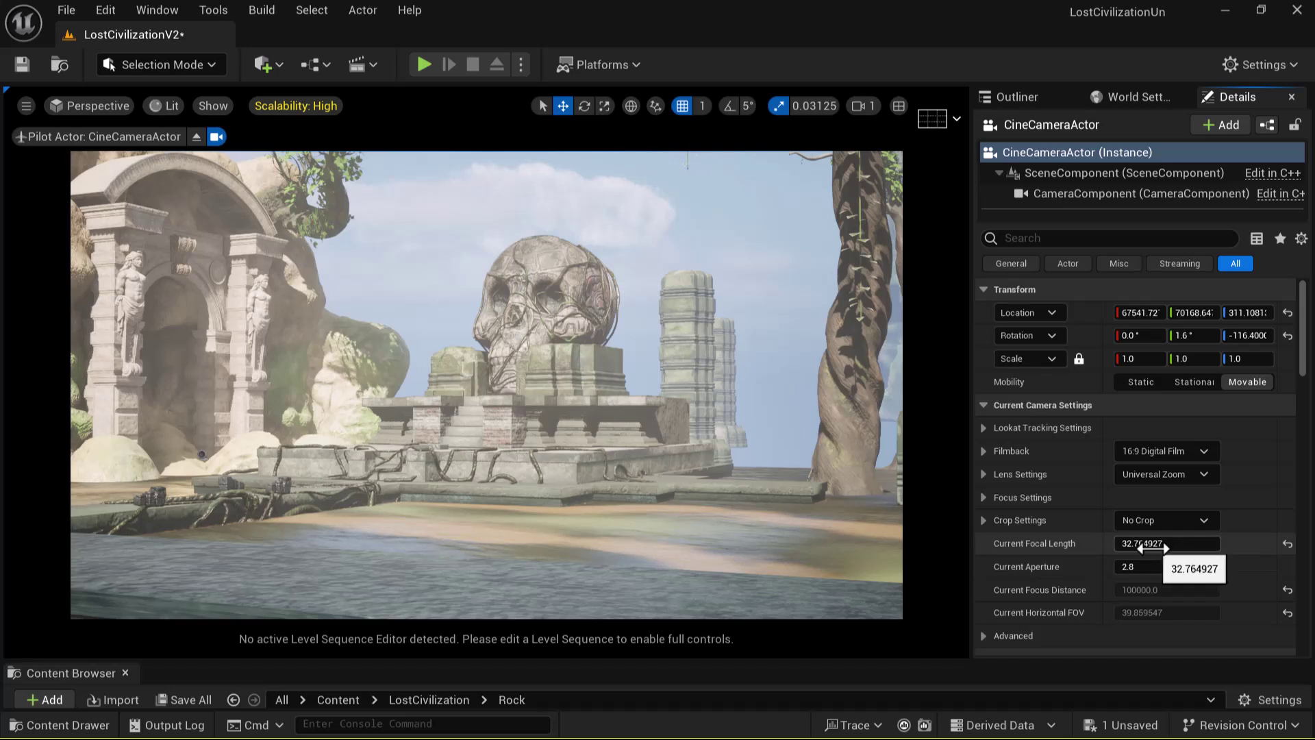
pyautogui.moveTo(1141, 545); pyautogui.dragTo(1115, 546)
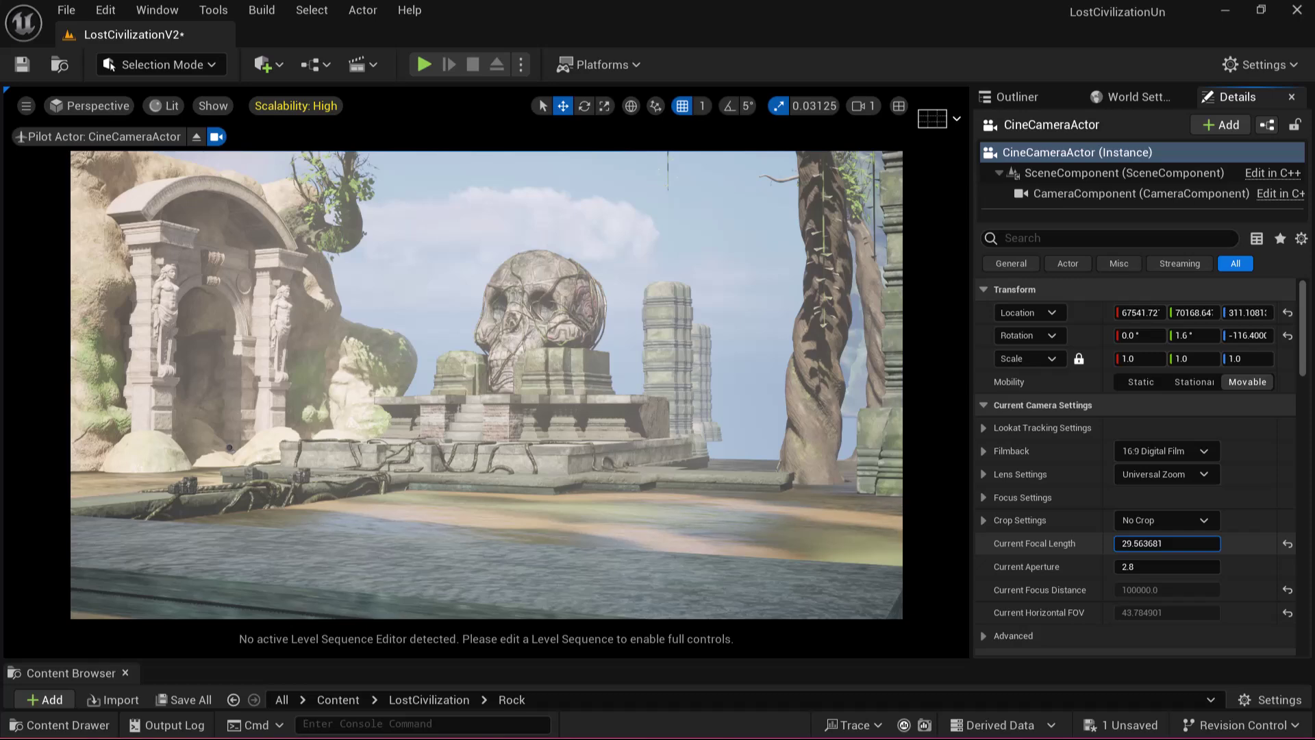
# Try current focal lengths of 20 and 40 on the CineCameraActor
pyautogui.click(1141, 541)
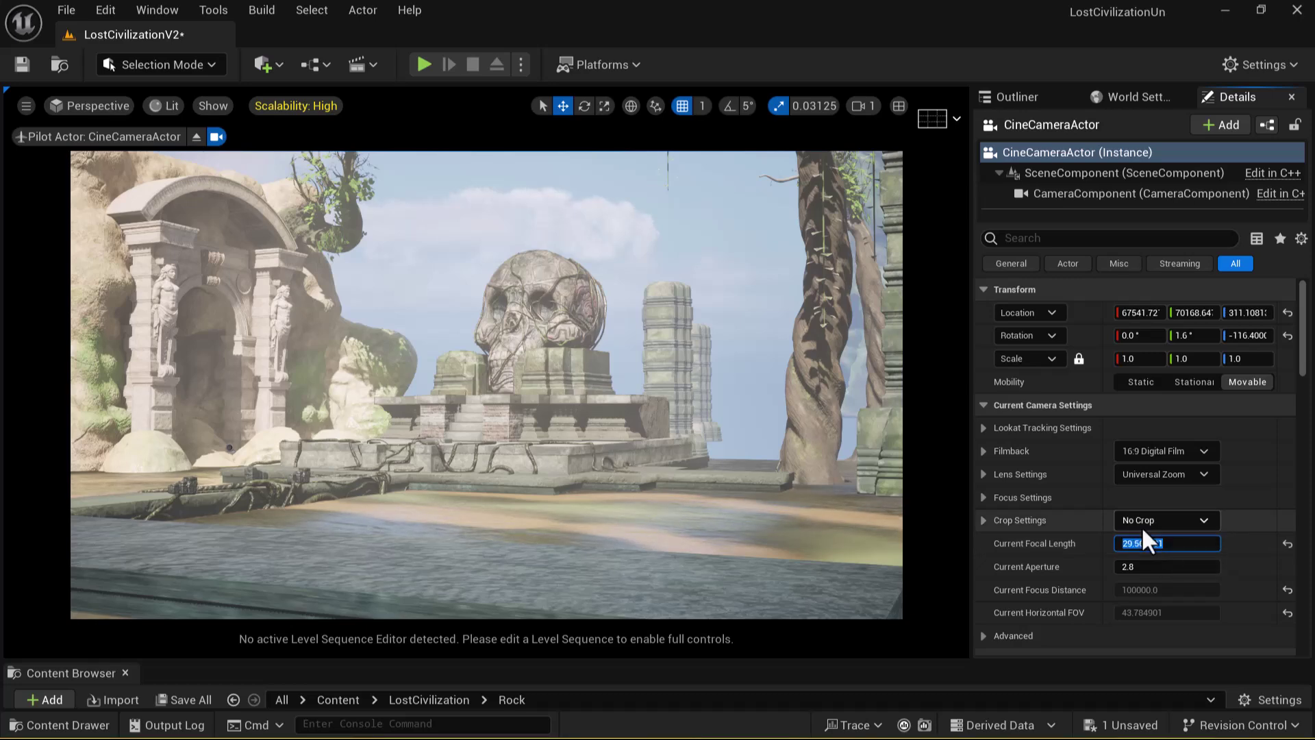
pyautogui.write('20')
pyautogui.press('Return')
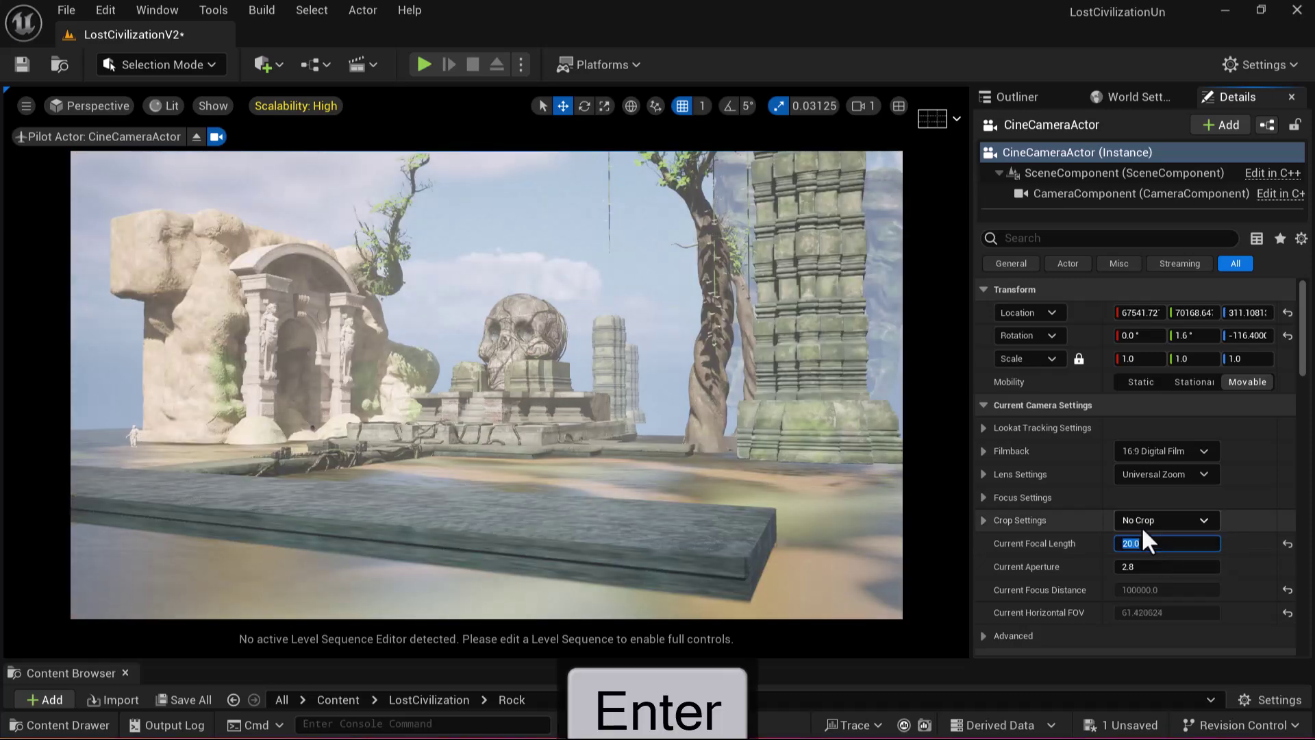
pyautogui.write('40')
pyautogui.press('Return')
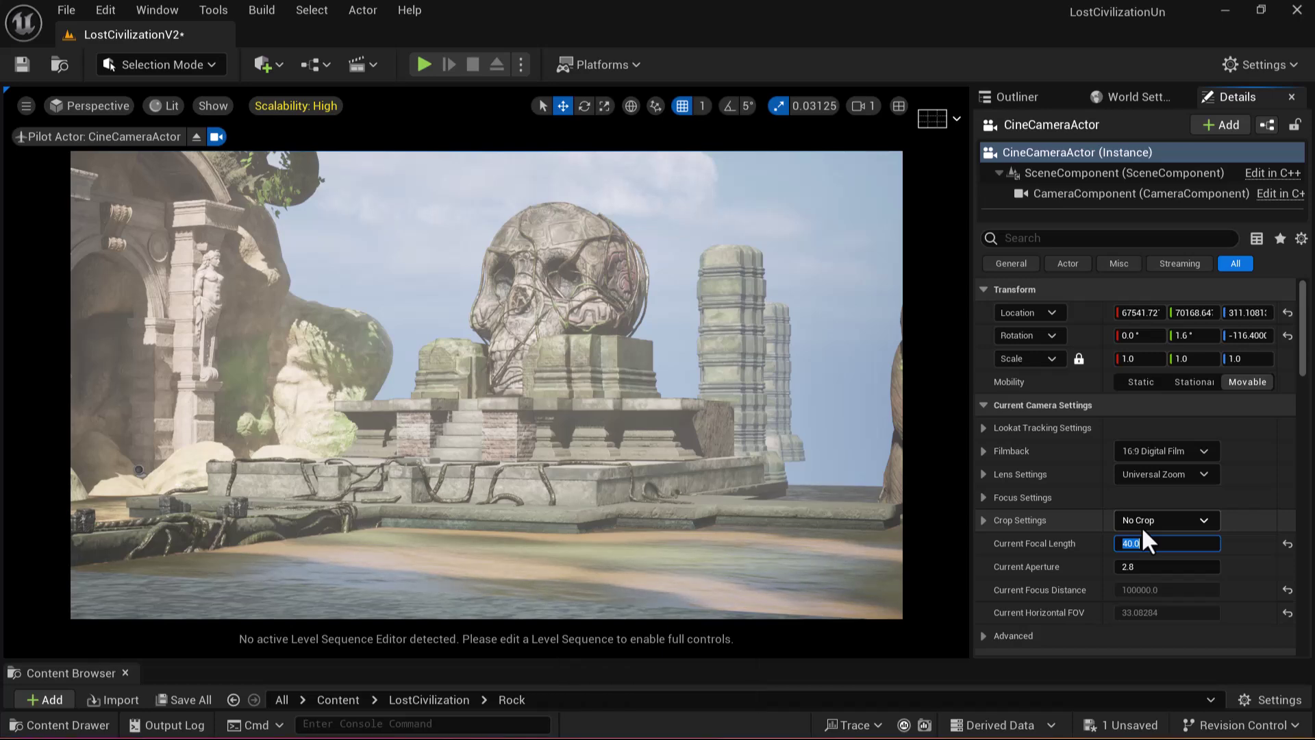
# Set the CineCameraActor's current focal length to 30 and raise the camera above the water
pyautogui.write('30')
pyautogui.press('Return')
pyautogui.moveTo(550, 387); pyautogui.dragTo(550, 329, button='middle')
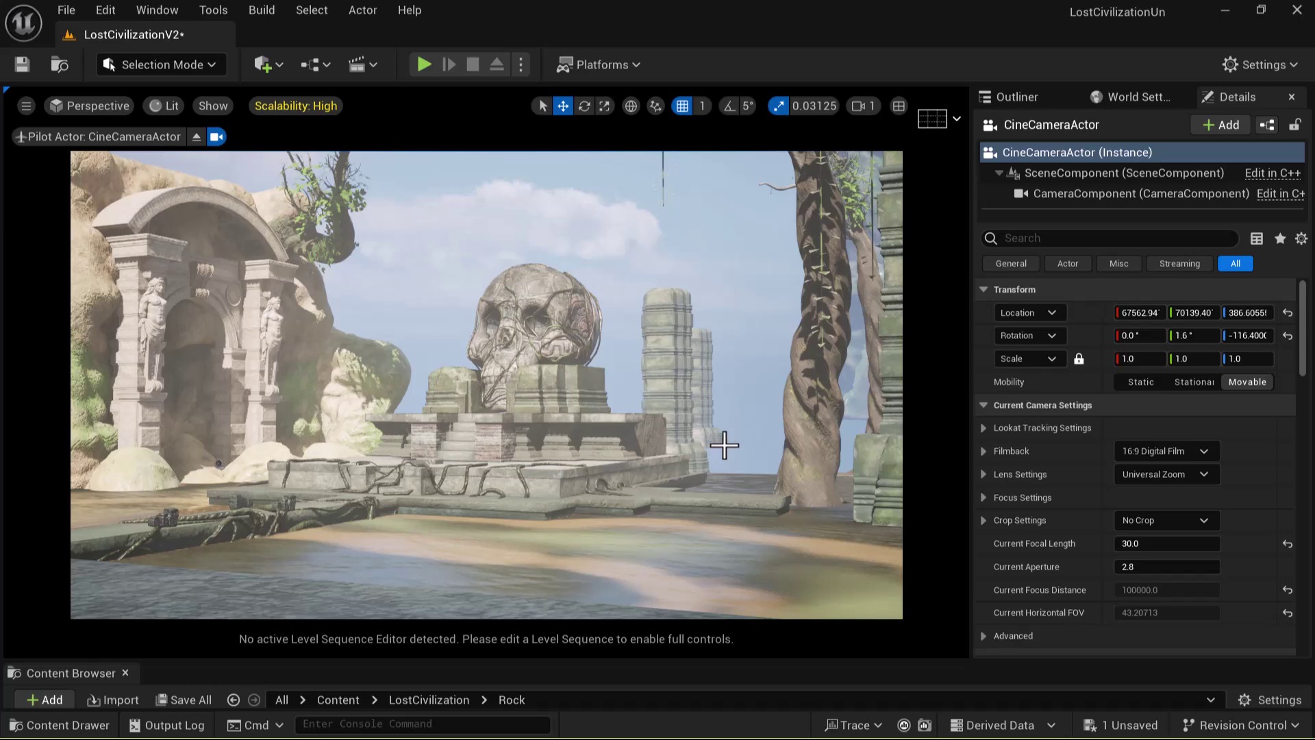
# Restore the reference window and examine the skull temple composition in the Lost Civilization title image
pyautogui.press('super')
pyautogui.click(455, 729)
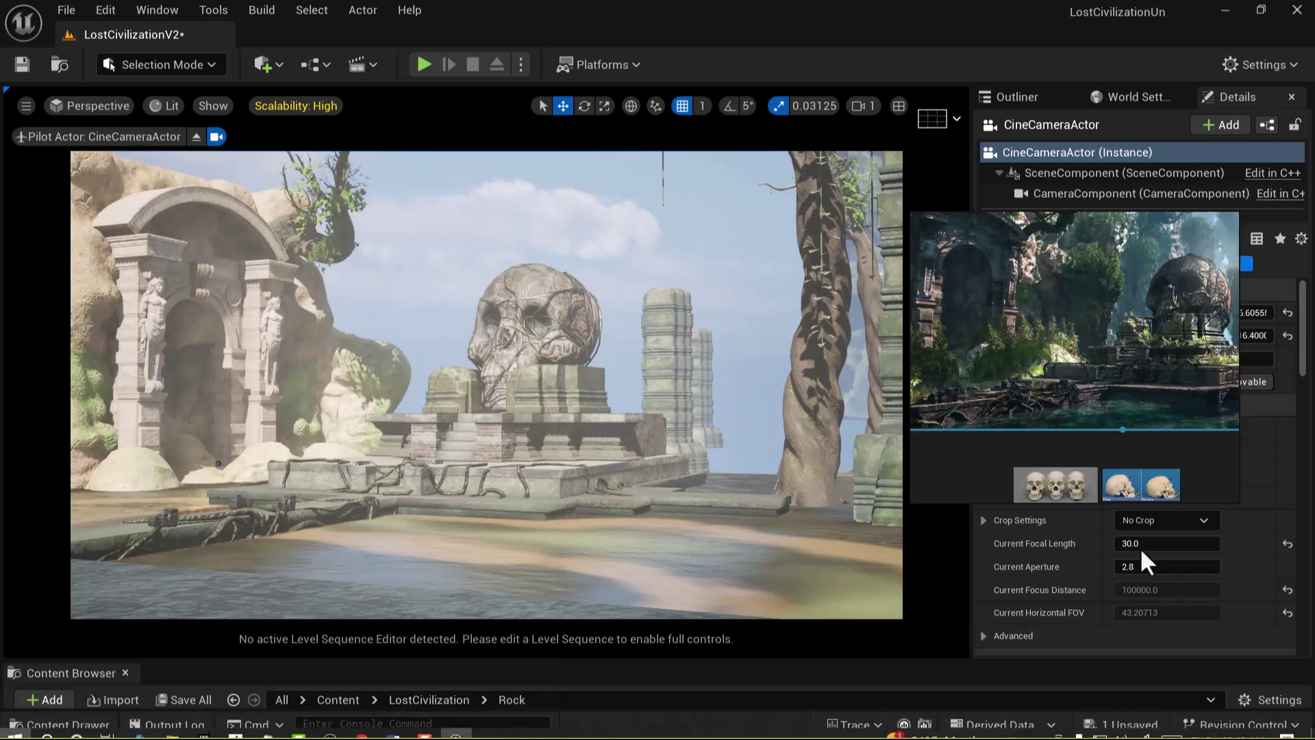
pyautogui.scroll(-3, 1125, 352)
pyautogui.moveTo(1179, 369); pyautogui.dragTo(1130, 362, button='middle')
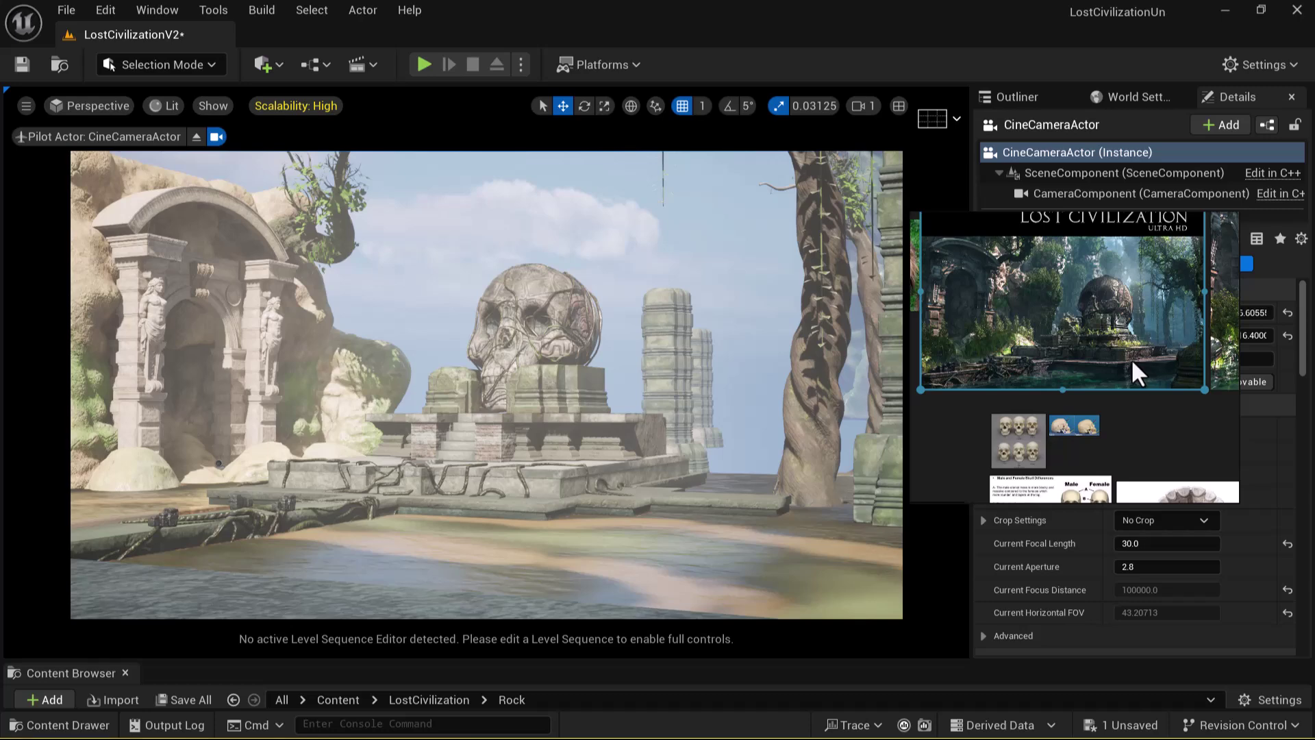
pyautogui.scroll(2, 1133, 366)
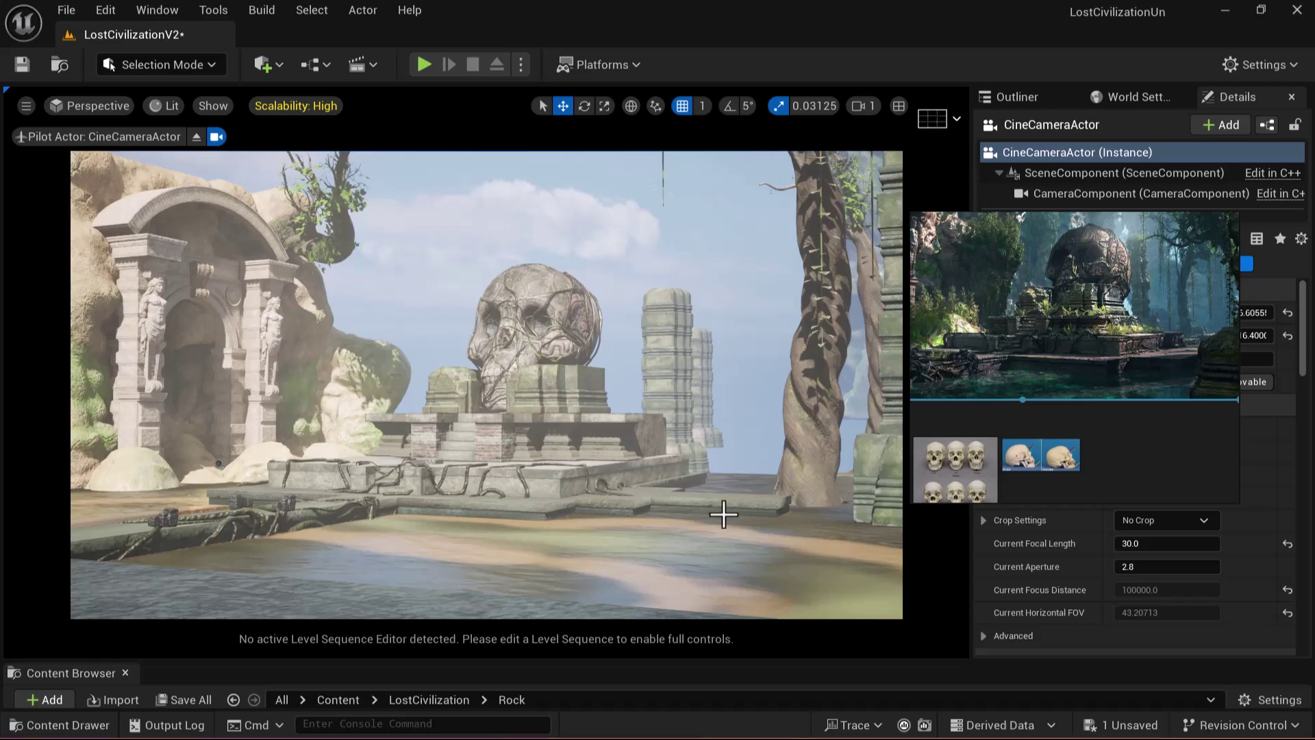
# Lower the piloted camera, dolly it towards the skull temple and shift the framing so the temple sits beside the gate
pyautogui.moveTo(718, 505)
pyautogui.mouseDown(button='middle')
pyautogui.moveTo(726, 512)
pyautogui.moveTo(715, 485)
pyautogui.mouseUp(button='middle')
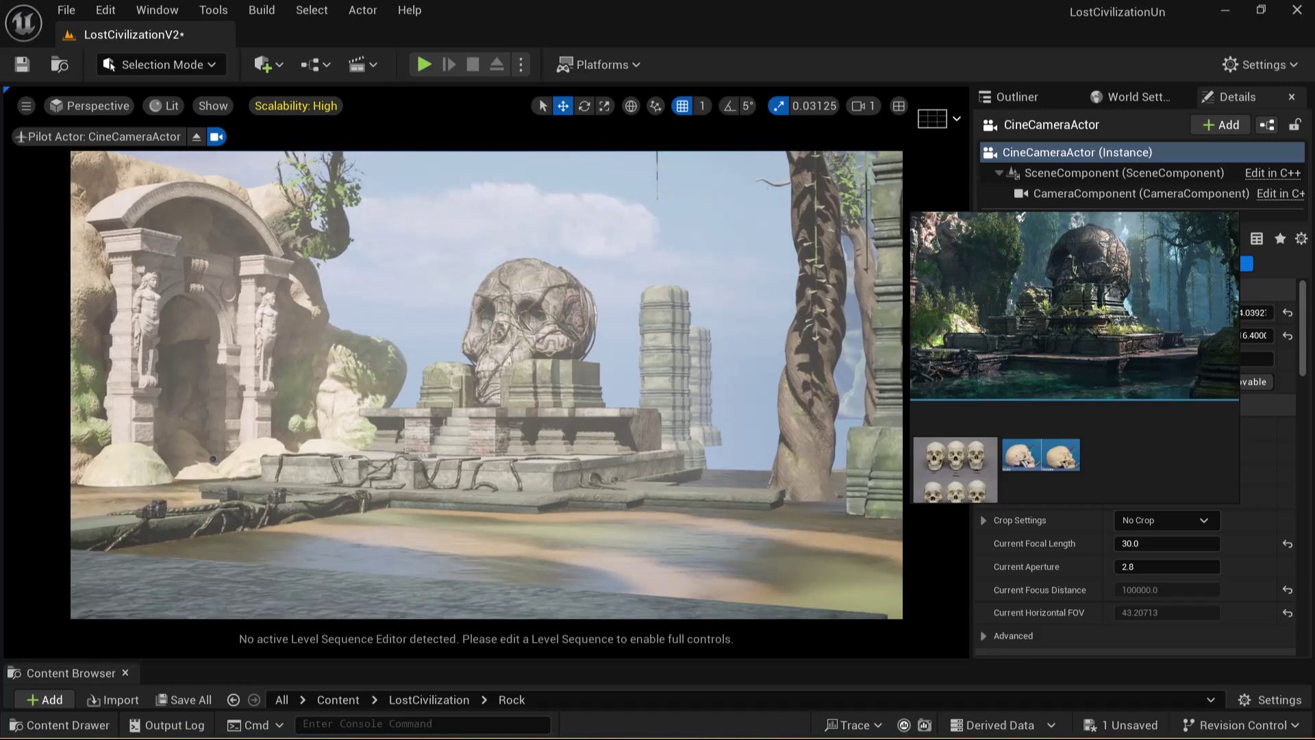
pyautogui.scroll(1, 723, 470)
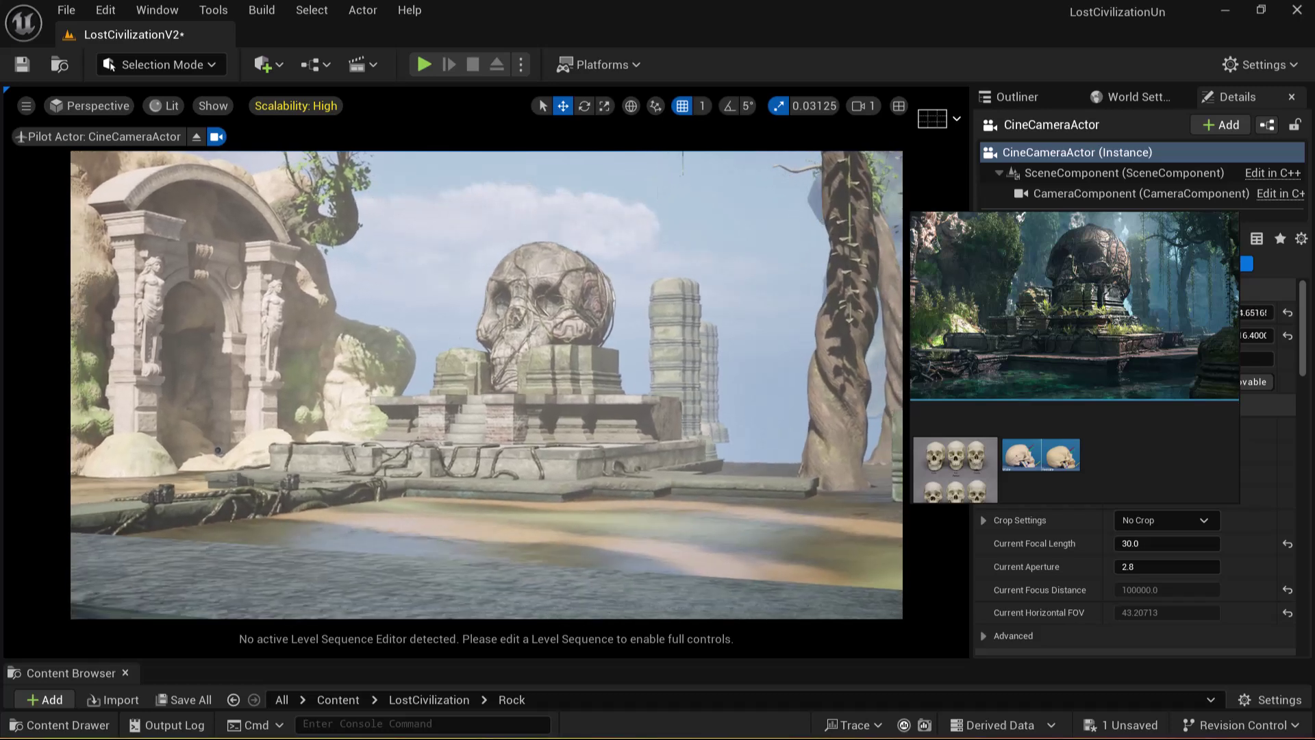
pyautogui.scroll(1, 778, 446)
pyautogui.moveTo(778, 446); pyautogui.dragTo(747, 357, button='middle')
pyautogui.moveTo(754, 369); pyautogui.dragTo(748, 374, button='right')
pyautogui.moveTo(748, 374); pyautogui.dragTo(696, 363, button='middle')
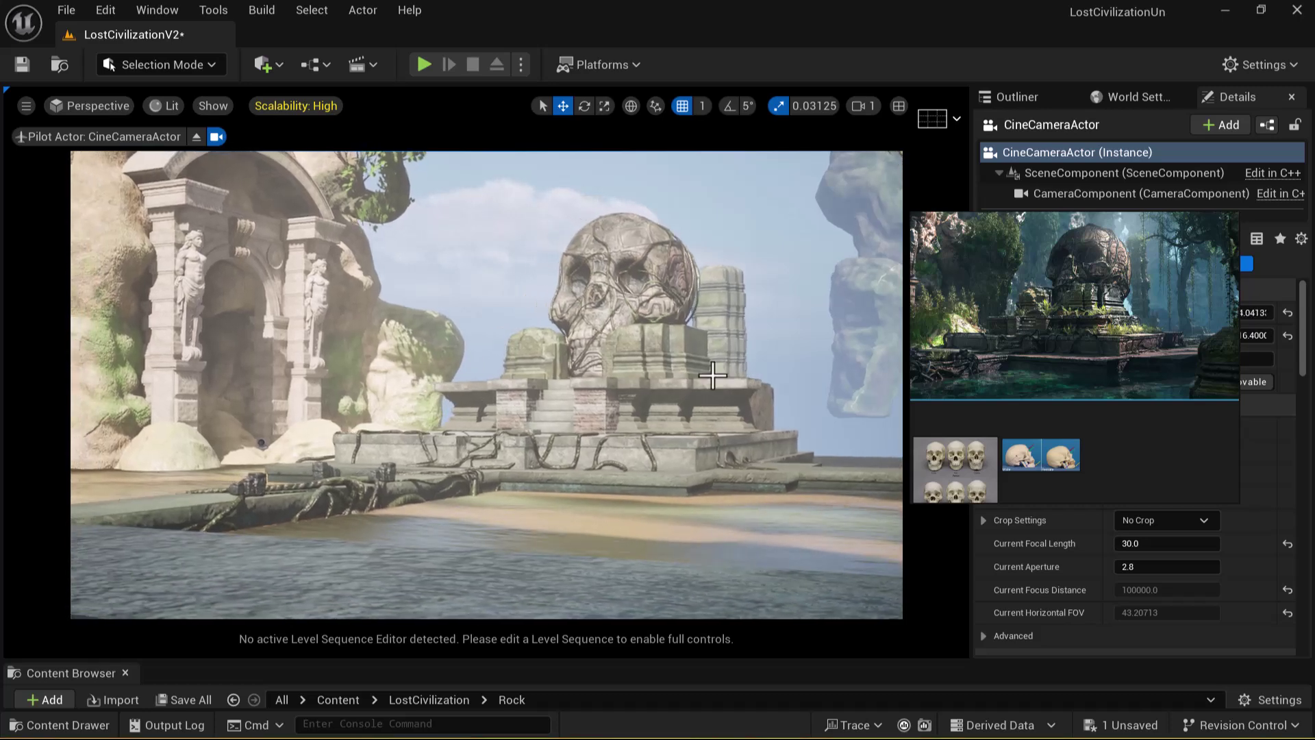
# Select the water plane, fine-tune the camera's framing of the gate and temple, and minimize the reference window
pyautogui.click(756, 489)
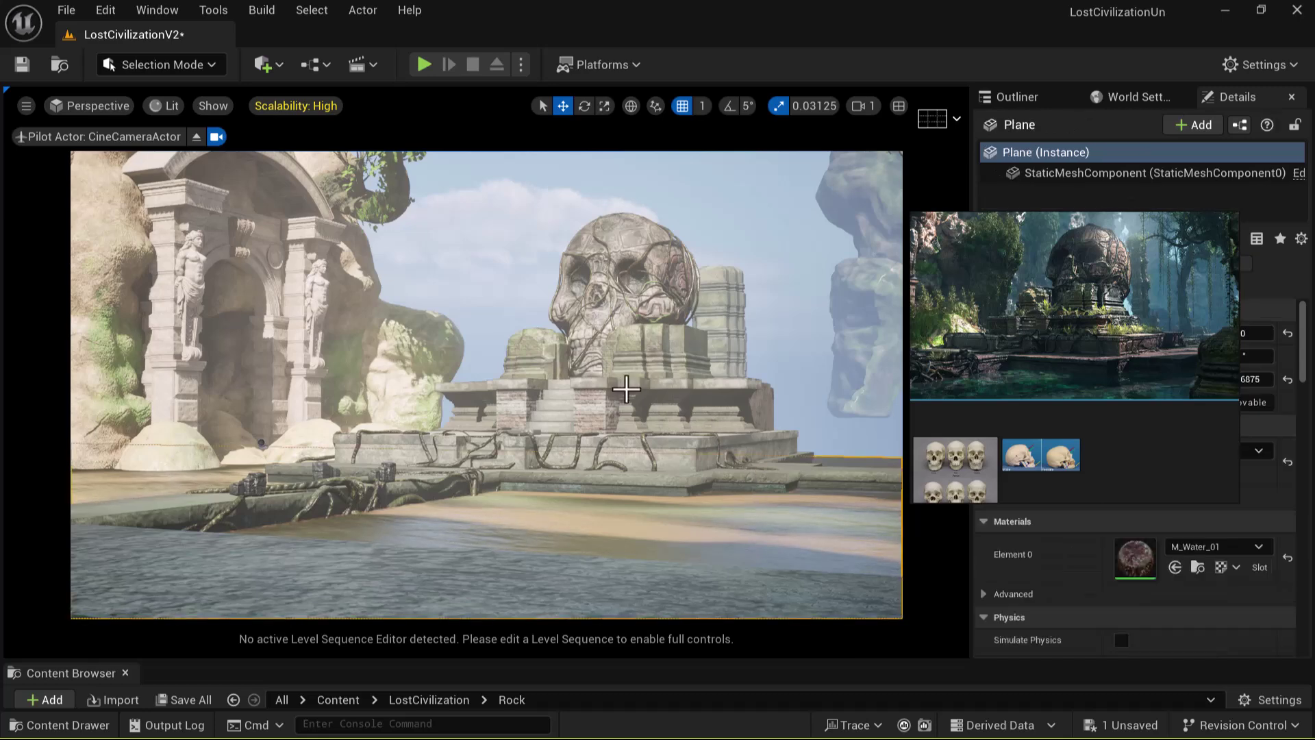
pyautogui.moveTo(774, 483)
pyautogui.mouseDown(button='middle')
pyautogui.moveTo(790, 498)
pyautogui.moveTo(783, 490)
pyautogui.mouseUp(button='middle')
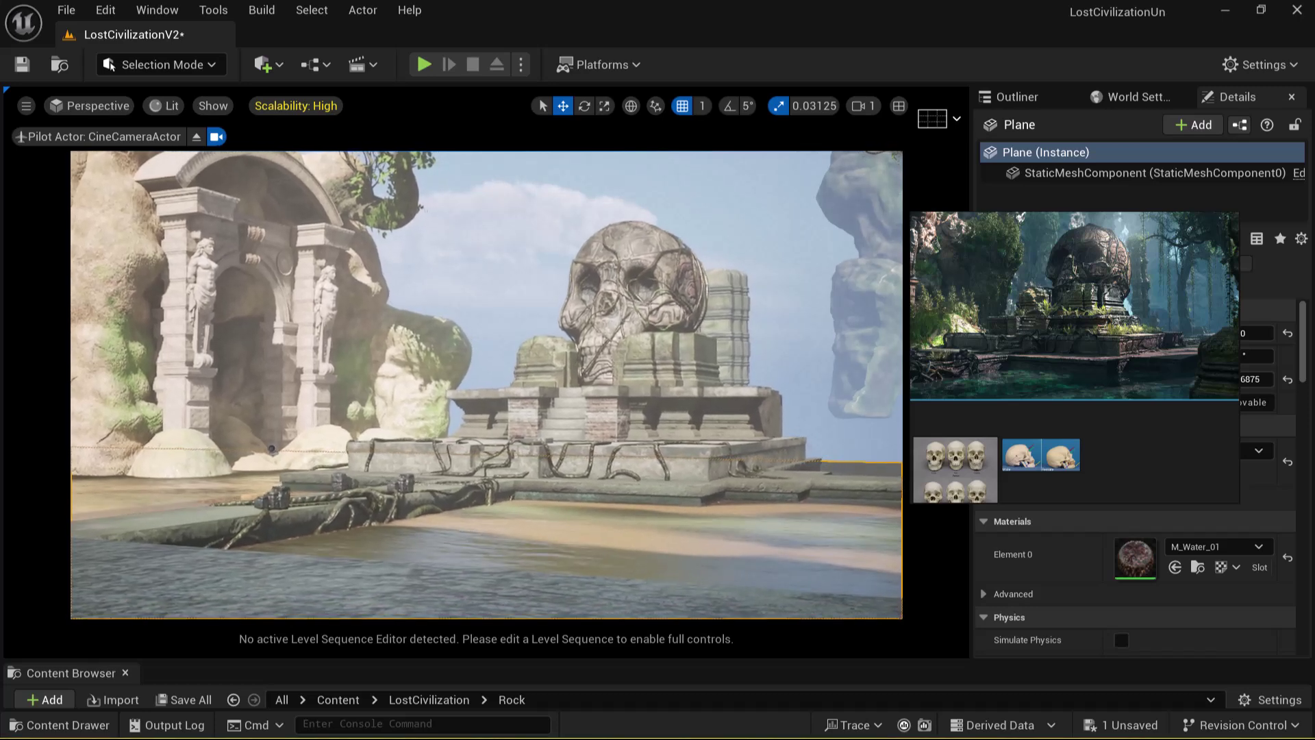
pyautogui.moveTo(773, 483); pyautogui.dragTo(773, 483, button='right')
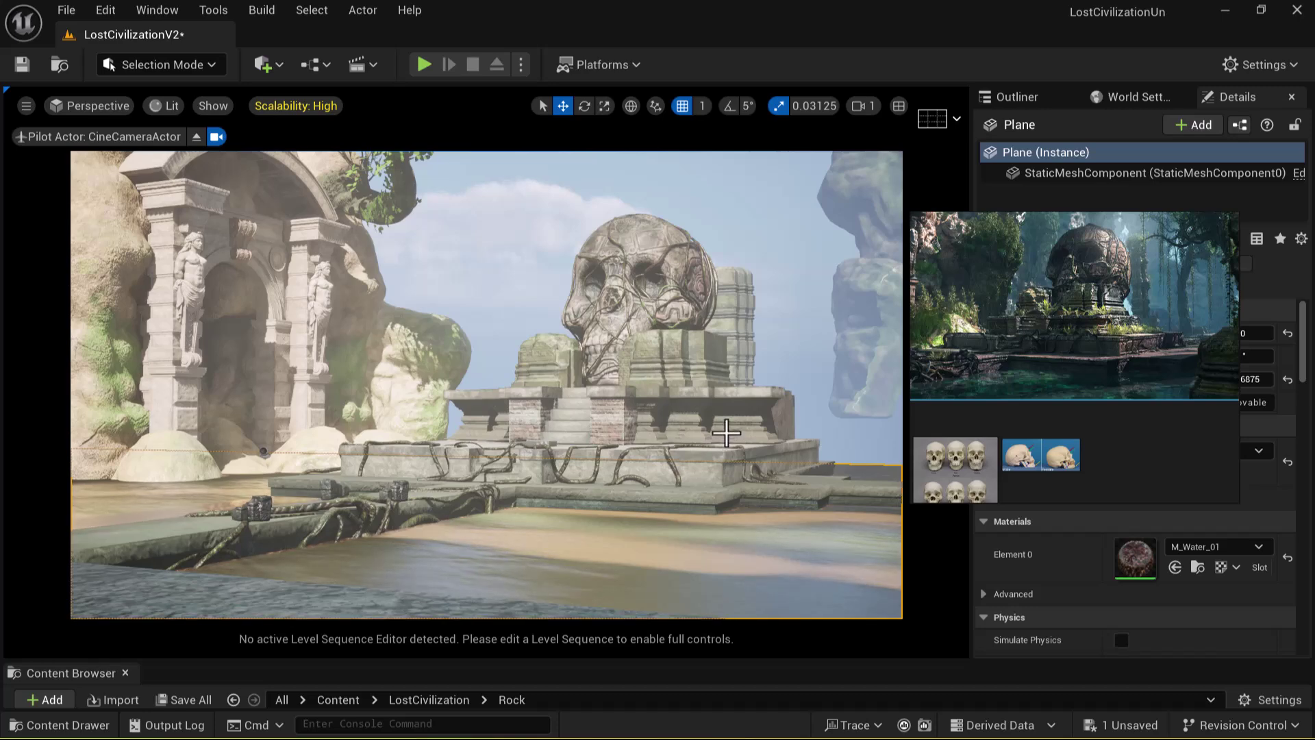
pyautogui.moveTo(694, 431); pyautogui.dragTo(695, 431, button='right')
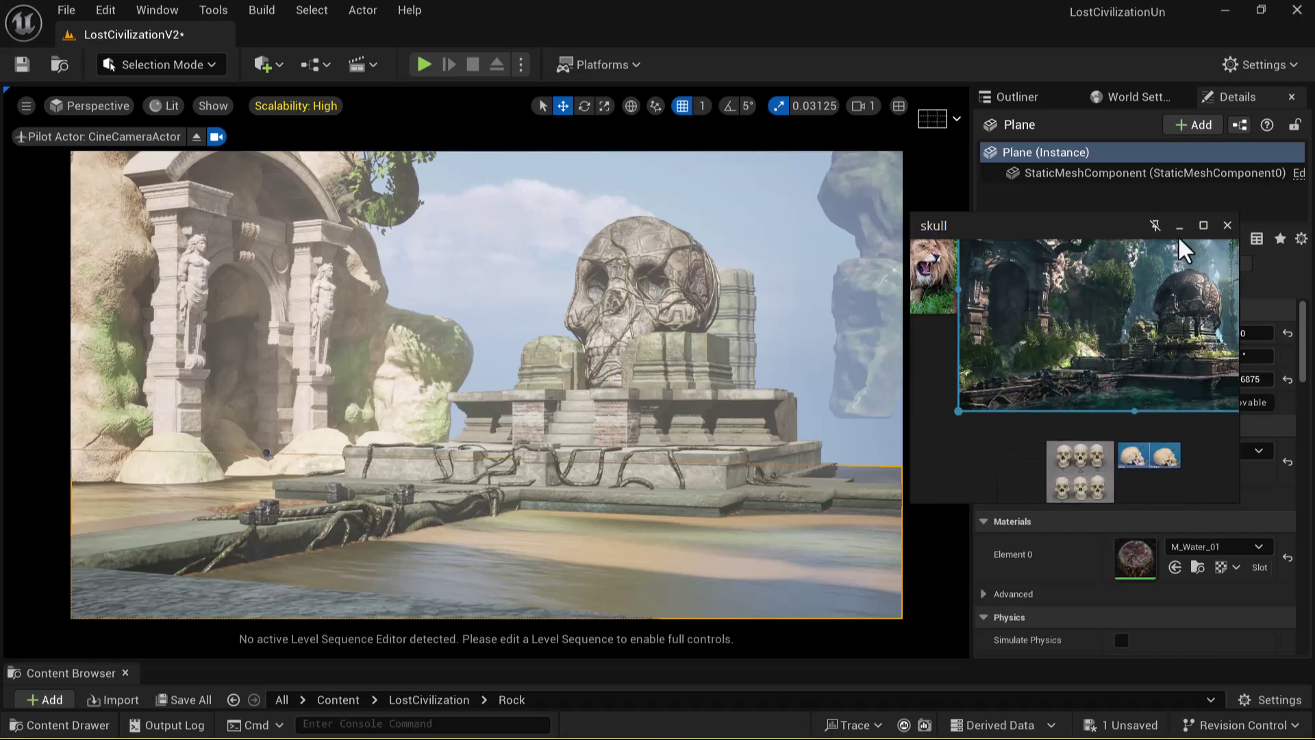
pyautogui.click(1179, 226)
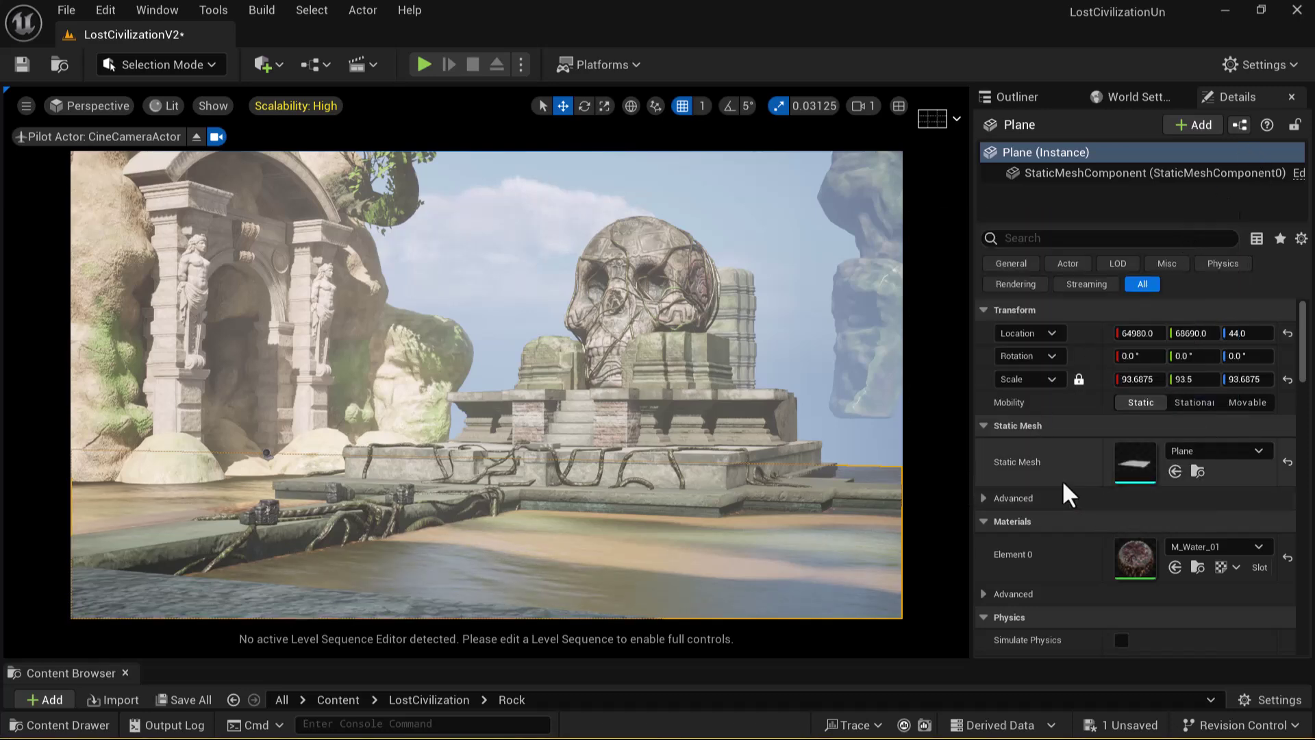
# Reselect CineCameraActor in the scene's actor list and set its current focal length to 20
pyautogui.click(1138, 96)
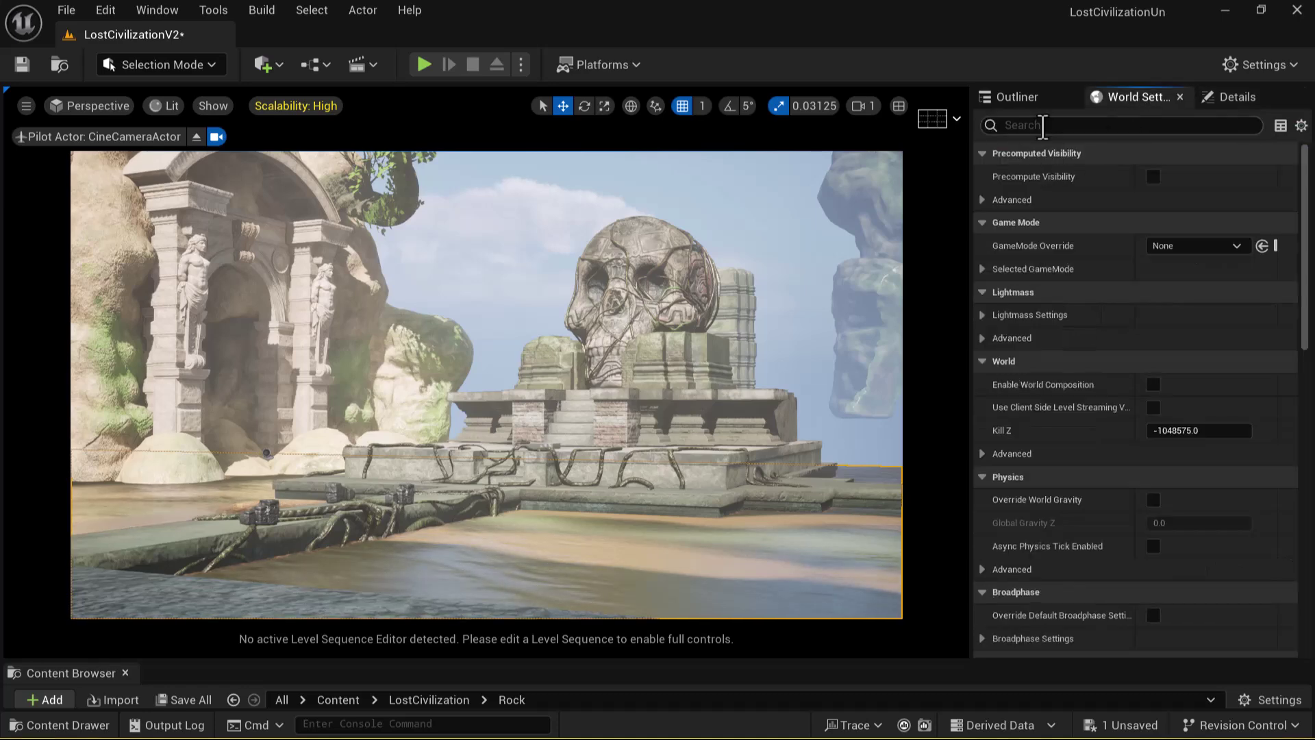
pyautogui.click(1027, 94)
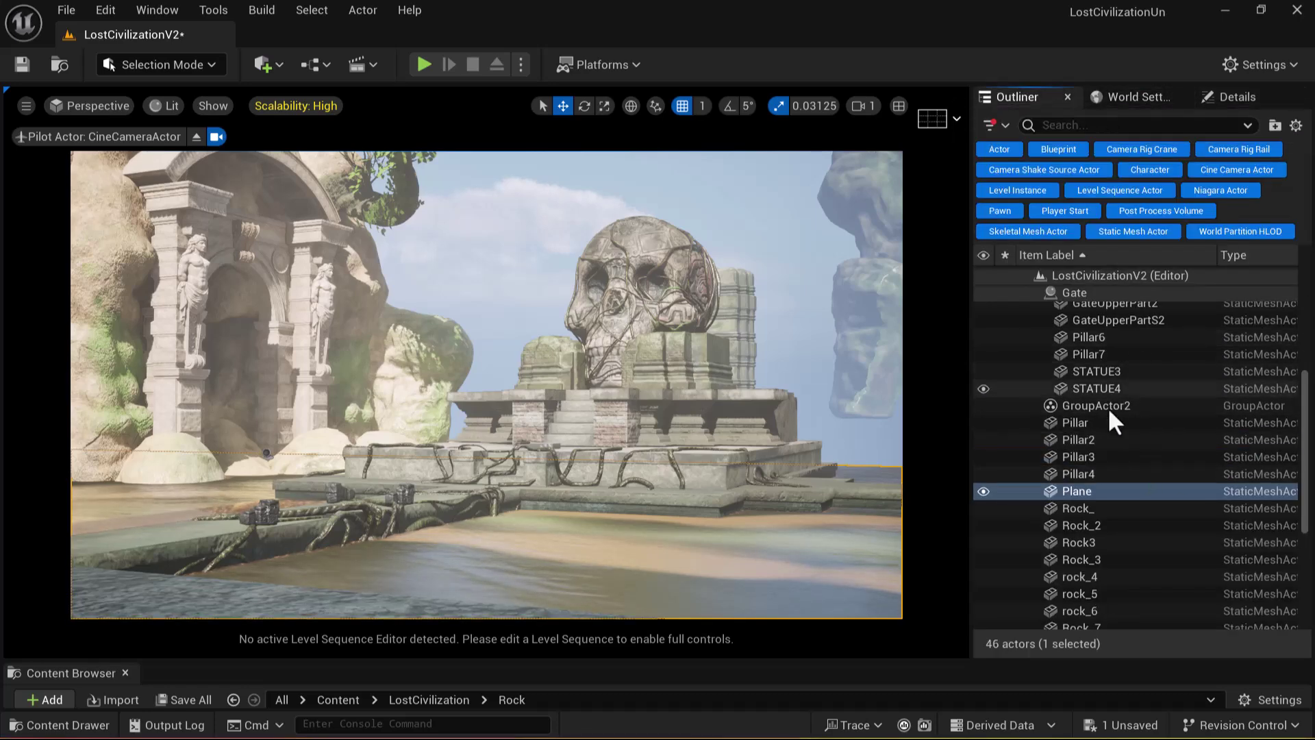
pyautogui.scroll(3, 1107, 404)
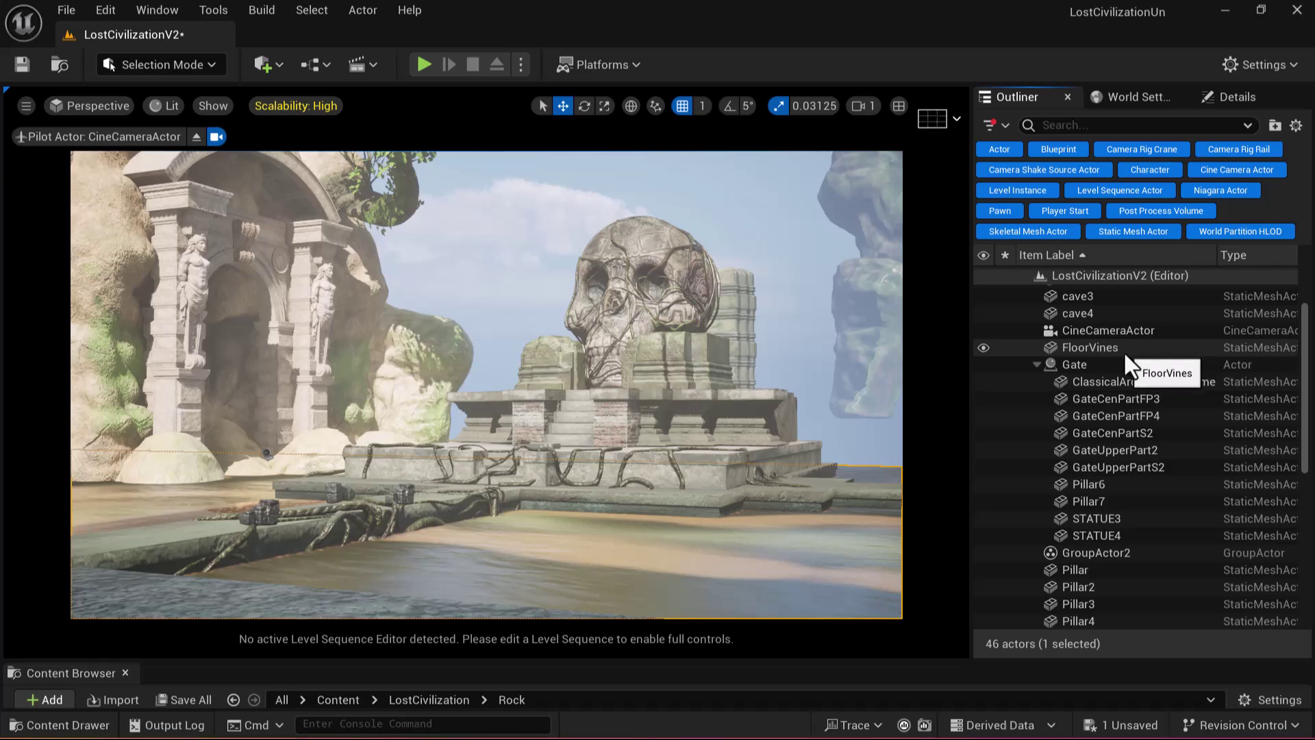
pyautogui.click(1129, 333)
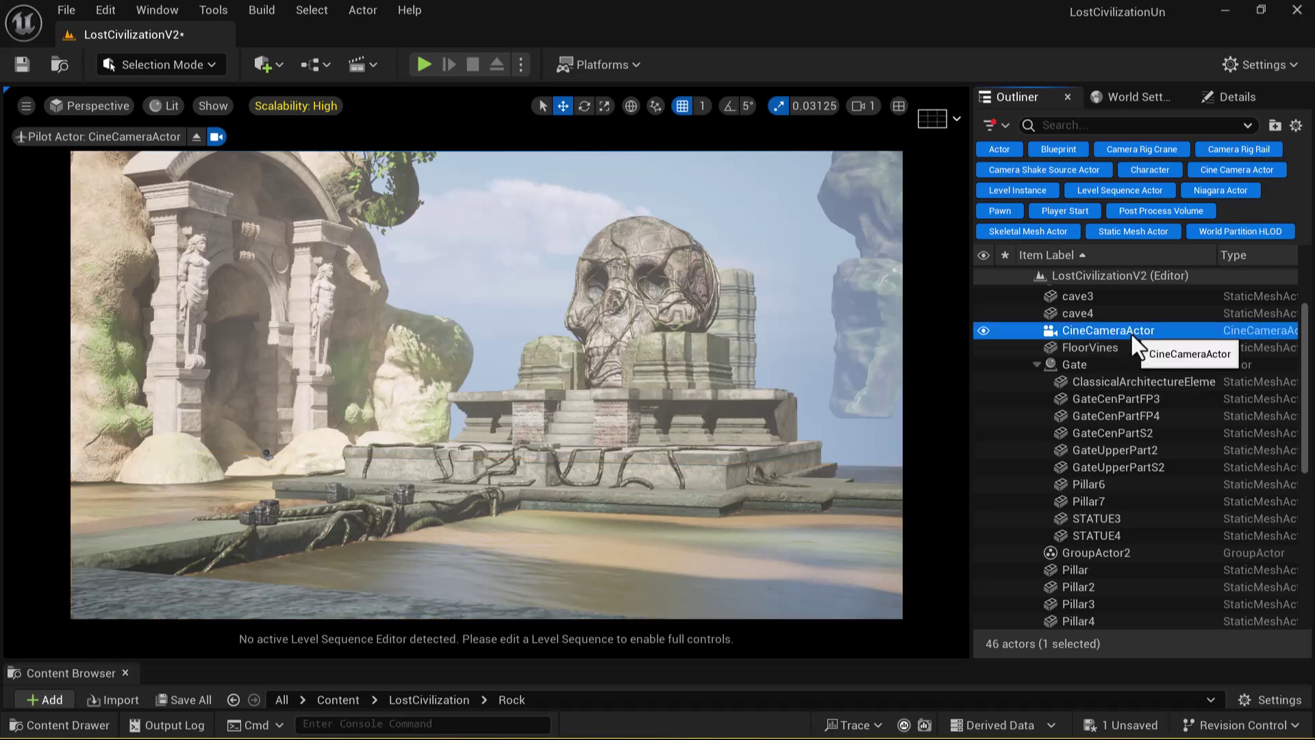
pyautogui.click(1232, 97)
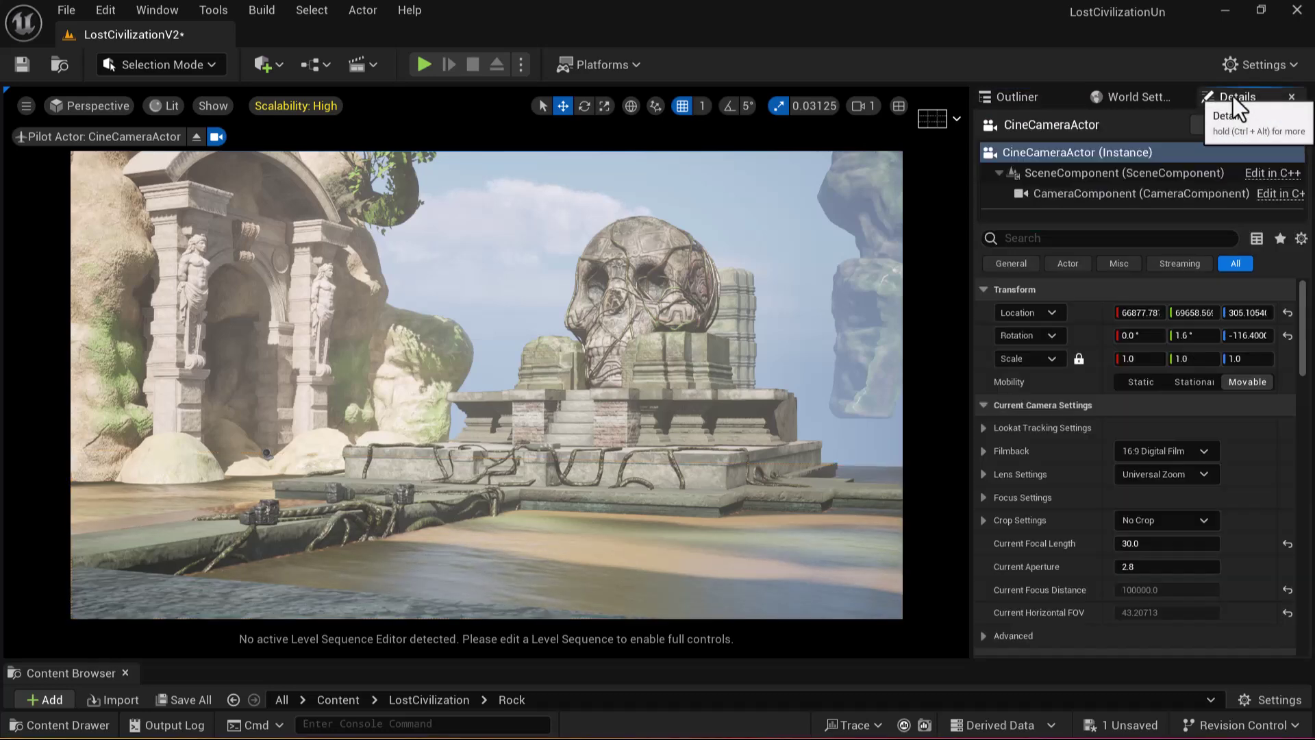
pyautogui.click(1169, 541)
pyautogui.write('2')
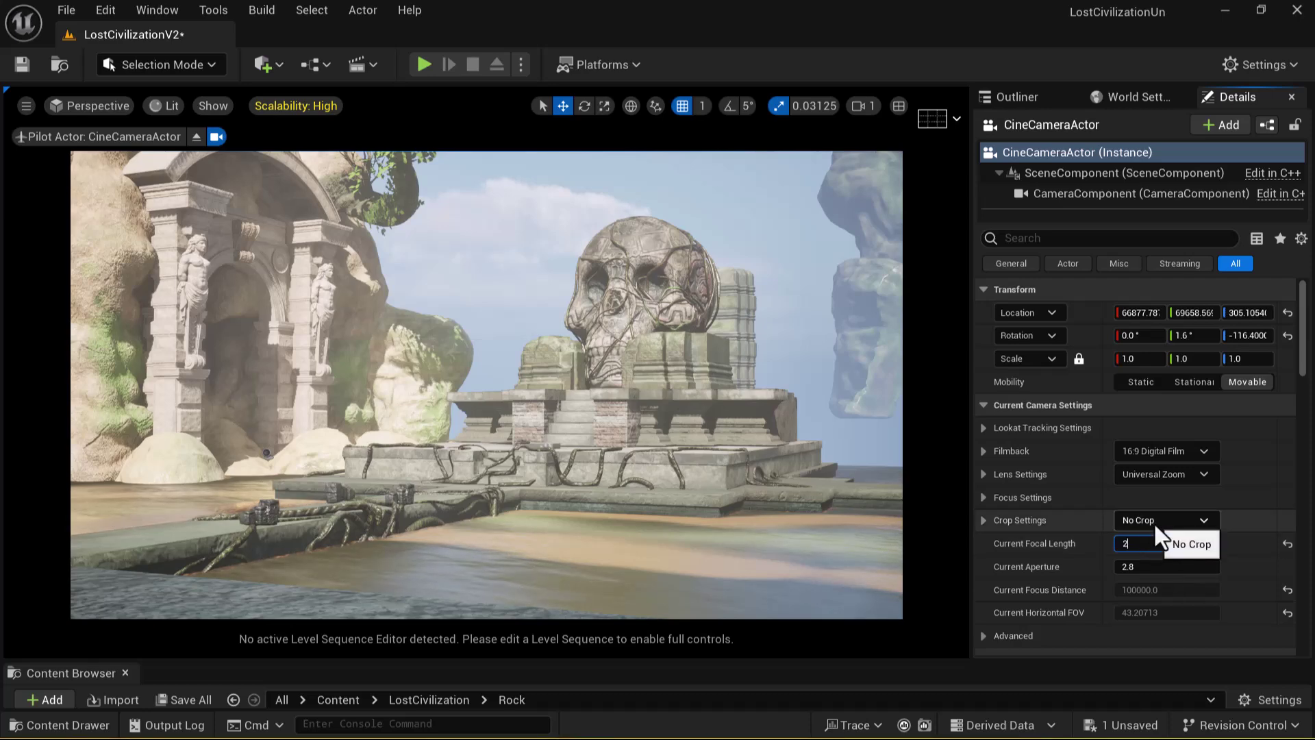
pyautogui.write('0')
pyautogui.press('Return')
# Dolly the piloted camera forward over the water and lower it for a closer view of the gate and skull temple
pyautogui.scroll(3, 685, 381)
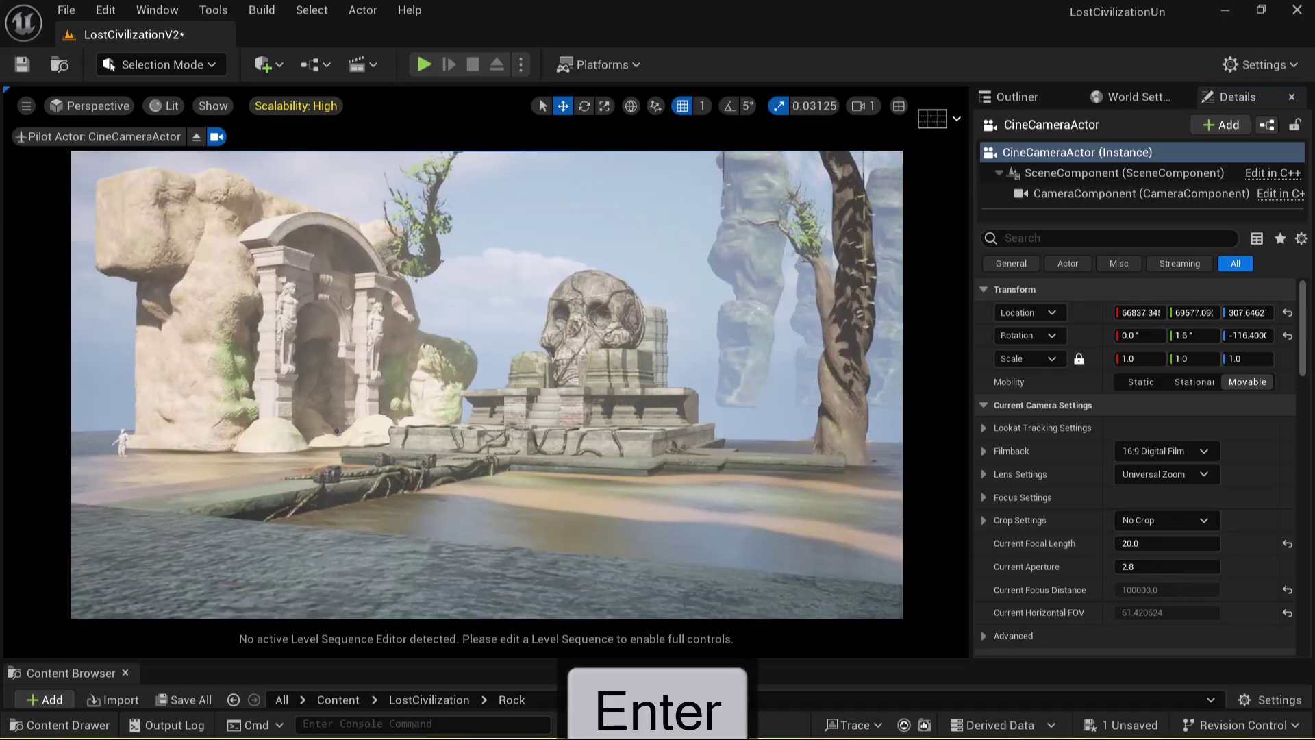
pyautogui.scroll(5, 705, 375)
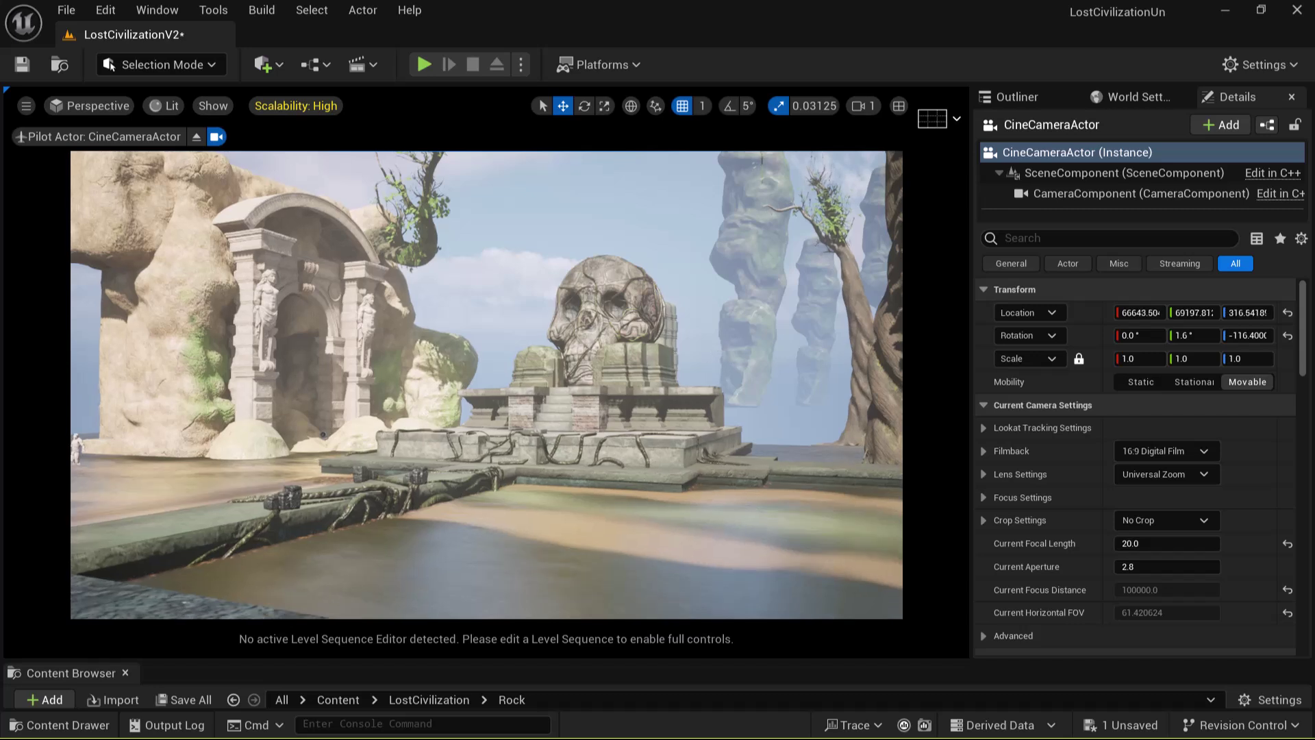
pyautogui.scroll(3, 719, 355)
pyautogui.moveTo(719, 354); pyautogui.dragTo(774, 383, button='middle')
pyautogui.scroll(2, 719, 354)
pyautogui.scroll(2, 728, 331)
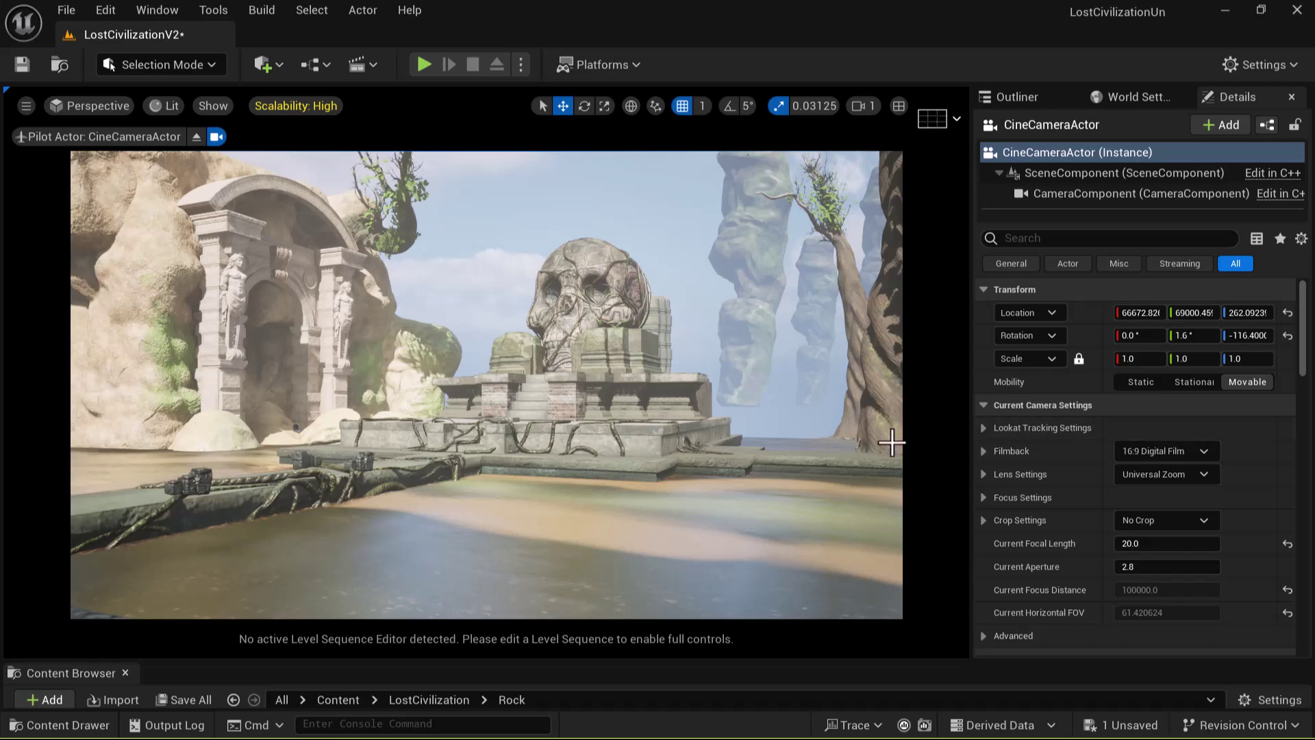
# Restore the reference window, then turn and shift the camera slightly to match the concept image's angle
pyautogui.press('super')
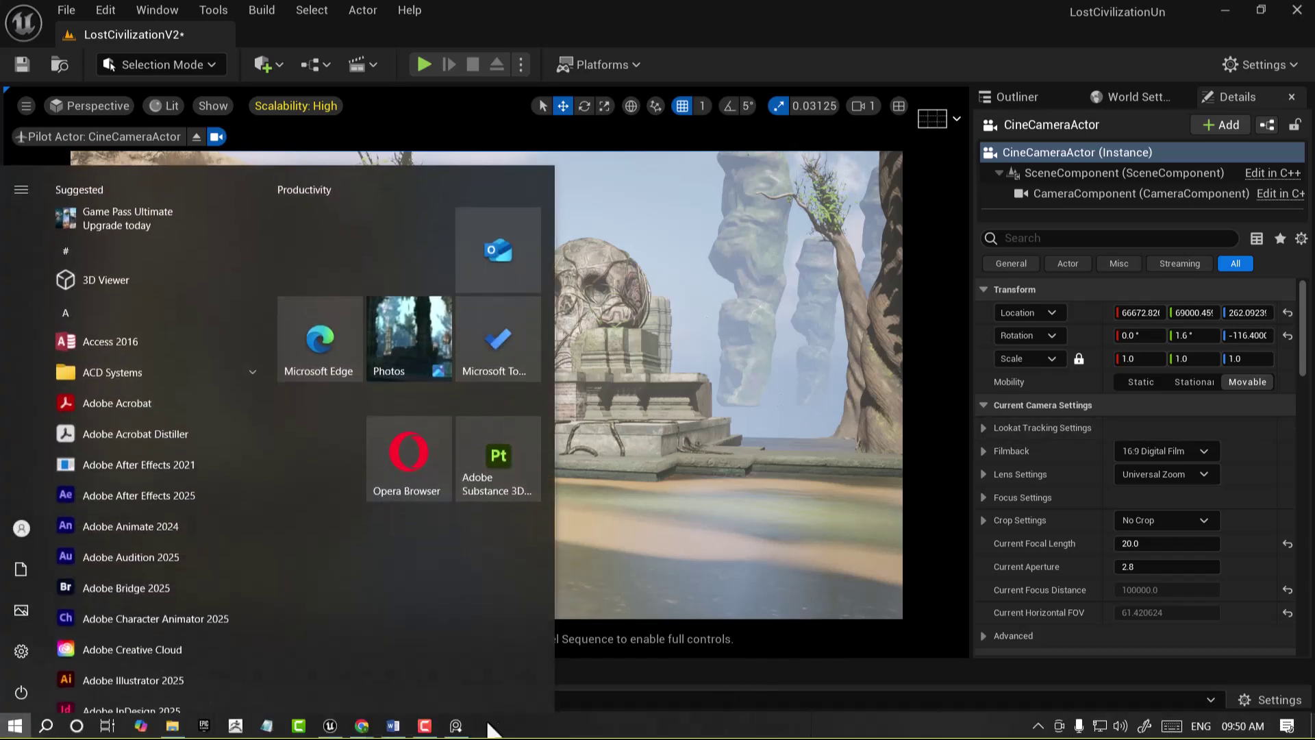
pyautogui.click(456, 726)
pyautogui.moveTo(1137, 329); pyautogui.dragTo(1135, 310, button='middle')
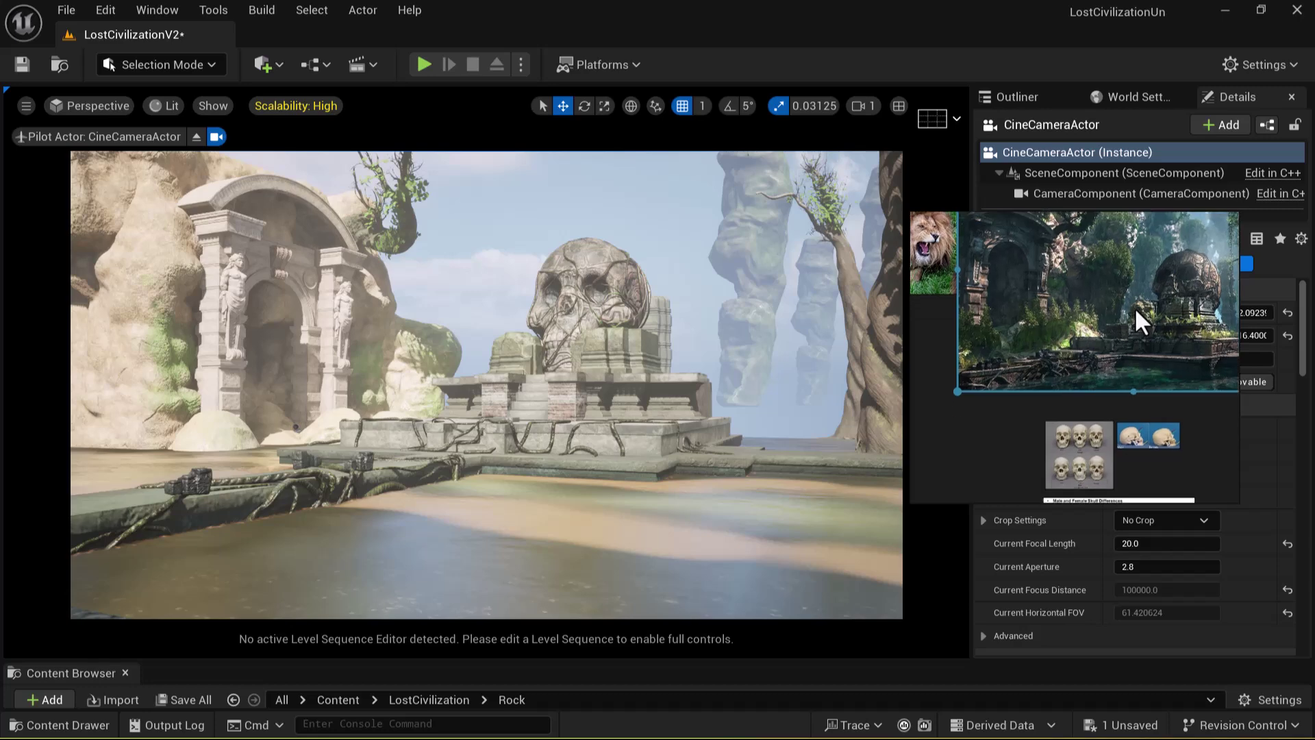
pyautogui.keyDown('alt'); pyautogui.moveTo(673, 490); pyautogui.dragTo(667, 484); pyautogui.keyUp('alt')
pyautogui.moveTo(667, 484)
pyautogui.mouseDown(button='middle')
pyautogui.moveTo(675, 500)
pyautogui.moveTo(673, 486)
pyautogui.mouseUp(button='middle')
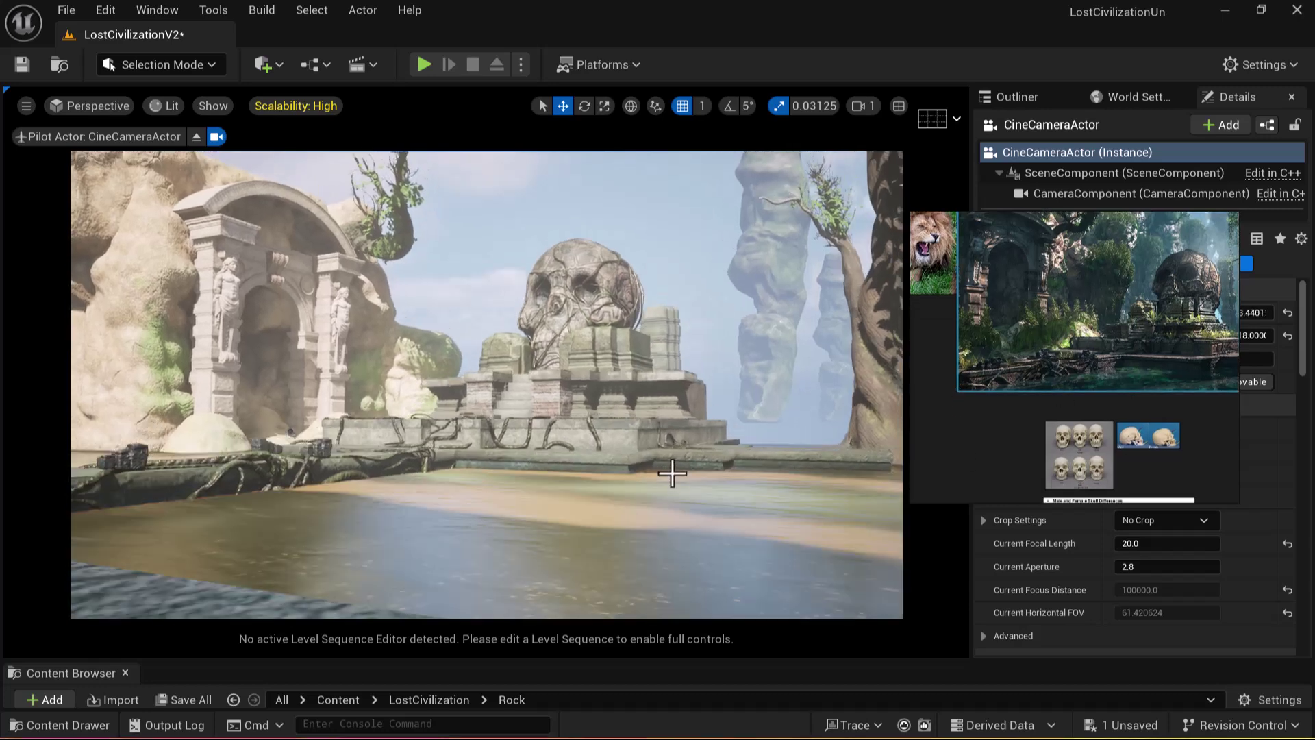
# Dismiss the water plane's options, select FloorVines and nudge the camera's framing vertically
pyautogui.rightClick(651, 474)
pyautogui.moveTo(652, 475)
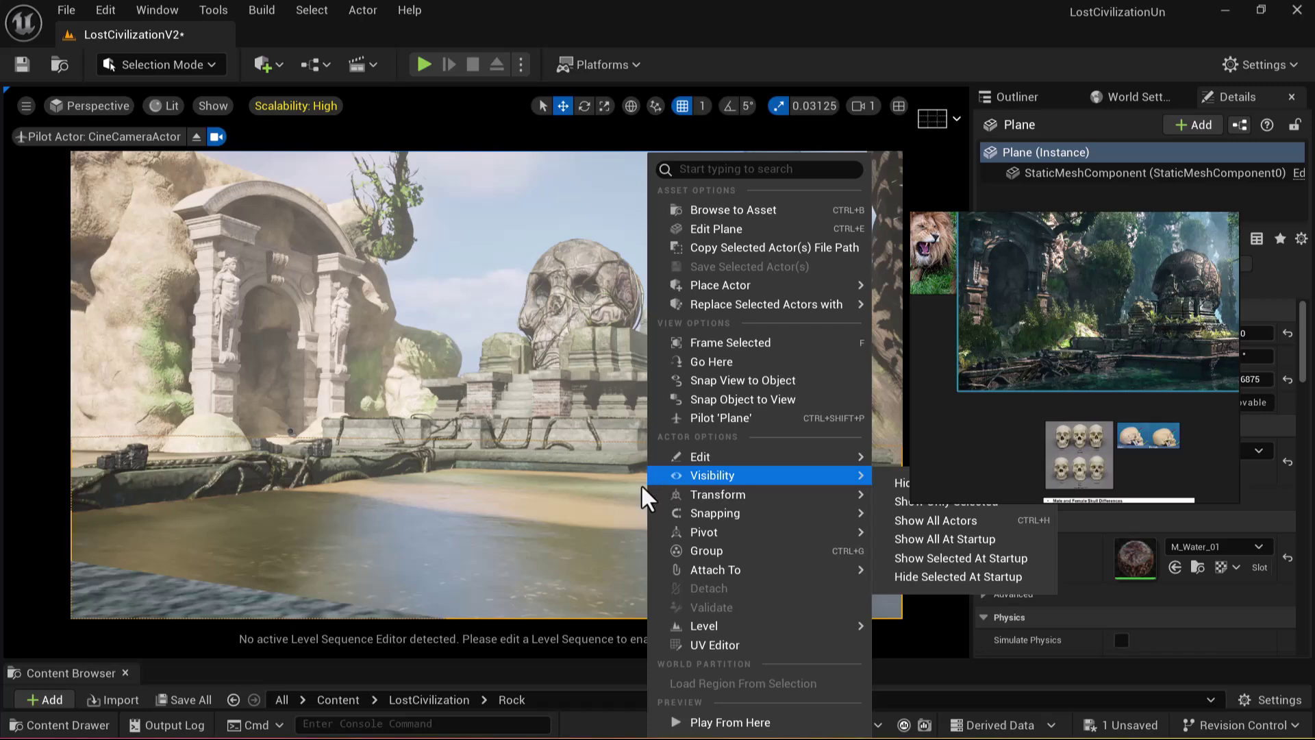
pyautogui.click(562, 409)
pyautogui.moveTo(696, 411); pyautogui.dragTo(695, 390, button='middle')
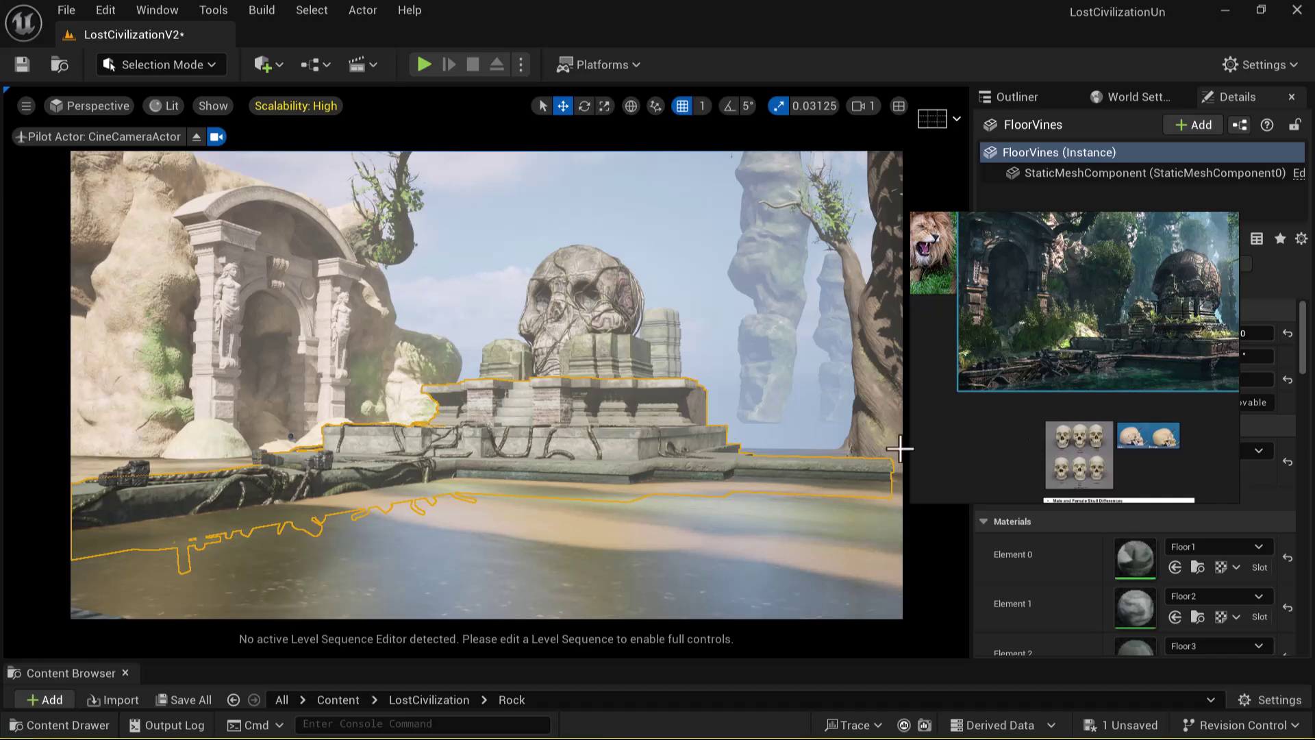
# Bring the whole title image into view in the reference window and fine-tune the camera's position and framing against it
pyautogui.moveTo(1195, 362); pyautogui.dragTo(1121, 376, button='middle')
pyautogui.scroll(-2, 1115, 354)
pyautogui.moveTo(785, 450); pyautogui.dragTo(805, 460, button='middle')
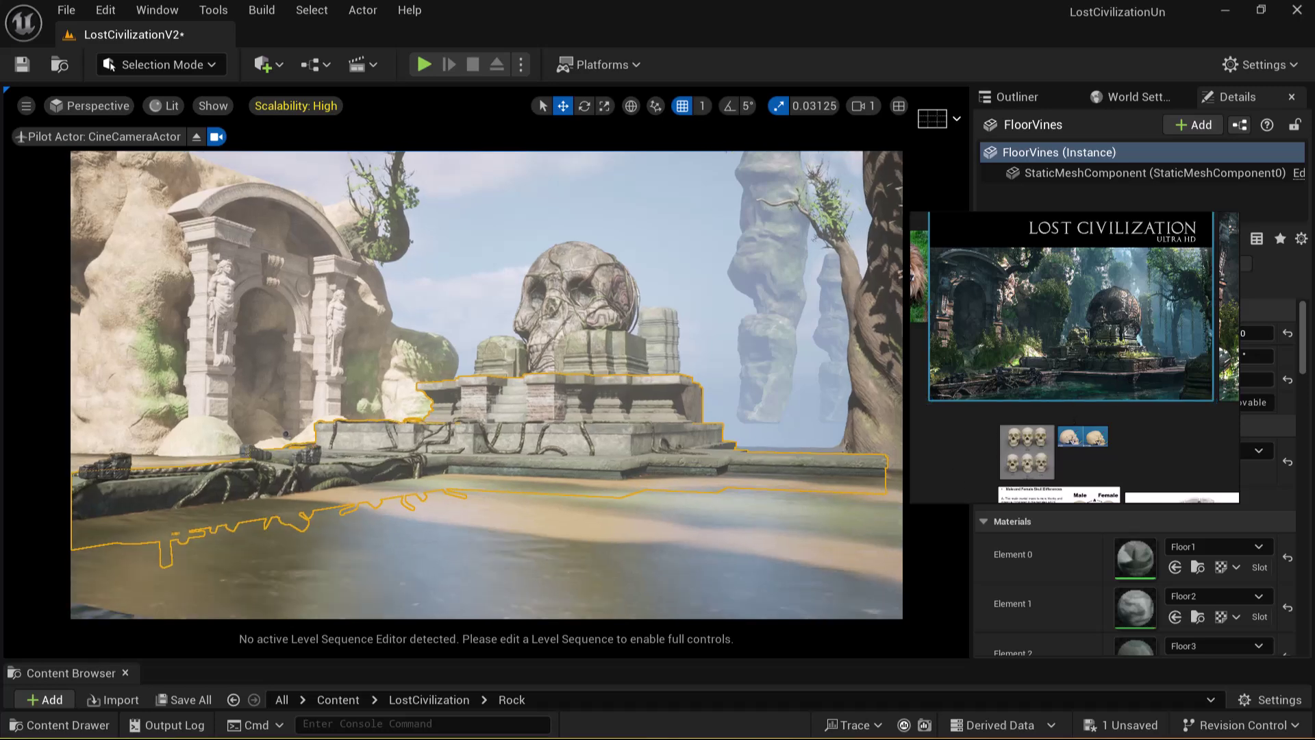
pyautogui.moveTo(779, 449); pyautogui.dragTo(733, 454, button='right')
pyautogui.moveTo(732, 454); pyautogui.dragTo(755, 462, button='middle')
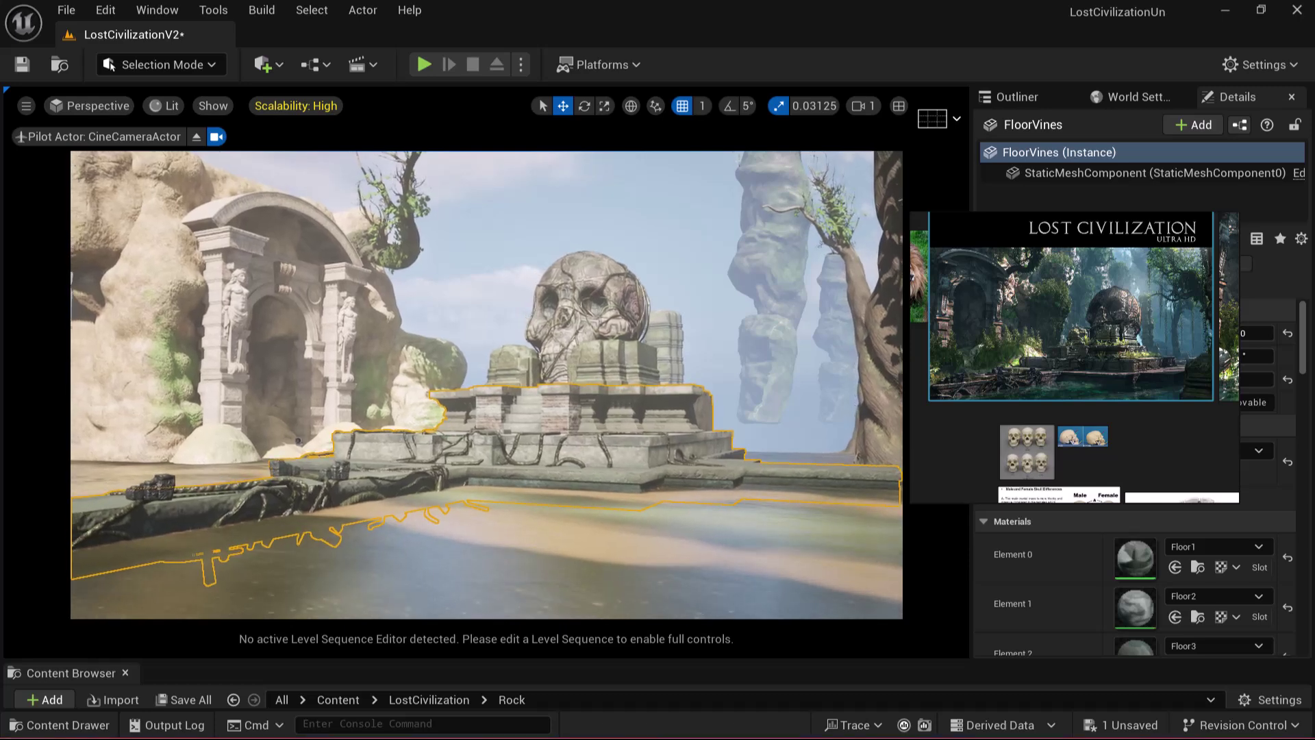
# Turn the piloted camera slightly and shift it sideways and upward to refine the framing of the gate and skull temple
pyautogui.moveTo(708, 436); pyautogui.dragTo(711, 441, button='right')
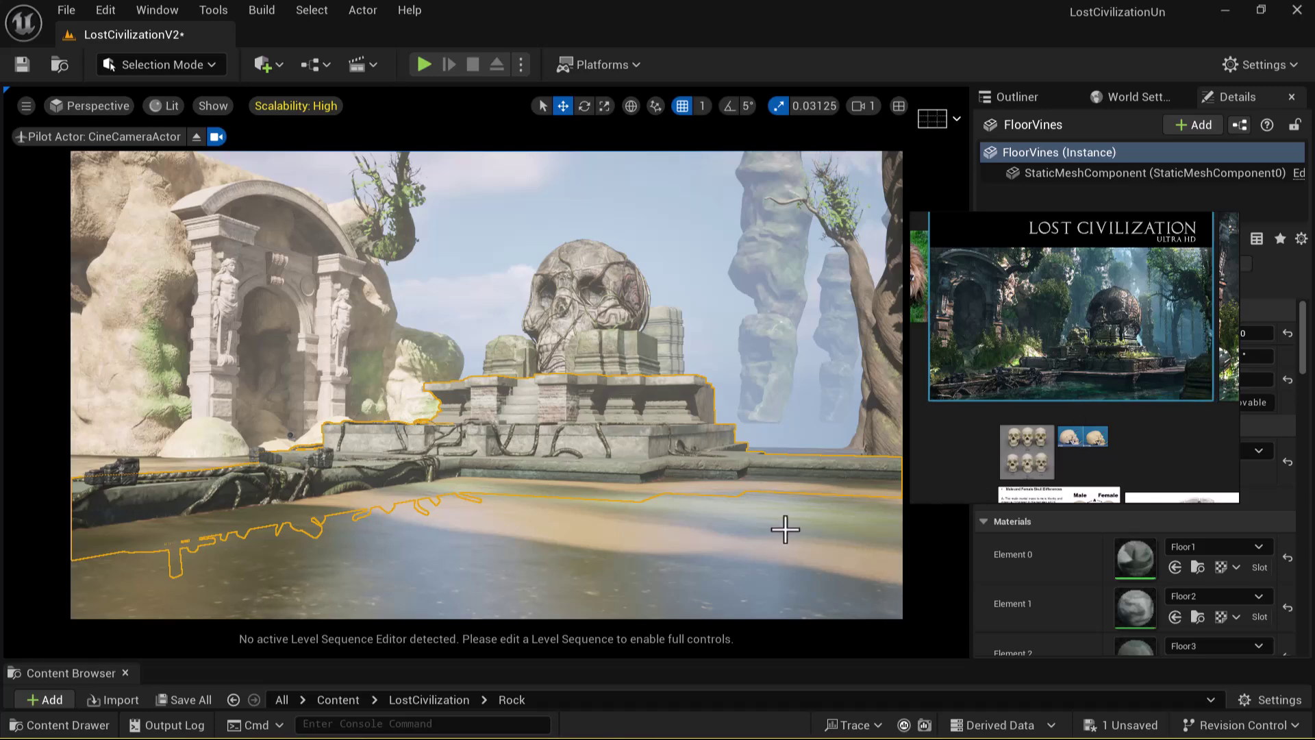
pyautogui.press('a')
pyautogui.moveTo(560, 493); pyautogui.dragTo(560, 493, button='right')
pyautogui.press('d')
pyautogui.press('e')
# Enlarge the gate and floor-vine area of the concept image, then shift and lower the piloted camera to match it
pyautogui.scroll(1, 1232, 348)
pyautogui.moveTo(1110, 352); pyautogui.dragTo(1226, 337, button='middle')
pyautogui.scroll(3, 1172, 373)
pyautogui.moveTo(1126, 374); pyautogui.dragTo(1192, 363, button='middle')
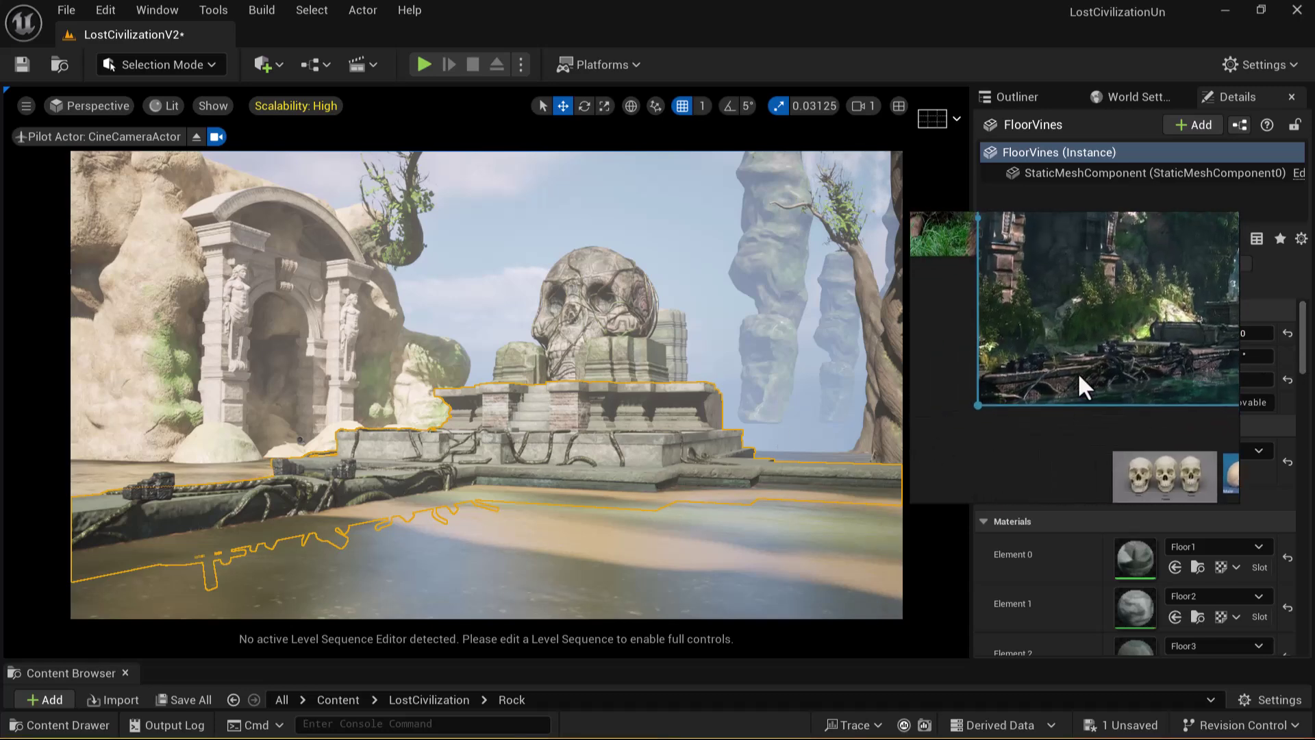
pyautogui.press('a')
pyautogui.press('q')
pyautogui.moveTo(236, 547); pyautogui.dragTo(236, 547, button='right')
pyautogui.press('a')
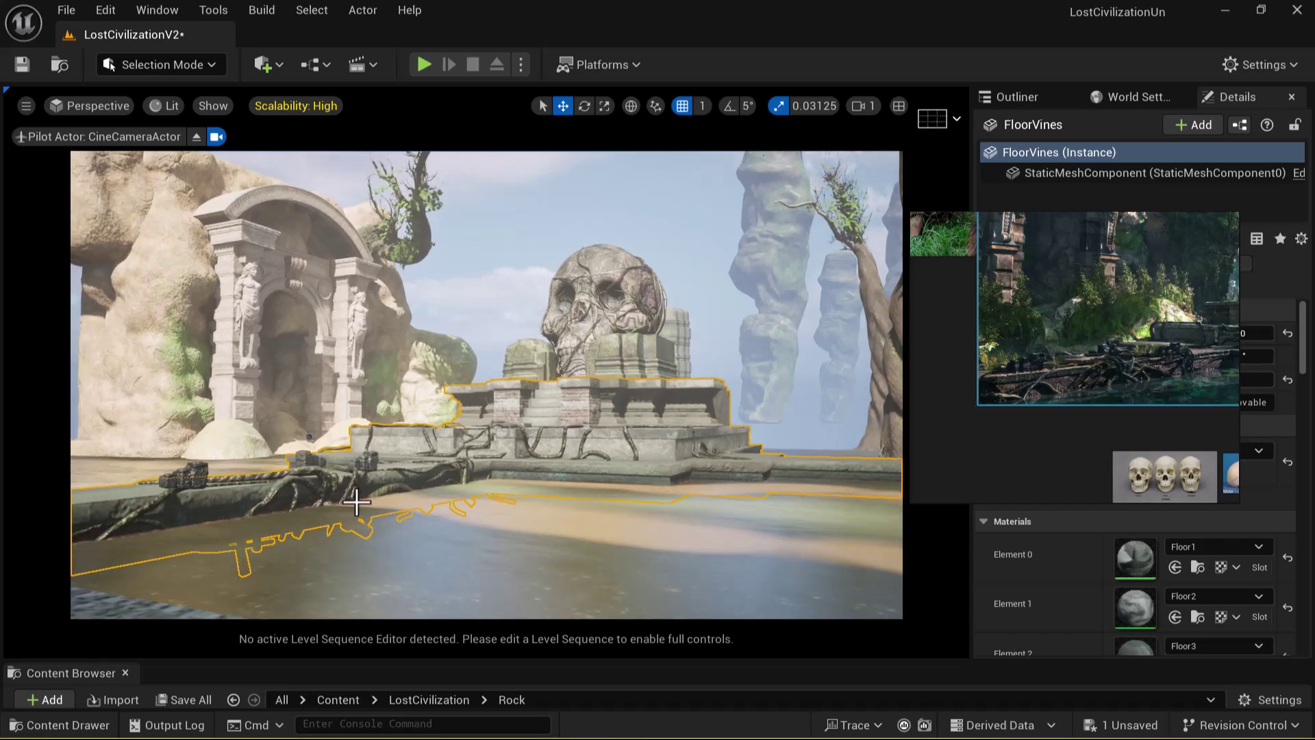
# Bring the whole Lost Civilization title image back into view and move the reference window clear of the Outliner and Details area
pyautogui.moveTo(1197, 350); pyautogui.dragTo(1039, 360, button='right')
pyautogui.scroll(-2, 1075, 368)
pyautogui.scroll(-1, 1099, 365)
pyautogui.moveTo(1086, 362); pyautogui.dragTo(1078, 362, button='middle')
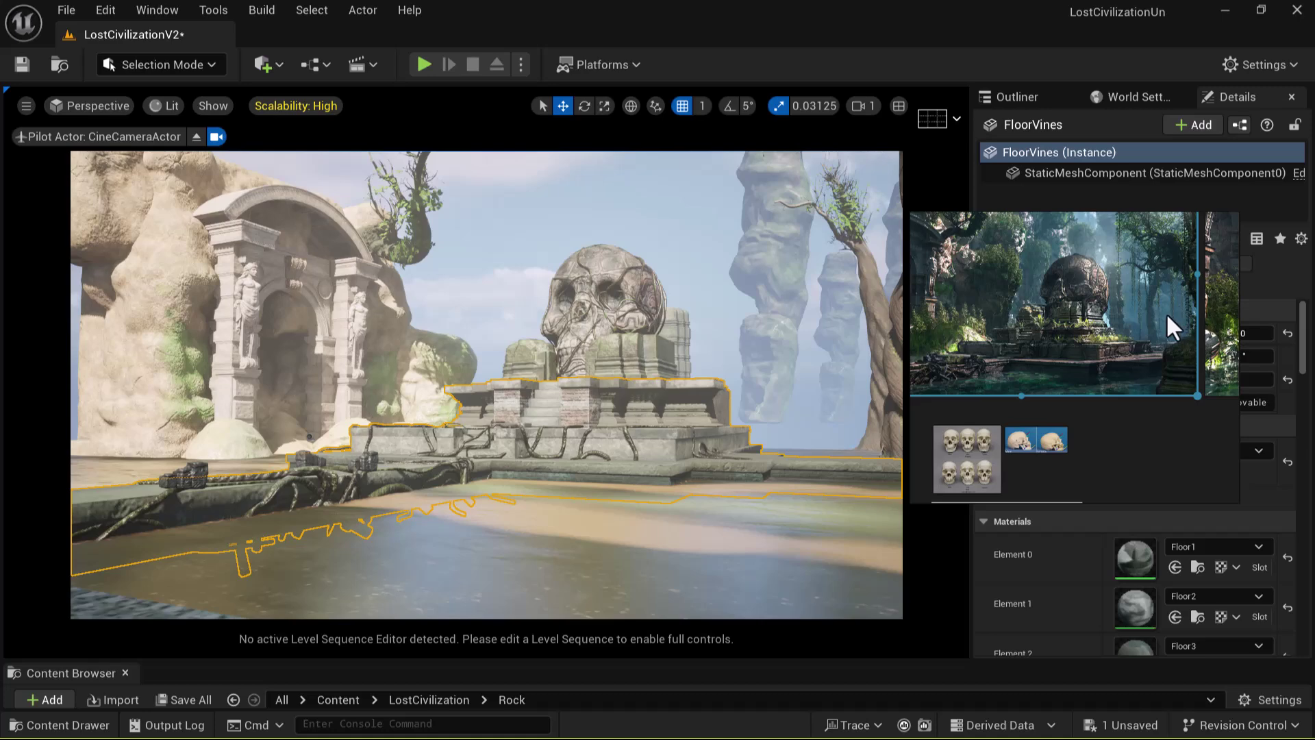
pyautogui.scroll(-2, 1121, 354)
pyautogui.moveTo(1122, 357); pyautogui.dragTo(1166, 381, button='middle')
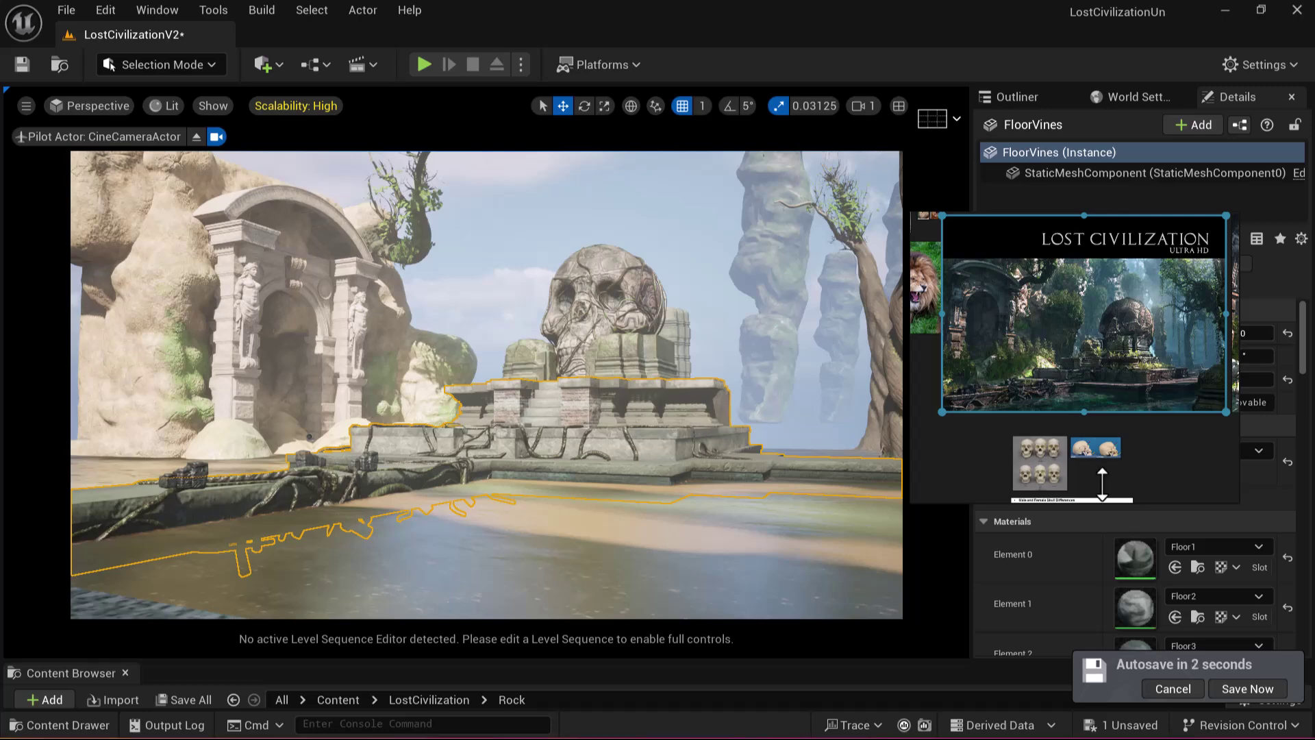
pyautogui.moveTo(1064, 224); pyautogui.dragTo(837, 161)
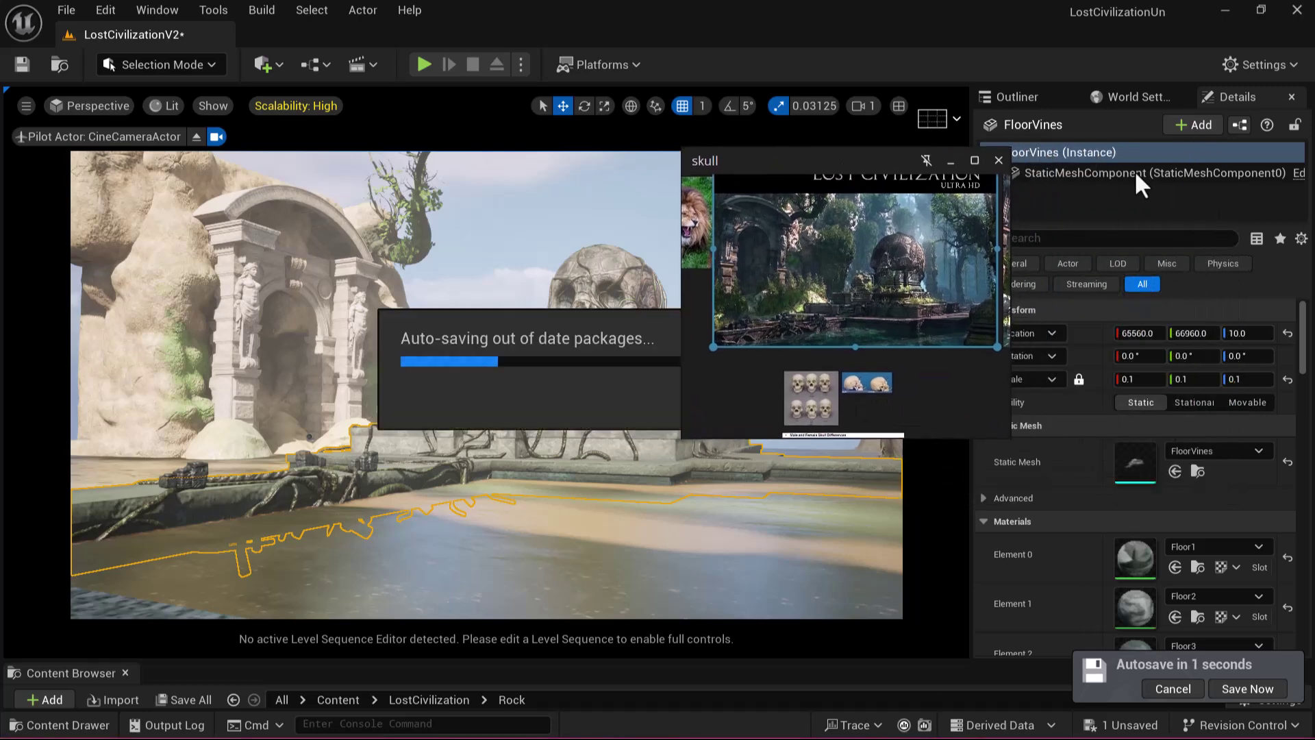
# Select CineCameraActor among the scene's actors and lock its movement
pyautogui.click(1132, 100)
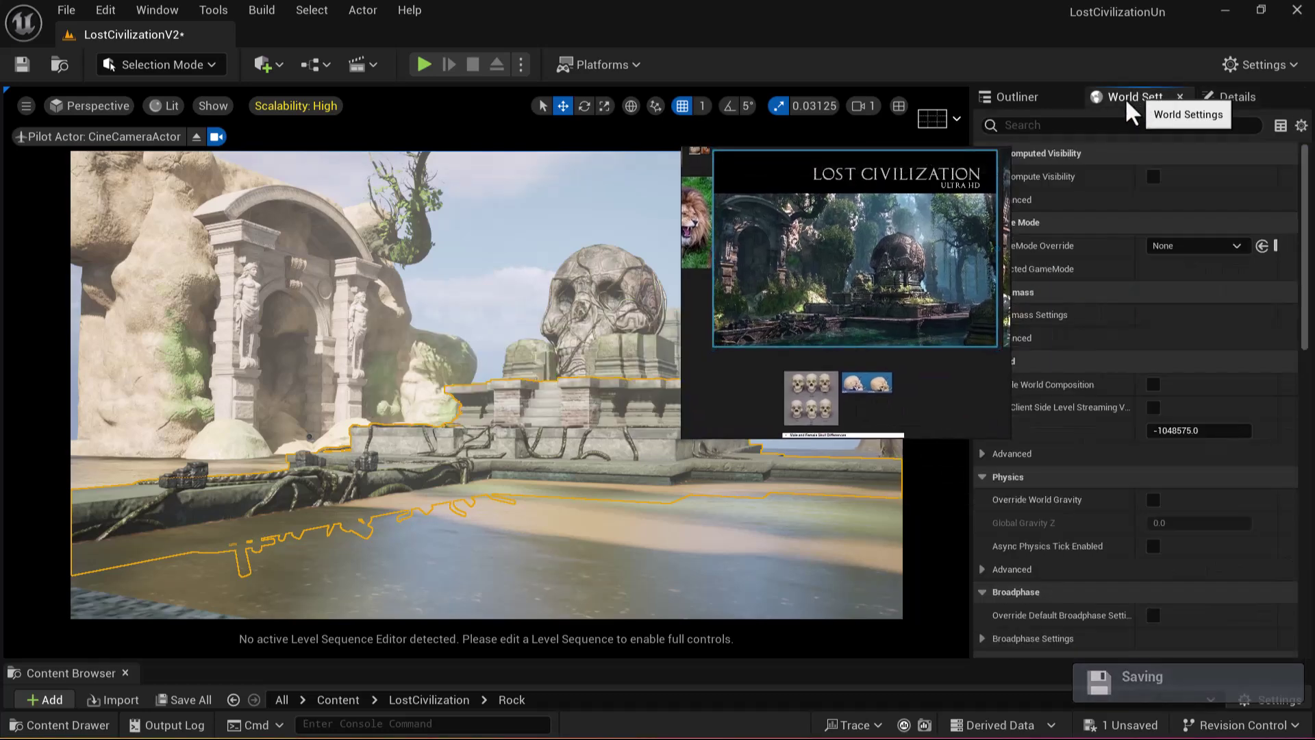
pyautogui.click(1025, 97)
pyautogui.click(1128, 332)
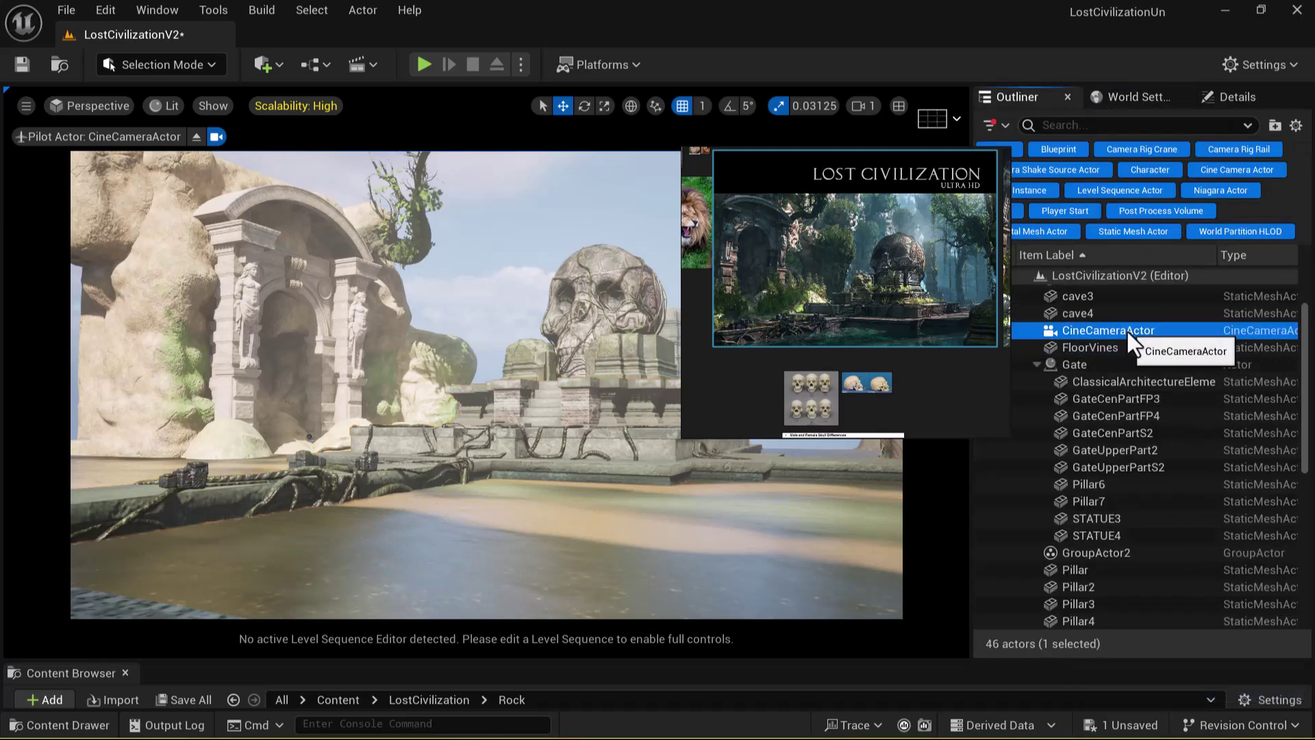
pyautogui.rightClick(1128, 332)
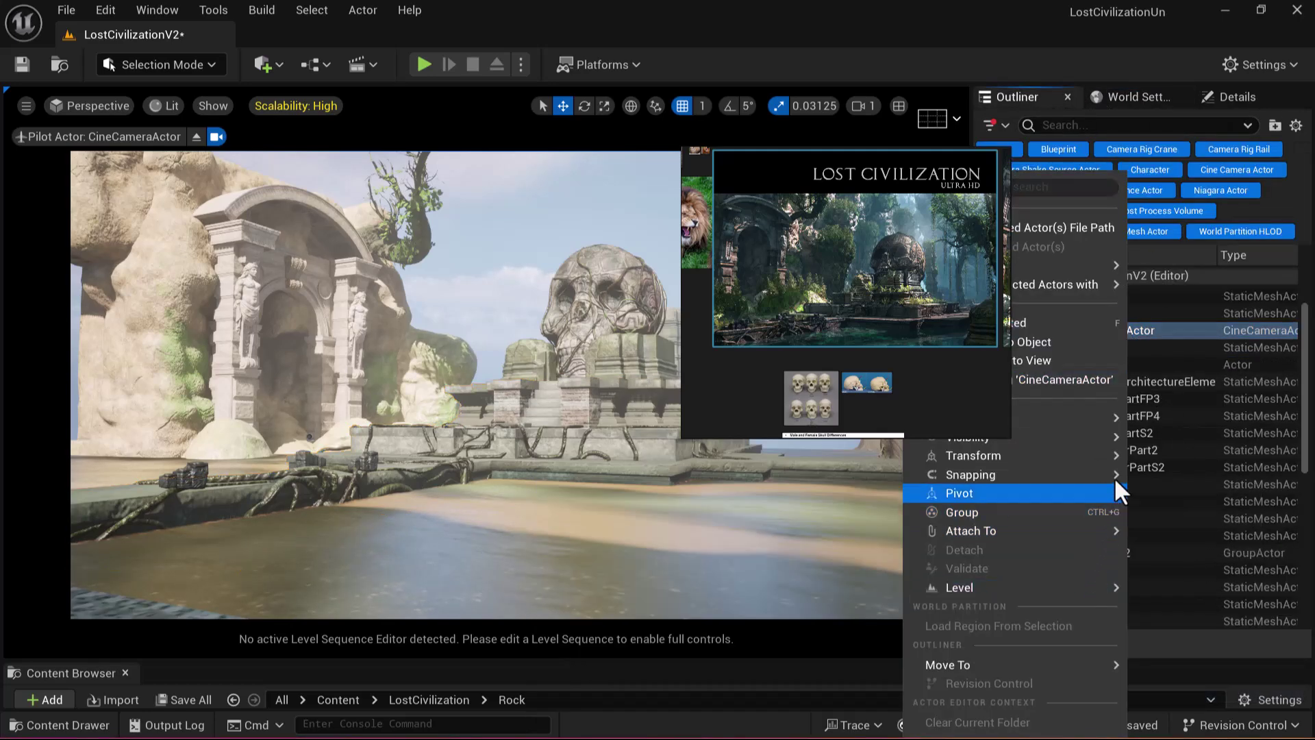
pyautogui.moveTo(1117, 457)
pyautogui.click(1186, 543)
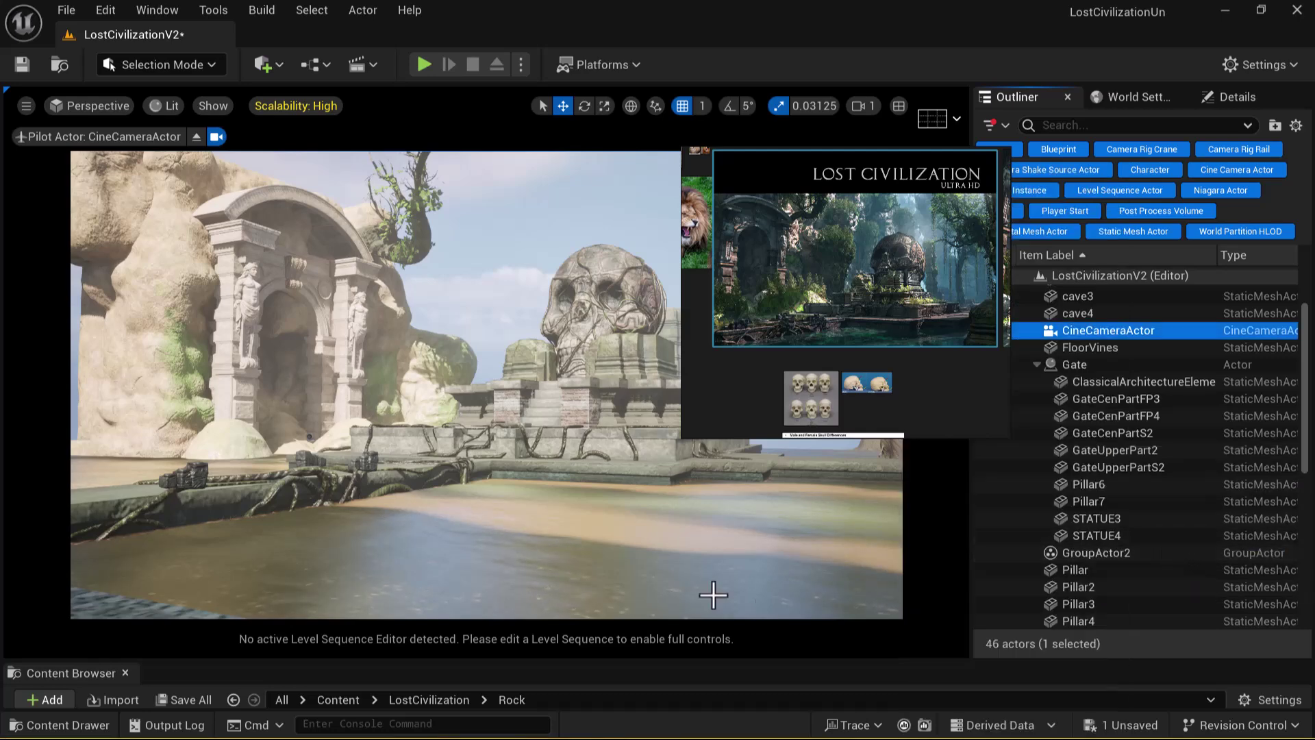
# Select the gate group together with the adjoining rock, and show the scene in four viewports with the reference window moved aside
pyautogui.click(555, 467)
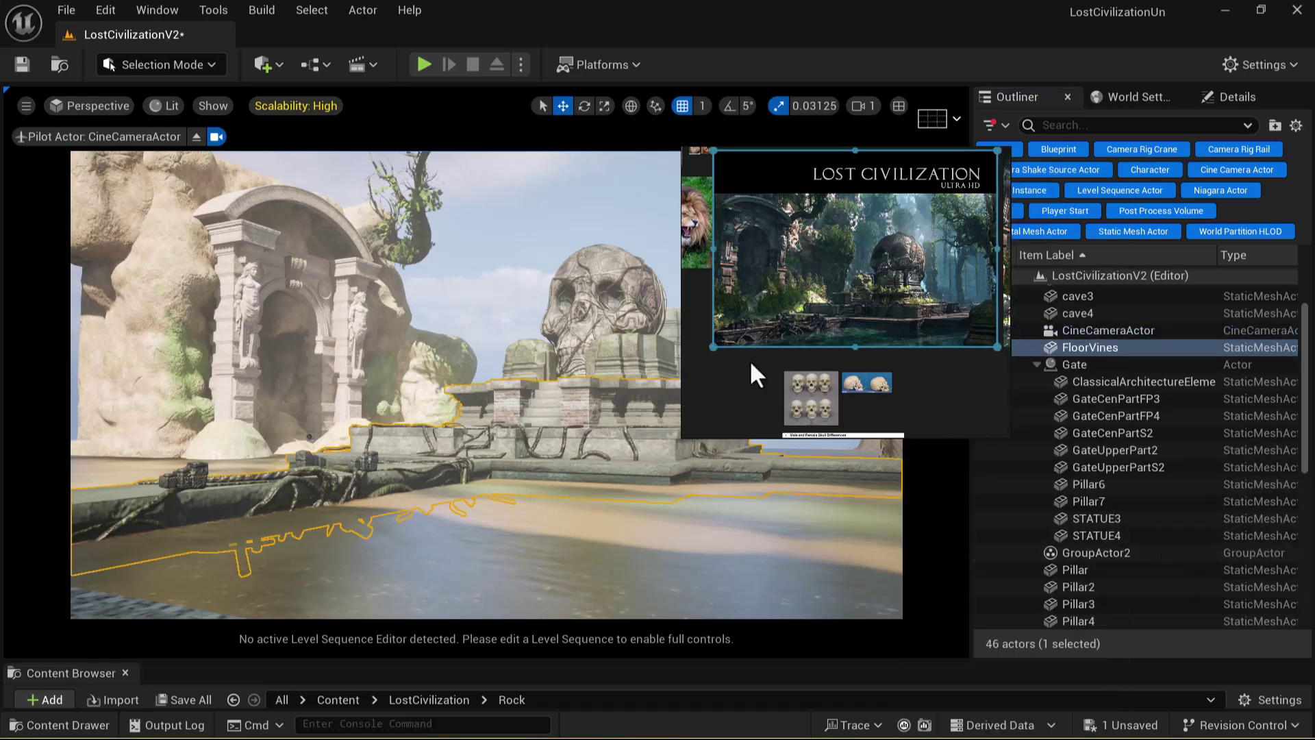
pyautogui.moveTo(860, 311); pyautogui.dragTo(894, 323, button='middle')
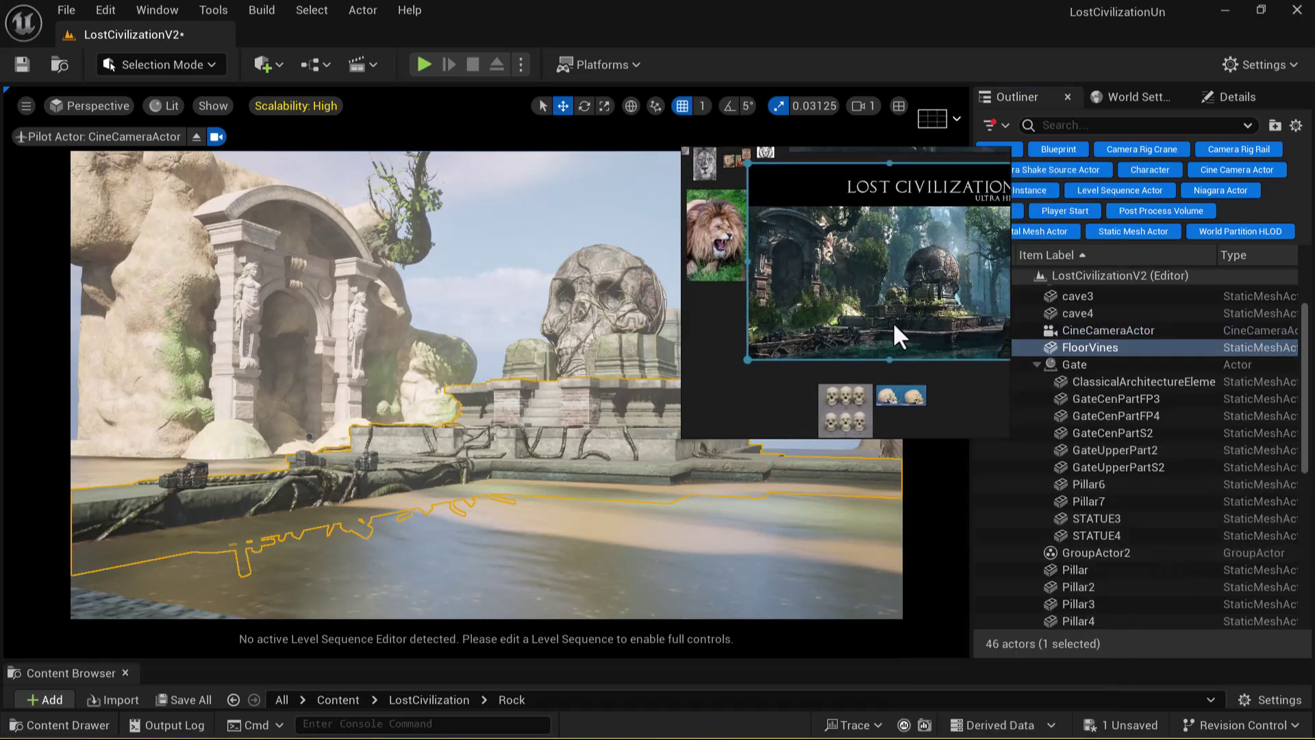
pyautogui.click(349, 381)
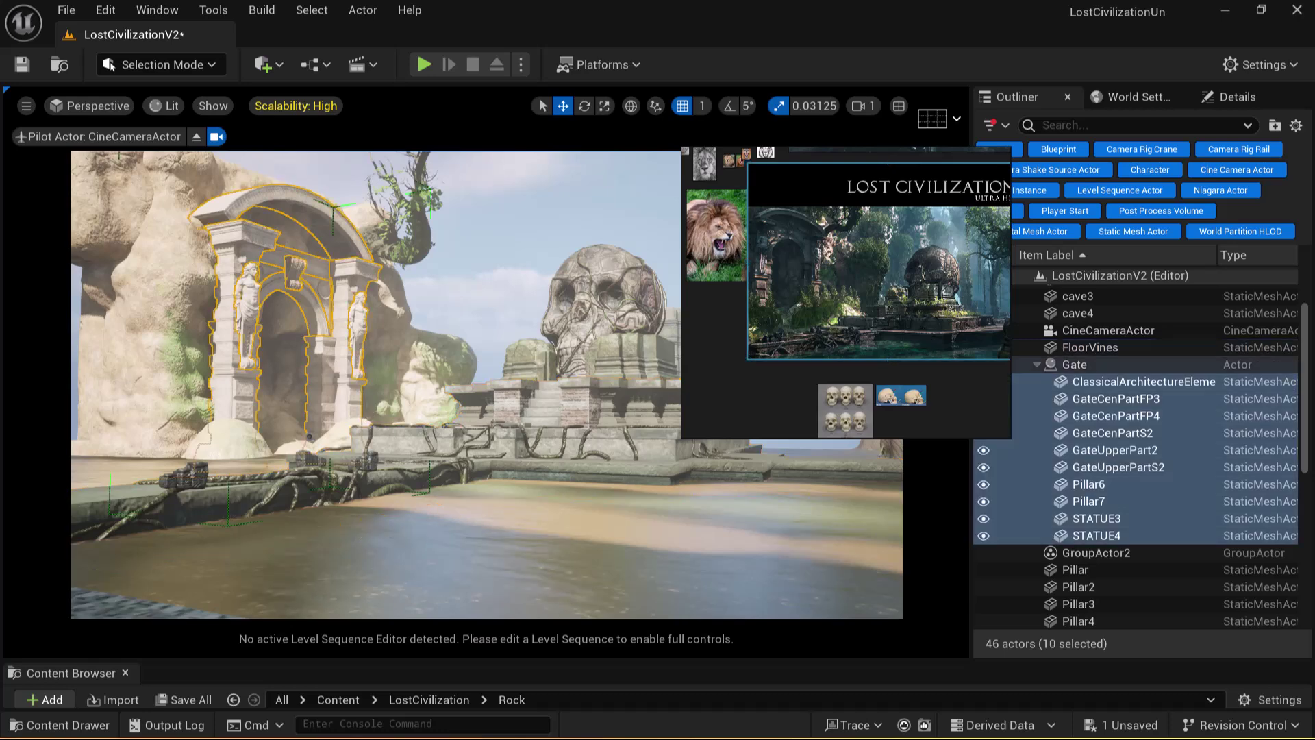
pyautogui.keyDown('ctrl'); pyautogui.click(187, 401); pyautogui.keyUp('ctrl')
pyautogui.moveTo(904, 158); pyautogui.dragTo(1057, 211)
pyautogui.click(898, 105)
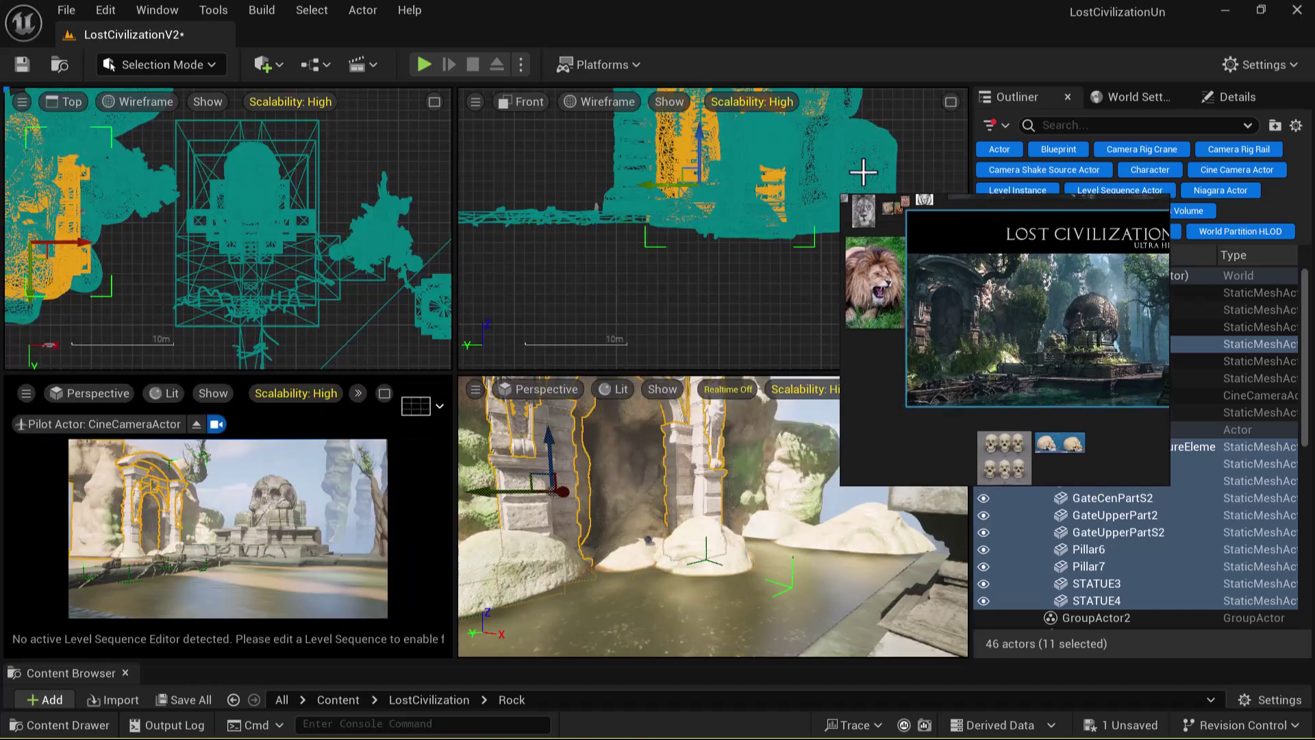
# Try to marquee-select the gate and its surrounding rocks in the Top view and exclude the large water plane from the selection
pyautogui.scroll(-2, 37, 185)
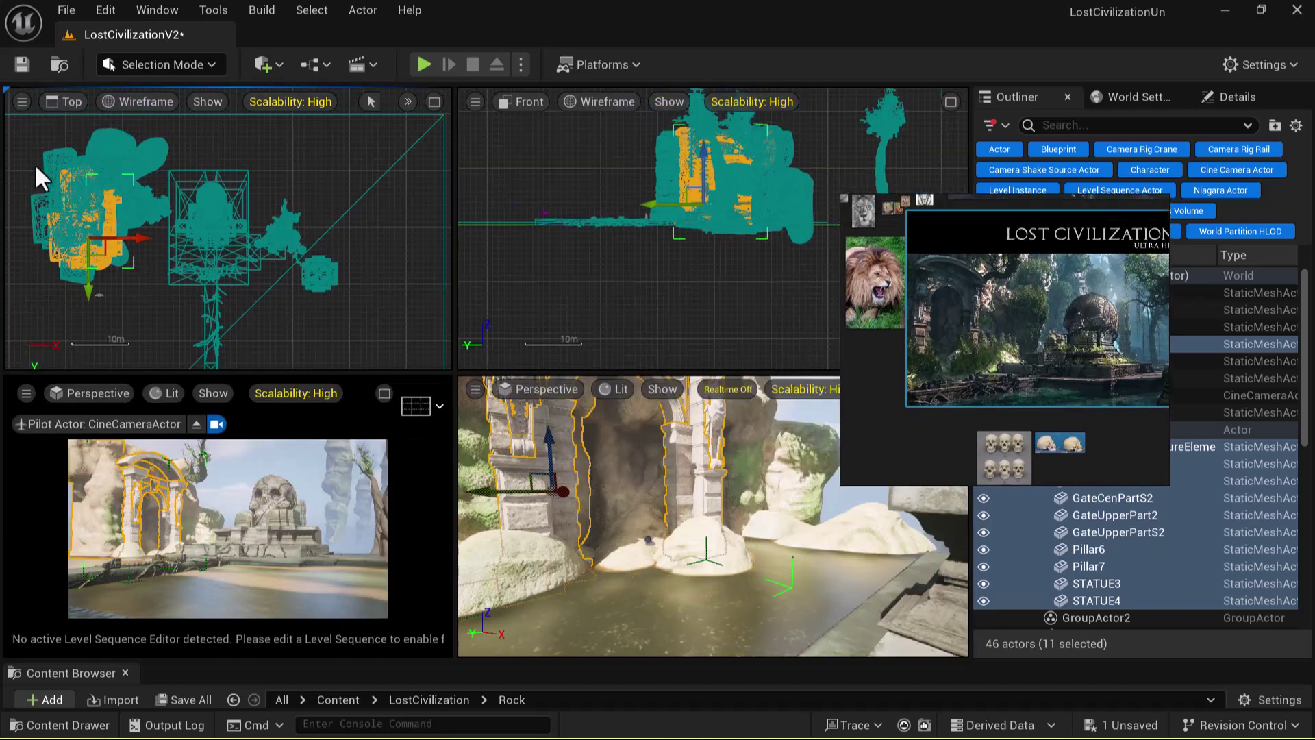
pyautogui.moveTo(38, 151); pyautogui.dragTo(137, 282)
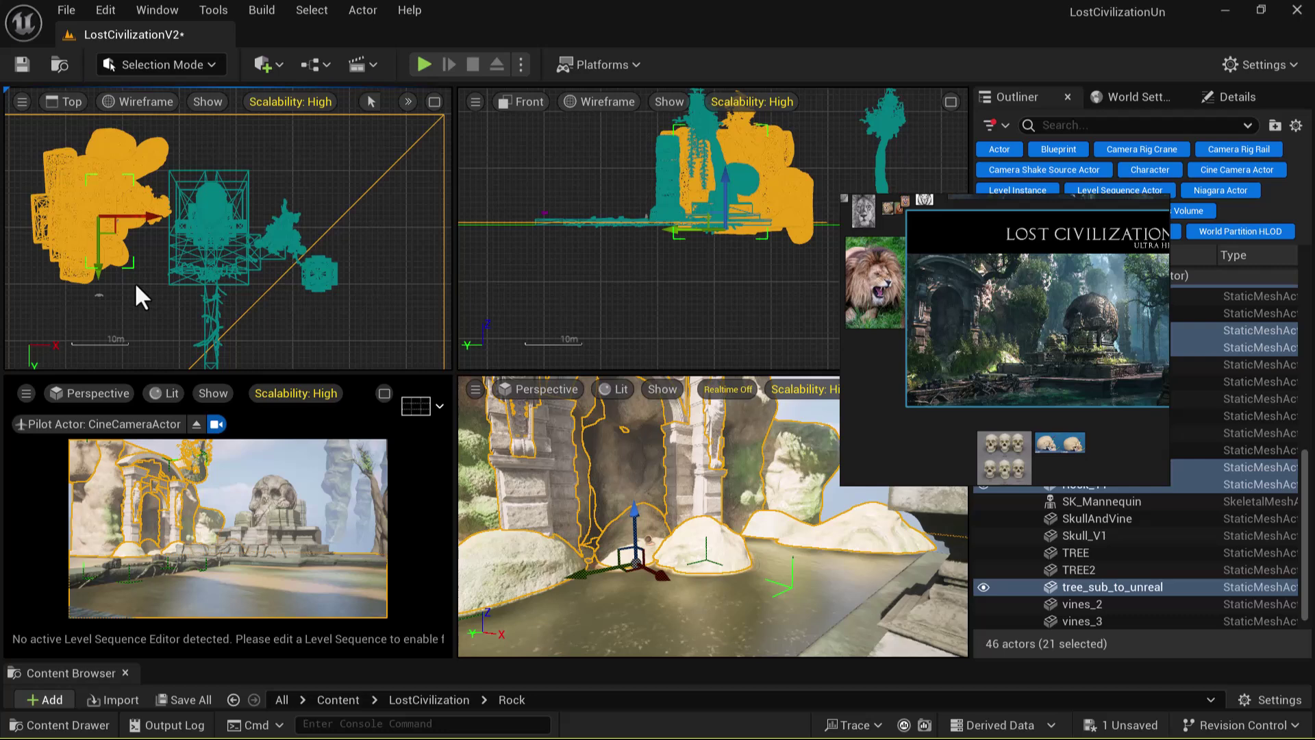
pyautogui.scroll(-2, 144, 277)
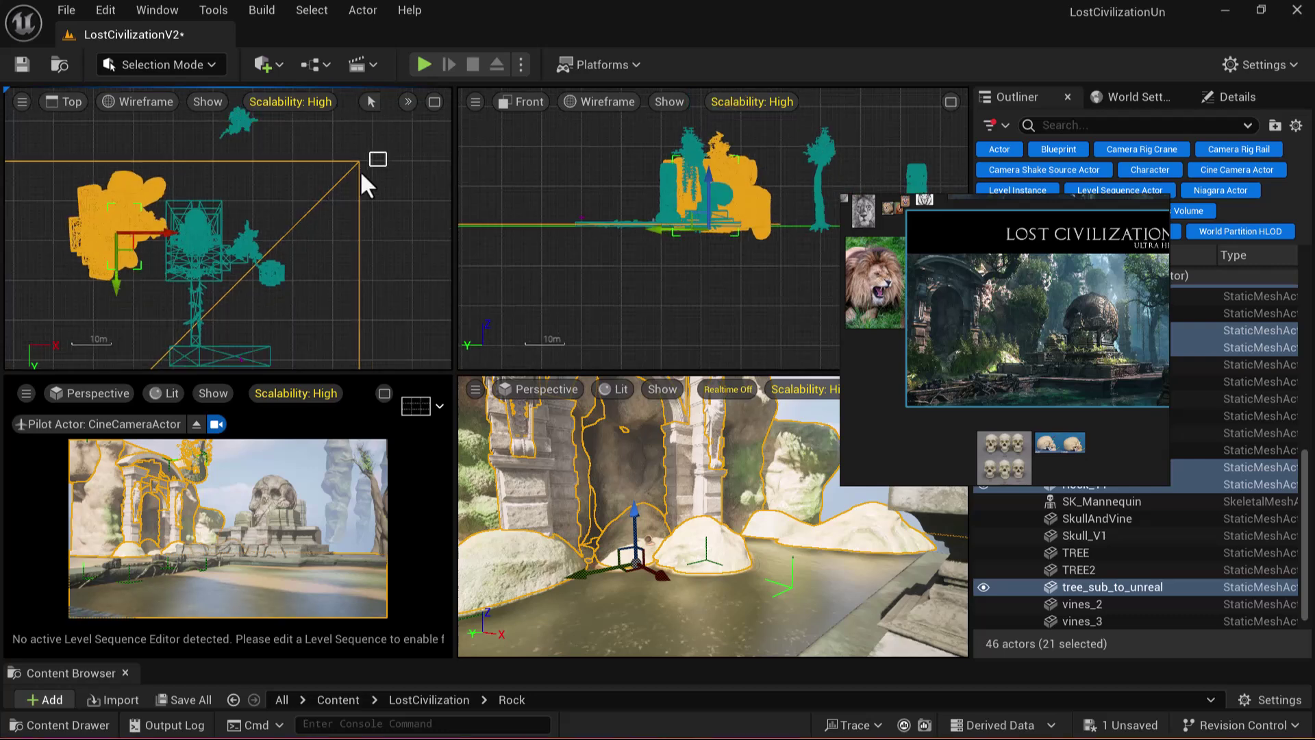
pyautogui.moveTo(371, 182); pyautogui.dragTo(314, 211)
pyautogui.hotkey('ctrl', 'z')
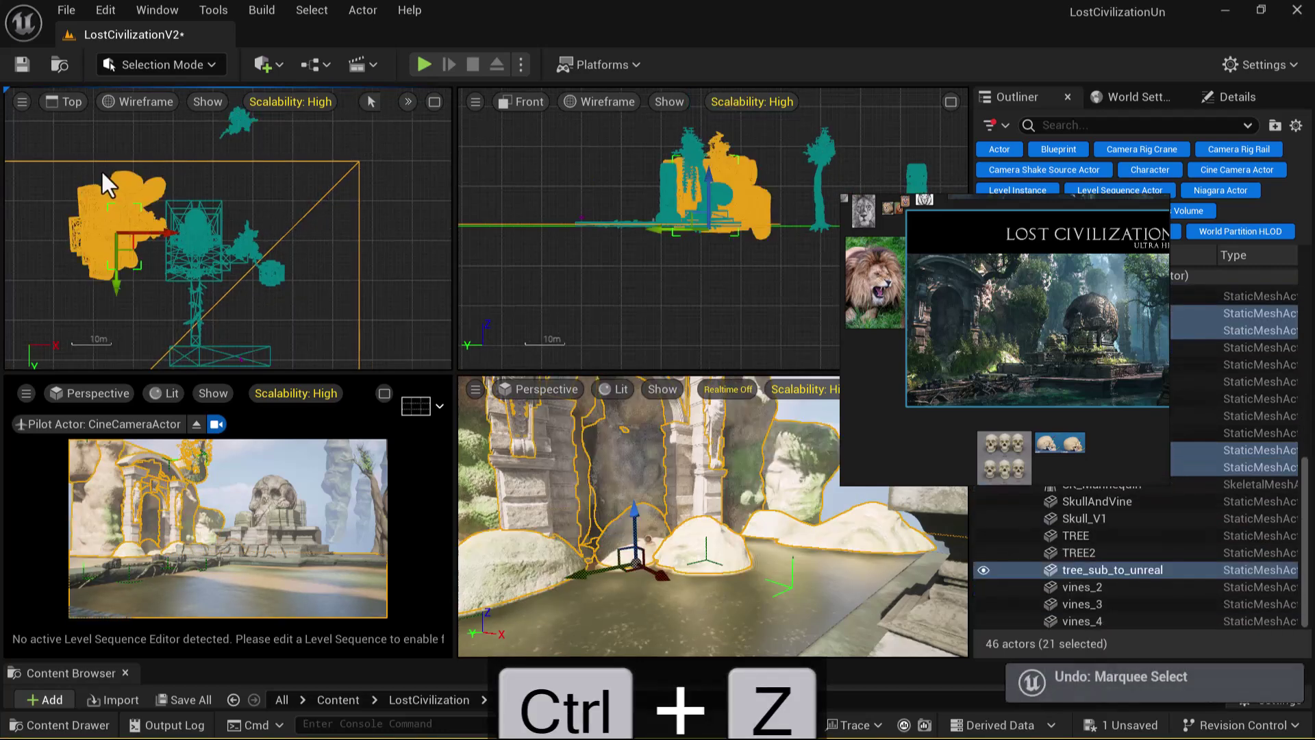
pyautogui.keyDown('ctrl'); pyautogui.moveTo(334, 157); pyautogui.dragTo(364, 177); pyautogui.keyUp('ctrl')
pyautogui.hotkey('ctrl', 'z')
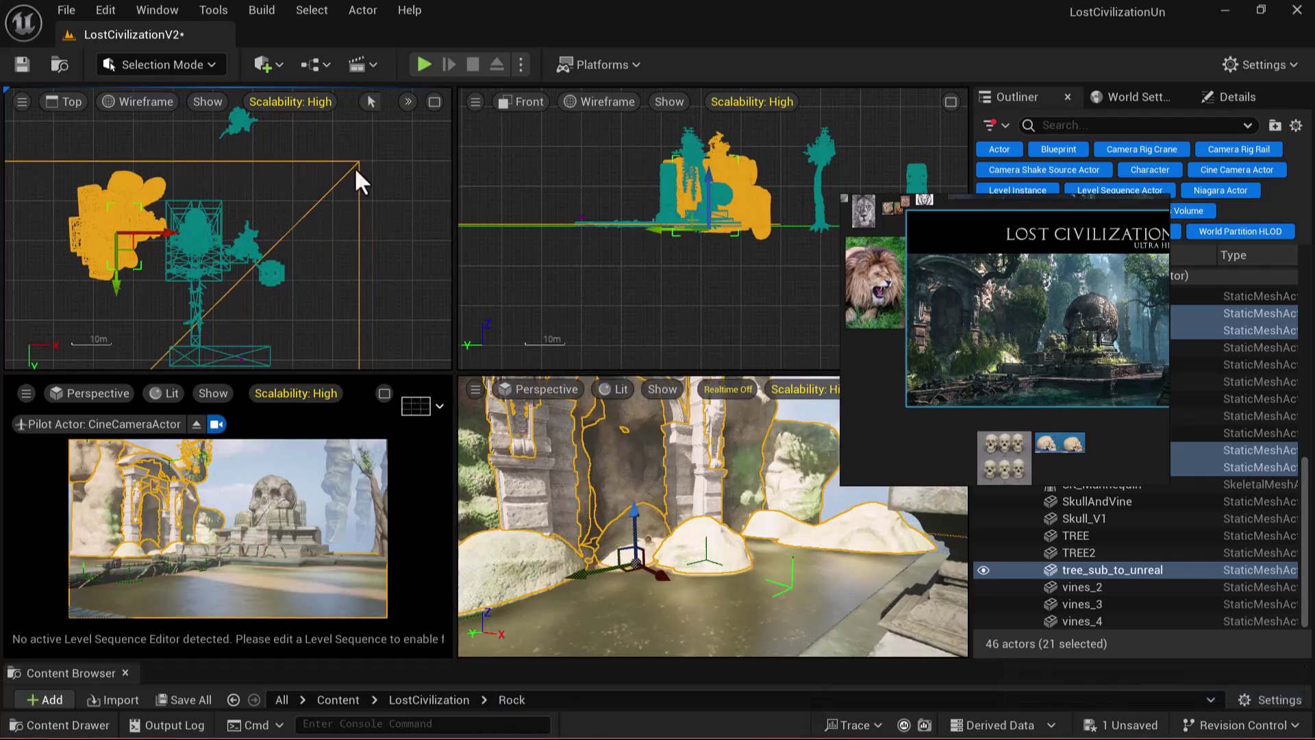
pyautogui.click(93, 155)
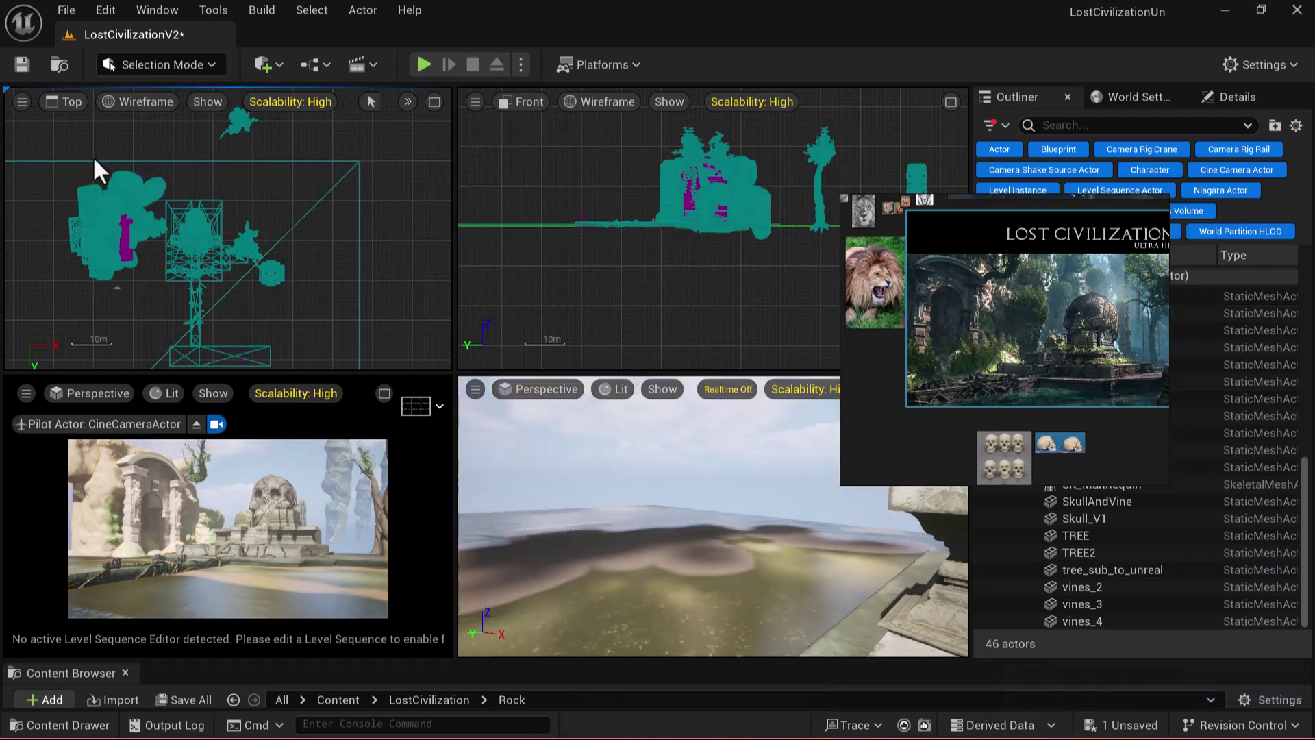
# With the water plane temporarily hidden, marquee-select the gate and its surrounding rocks and tree in the Top view
pyautogui.click(320, 202)
pyautogui.press('h')
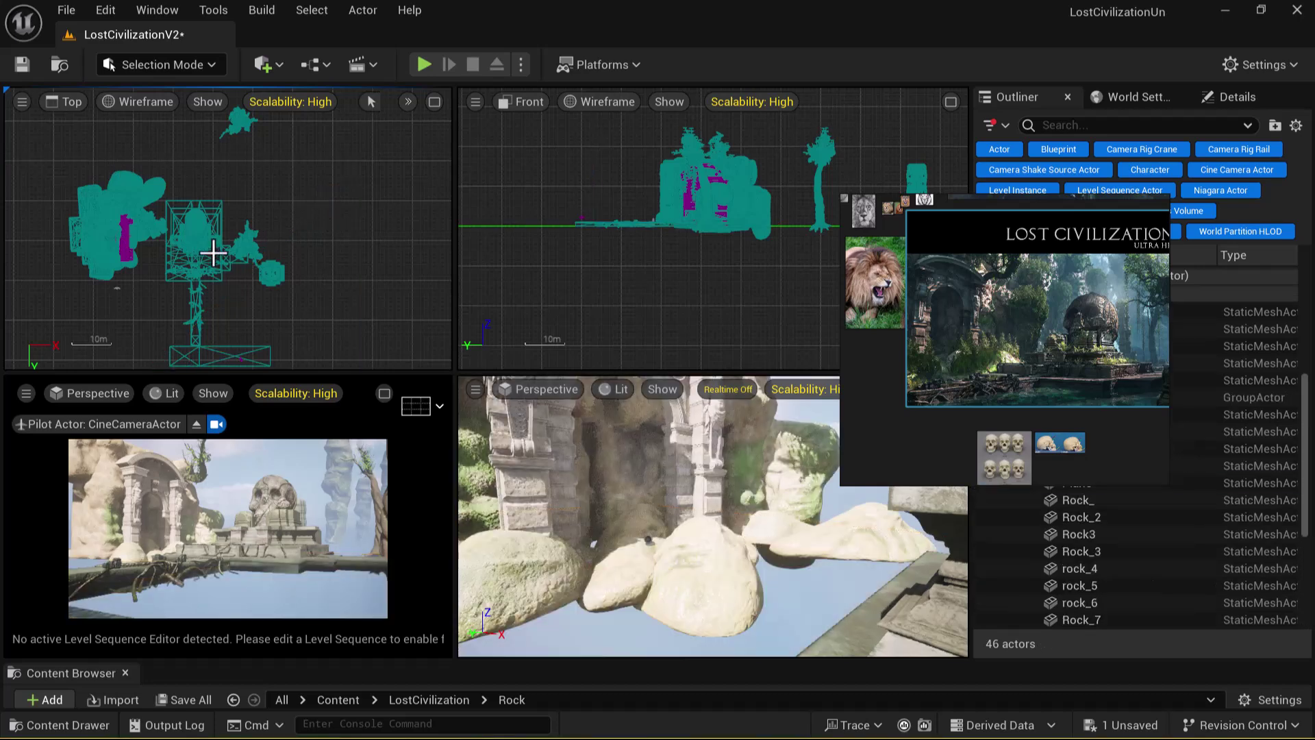
pyautogui.moveTo(43, 151); pyautogui.dragTo(155, 282)
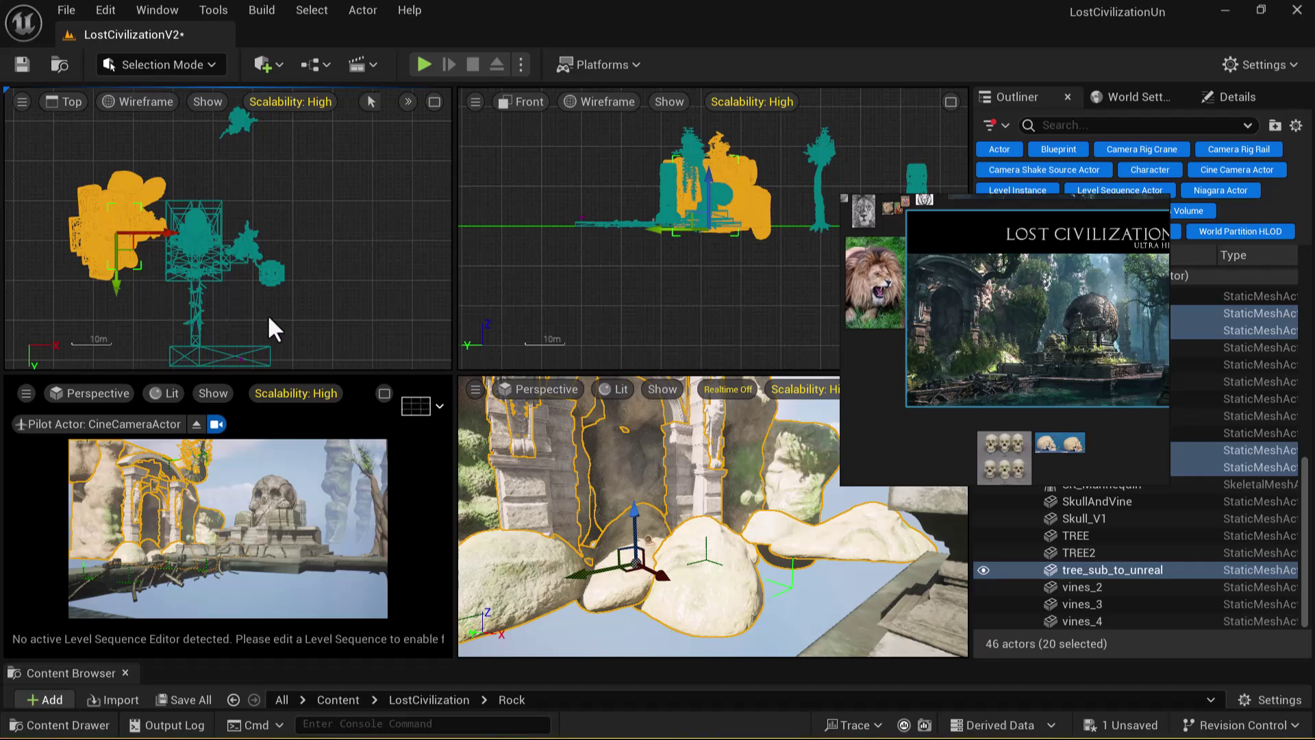
pyautogui.hotkey('ctrl', 'h')
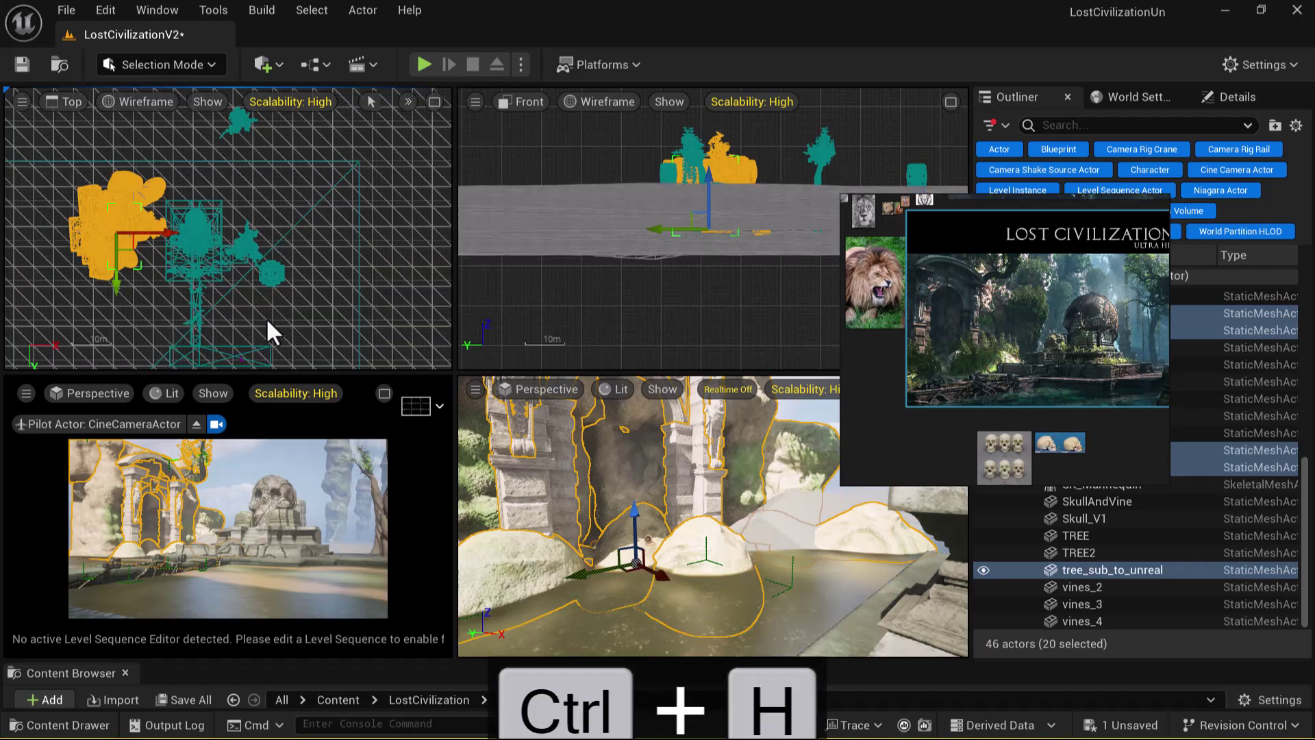
# Move the selected gate and rock cluster along Y toward the camera, and compare the camera view with the enlarged concept image
pyautogui.moveTo(115, 288); pyautogui.dragTo(71, 315)
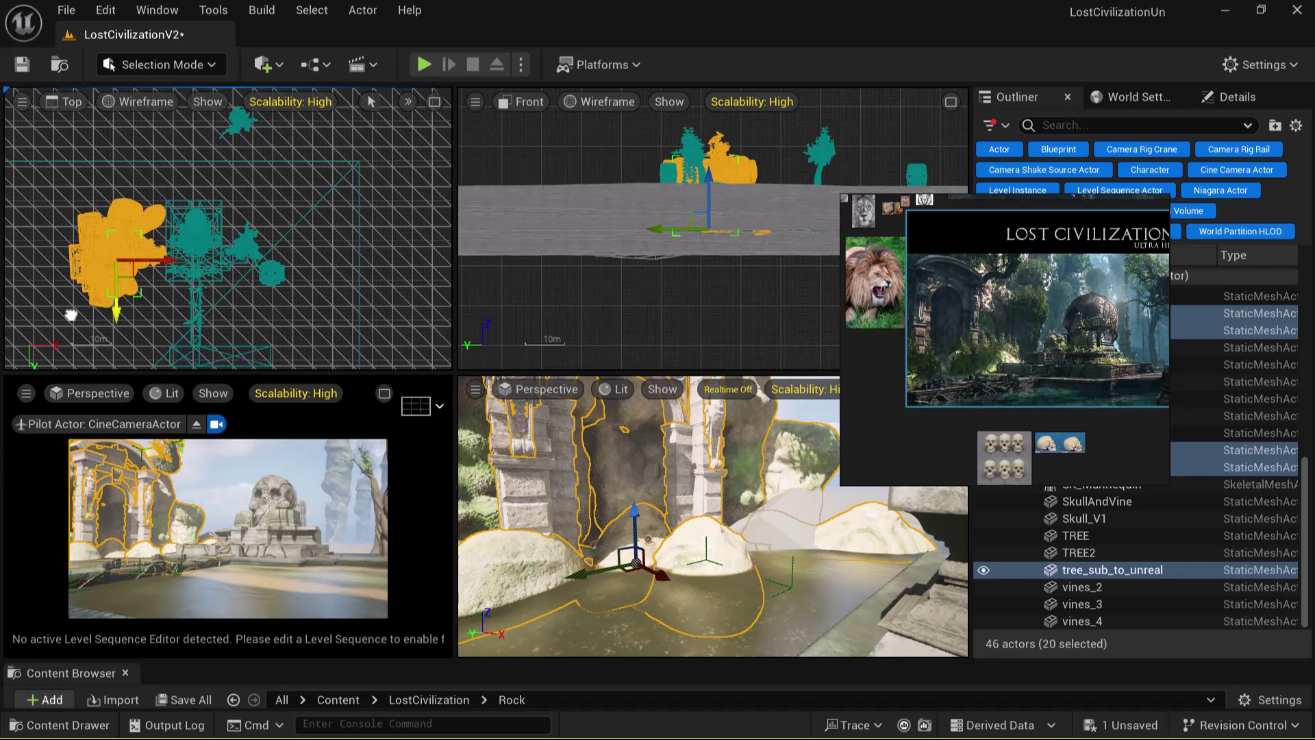
pyautogui.moveTo(72, 315); pyautogui.dragTo(72, 315)
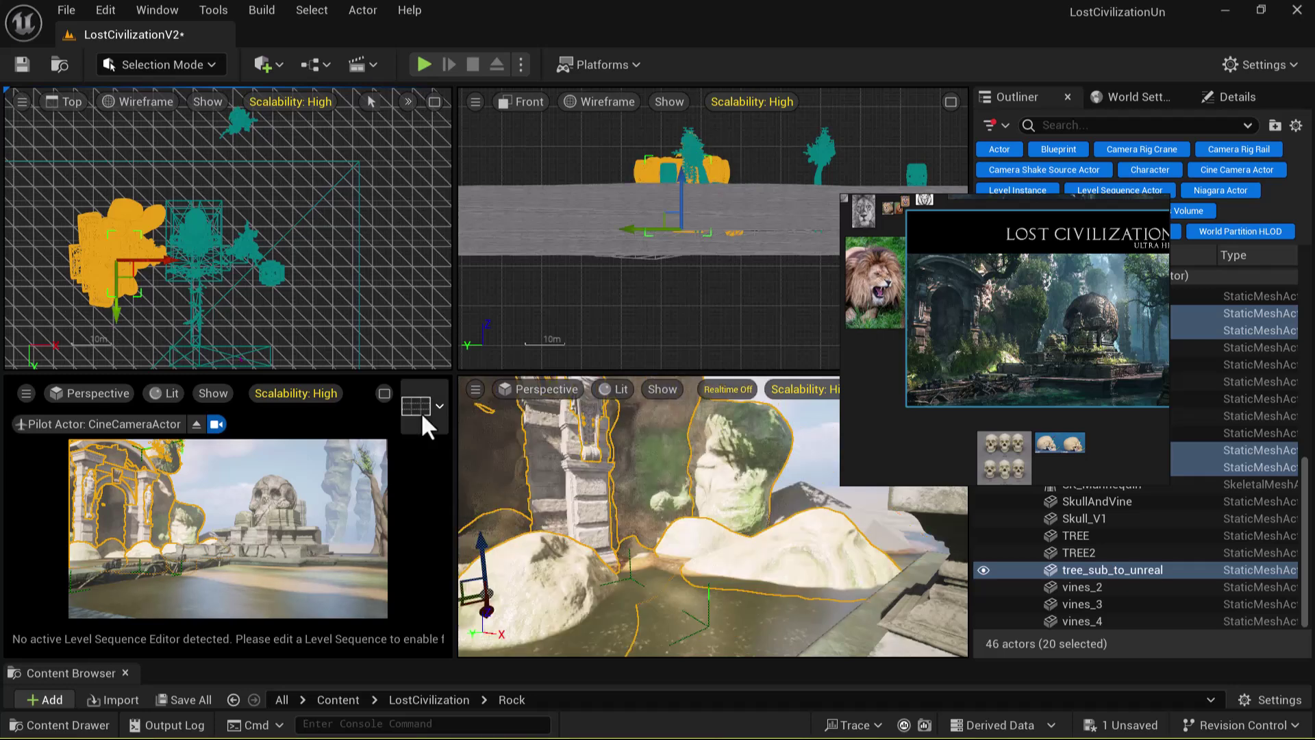
pyautogui.click(384, 393)
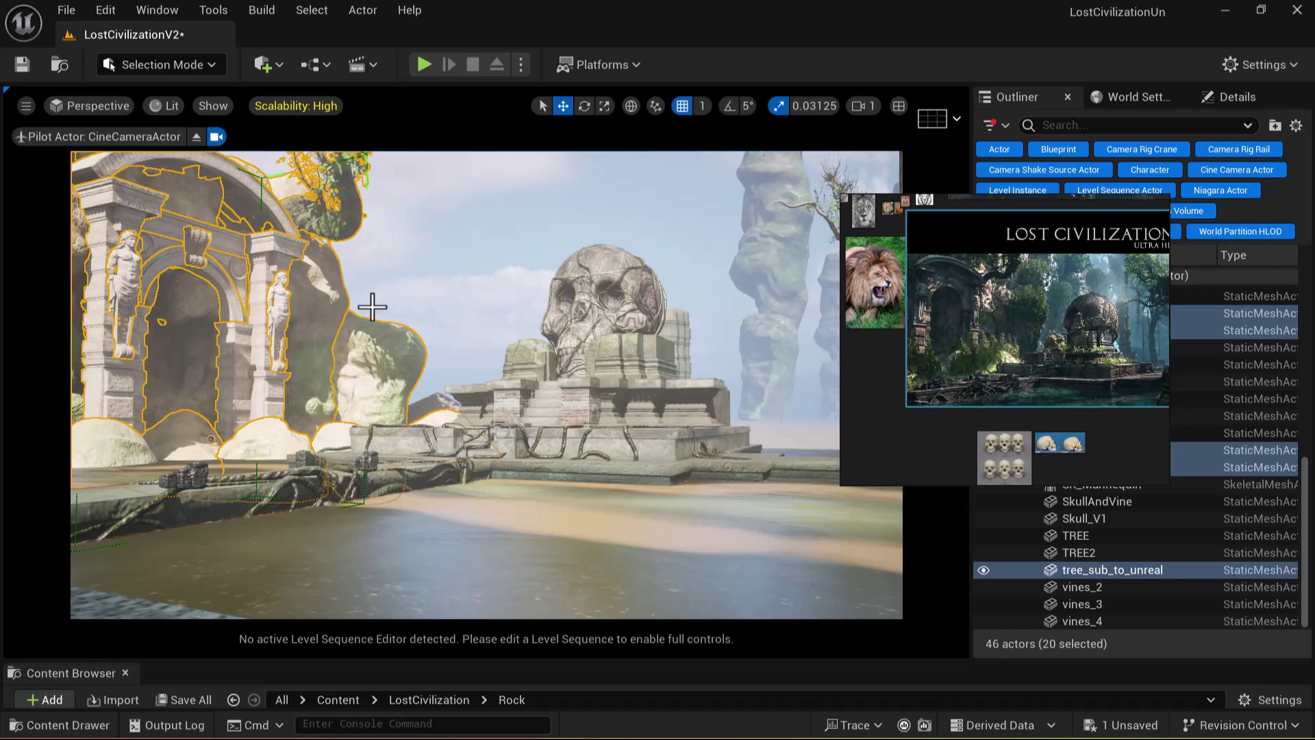
pyautogui.scroll(4, 986, 323)
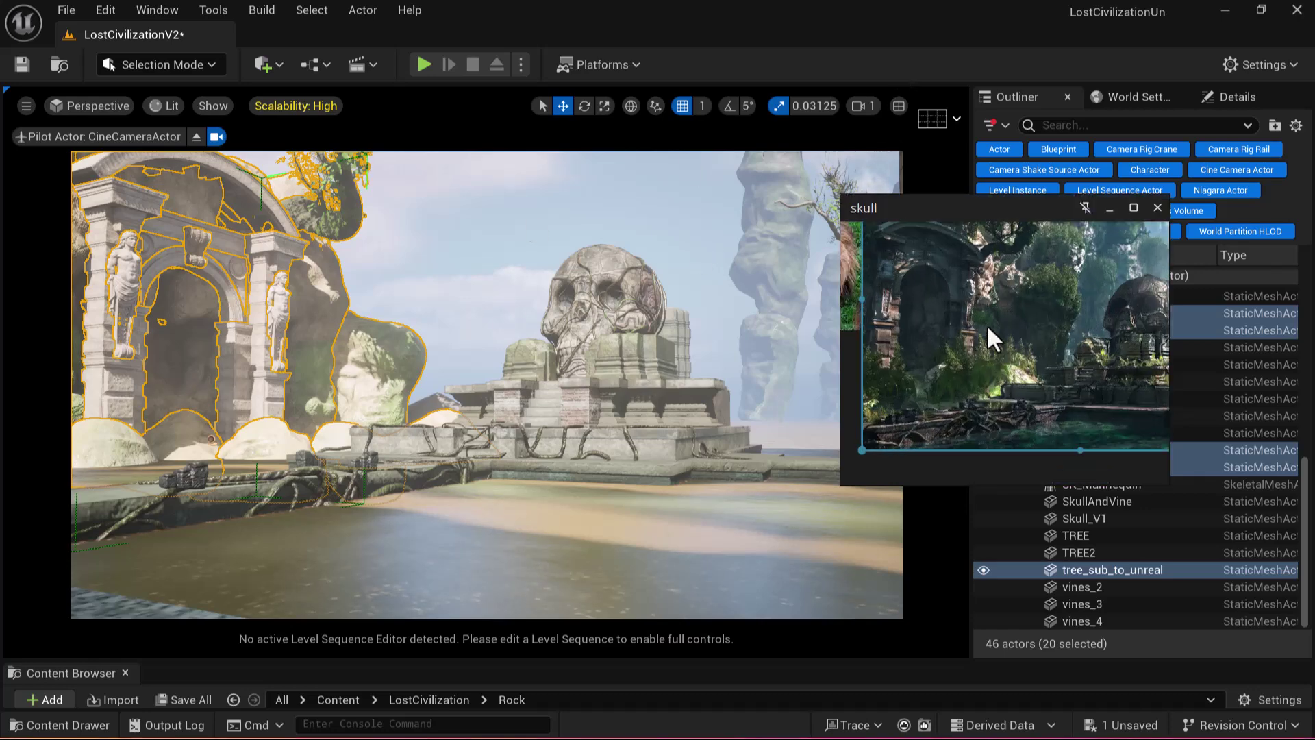
pyautogui.moveTo(1070, 344); pyautogui.dragTo(1038, 338, button='middle')
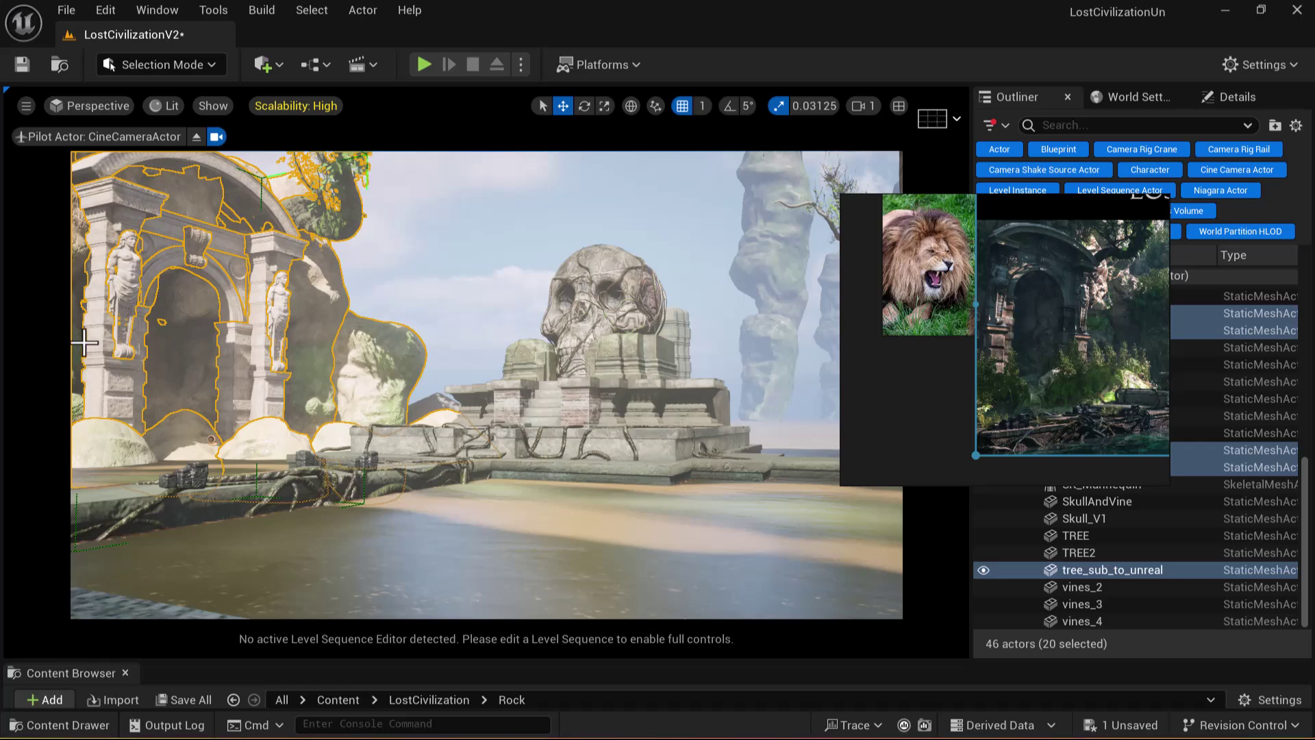
# Move the reference window off the viewports and maximize the free perspective view, turned toward the gate and skull temple
pyautogui.click(899, 106)
pyautogui.moveTo(693, 489); pyautogui.dragTo(678, 508, button='right')
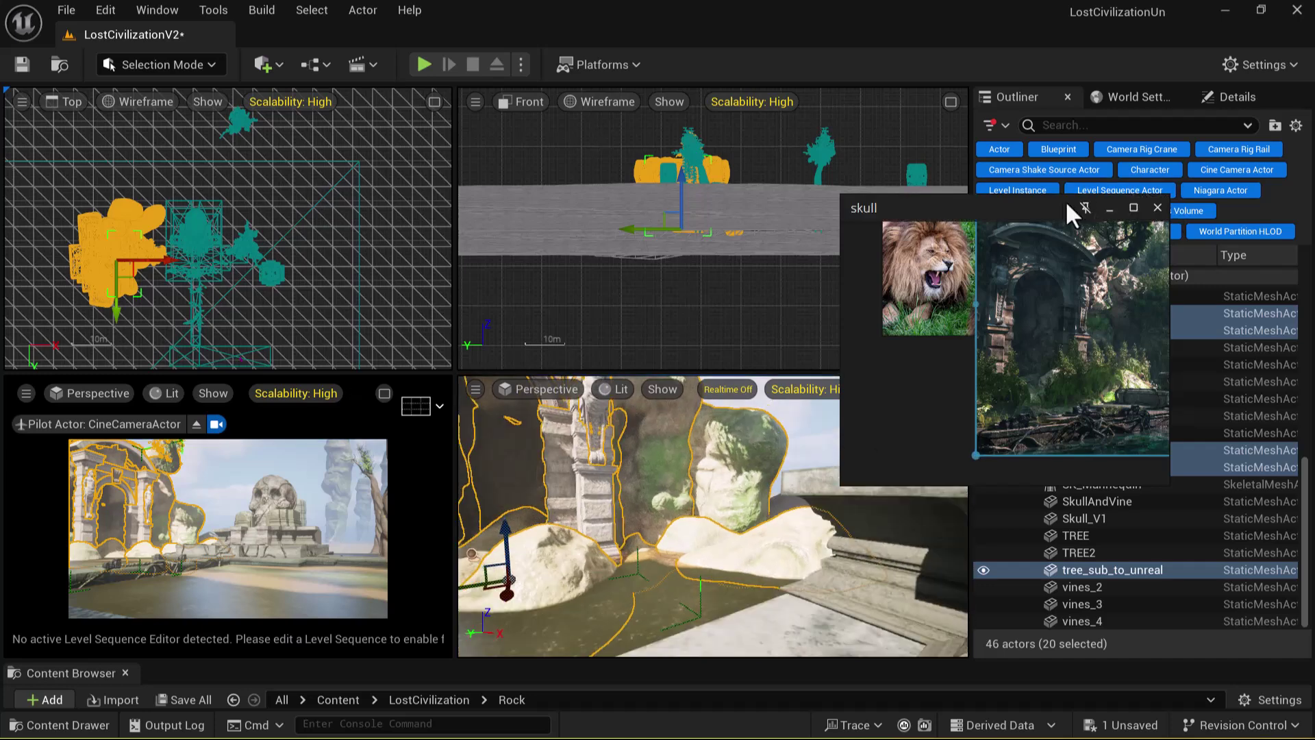
pyautogui.moveTo(1071, 211); pyautogui.dragTo(1198, 243)
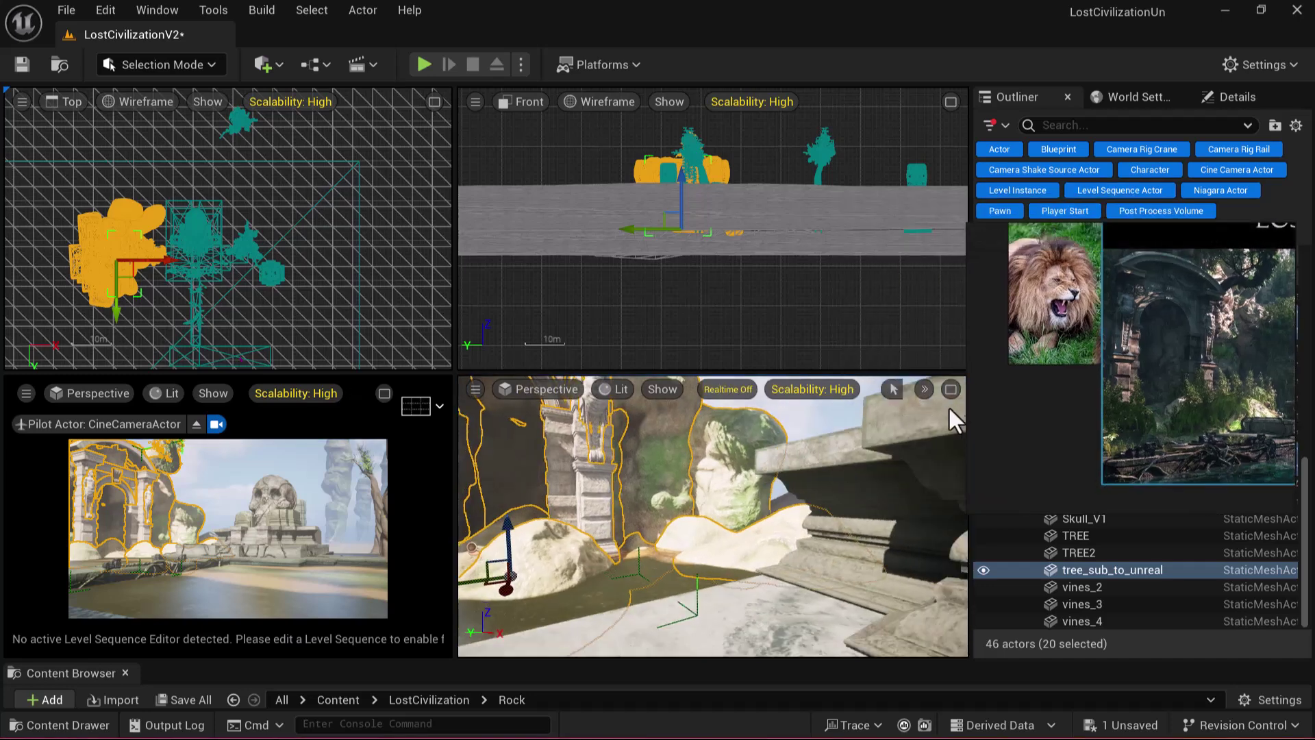
pyautogui.click(950, 389)
pyautogui.moveTo(529, 516); pyautogui.dragTo(335, 403, button='right')
# Shift the large rock beside the gate along X in small moves until it sits closer to the pillar, and deselect it
pyautogui.click(261, 356)
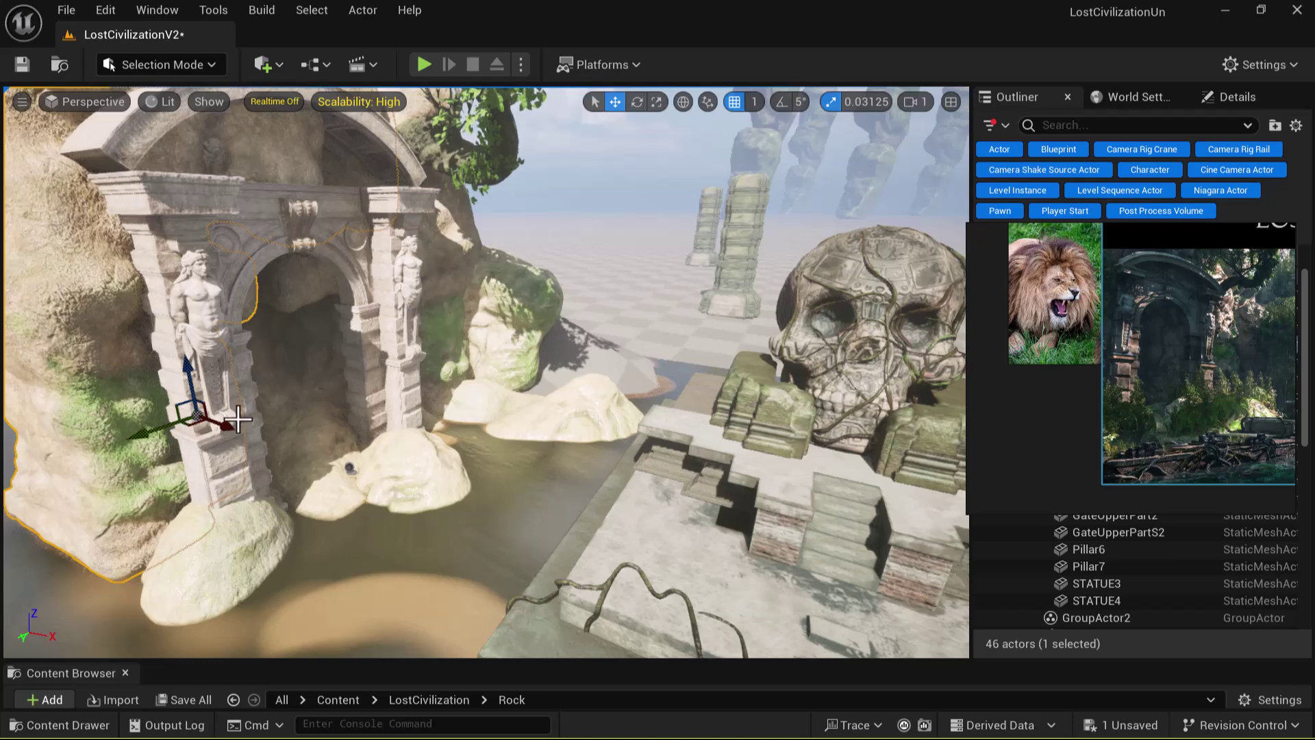
pyautogui.moveTo(213, 421); pyautogui.dragTo(228, 426)
pyautogui.moveTo(228, 426); pyautogui.dragTo(349, 404, button='right')
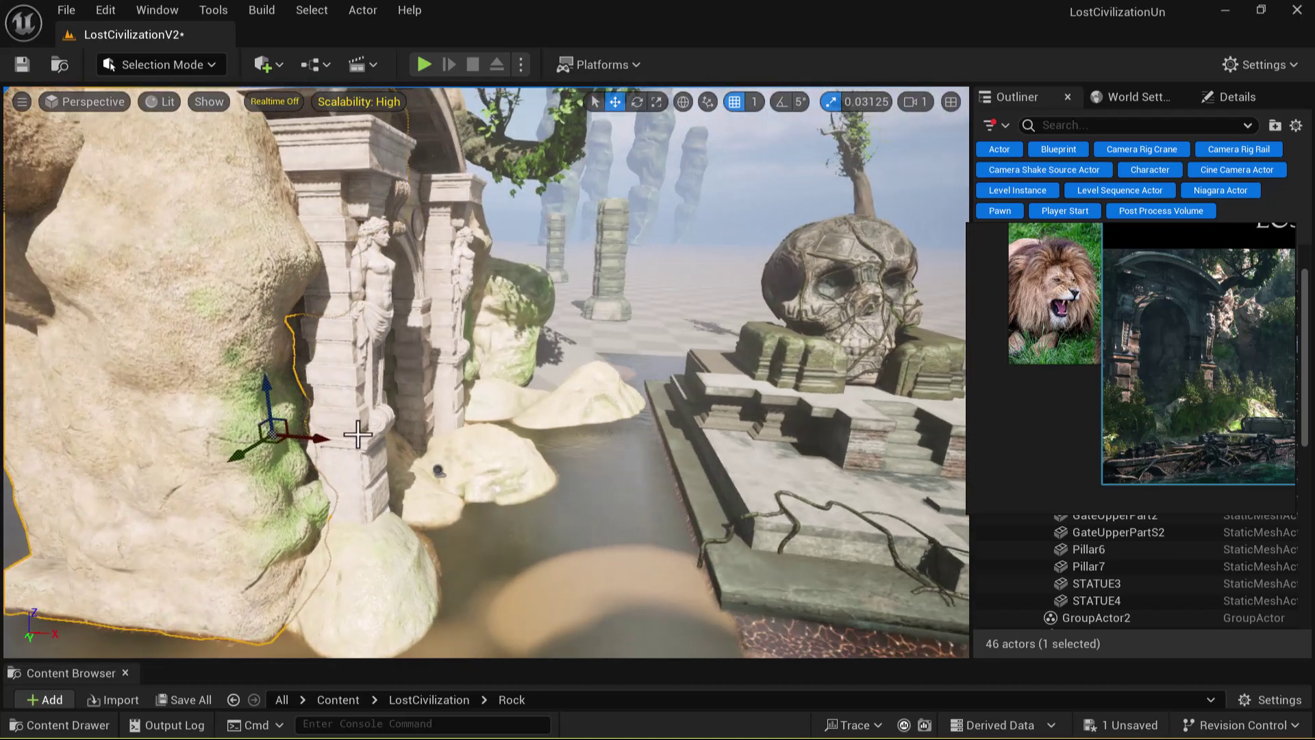
pyautogui.moveTo(314, 439); pyautogui.dragTo(325, 440)
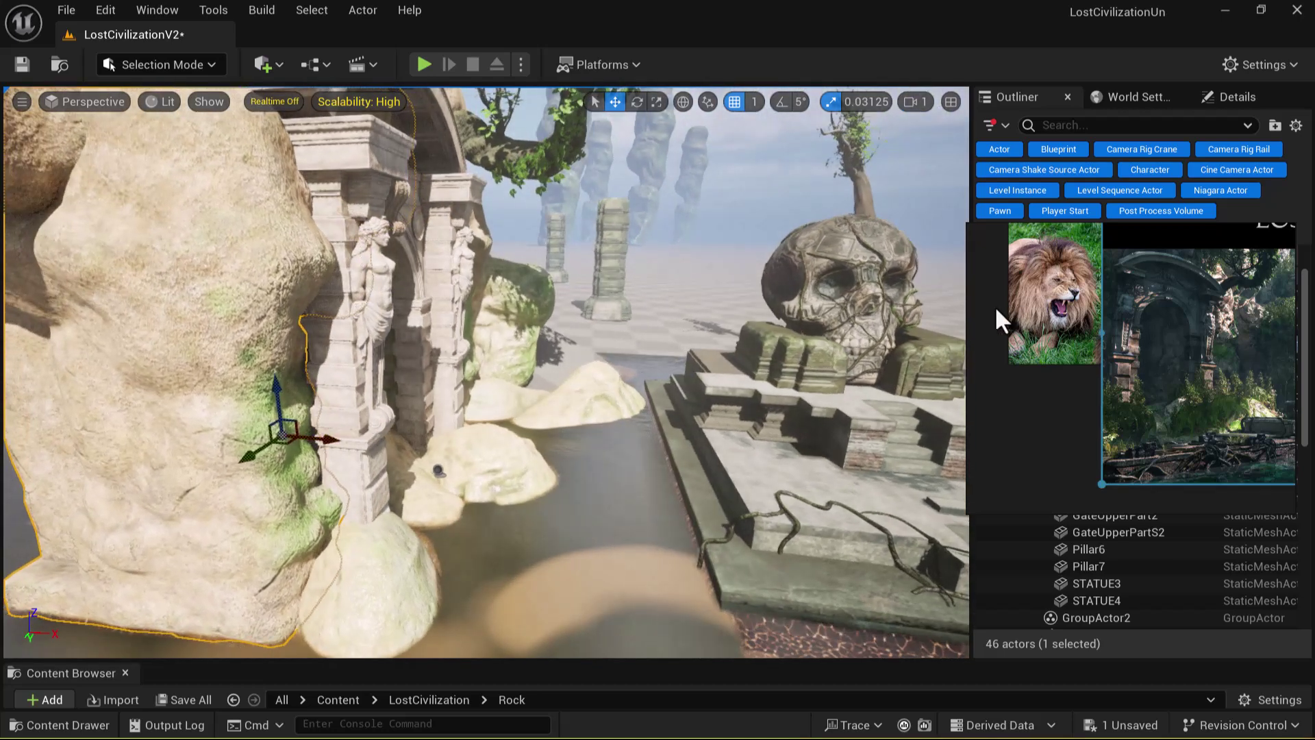
pyautogui.scroll(2, 369, 396)
pyautogui.scroll(2, 368, 396)
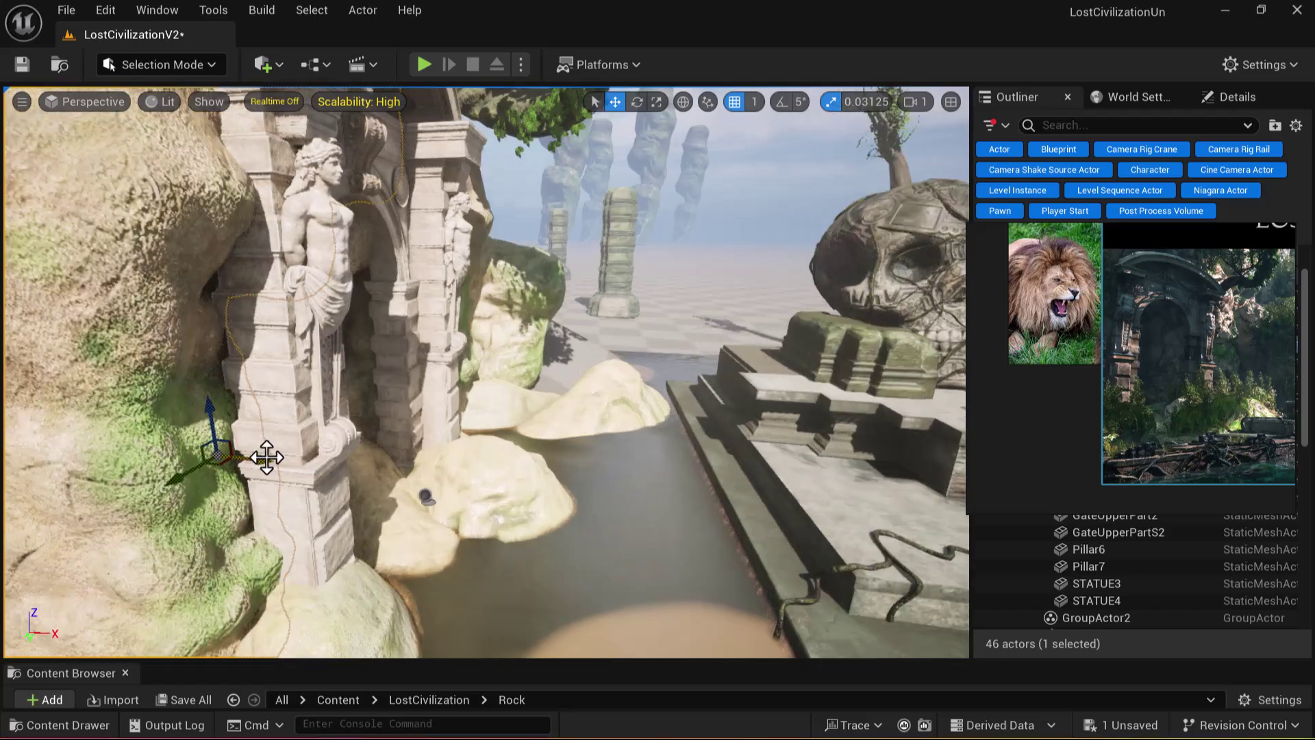
pyautogui.moveTo(266, 458); pyautogui.dragTo(268, 458)
pyautogui.moveTo(417, 408); pyautogui.dragTo(473, 383, button='right')
pyautogui.scroll(-2, 471, 403)
pyautogui.click(659, 237)
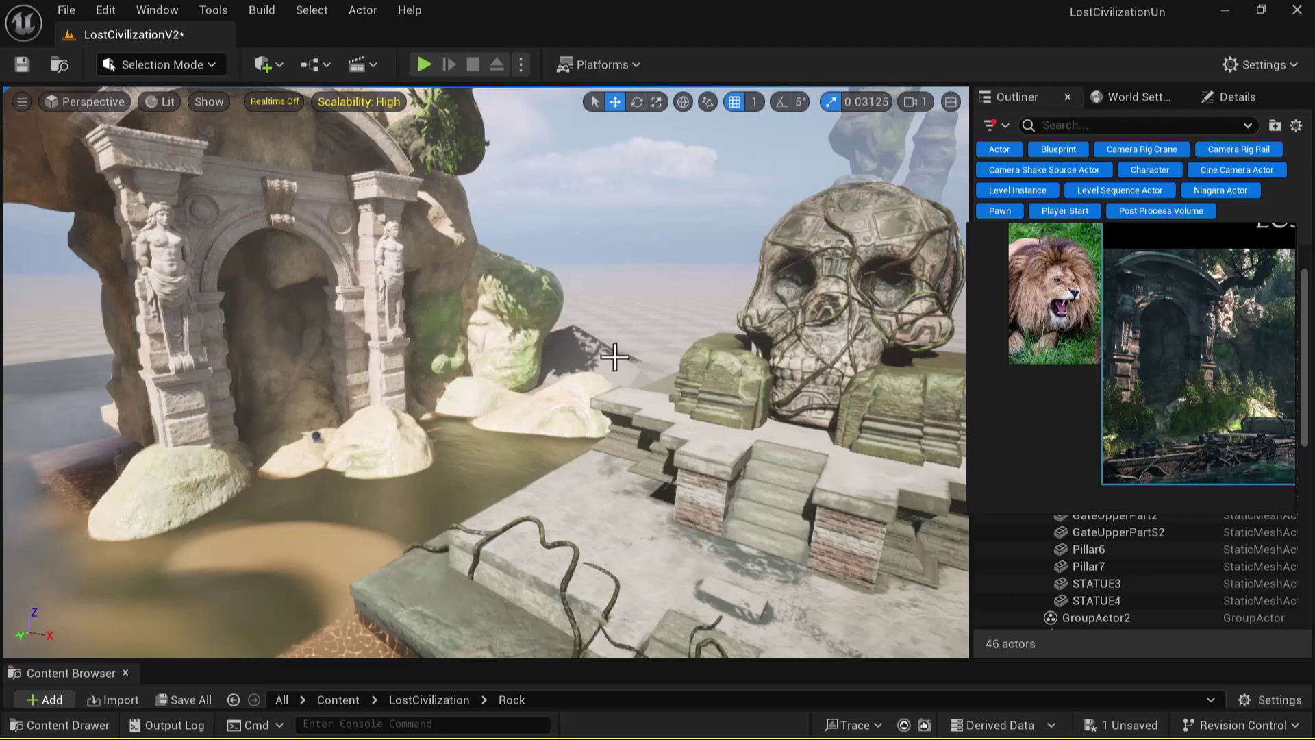
# Try the Low quality preset for all scalability groups while viewing the gate and skull temple from several angles beside the concept image
pyautogui.scroll(-3, 613, 336)
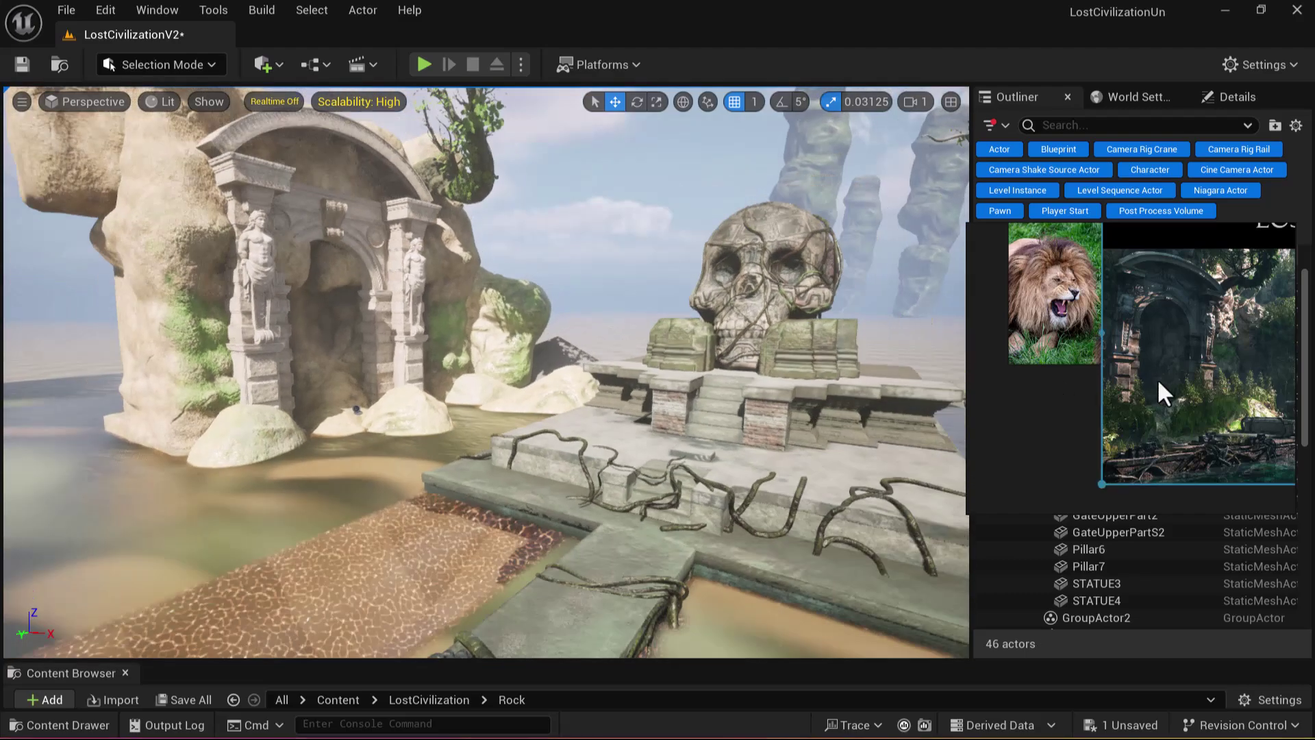
pyautogui.moveTo(382, 368)
pyautogui.keyDown('alt'); pyautogui.mouseDown()
pyautogui.moveTo(294, 367)
pyautogui.moveTo(520, 368)
pyautogui.moveTo(370, 370)
pyautogui.mouseUp(); pyautogui.keyUp('alt')
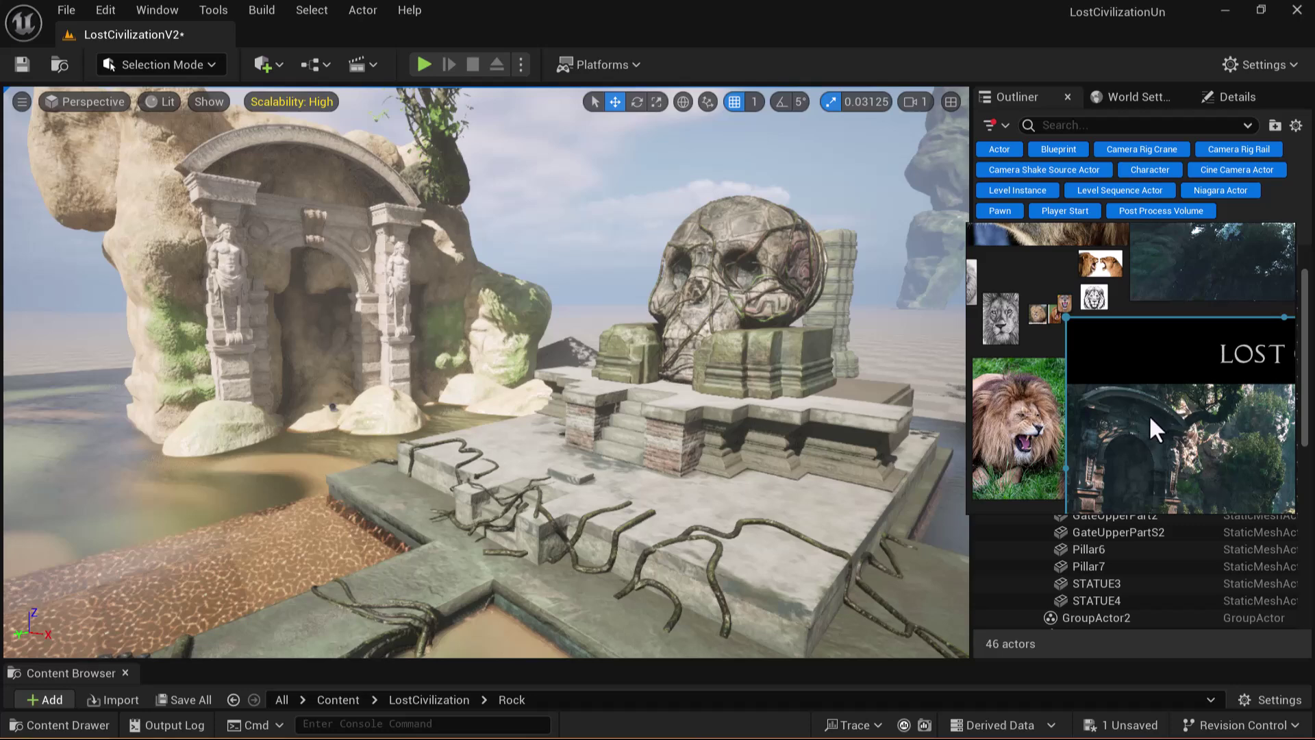
pyautogui.moveTo(465, 221)
pyautogui.keyDown('alt'); pyautogui.mouseDown()
pyautogui.moveTo(562, 253)
pyautogui.moveTo(482, 241)
pyautogui.mouseUp(); pyautogui.keyUp('alt')
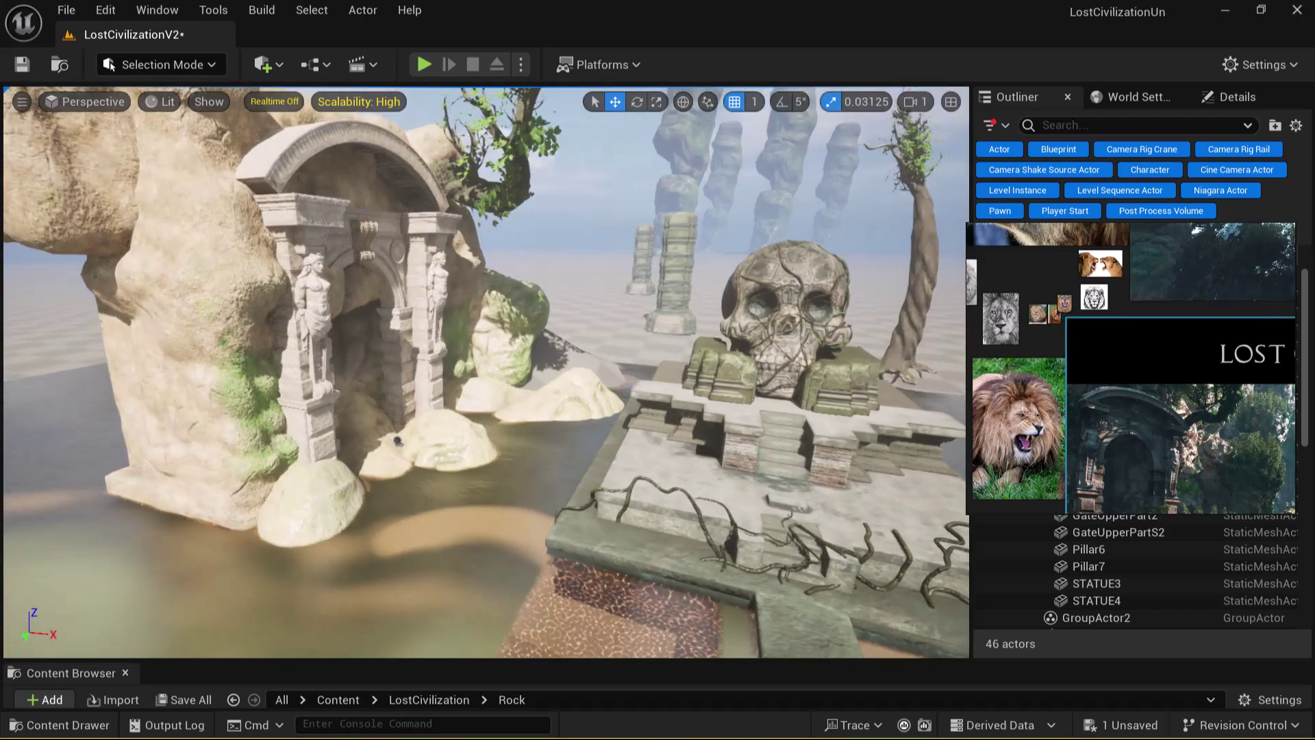
pyautogui.click(514, 196)
pyautogui.click(344, 100)
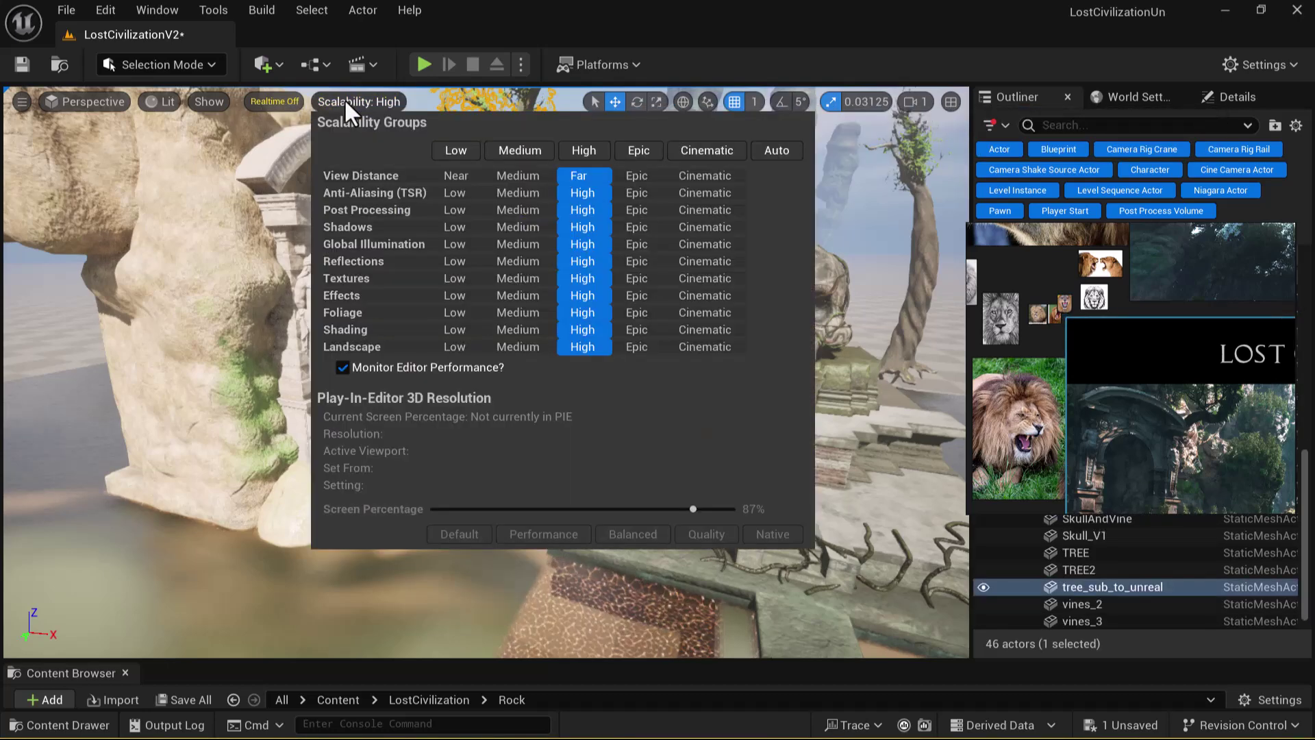
pyautogui.click(453, 152)
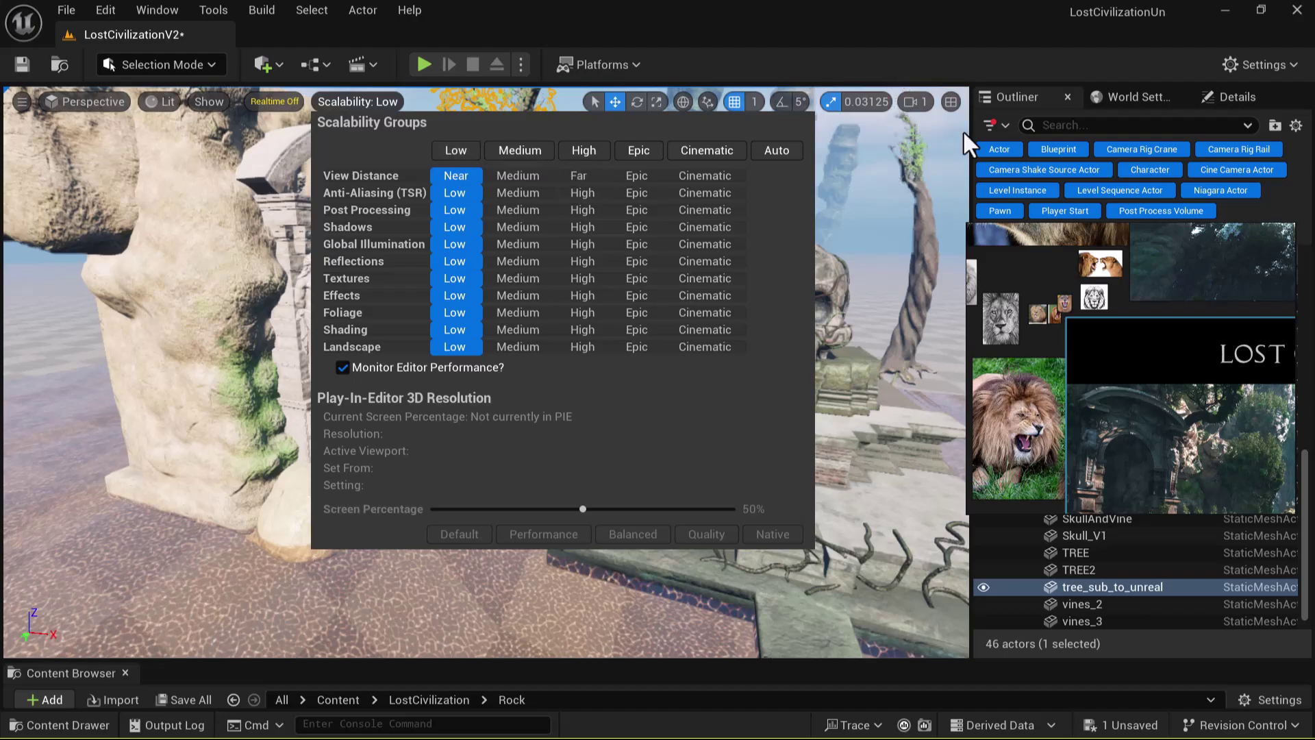
pyautogui.click(541, 264)
pyautogui.keyDown('alt'); pyautogui.moveTo(533, 255); pyautogui.dragTo(445, 229); pyautogui.keyUp('alt')
pyautogui.click(443, 172)
pyautogui.keyDown('alt'); pyautogui.moveTo(443, 172); pyautogui.dragTo(411, 150); pyautogui.keyUp('alt')
pyautogui.moveTo(1185, 455); pyautogui.dragTo(1169, 399, button='middle')
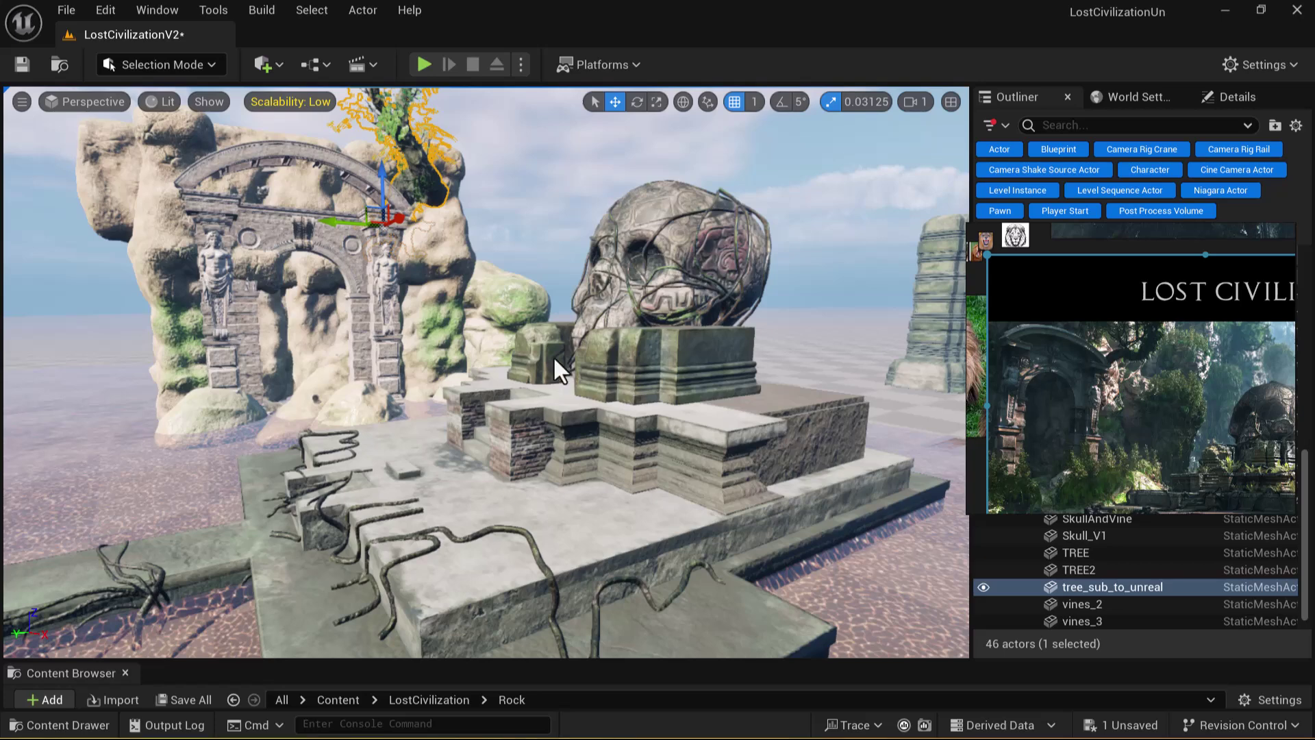
# Set all scalability groups back to High quality
pyautogui.click(313, 101)
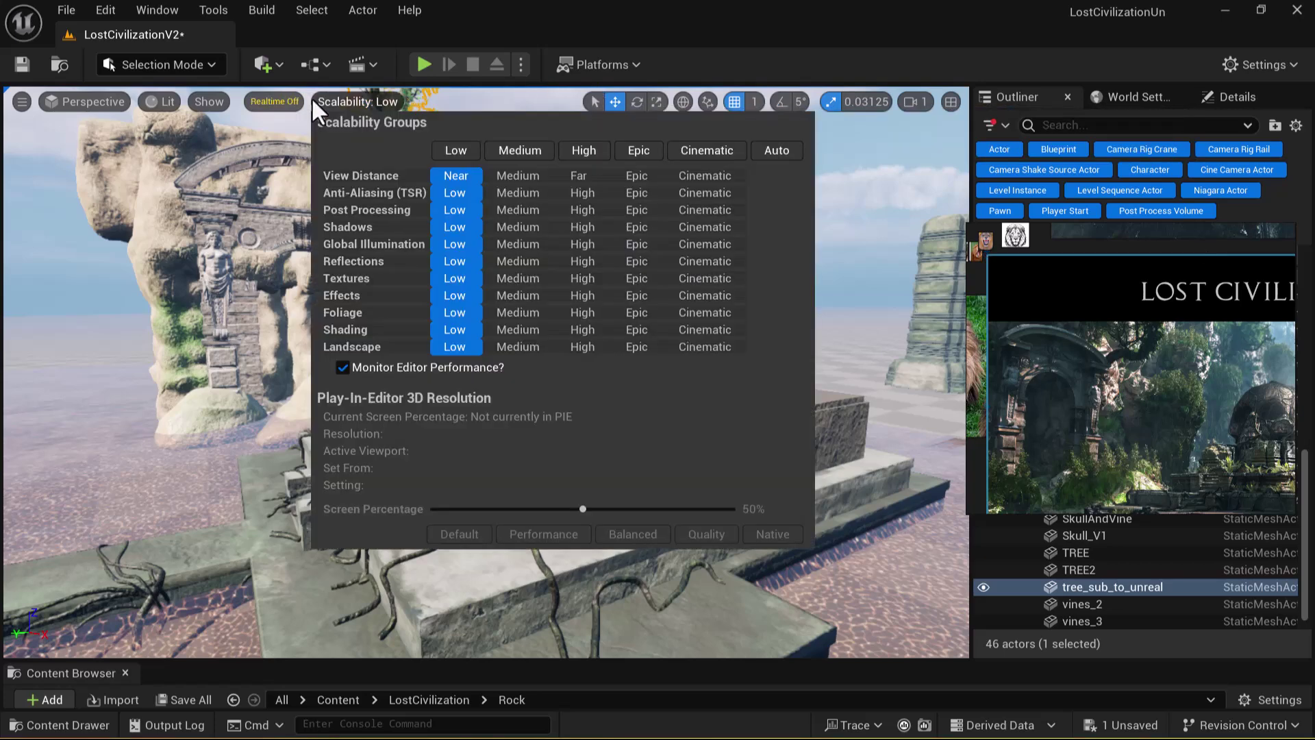
pyautogui.click(579, 151)
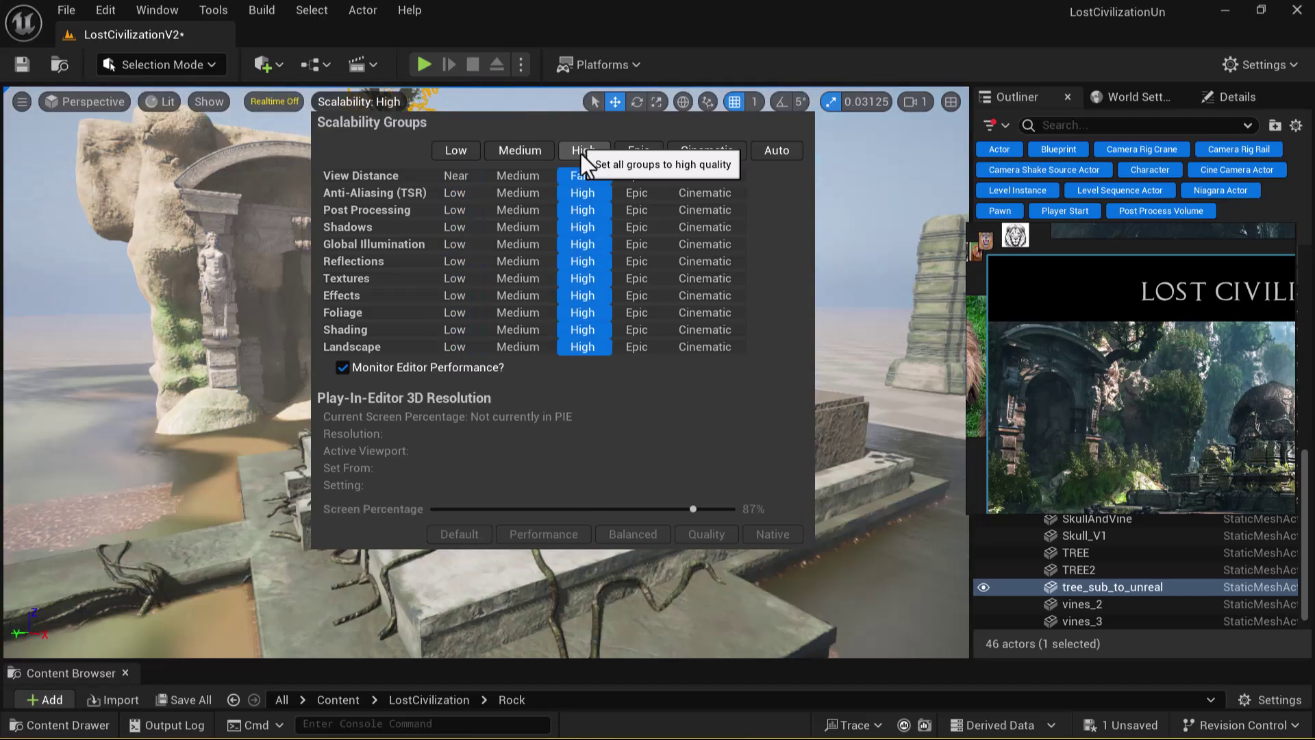
pyautogui.click(180, 358)
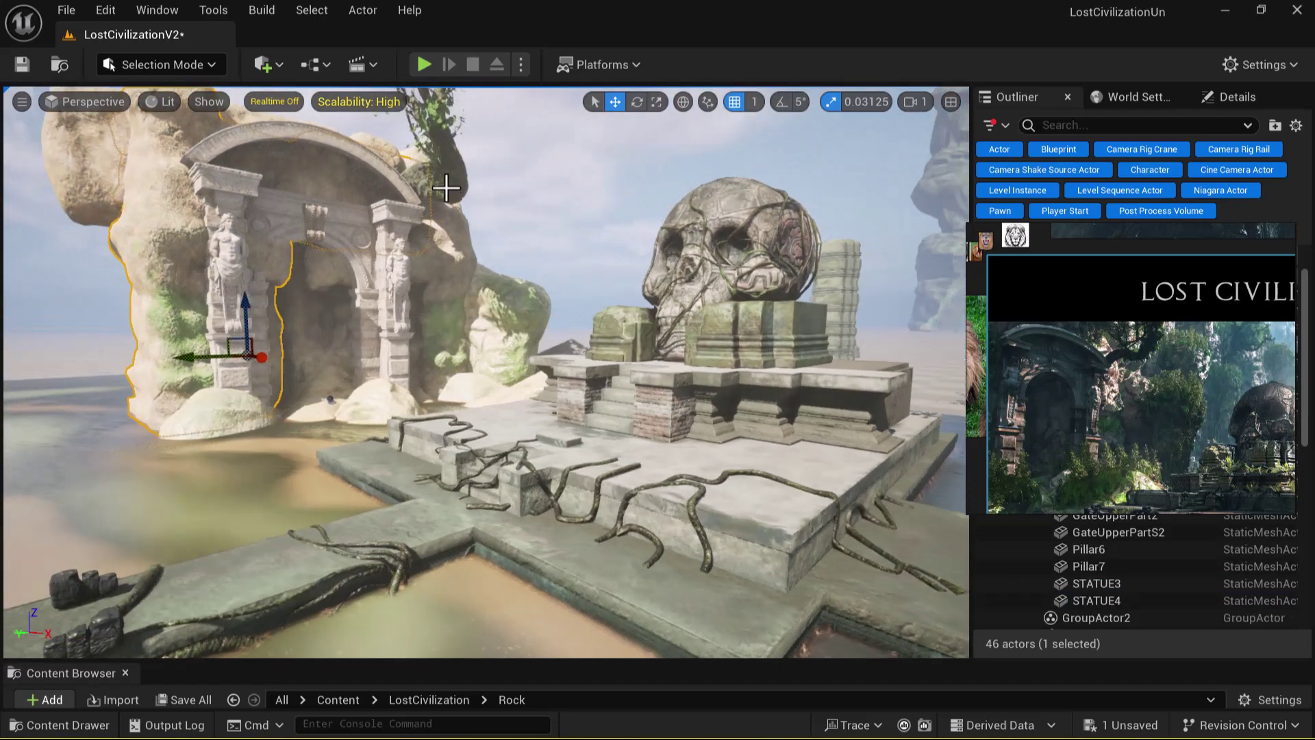
# Examine the whole layout from a wider, elevated view and compare it with the two enlarged Lost Civilization concept images
pyautogui.click(473, 247)
pyautogui.scroll(-5, 477, 256)
pyautogui.keyDown('alt'); pyautogui.moveTo(477, 291); pyautogui.dragTo(431, 287); pyautogui.keyUp('alt')
pyautogui.scroll(-4, 474, 308)
pyautogui.keyDown('alt'); pyautogui.moveTo(540, 320); pyautogui.dragTo(576, 323); pyautogui.keyUp('alt')
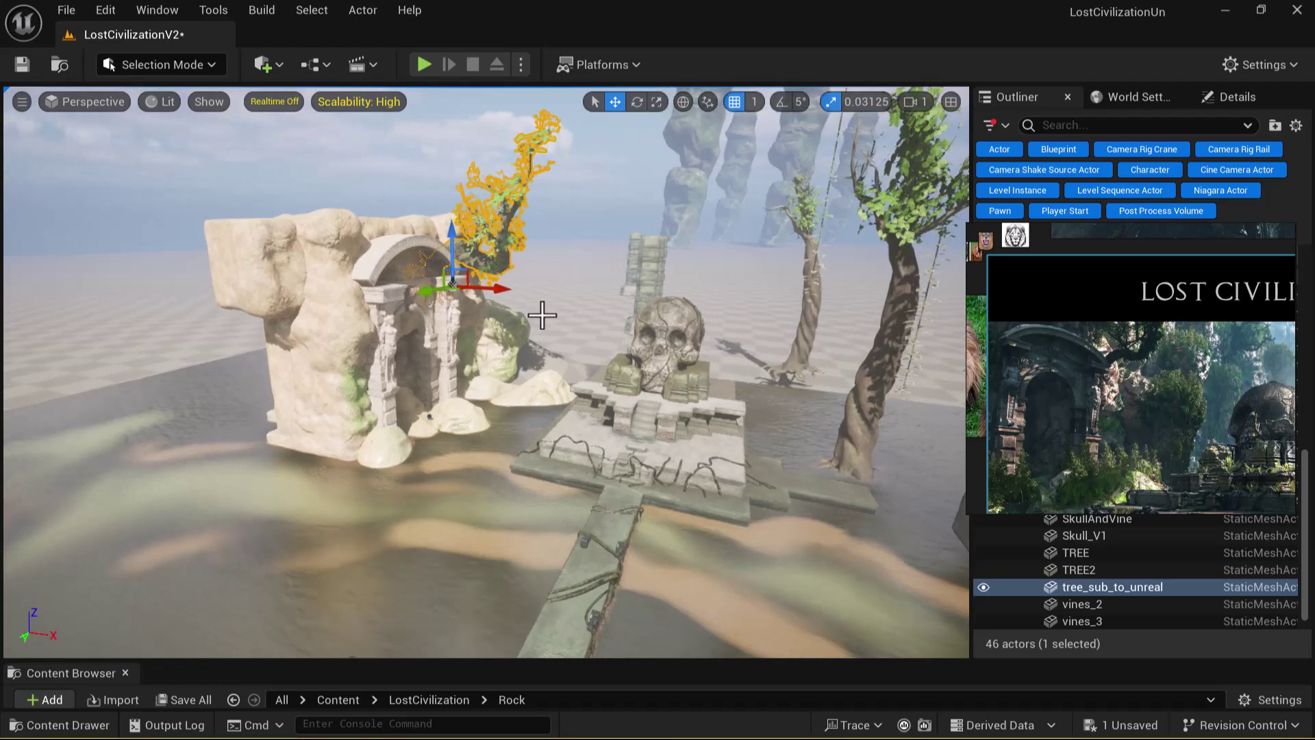
pyautogui.keyDown('alt'); pyautogui.moveTo(542, 276); pyautogui.dragTo(817, 394); pyautogui.keyUp('alt')
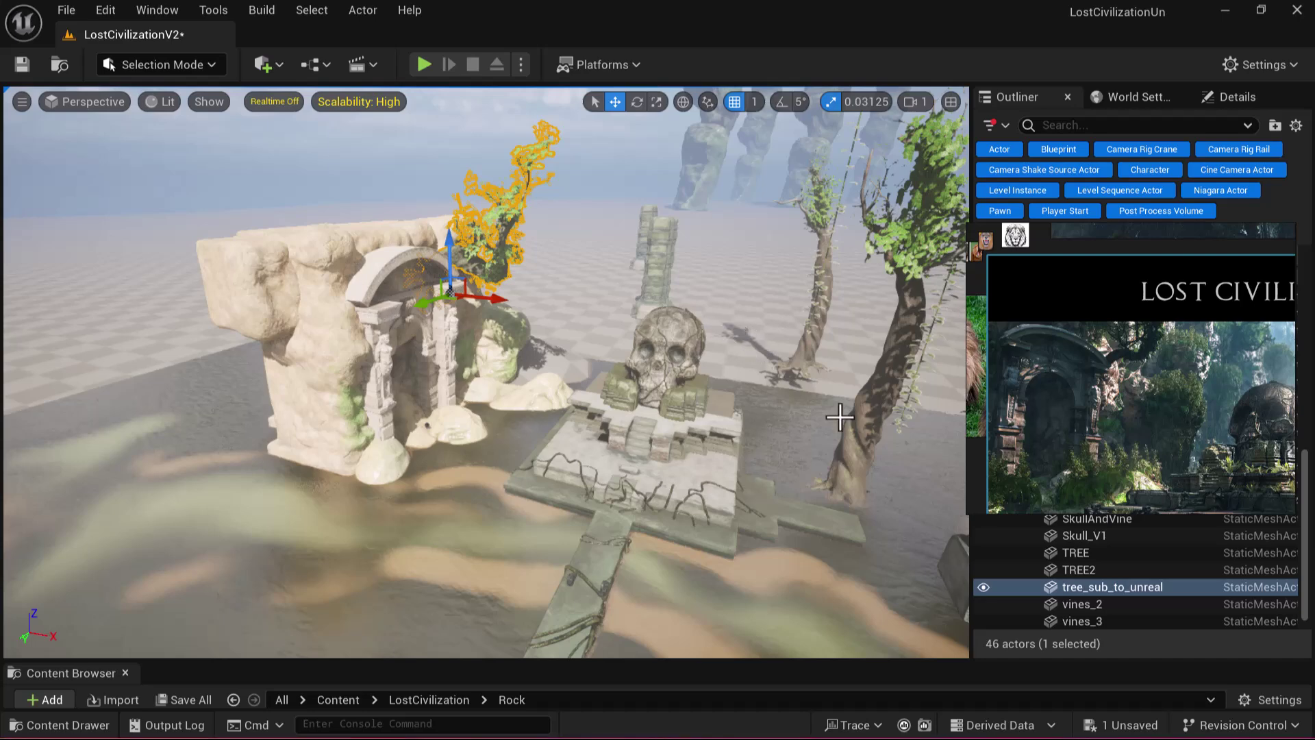
pyautogui.moveTo(1135, 414); pyautogui.dragTo(1060, 400)
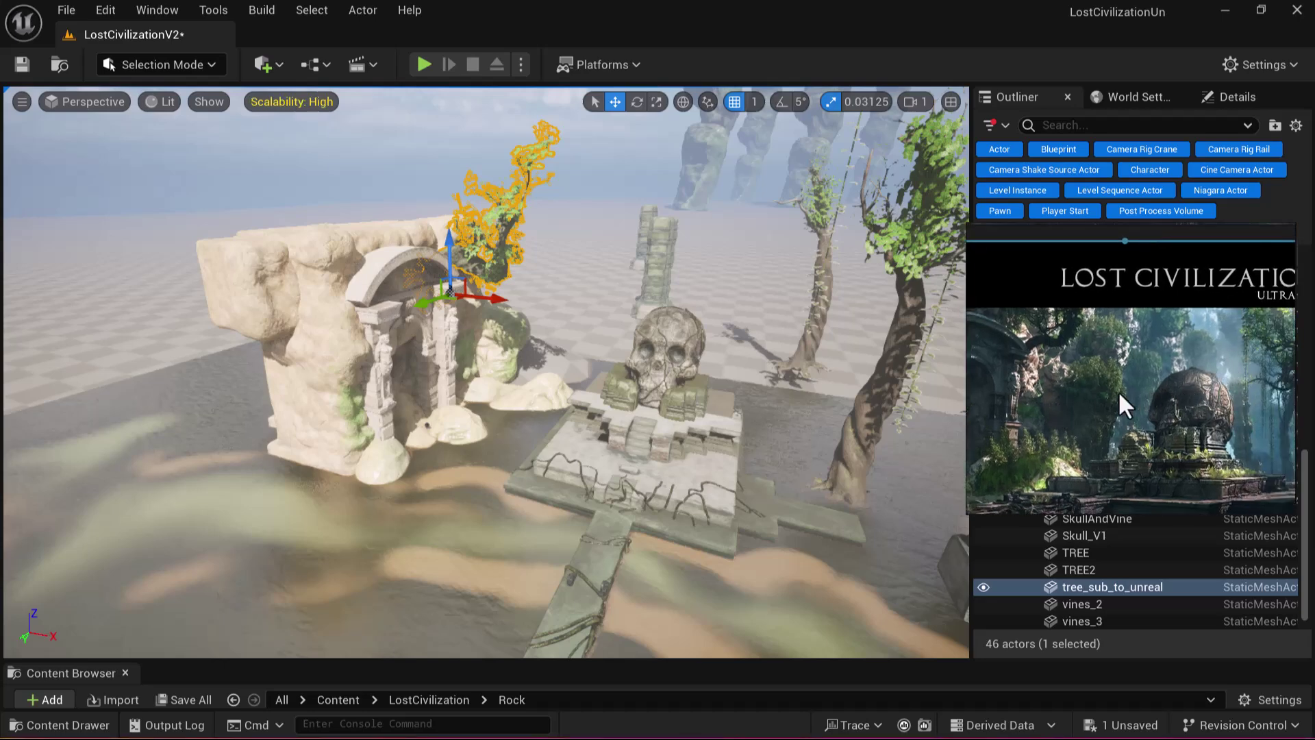
pyautogui.moveTo(1071, 385); pyautogui.dragTo(650, 296, button='middle')
pyautogui.click(1259, 236)
pyautogui.scroll(3, 753, 274)
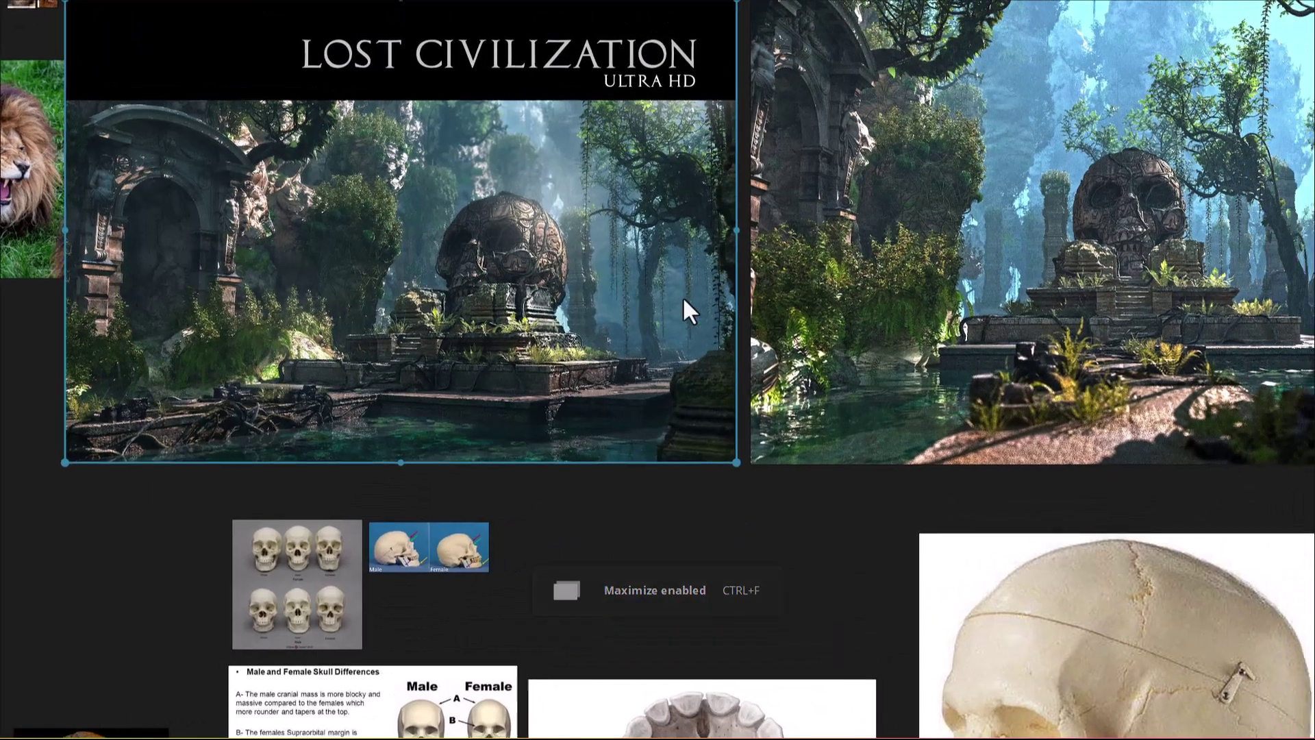
pyautogui.moveTo(1185, 161); pyautogui.dragTo(1005, 243, button='middle')
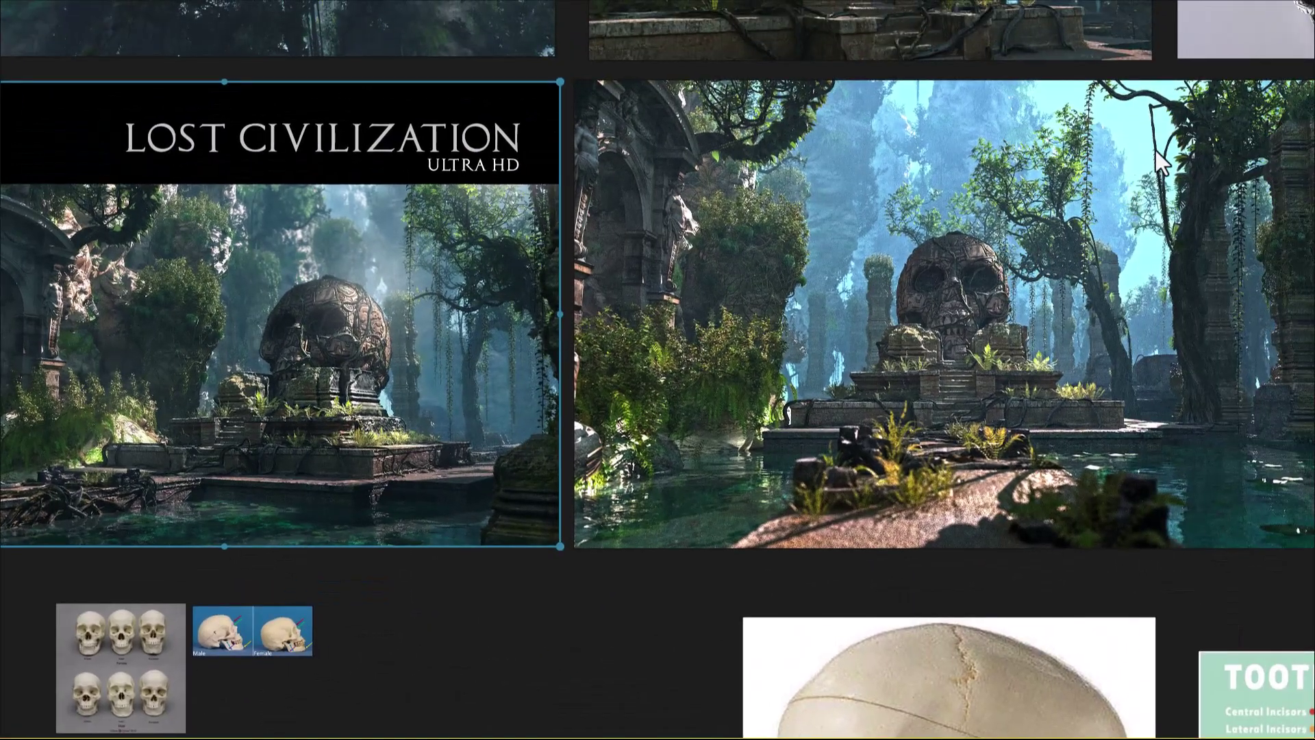
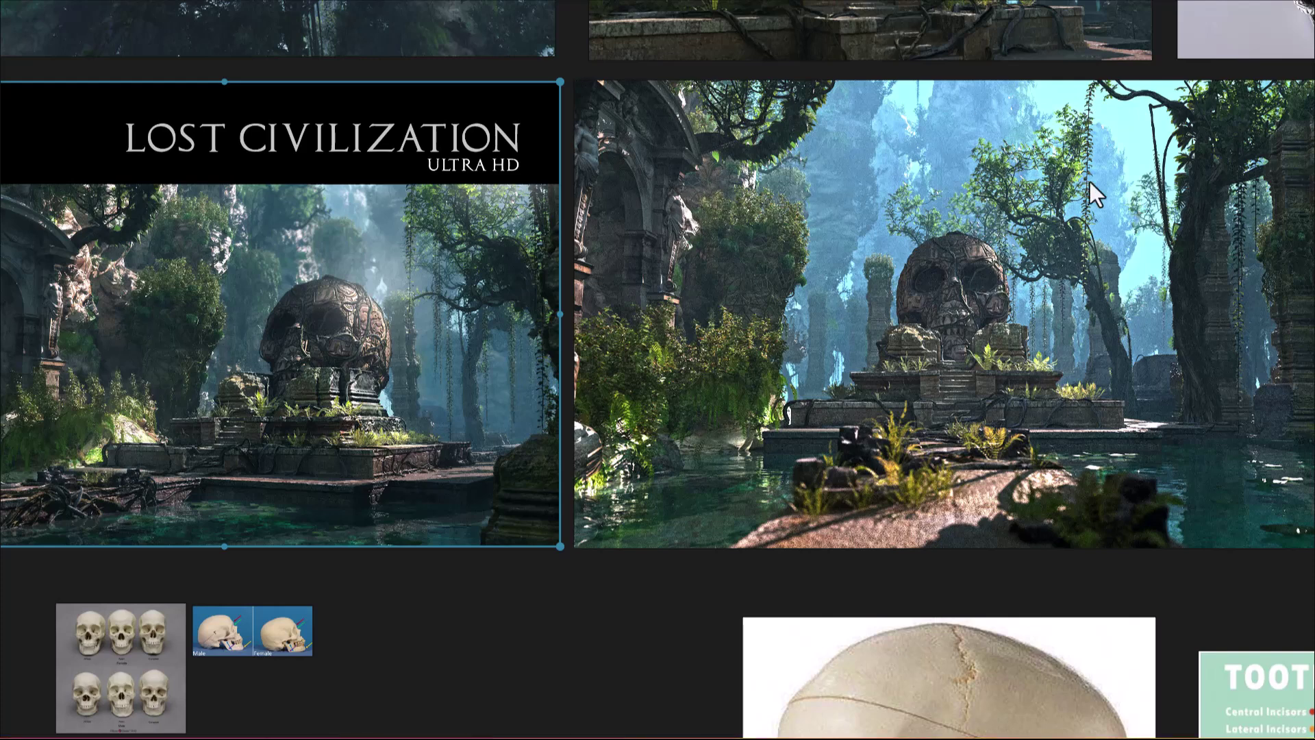
pyautogui.click(1276, 19)
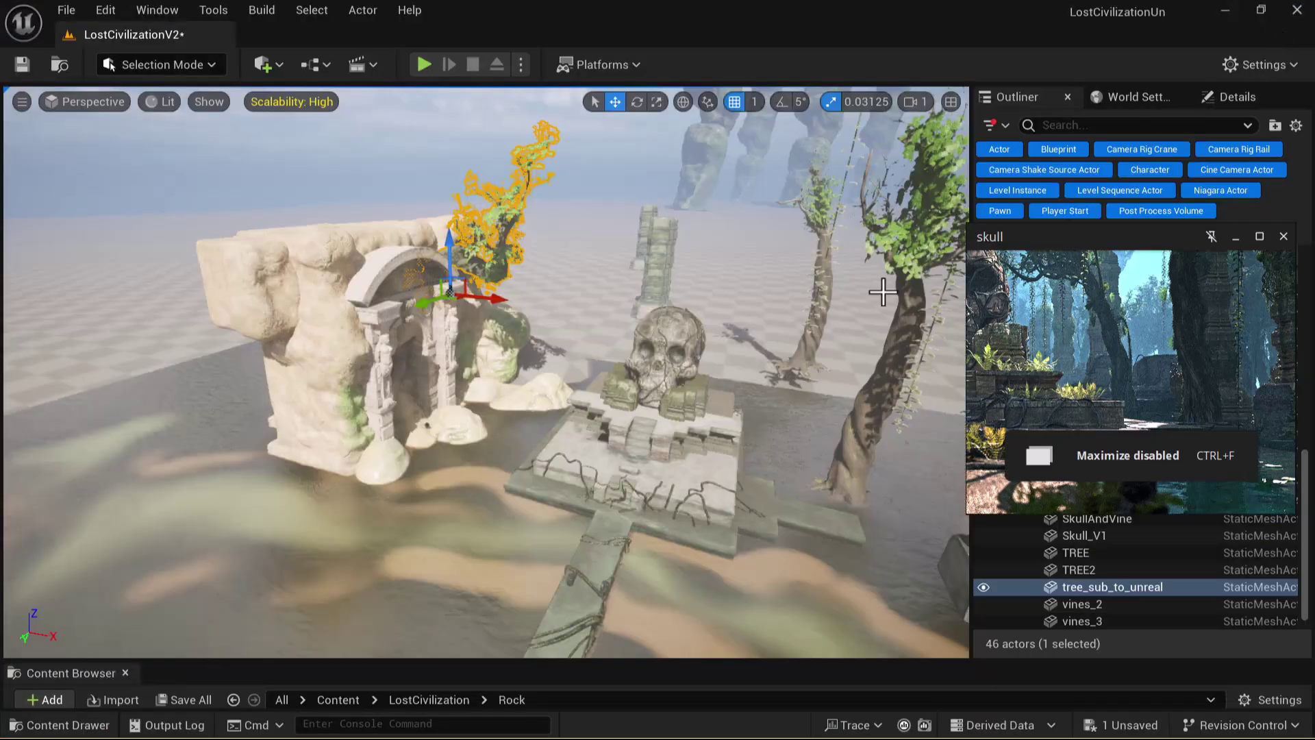
# Rotate the directional light until the sun shines from behind the skull temple and casts its shadows toward the foreground
pyautogui.click(709, 279)
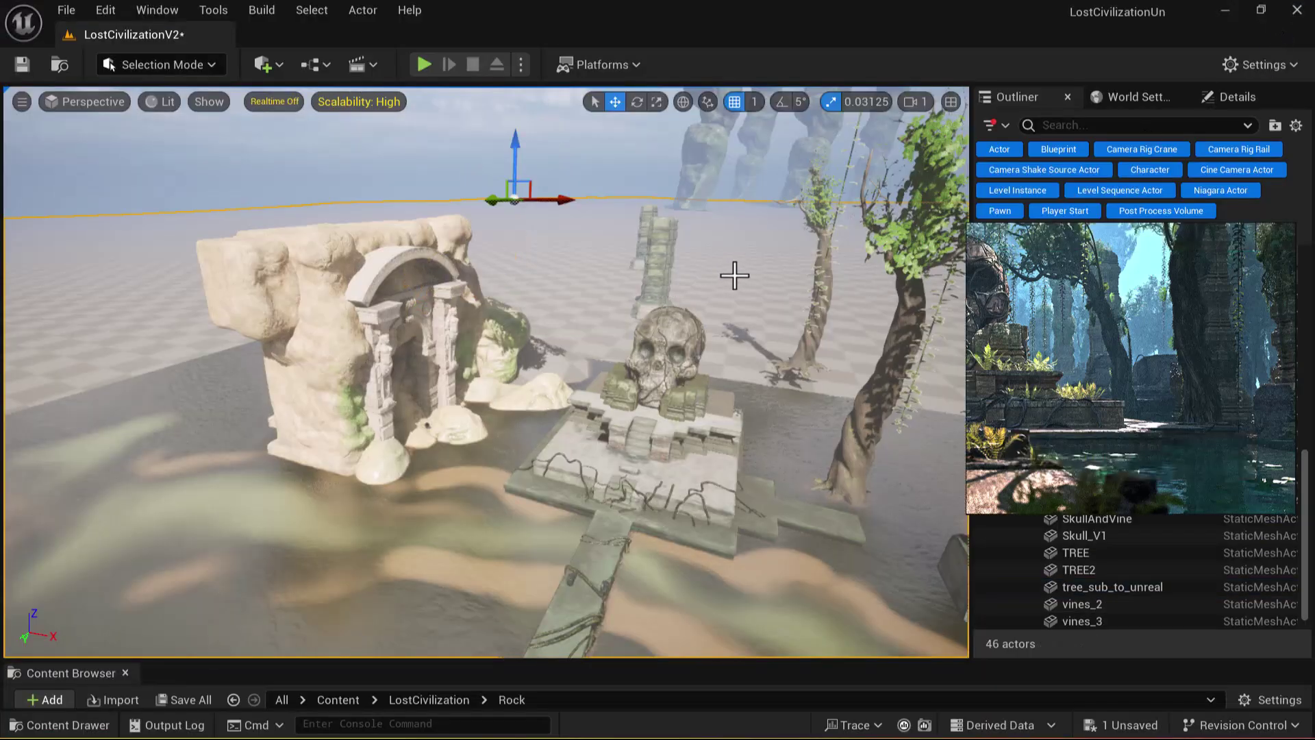
pyautogui.hotkey('ctrl', 'l')
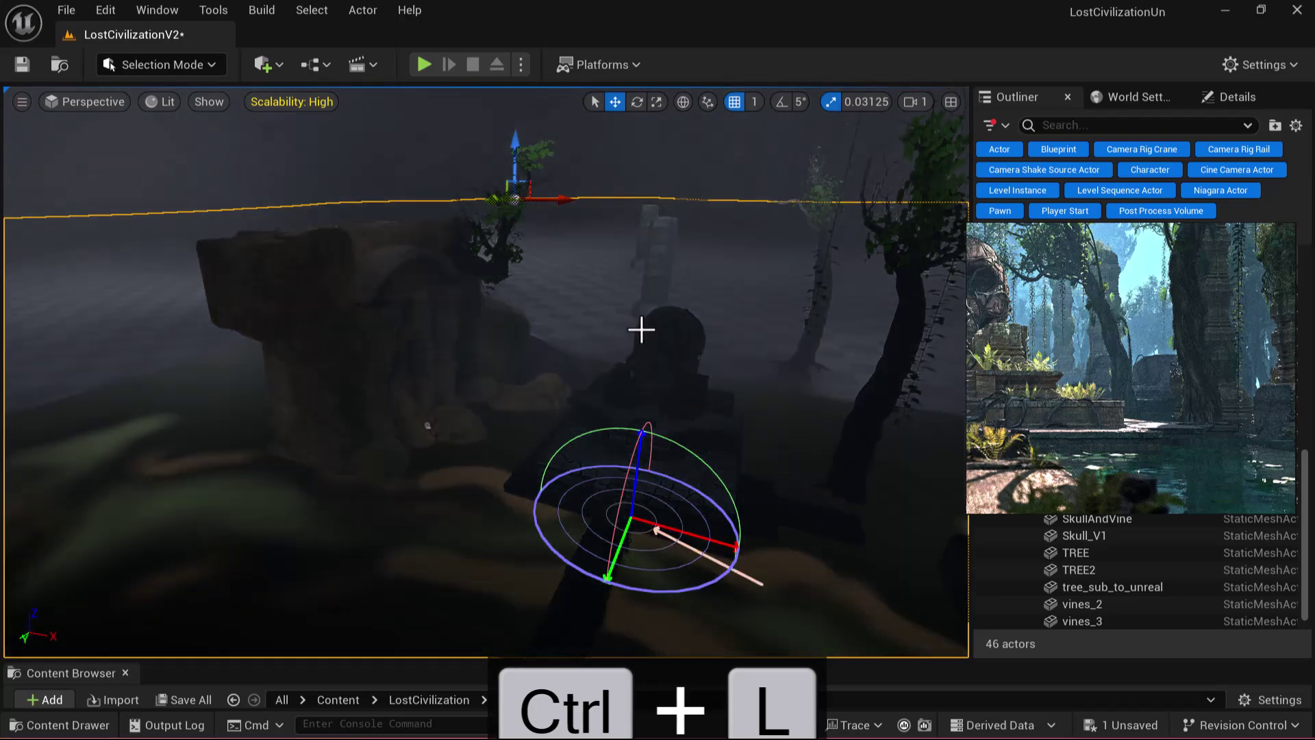
pyautogui.moveTo(615, 309)
pyautogui.moveTo(587, 293)
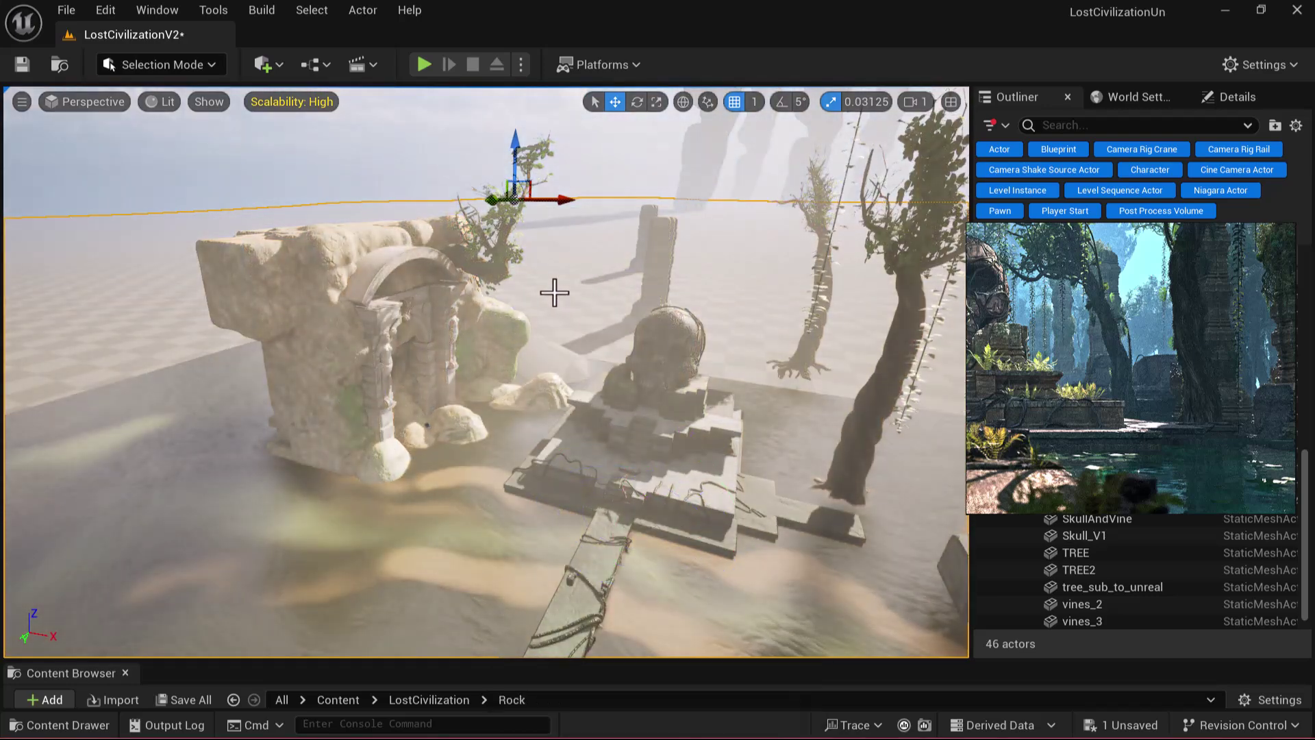
pyautogui.hotkey('ctrl', 'r')
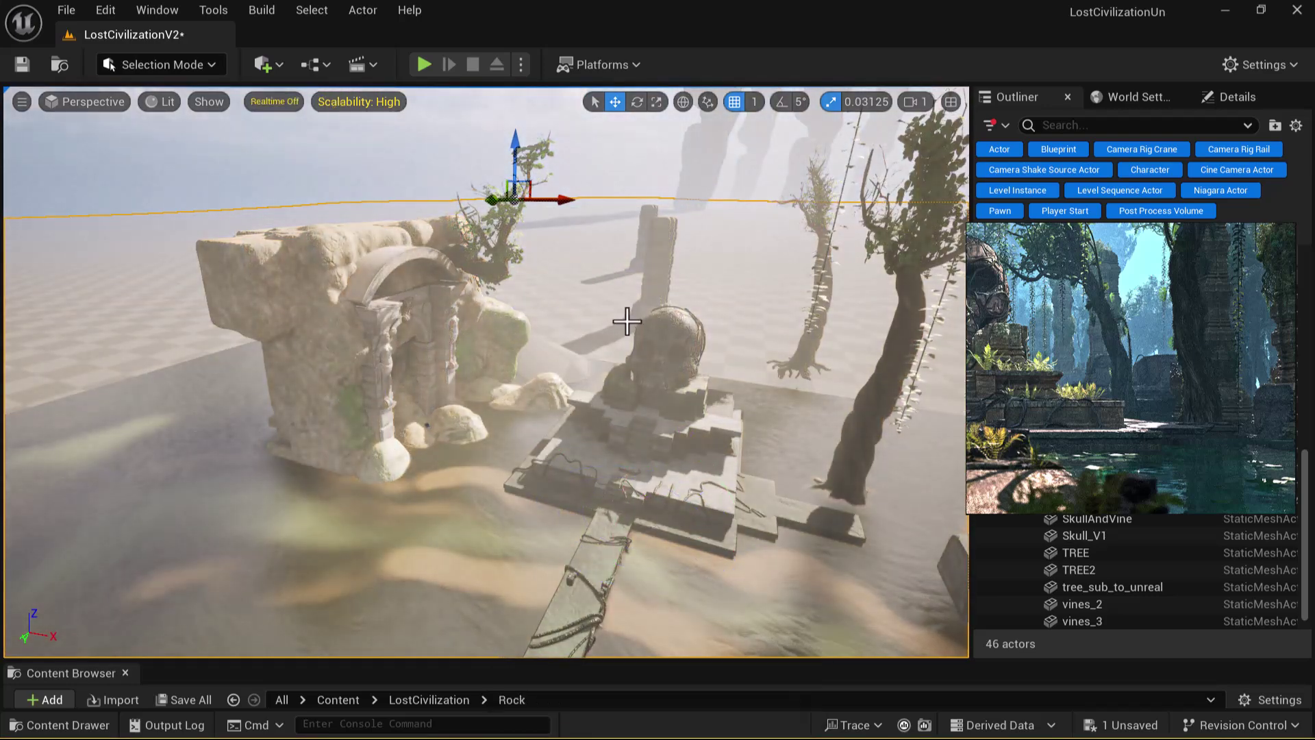
pyautogui.hotkey('ctrl', 'l')
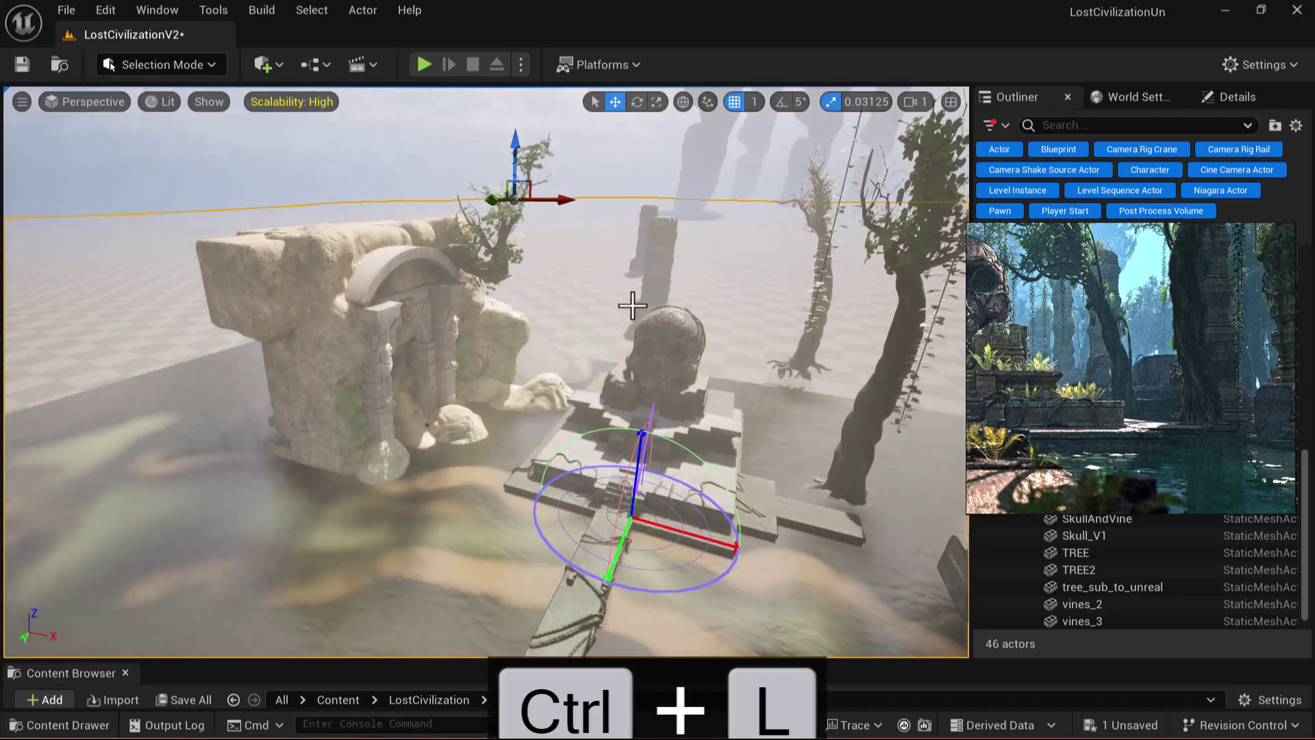
pyautogui.moveTo(630, 364)
pyautogui.hotkey('ctrl', 'l')
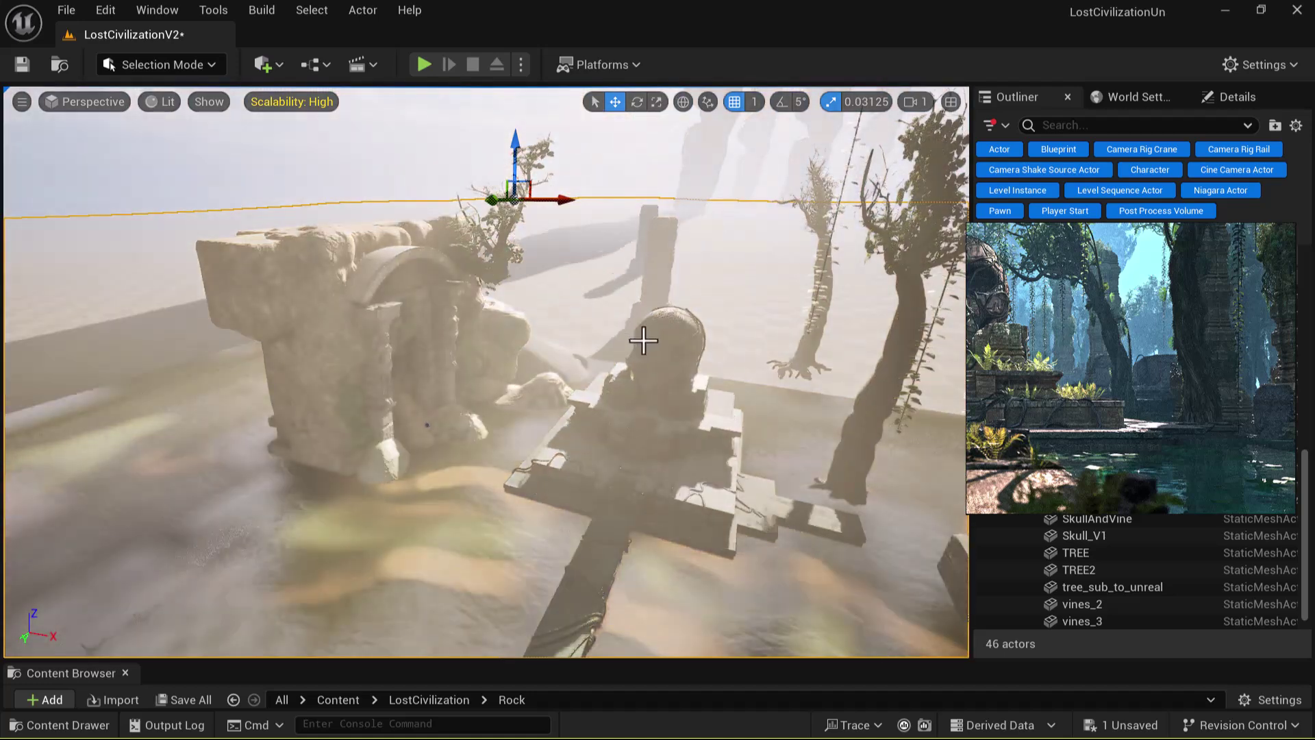
pyautogui.moveTo(690, 353)
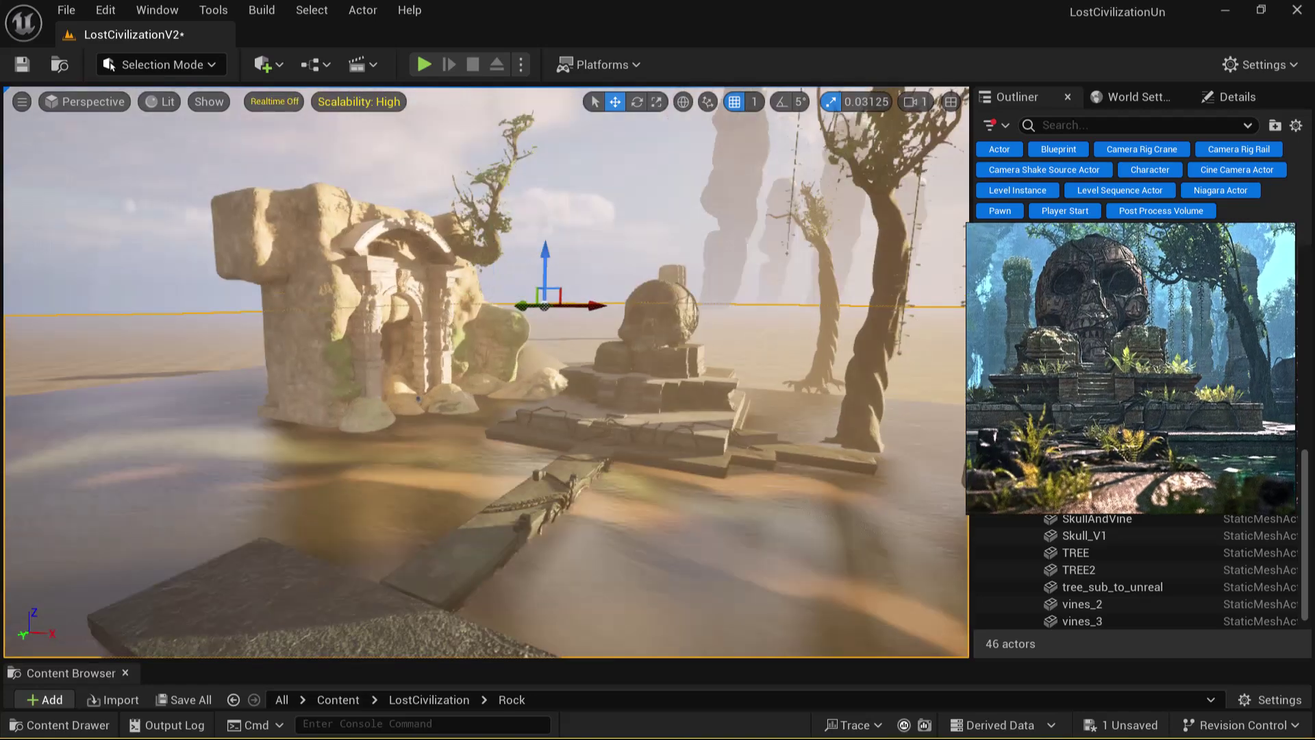
# Readjust the directional light to a higher, less orange backlight behind the skull temple, and turn off realtime viewport rendering
pyautogui.press('a')
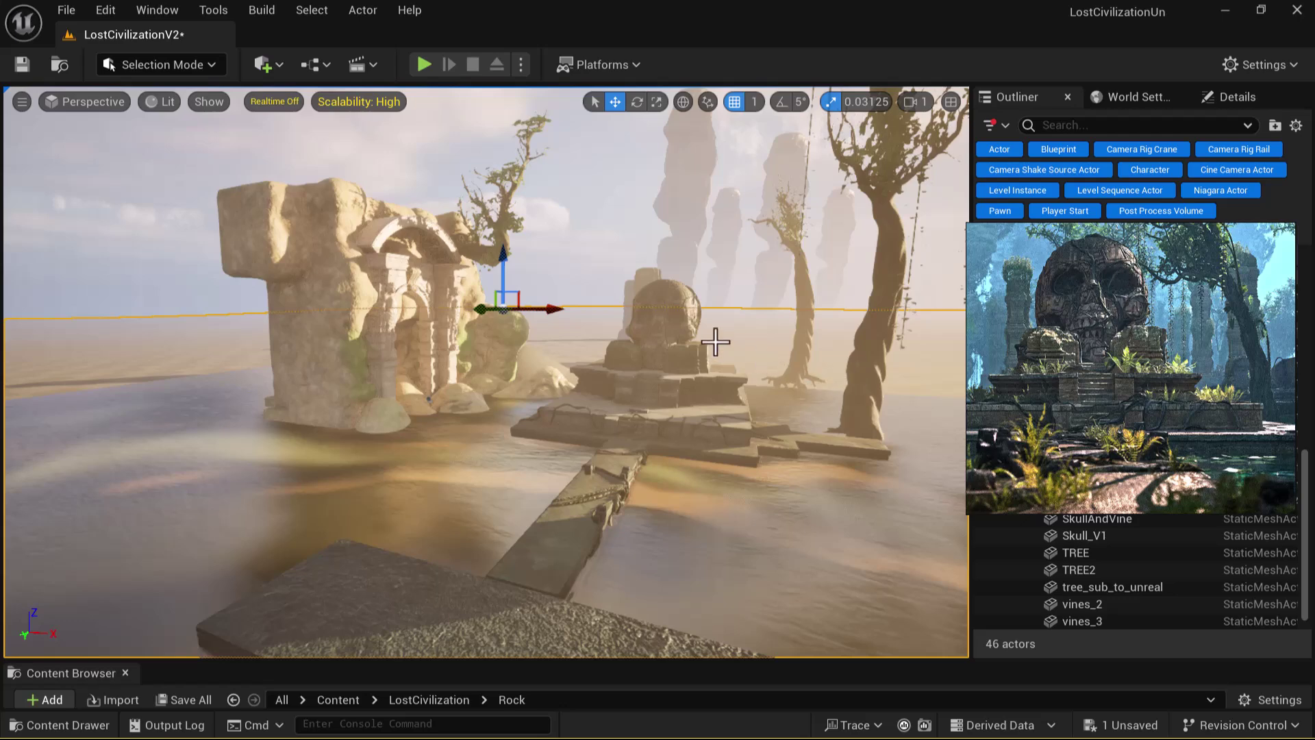
pyautogui.hotkey('ctrl', 'l')
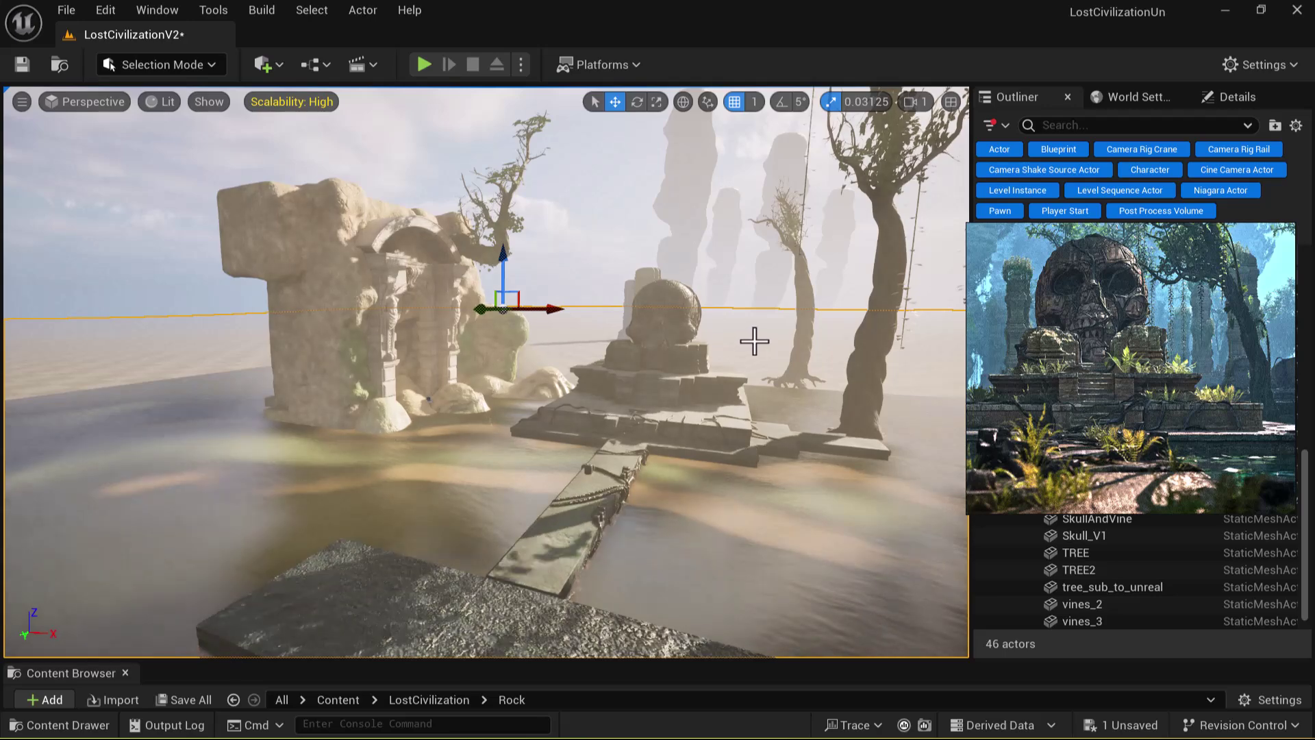
pyautogui.hotkey('ctrl', 'r')
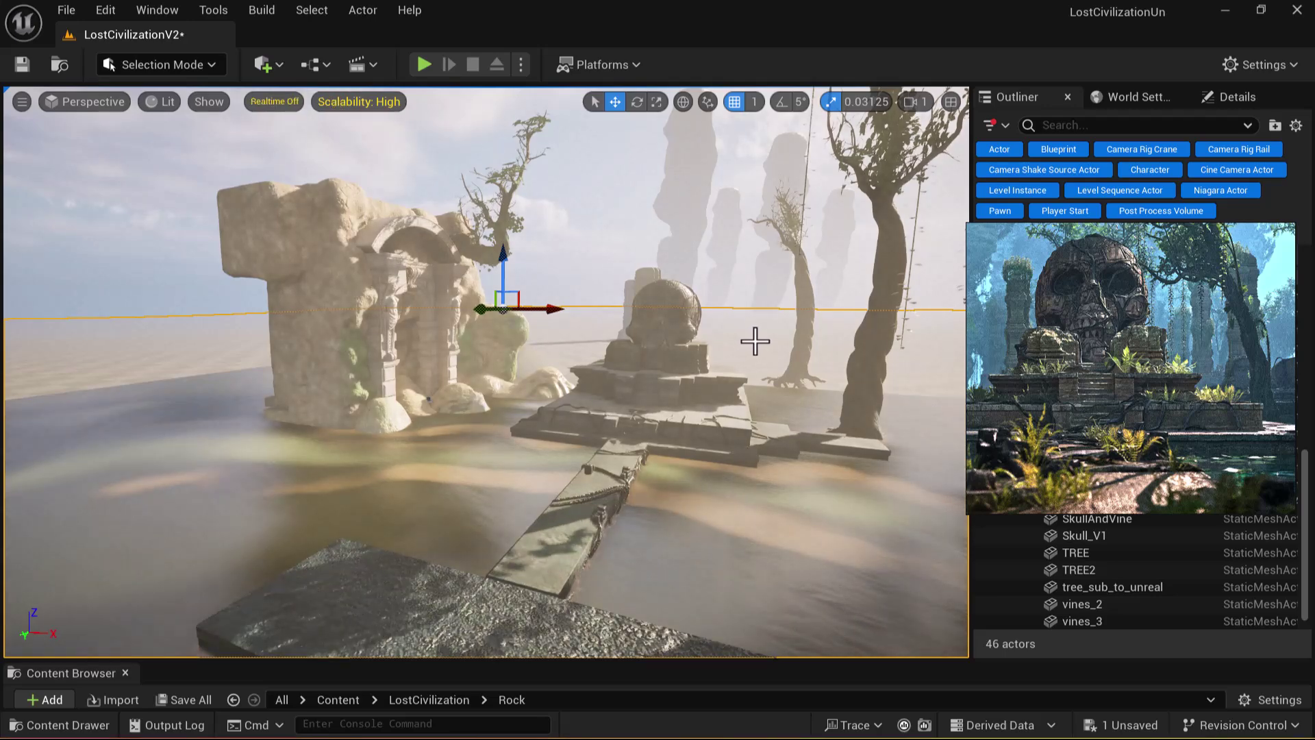
pyautogui.keyDown('alt'); pyautogui.moveTo(793, 382); pyautogui.dragTo(822, 404); pyautogui.keyUp('alt')
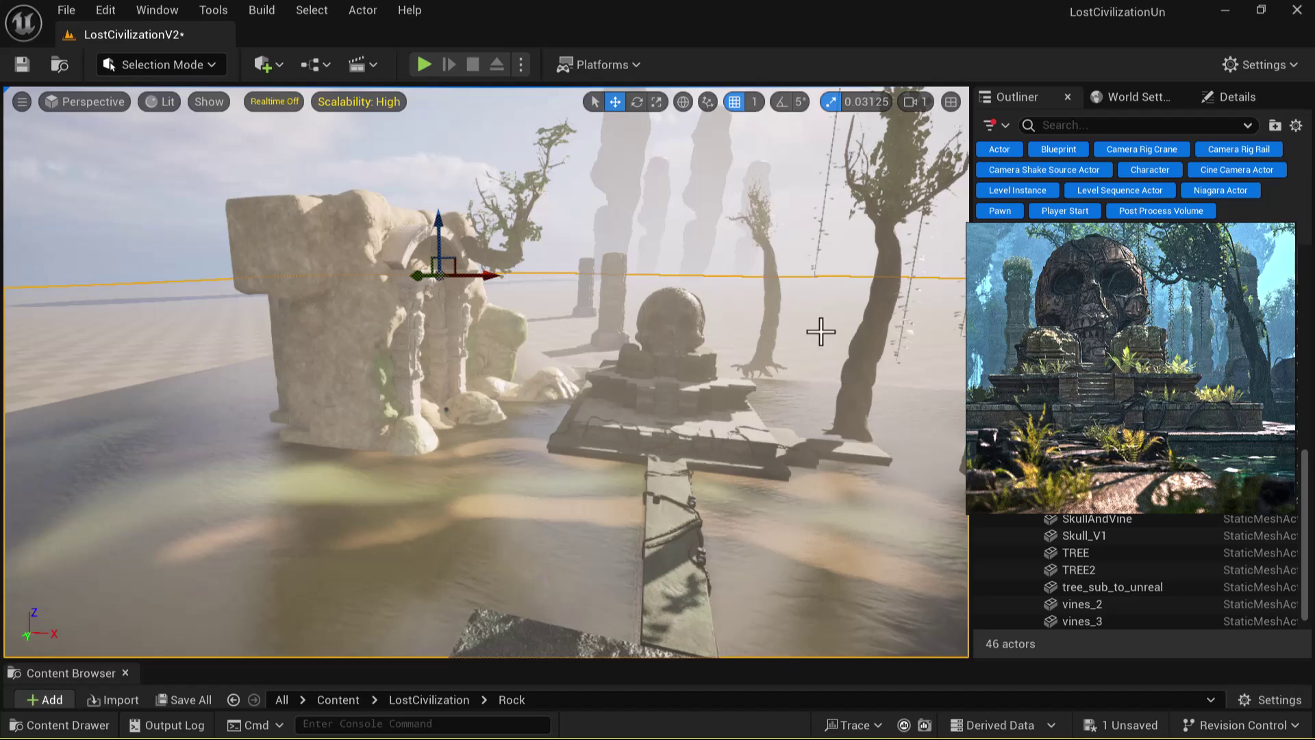
# View the scene through the CineCameraActor and bring the Lost Civilization concept image into the small reference window for comparison
pyautogui.click(96, 100)
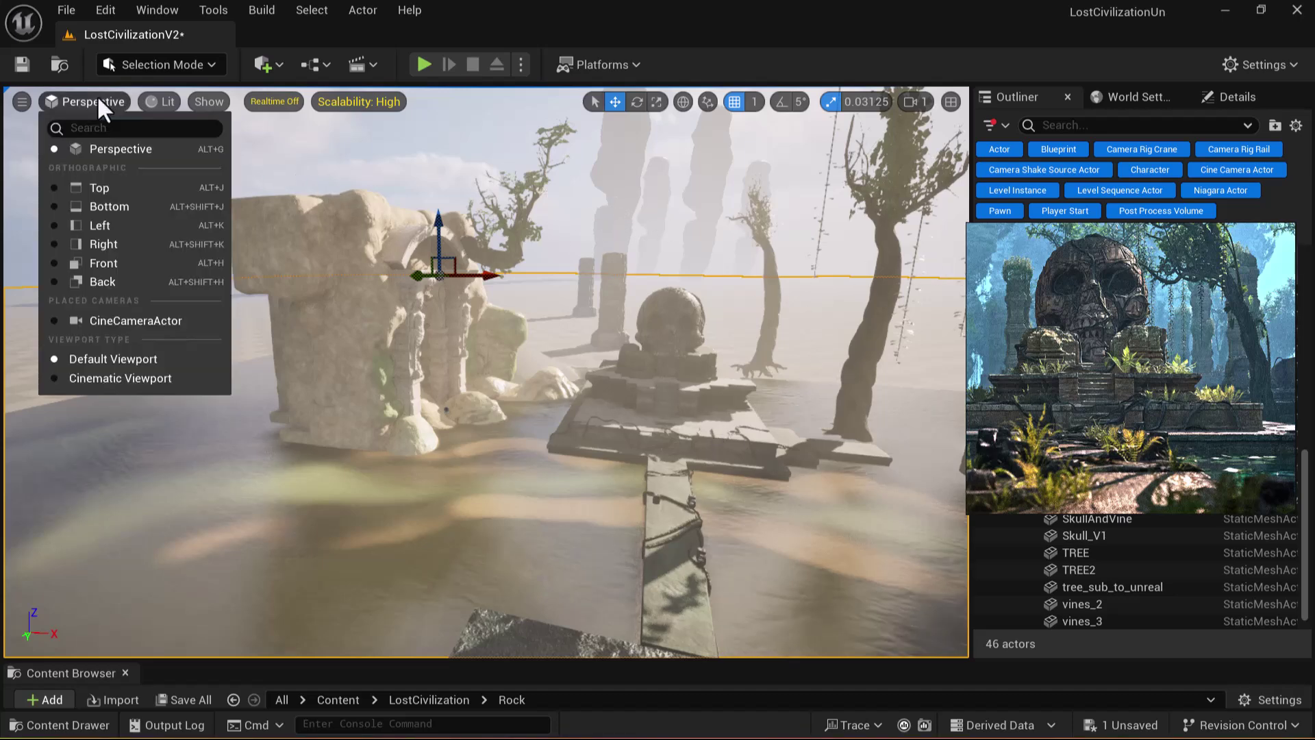
pyautogui.click(133, 315)
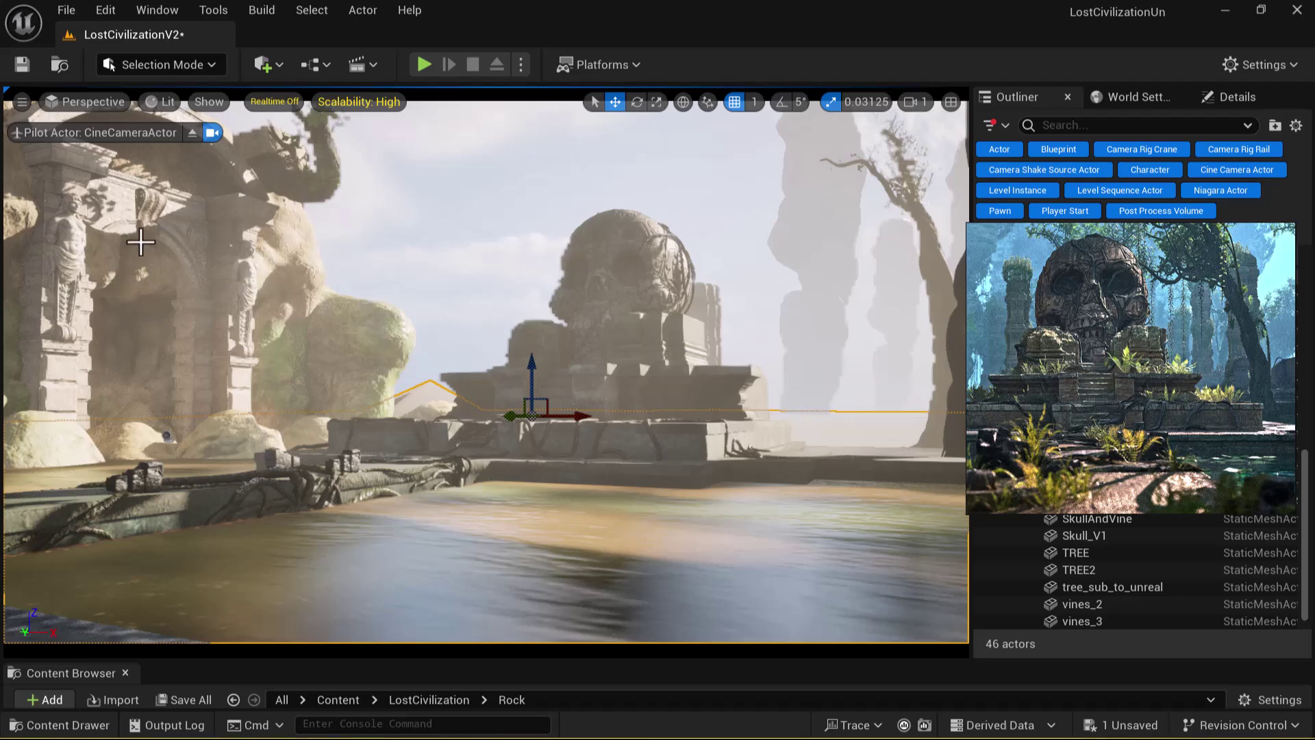
pyautogui.scroll(-3, 1093, 332)
pyautogui.scroll(-2, 1094, 332)
pyautogui.moveTo(1158, 346); pyautogui.dragTo(1012, 308, button='middle')
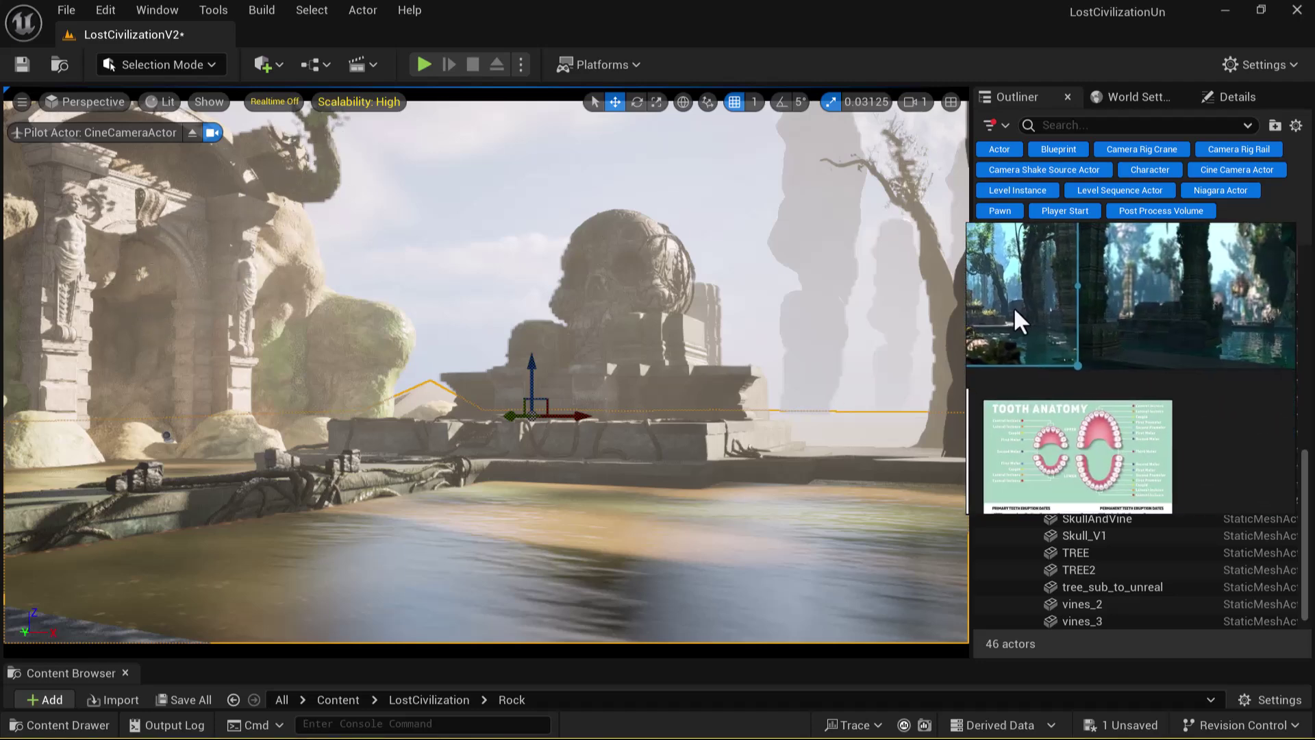
pyautogui.moveTo(1185, 315); pyautogui.dragTo(1103, 410, button='middle')
pyautogui.scroll(-3, 1104, 410)
pyautogui.moveTo(987, 404); pyautogui.dragTo(1236, 372, button='middle')
pyautogui.scroll(1, 1050, 363)
pyautogui.scroll(3, 1054, 370)
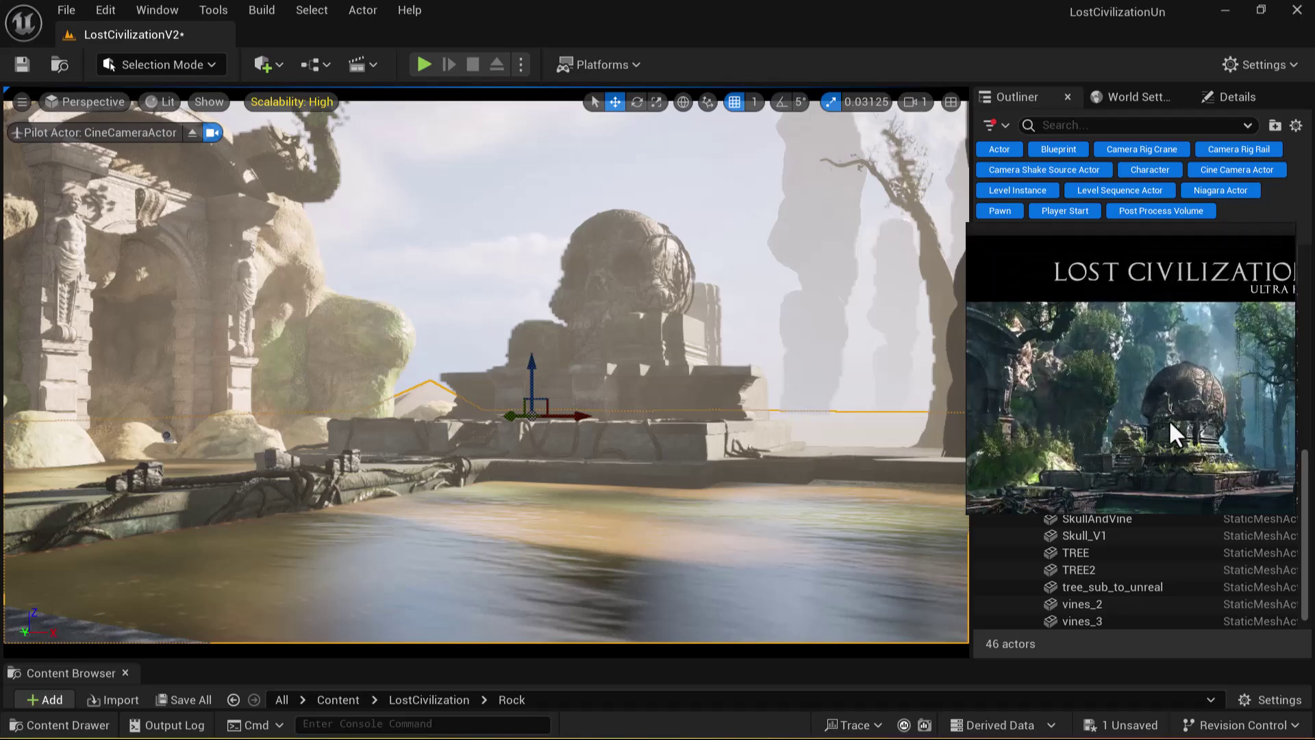
# Deselect the tree above the gate and enlarge the Lost Civilization concept image full screen to study it against the camera view
pyautogui.click(307, 100)
pyautogui.click(305, 101)
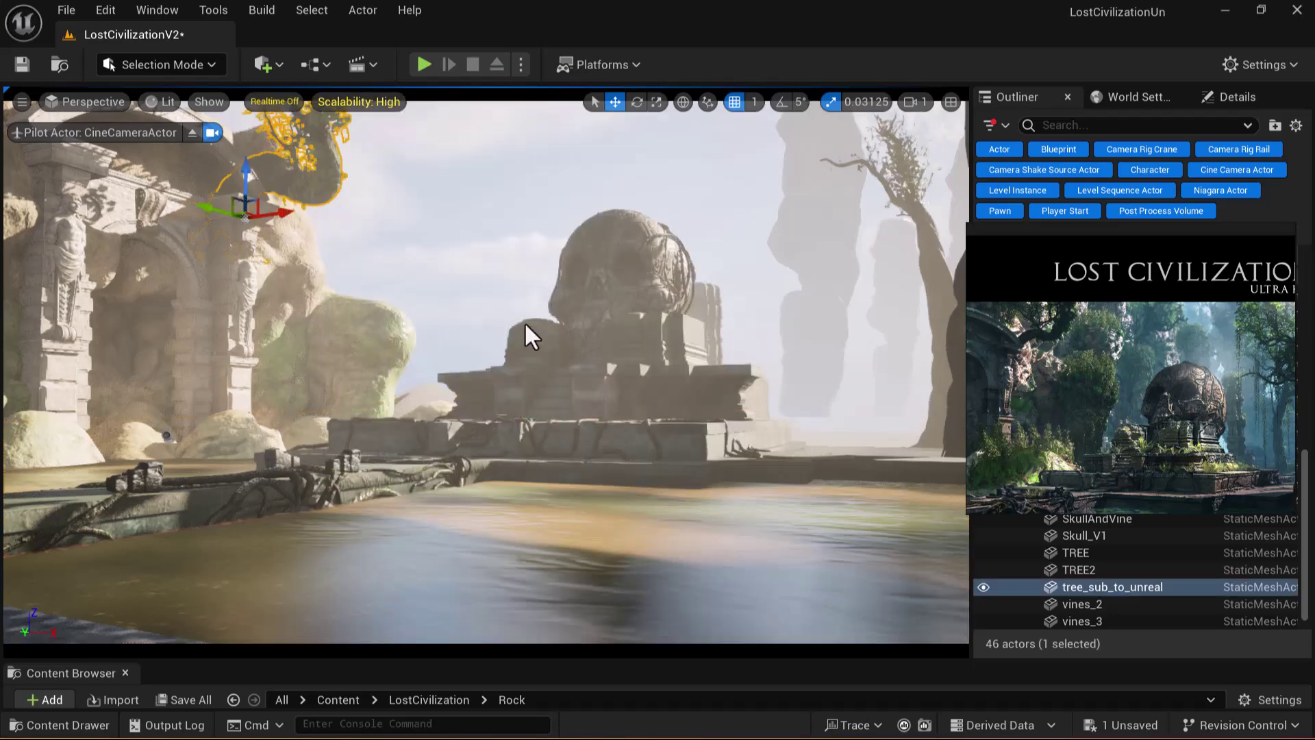
pyautogui.click(771, 269)
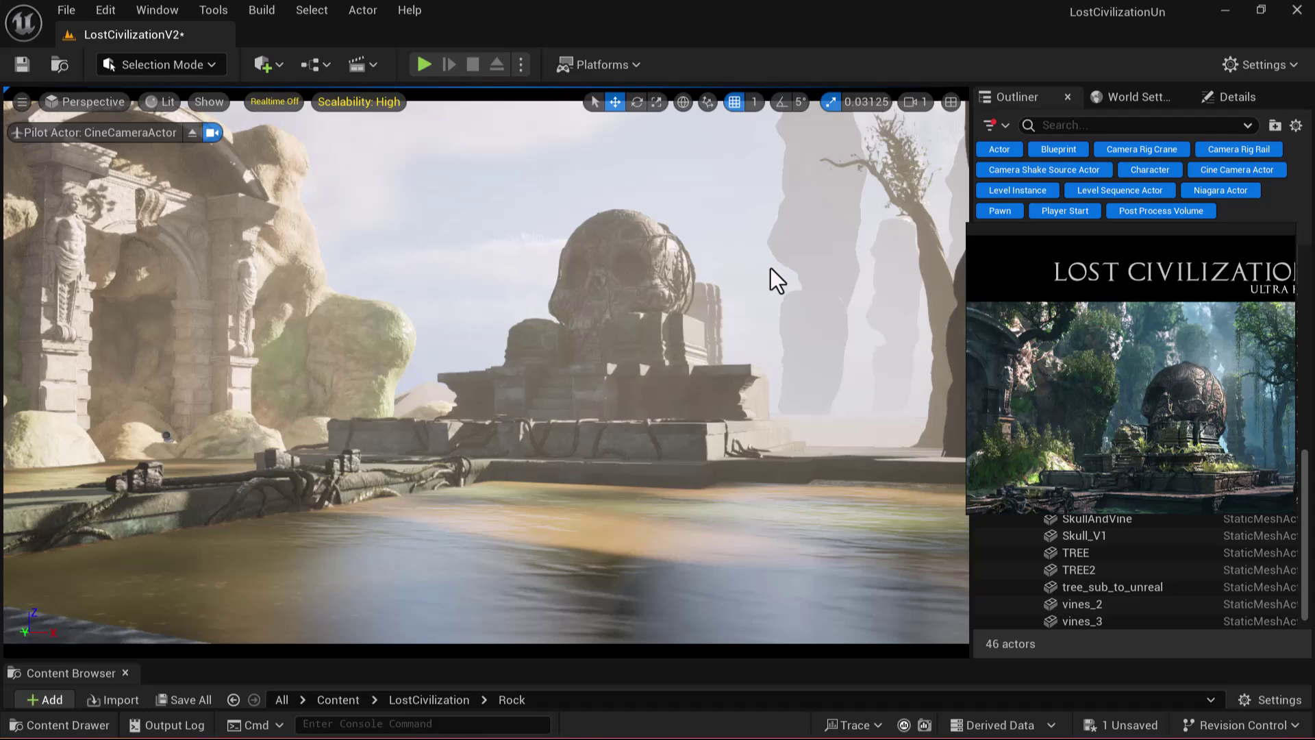
pyautogui.moveTo(1214, 398); pyautogui.dragTo(1131, 384, button='middle')
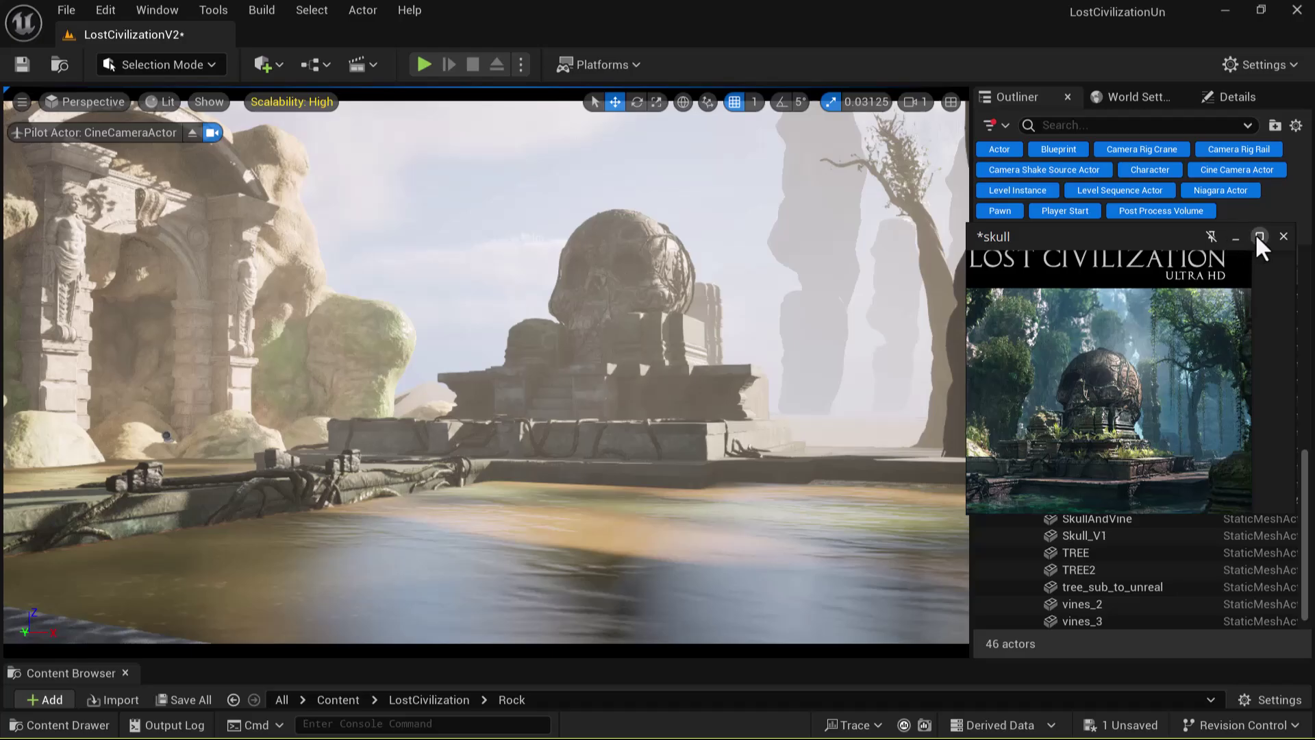
pyautogui.click(1258, 235)
pyautogui.scroll(4, 919, 368)
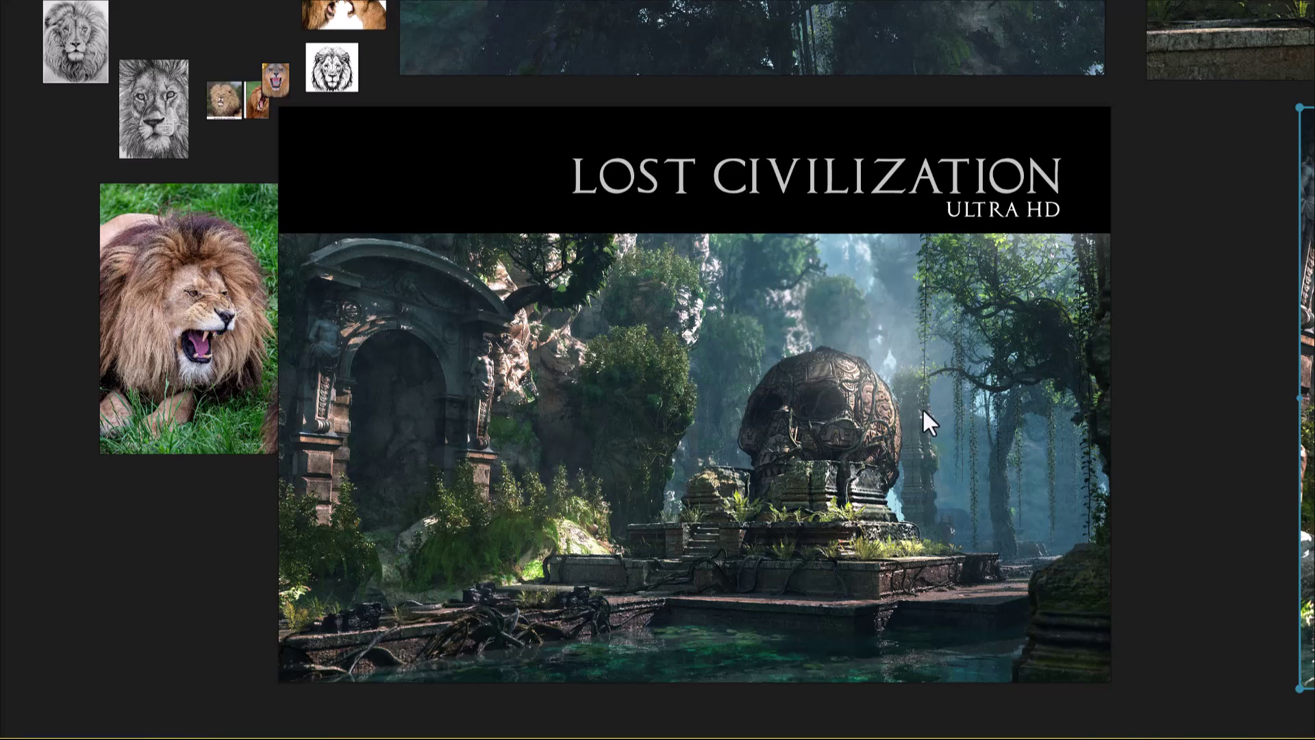
# Compare the neighbouring Lost Civilization concept images full screen, and return the reference board to its small window
pyautogui.moveTo(782, 283); pyautogui.dragTo(704, 275, button='middle')
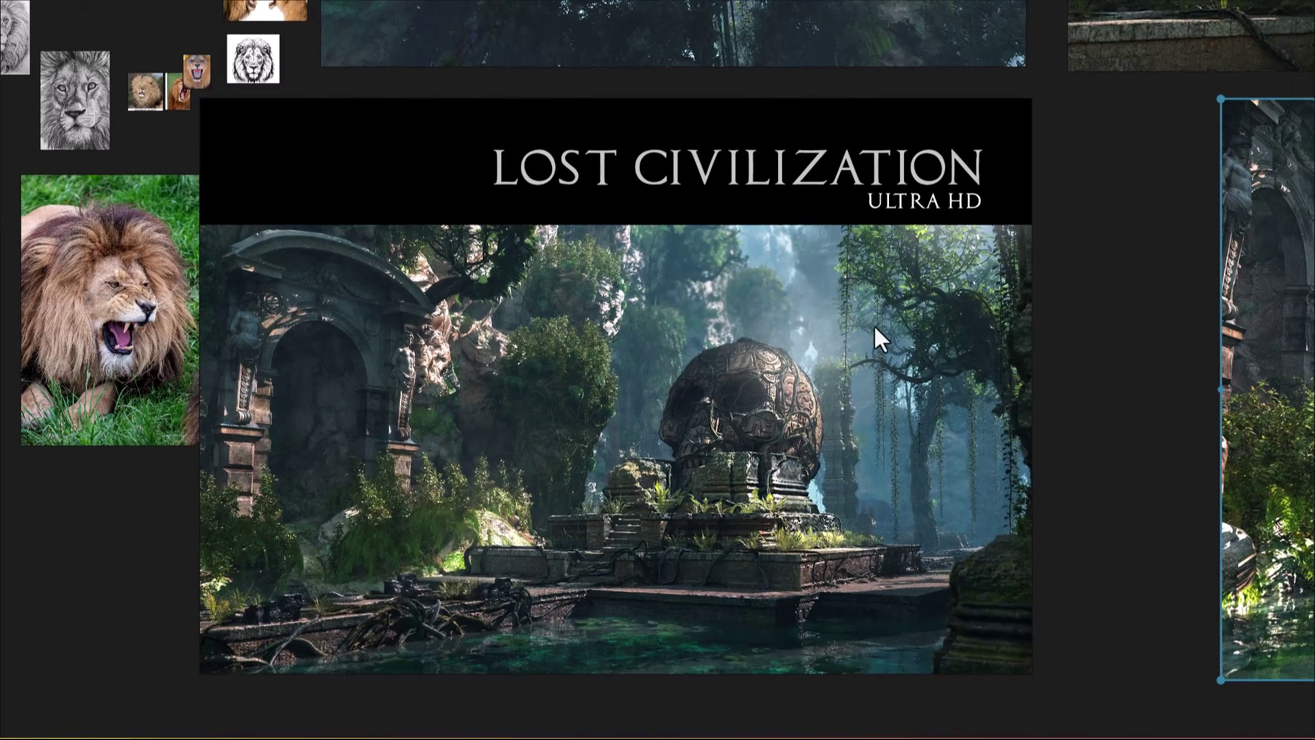
pyautogui.scroll(-3, 868, 352)
pyautogui.moveTo(868, 353); pyautogui.dragTo(644, 333, button='middle')
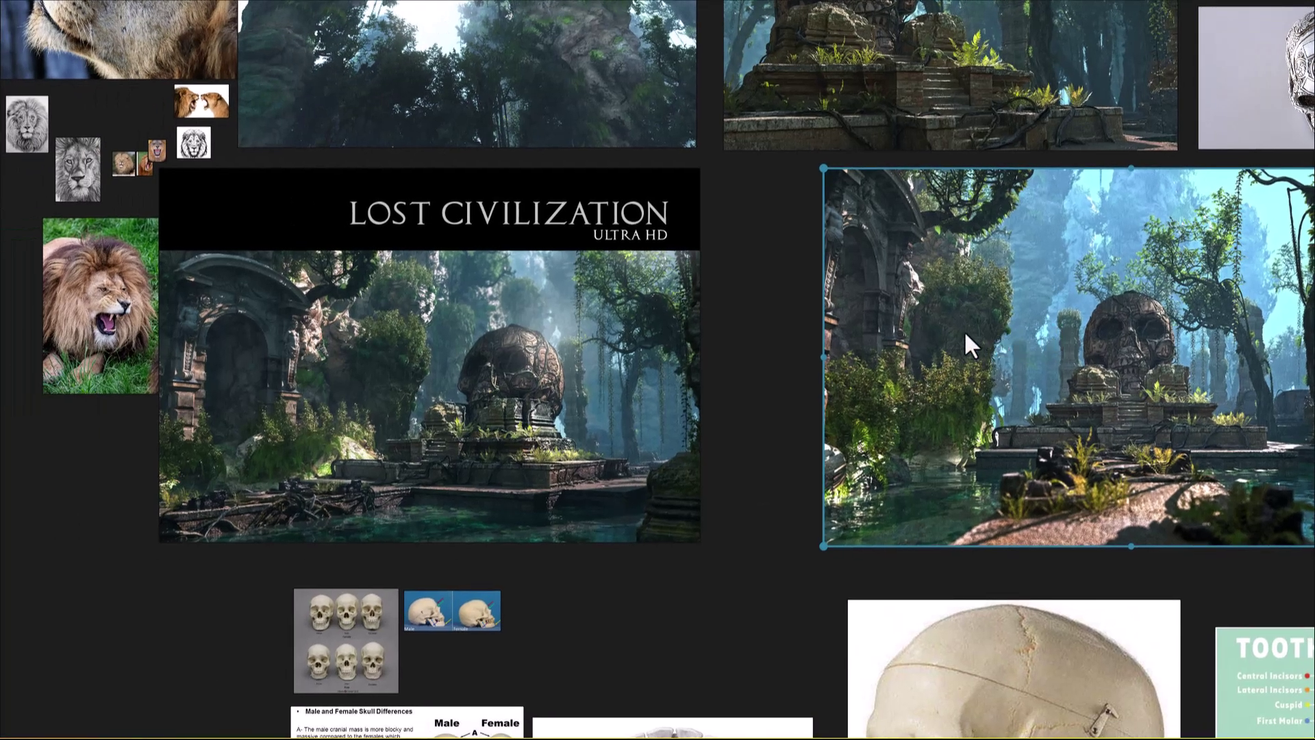
pyautogui.click(1275, 16)
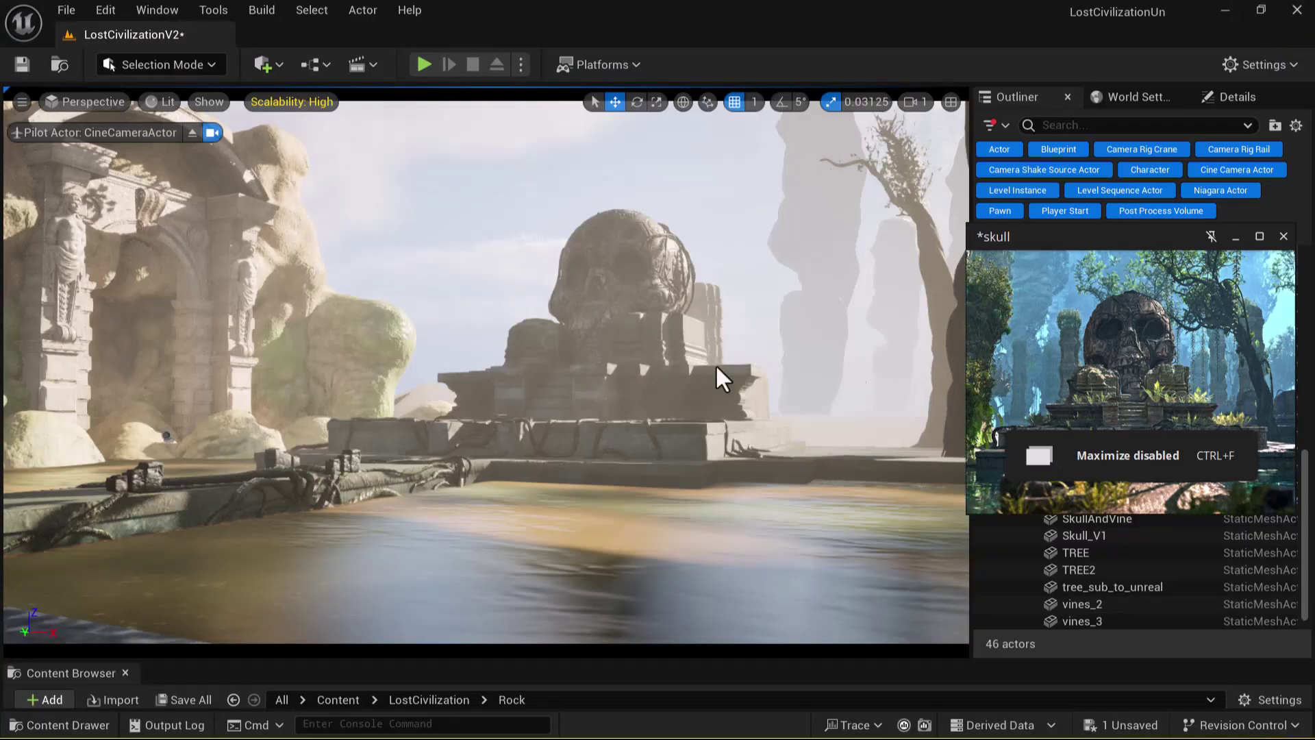
# Examine the light direction, shadows and foliage around the skull temple in the concept images against the camera view
pyautogui.moveTo(1115, 397); pyautogui.dragTo(1004, 311, button='middle')
pyautogui.moveTo(1288, 342); pyautogui.dragTo(1206, 331, button='middle')
pyautogui.scroll(-3, 1125, 351)
pyautogui.scroll(-3, 1125, 350)
pyautogui.moveTo(1069, 352); pyautogui.dragTo(1215, 363, button='middle')
pyautogui.scroll(3, 1215, 363)
pyautogui.scroll(2, 1060, 367)
pyautogui.moveTo(1060, 367); pyautogui.dragTo(1201, 335, button='middle')
pyautogui.scroll(3, 1198, 336)
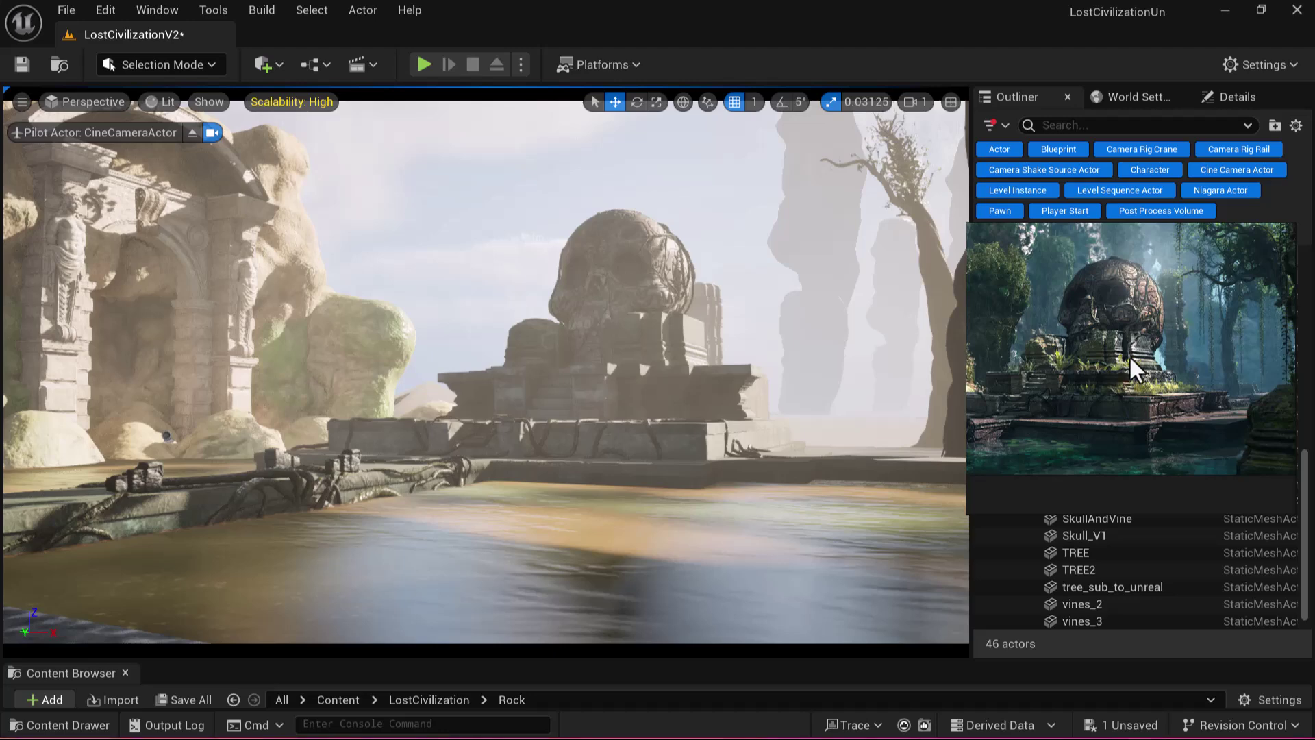
pyautogui.scroll(-3, 1152, 348)
pyautogui.moveTo(1179, 364); pyautogui.dragTo(981, 409, button='middle')
pyautogui.scroll(3, 1062, 382)
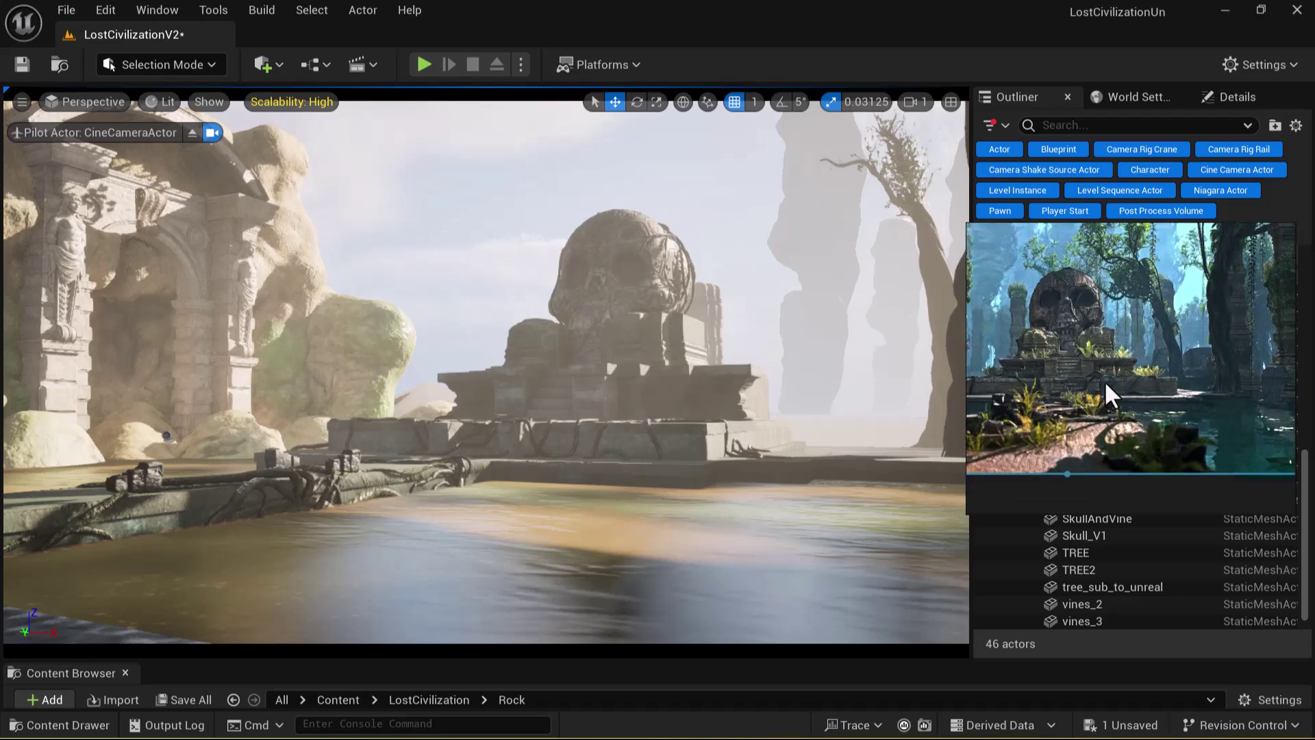
pyautogui.scroll(3, 1096, 350)
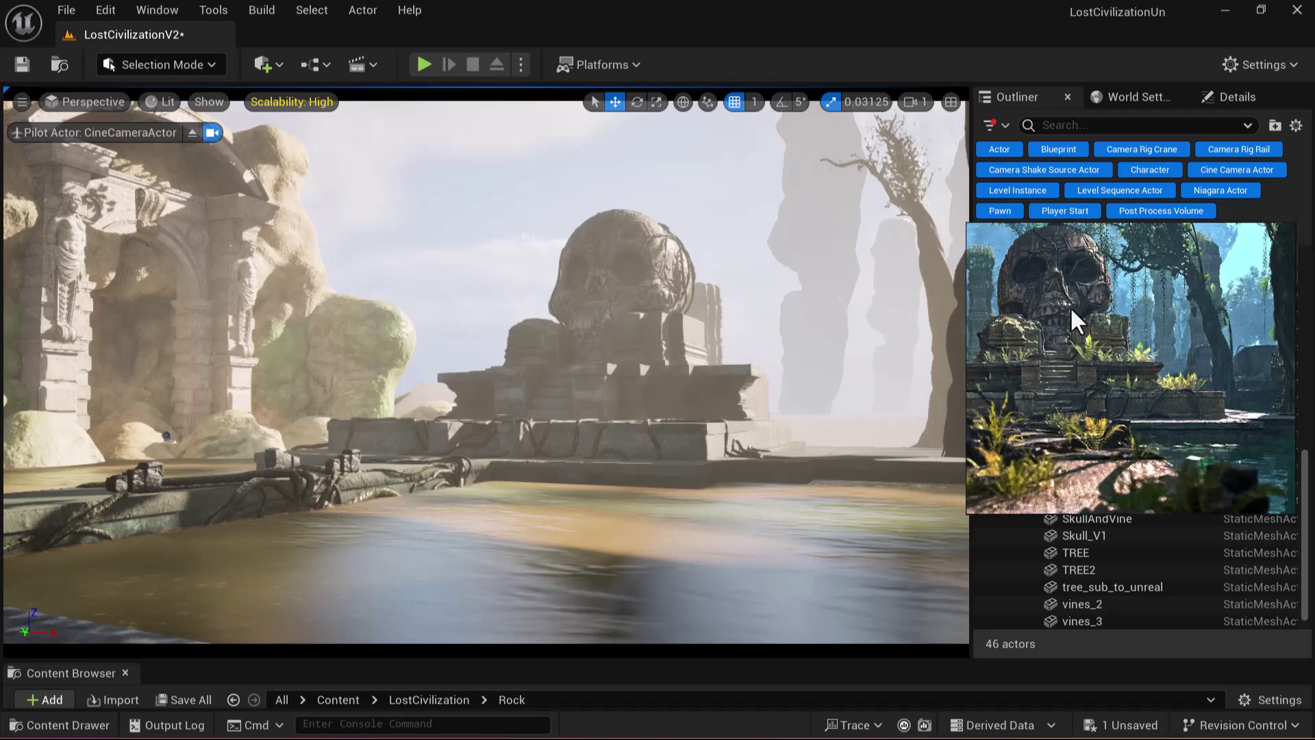
pyautogui.scroll(3, 1068, 306)
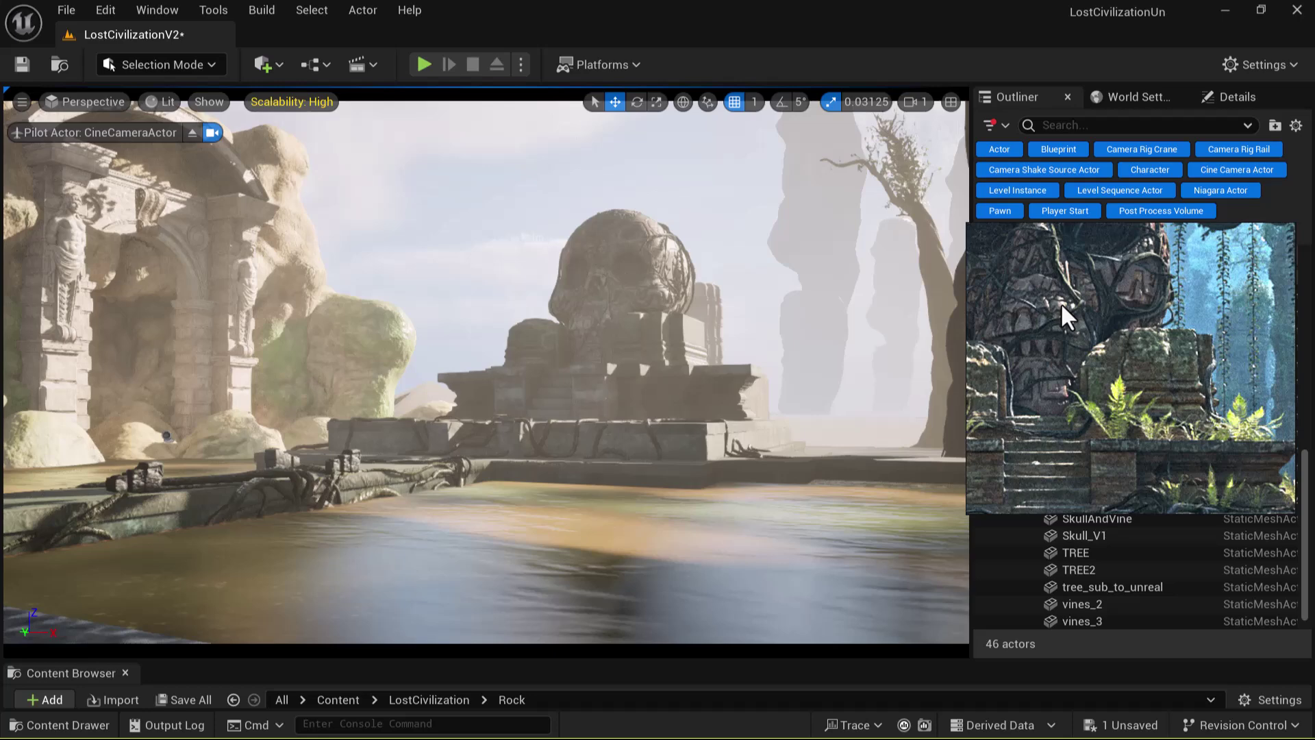
# Try to adjust the sun's direction from within the CineCameraActor view
pyautogui.click(605, 546)
pyautogui.hotkey('ctrl', 'l')
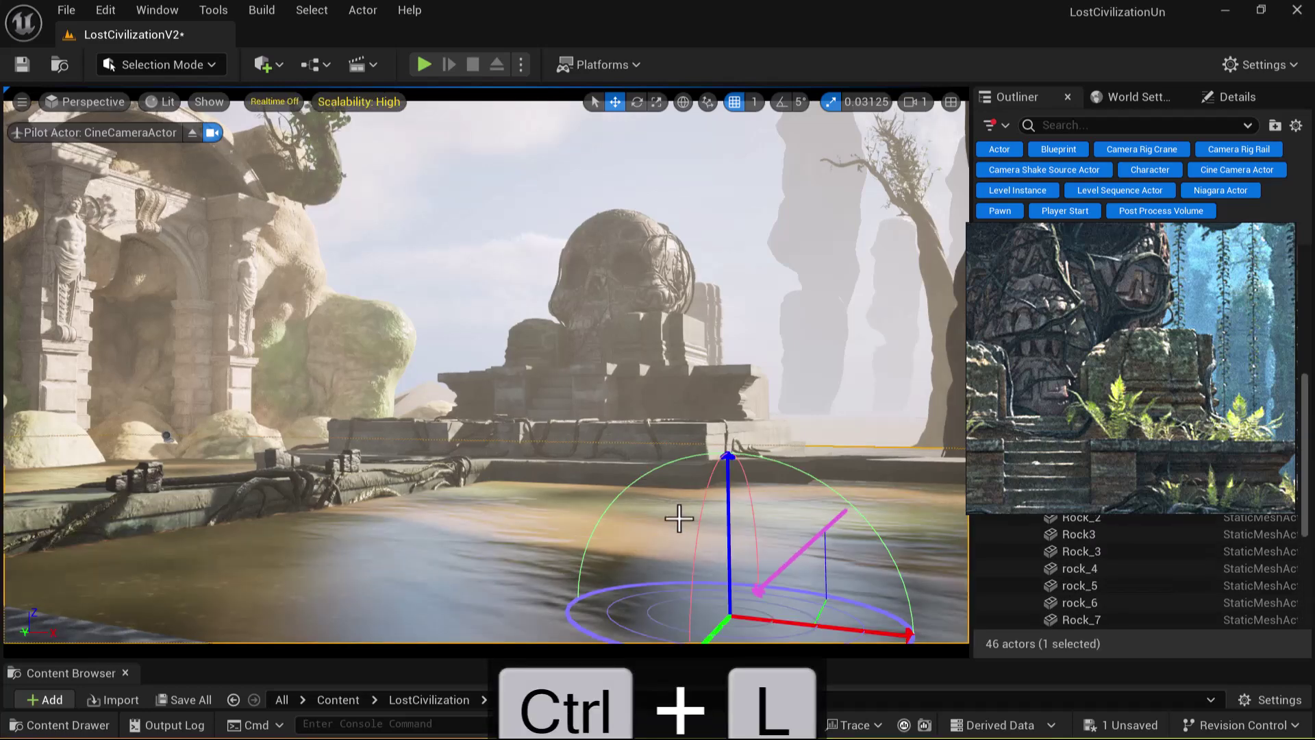
pyautogui.click(784, 469)
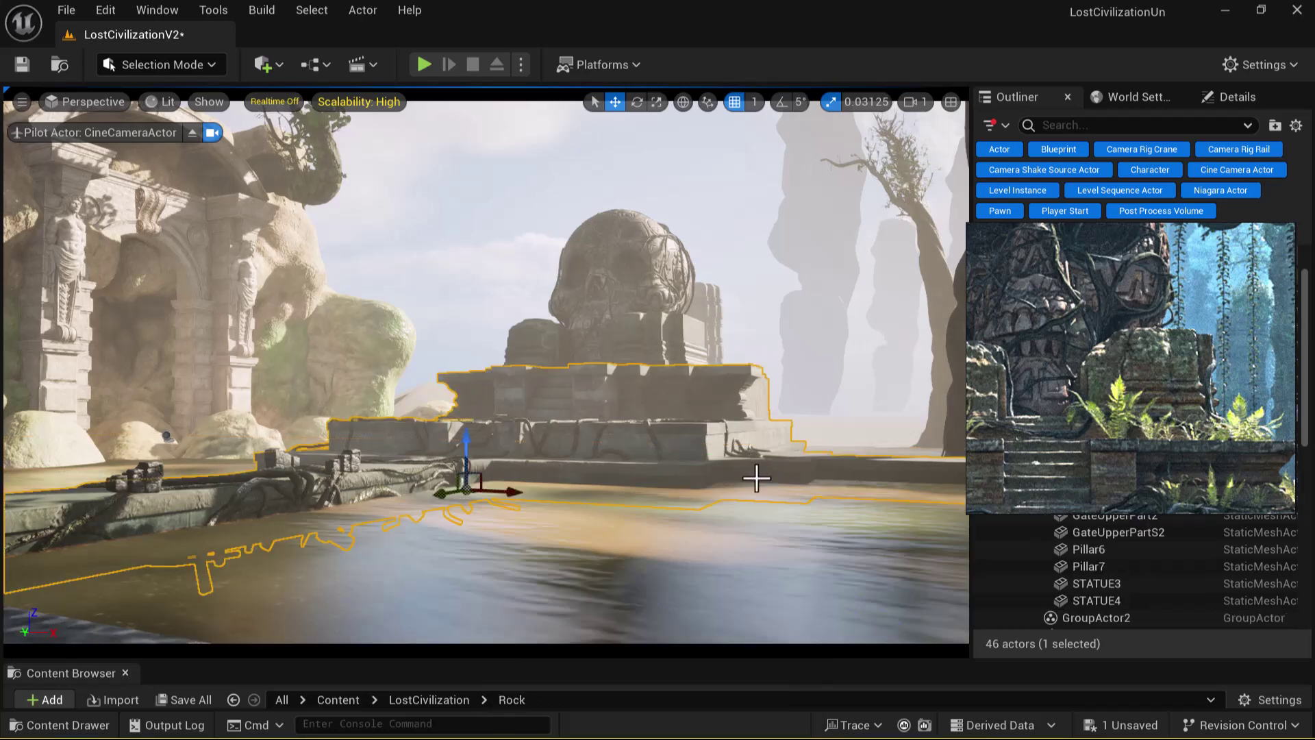
pyautogui.hotkey('ctrl', 'l')
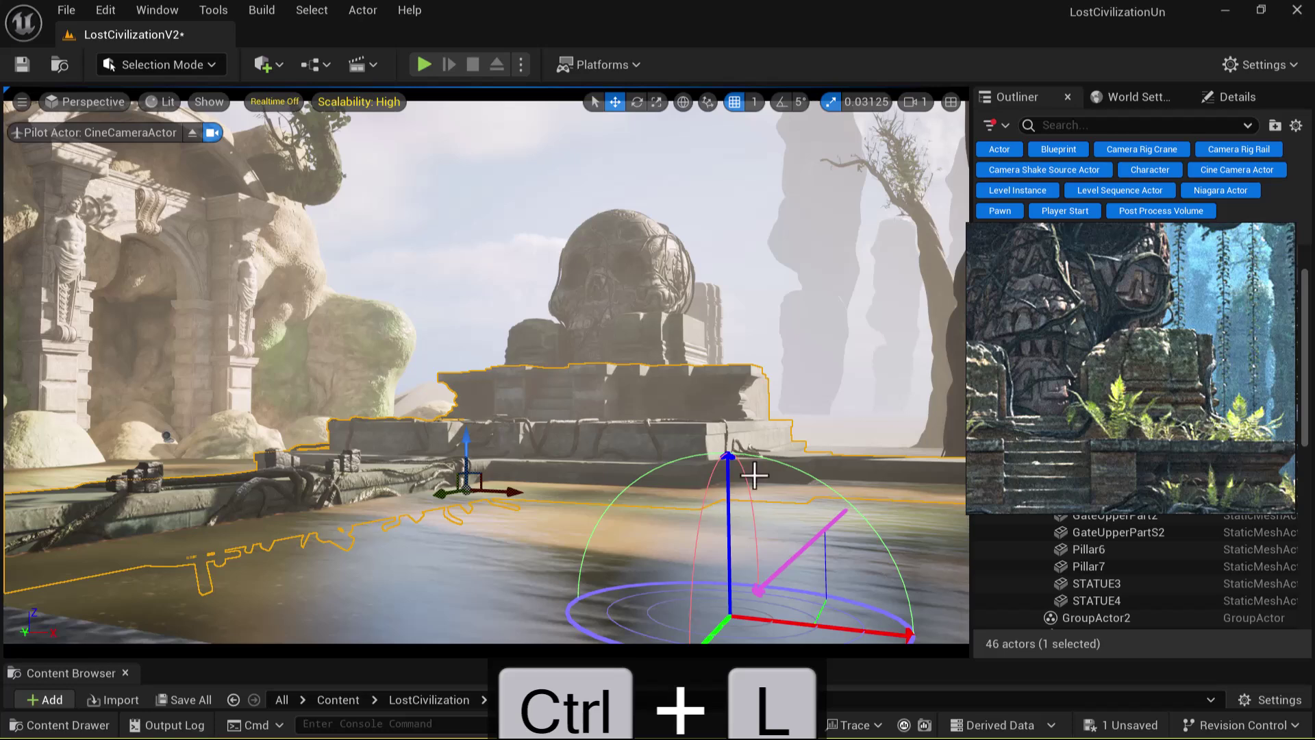
pyautogui.click(738, 483)
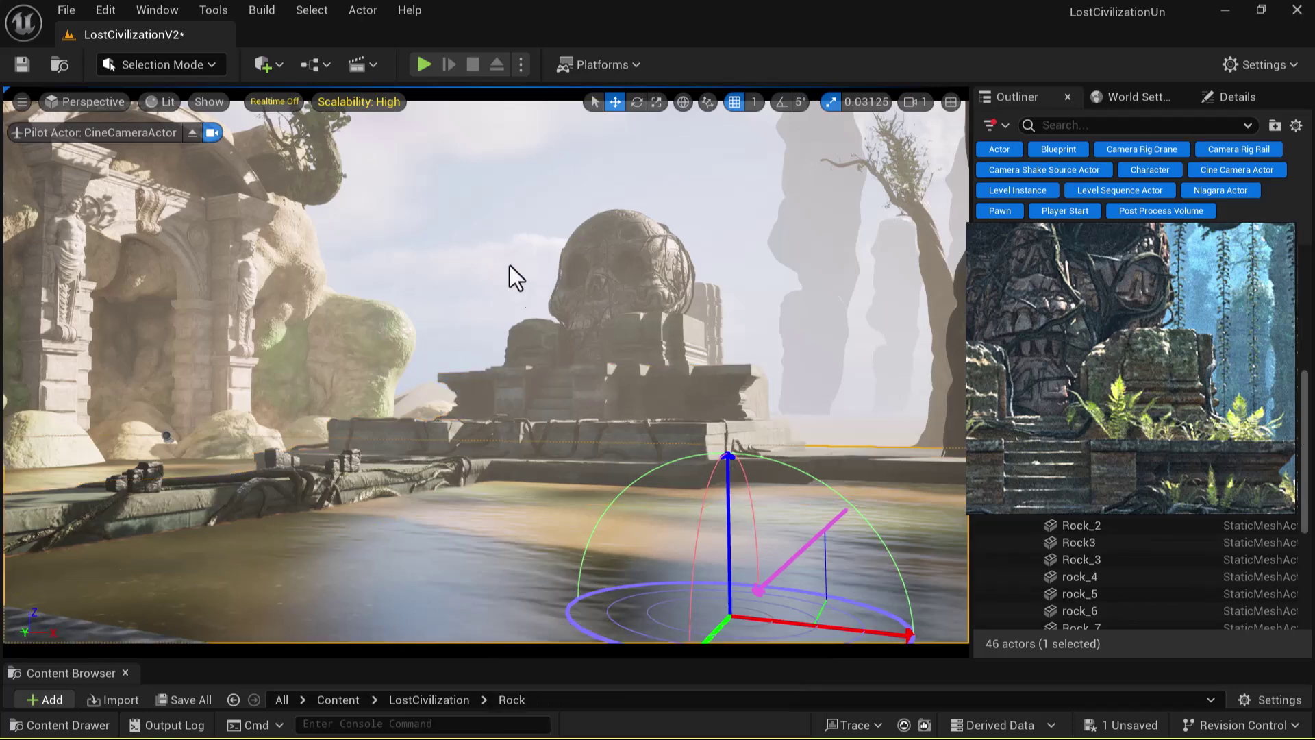
# Split the viewport into four views, with one Cinematic Viewport as a free perspective and the other perspective showing the CineCameraActor
pyautogui.click(951, 102)
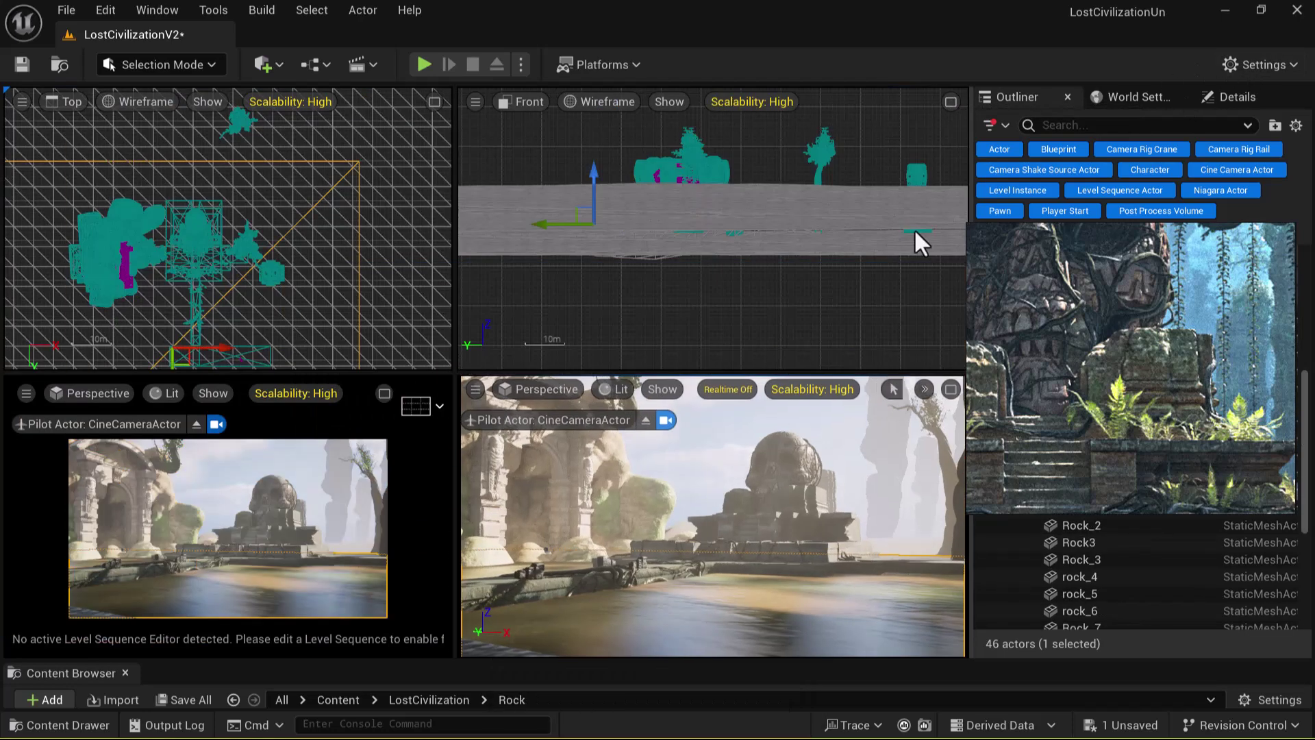
pyautogui.click(541, 388)
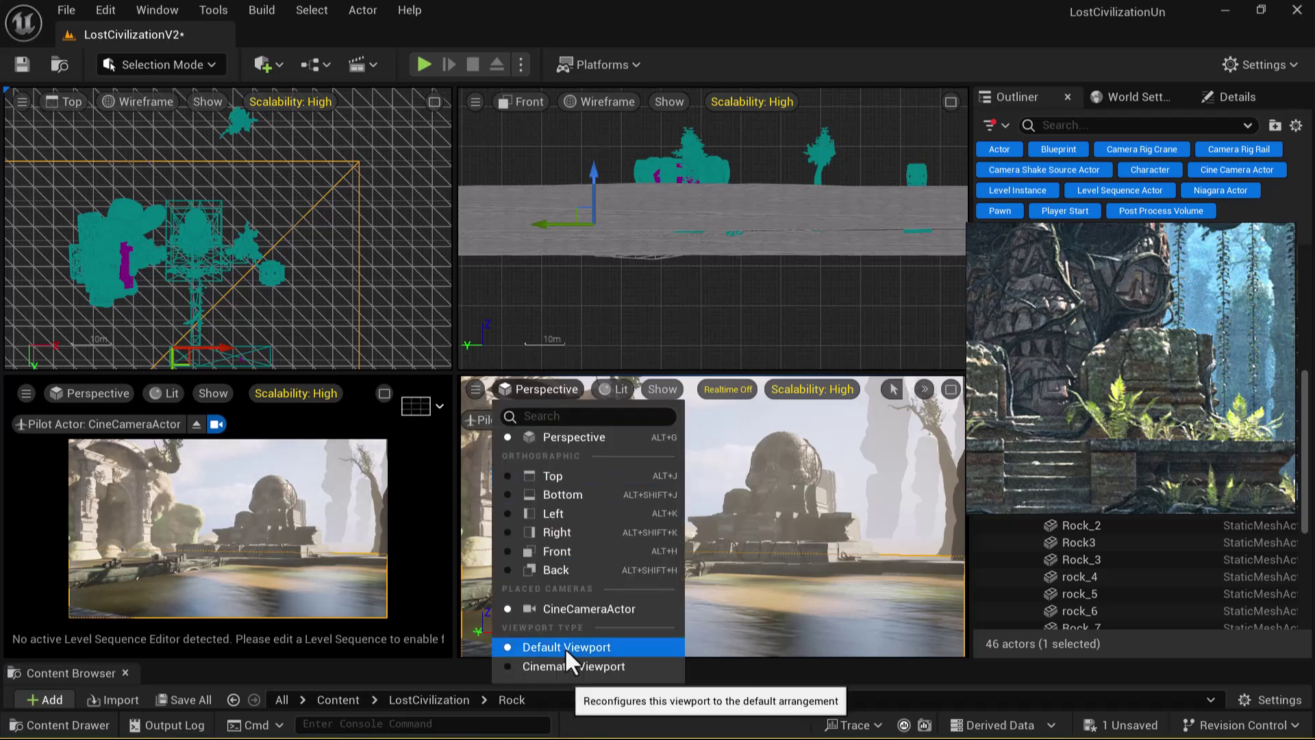
pyautogui.click(567, 666)
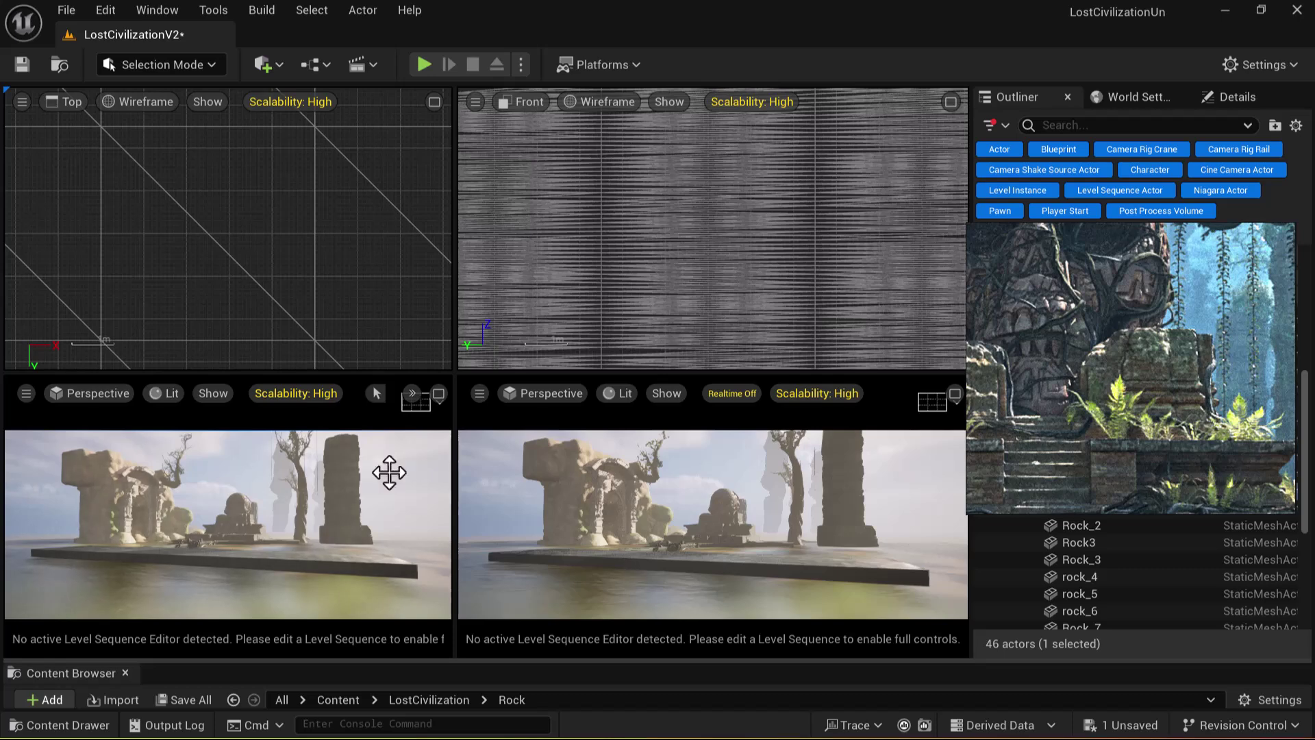
pyautogui.click(98, 395)
pyautogui.click(139, 616)
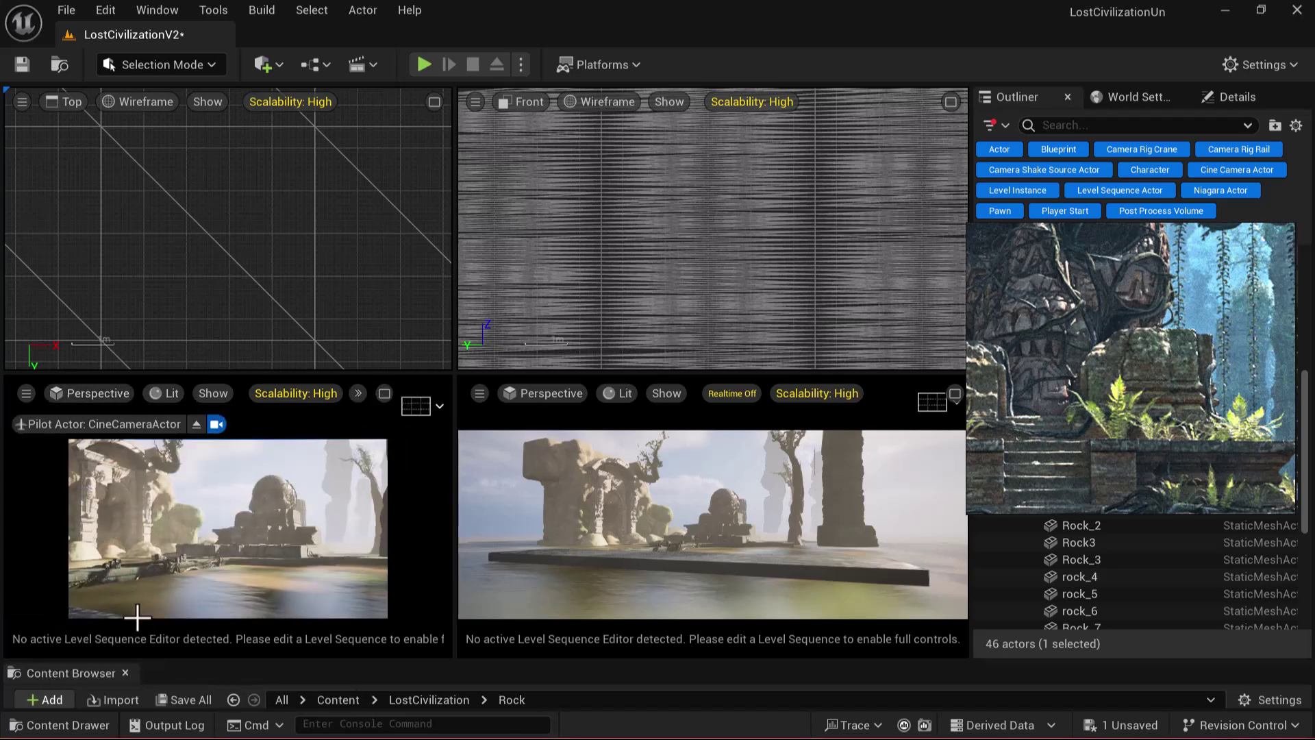
# Enlarge the camera and free perspective views by shrinking the wireframe views, and frame the stone slab and water in the free view
pyautogui.moveTo(722, 557); pyautogui.dragTo(815, 532)
pyautogui.scroll(2, 815, 532)
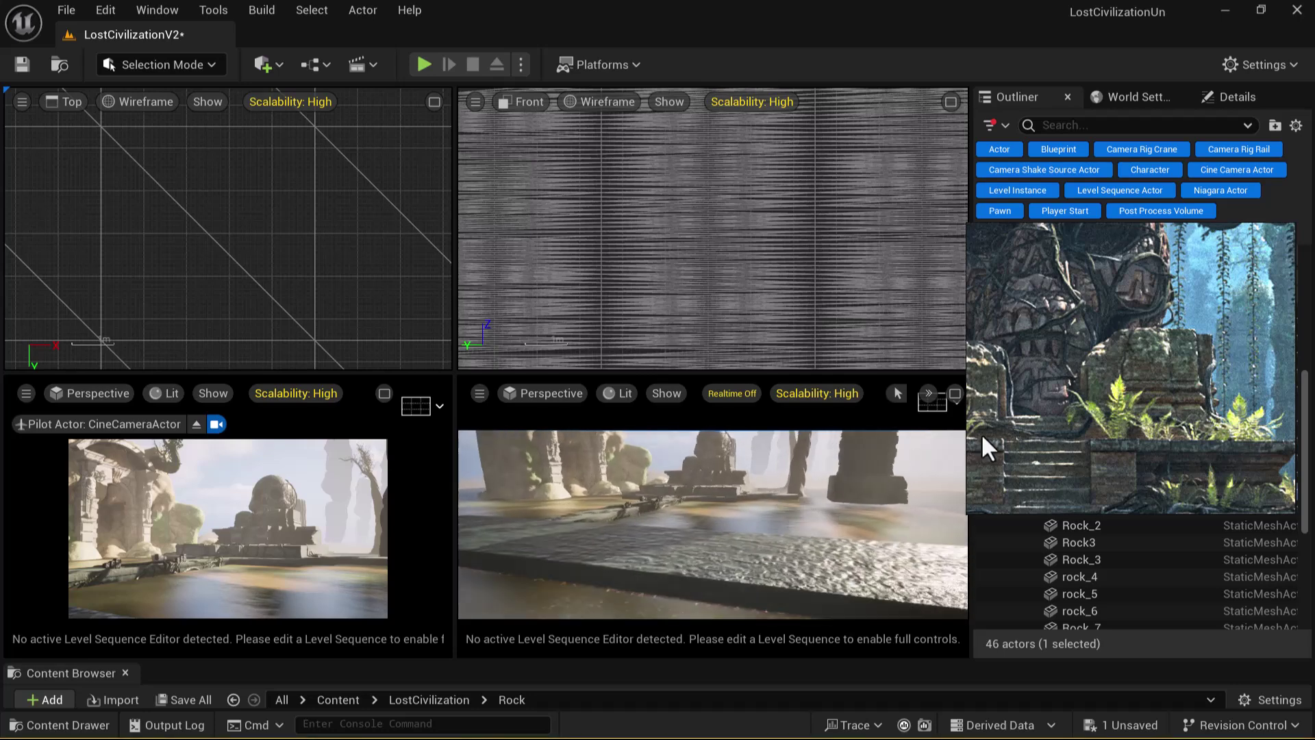
pyautogui.scroll(-5, 815, 524)
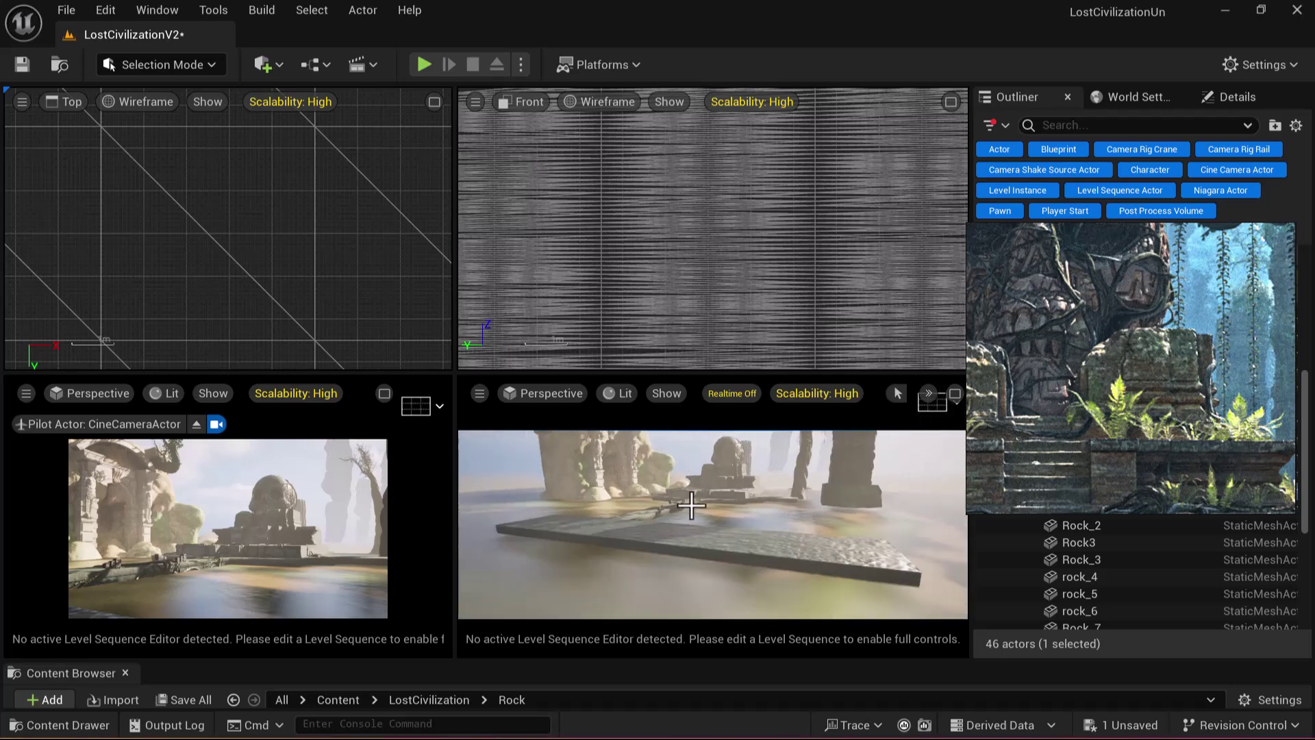
pyautogui.moveTo(457, 365); pyautogui.dragTo(478, 211)
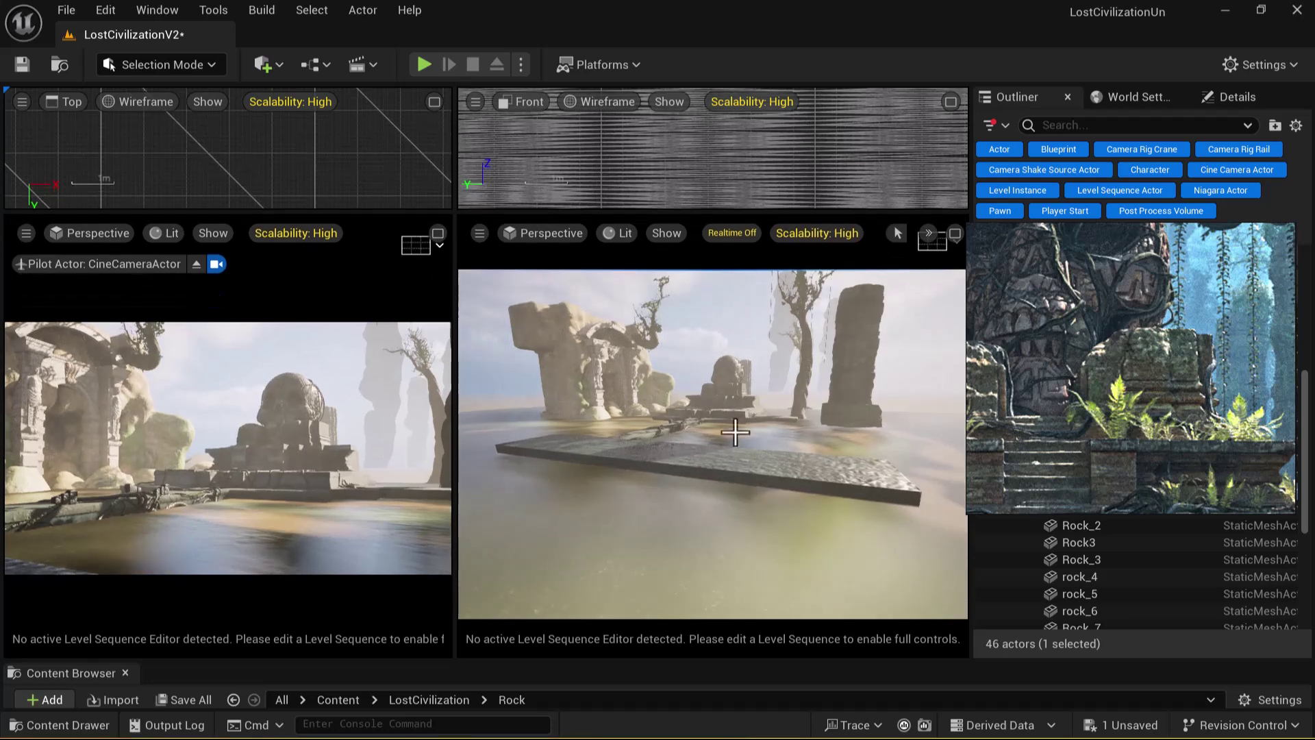
pyautogui.scroll(4, 769, 414)
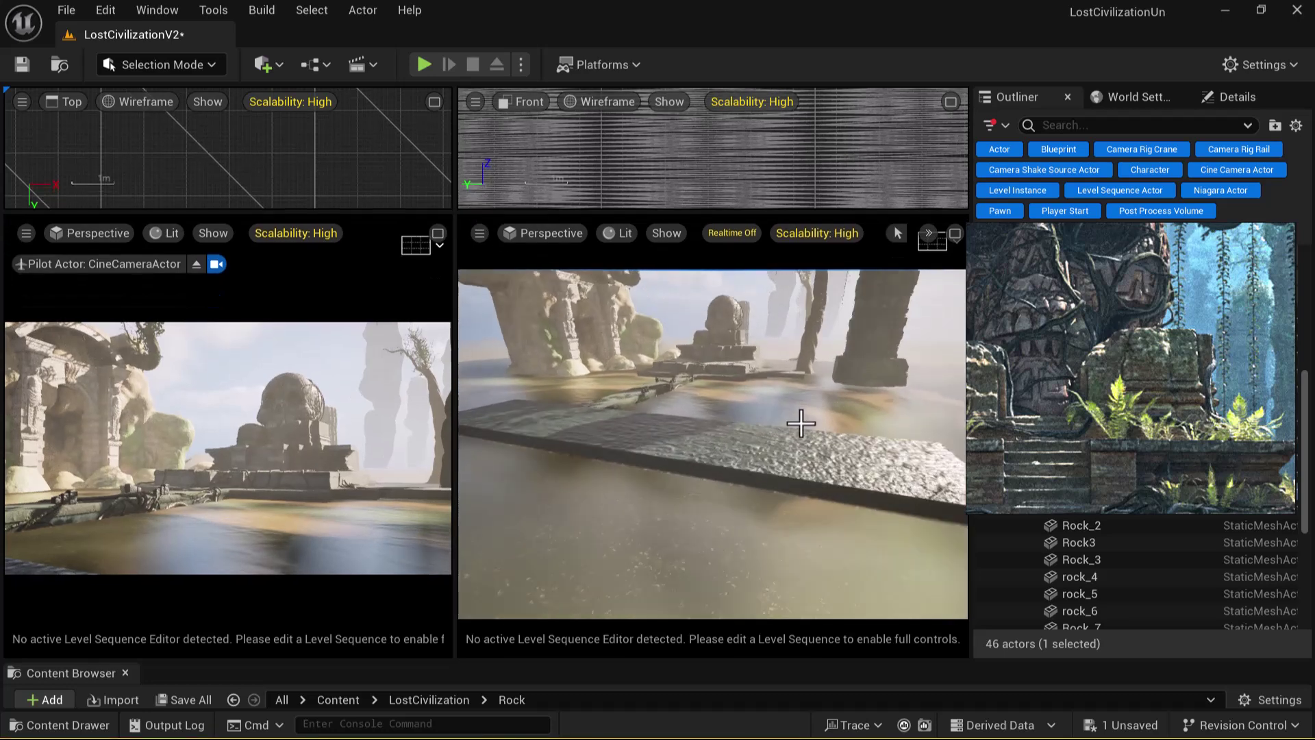
# Rotate the directional light so the skull temple's front is lit more evenly, and turn off realtime rendering in the free view
pyautogui.hotkey('ctrl', 'l')
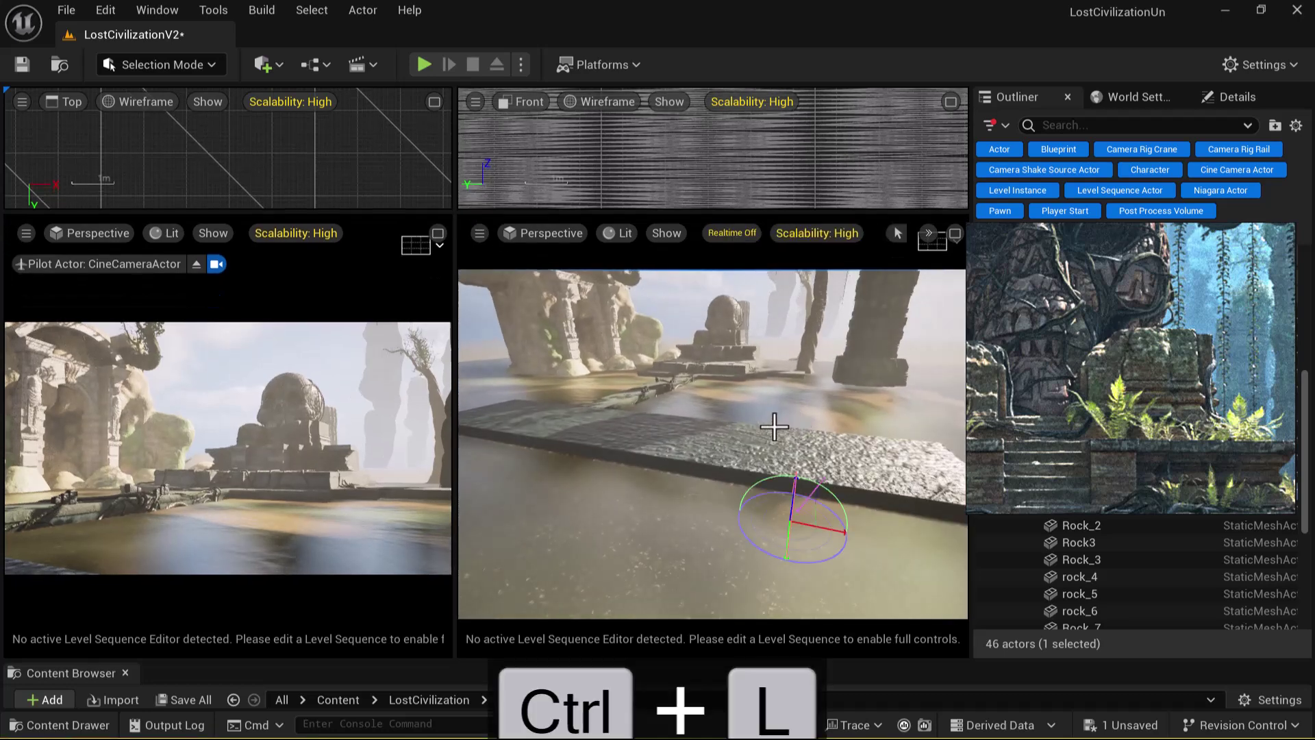
pyautogui.click(788, 510)
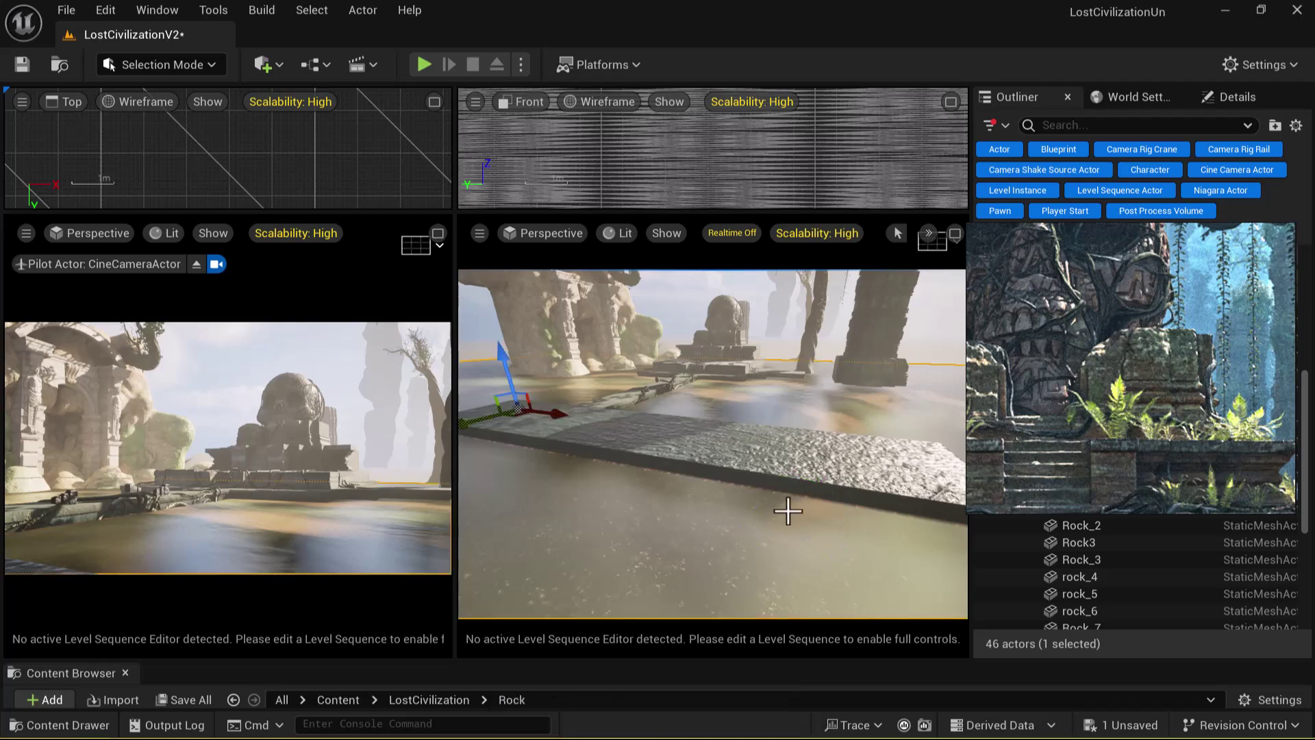
pyautogui.hotkey('ctrl', 'l')
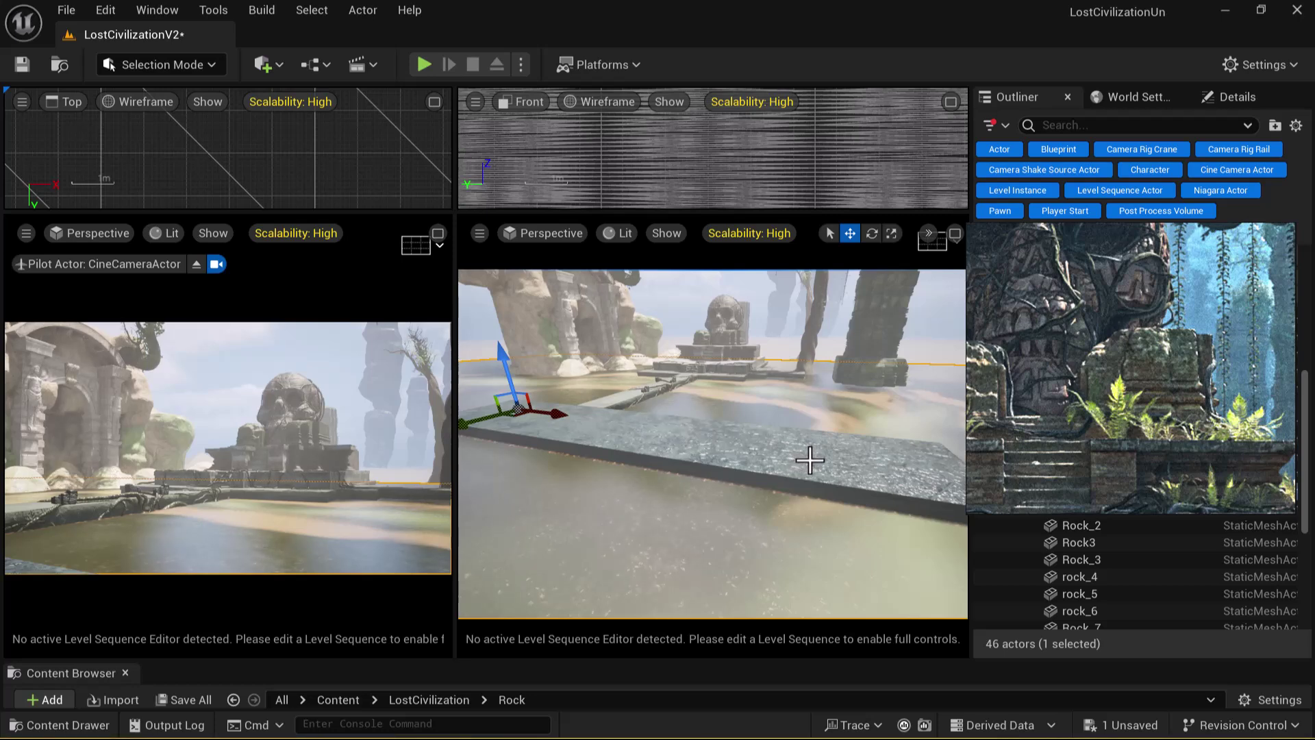
pyautogui.hotkey('ctrl', 'r')
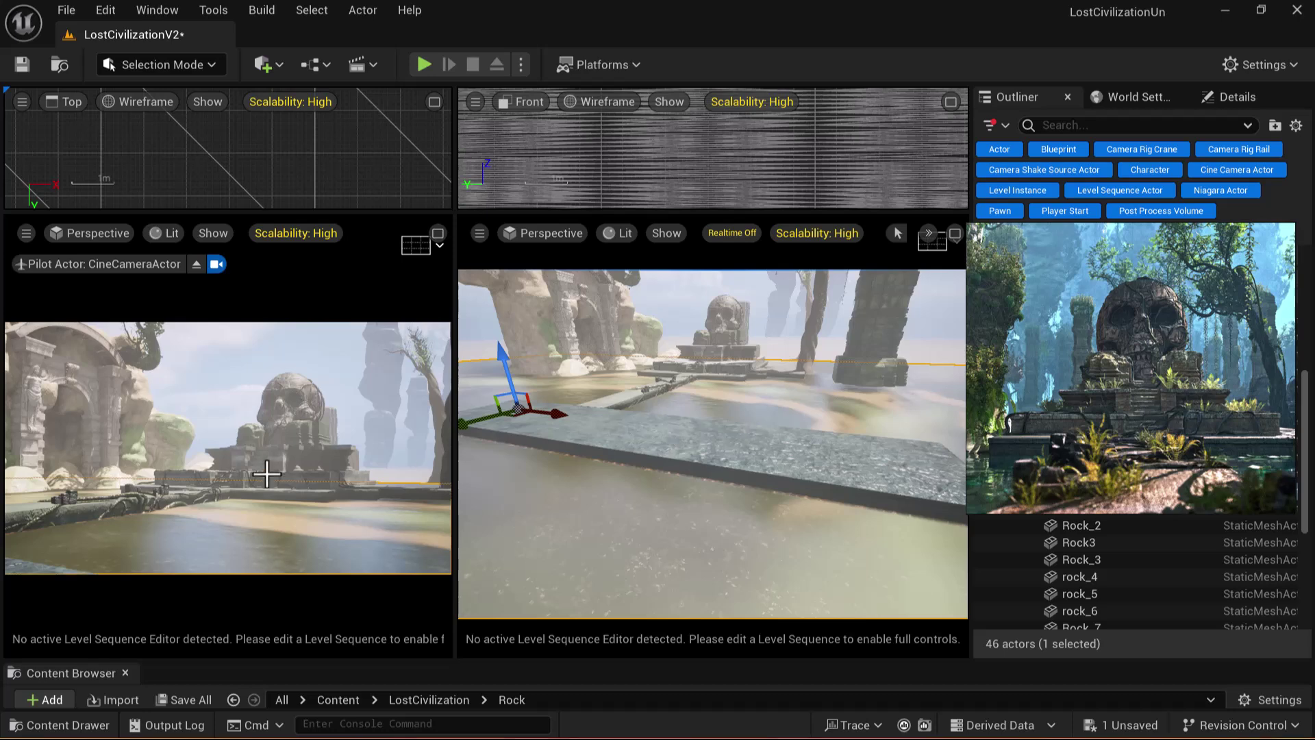
# Examine the gate surroundings in the concept image and inspect the rocks at the gate's base up close
pyautogui.scroll(-5, 1080, 474)
pyautogui.moveTo(1235, 428); pyautogui.dragTo(1223, 478, button='middle')
pyautogui.moveTo(1055, 417); pyautogui.dragTo(1274, 387, button='middle')
pyautogui.scroll(5, 1112, 459)
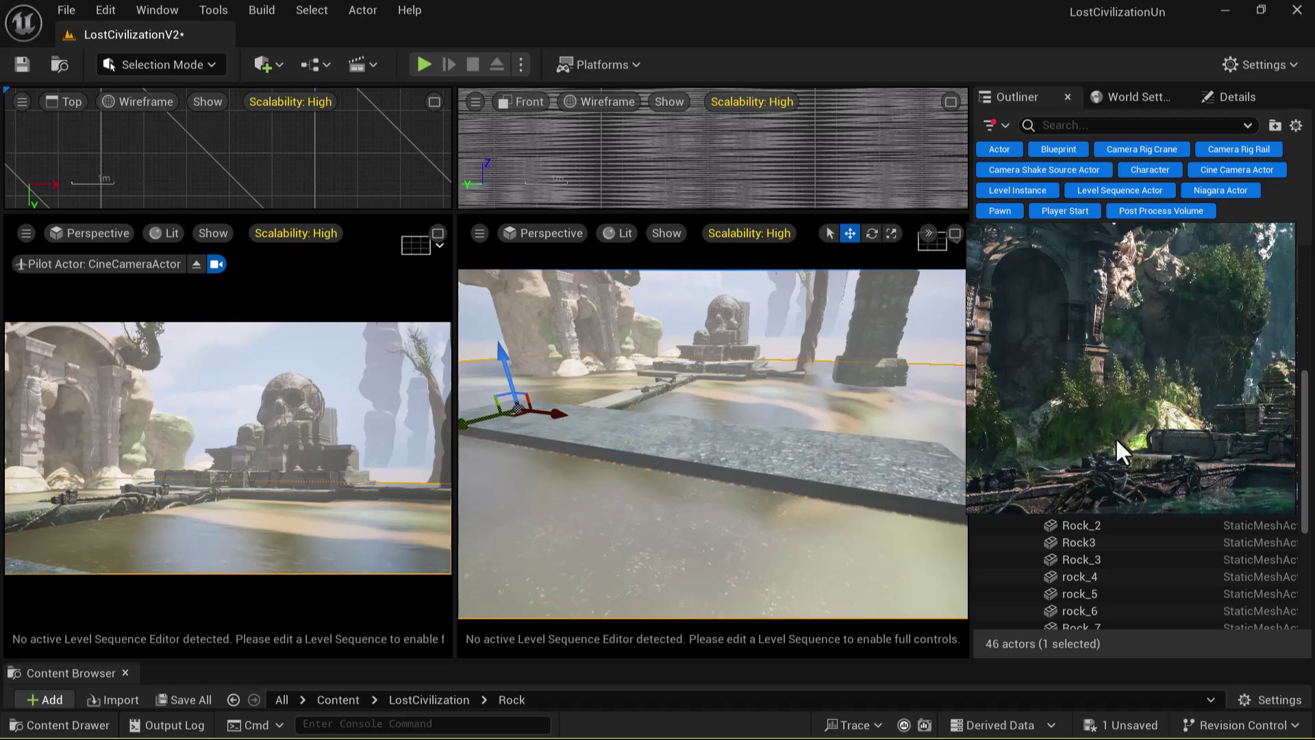
pyautogui.scroll(-1, 1120, 436)
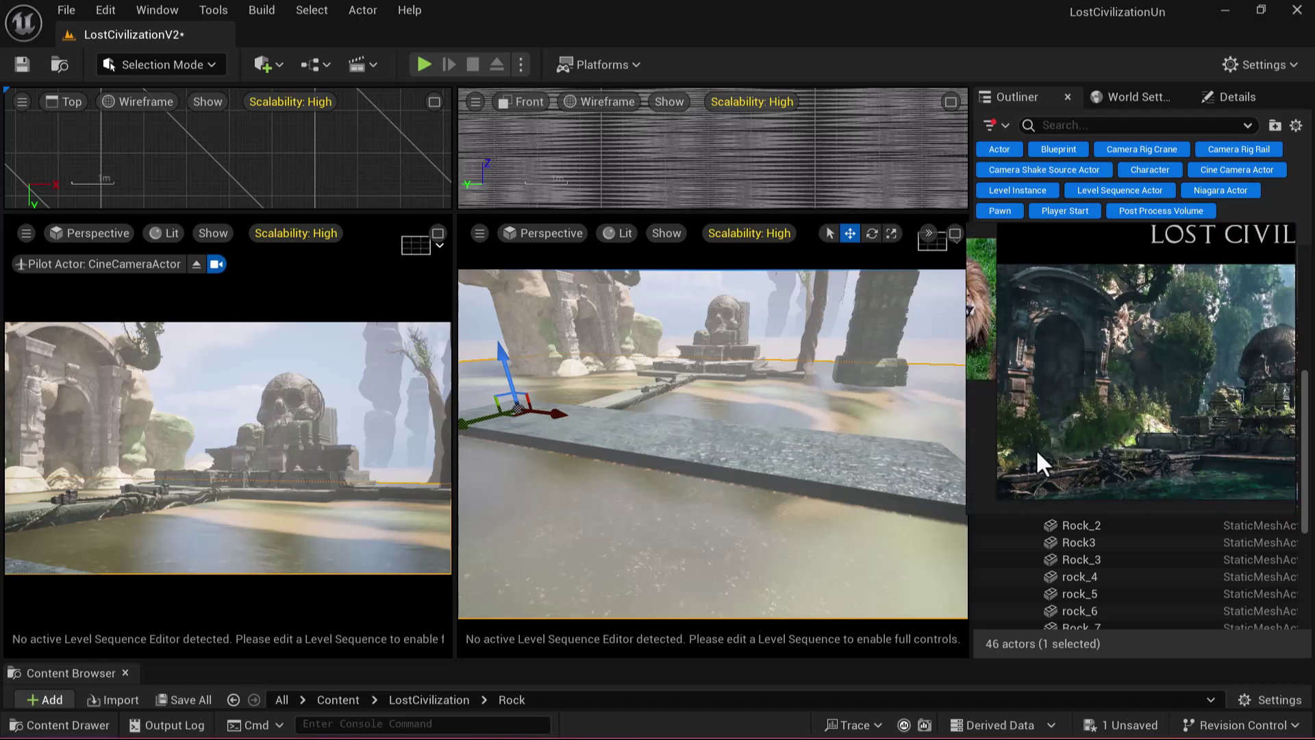
pyautogui.click(578, 363)
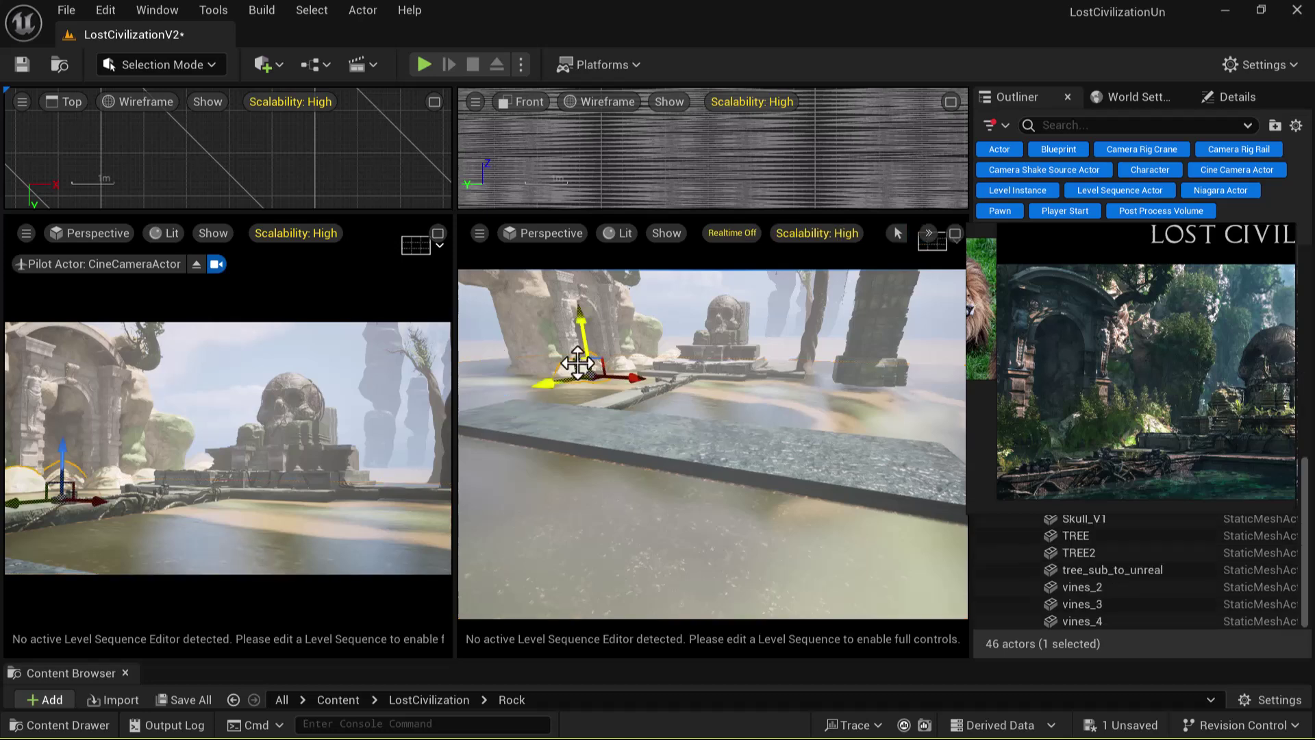
pyautogui.press('f')
pyautogui.keyDown('alt'); pyautogui.moveTo(901, 537); pyautogui.dragTo(854, 538); pyautogui.keyUp('alt')
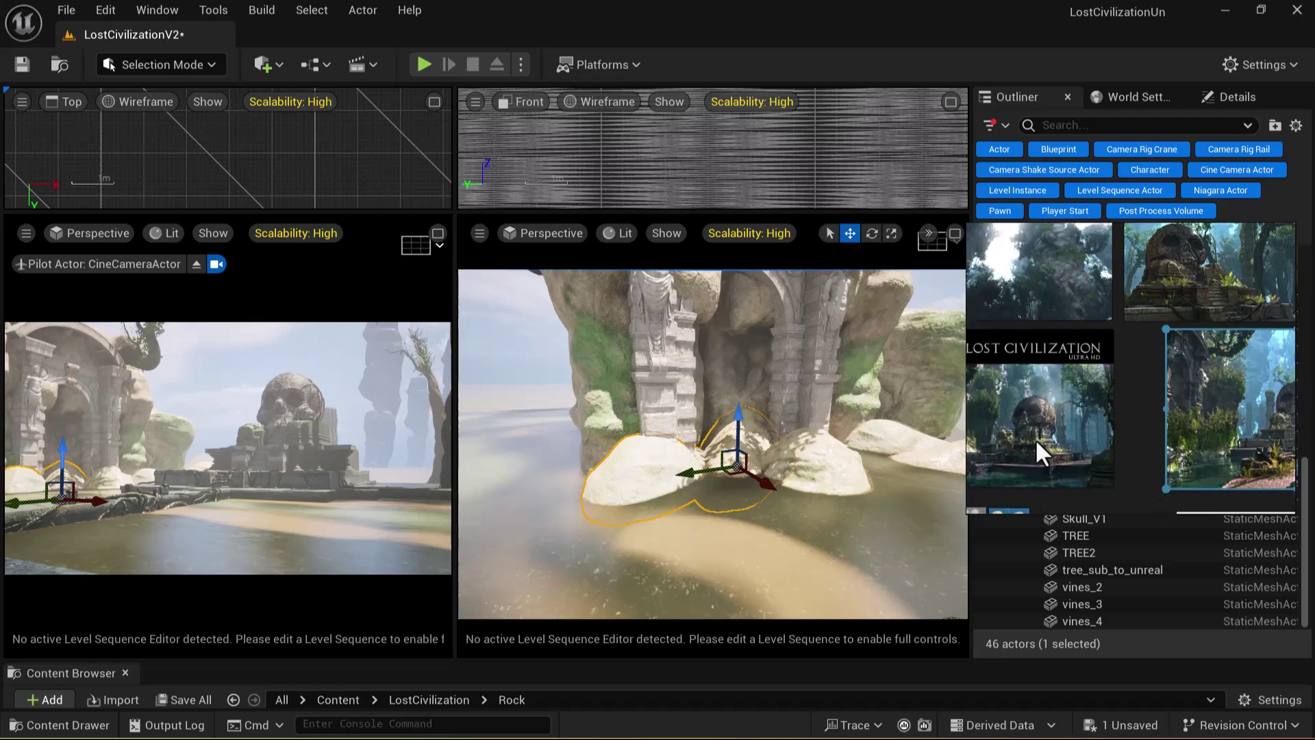
# Duplicate the mossy rock beside the gate and raise the copy above the original to build a taller cliff
pyautogui.click(171, 442)
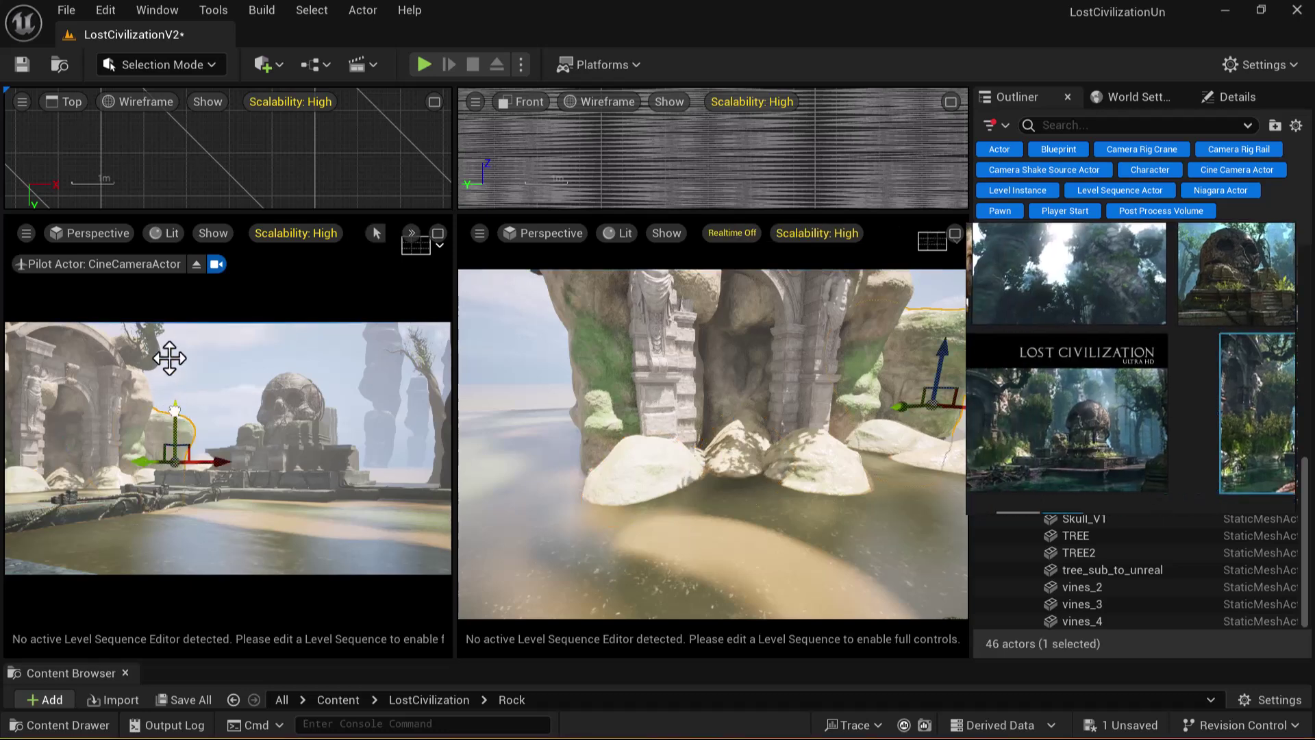
pyautogui.keyDown('alt'); pyautogui.moveTo(175, 410); pyautogui.dragTo(174, 372); pyautogui.keyUp('alt')
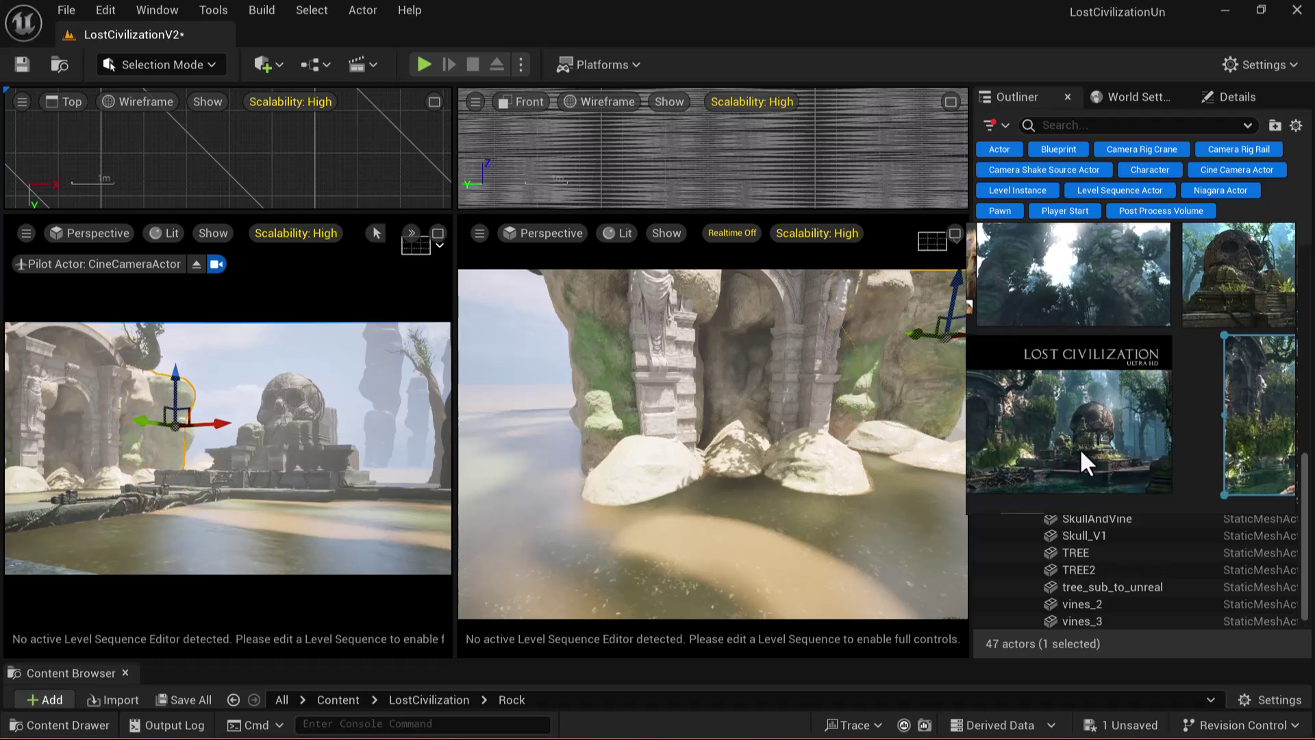
pyautogui.moveTo(1043, 412); pyautogui.dragTo(1084, 468, button='middle')
pyautogui.moveTo(833, 452)
pyautogui.mouseDown(button='right')
pyautogui.moveTo(828, 466)
pyautogui.moveTo(833, 451)
pyautogui.mouseUp(button='right')
pyautogui.moveTo(867, 339); pyautogui.dragTo(871, 275)
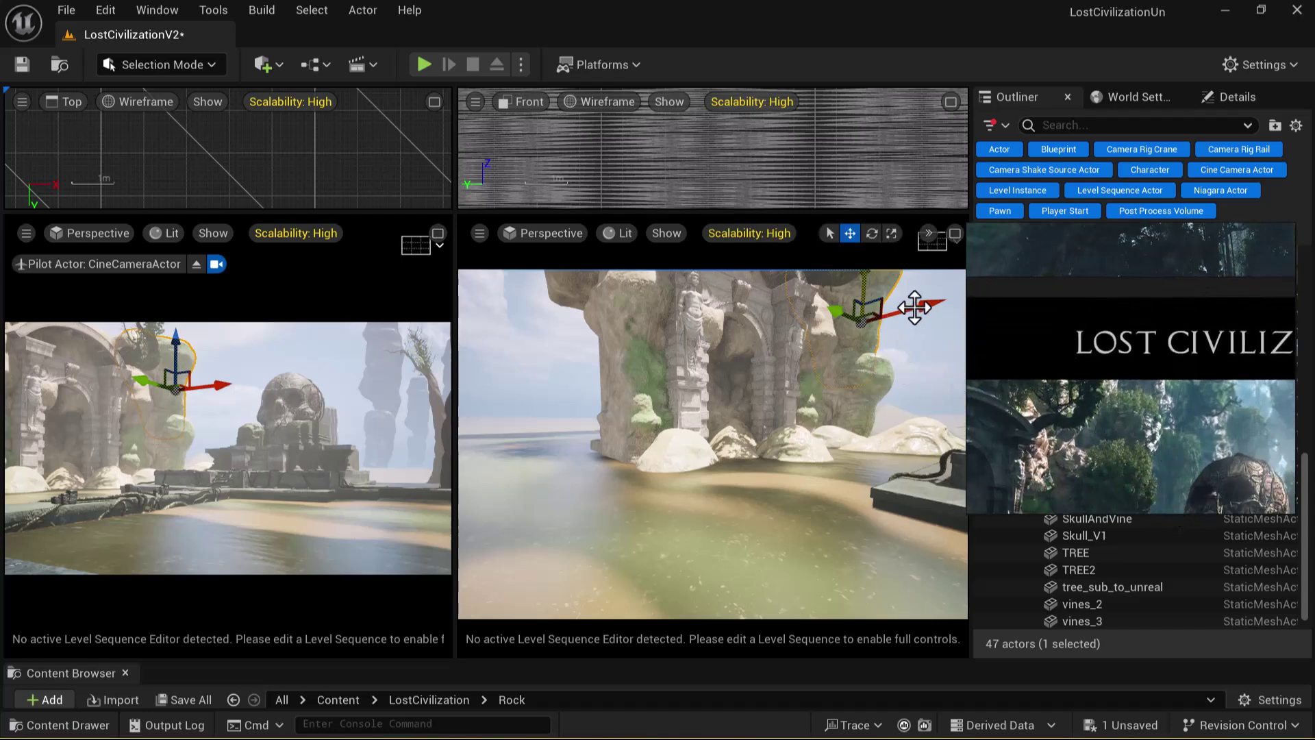
pyautogui.scroll(-1, 916, 306)
pyautogui.moveTo(916, 307); pyautogui.dragTo(918, 308)
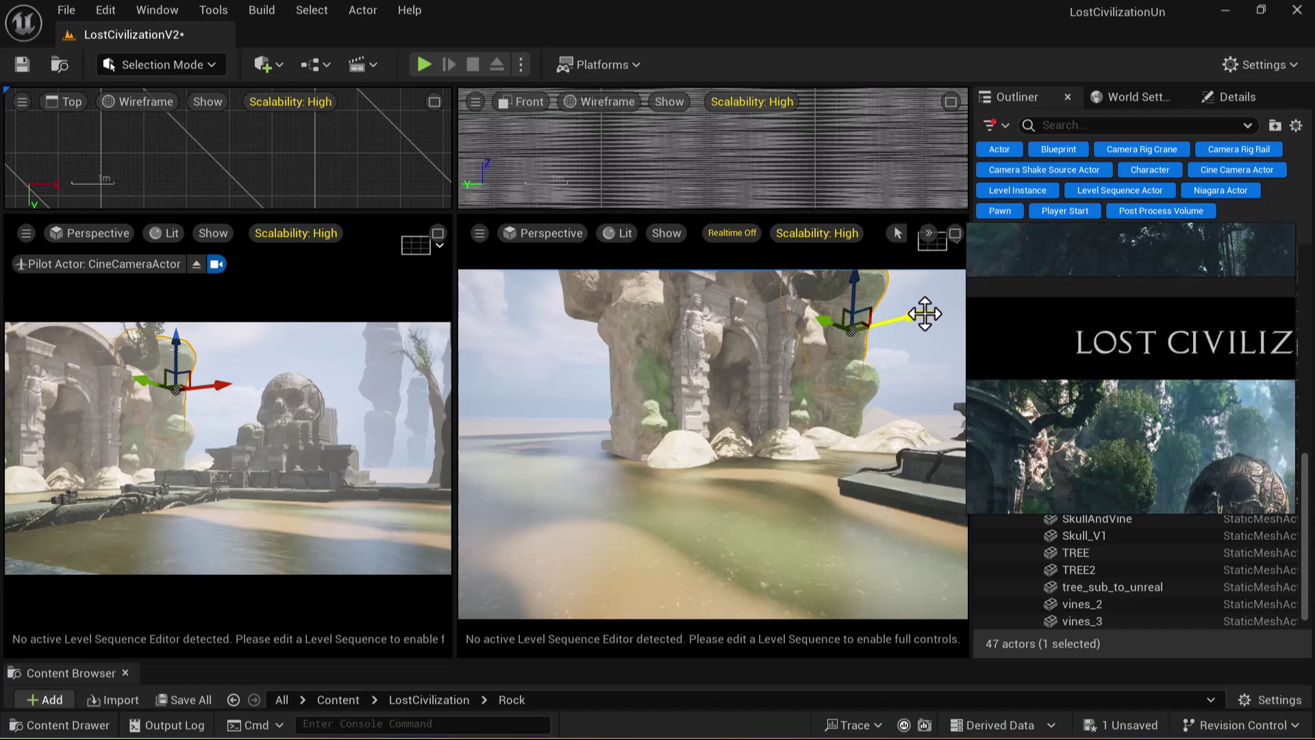
pyautogui.moveTo(713, 444); pyautogui.dragTo(740, 444, button='right')
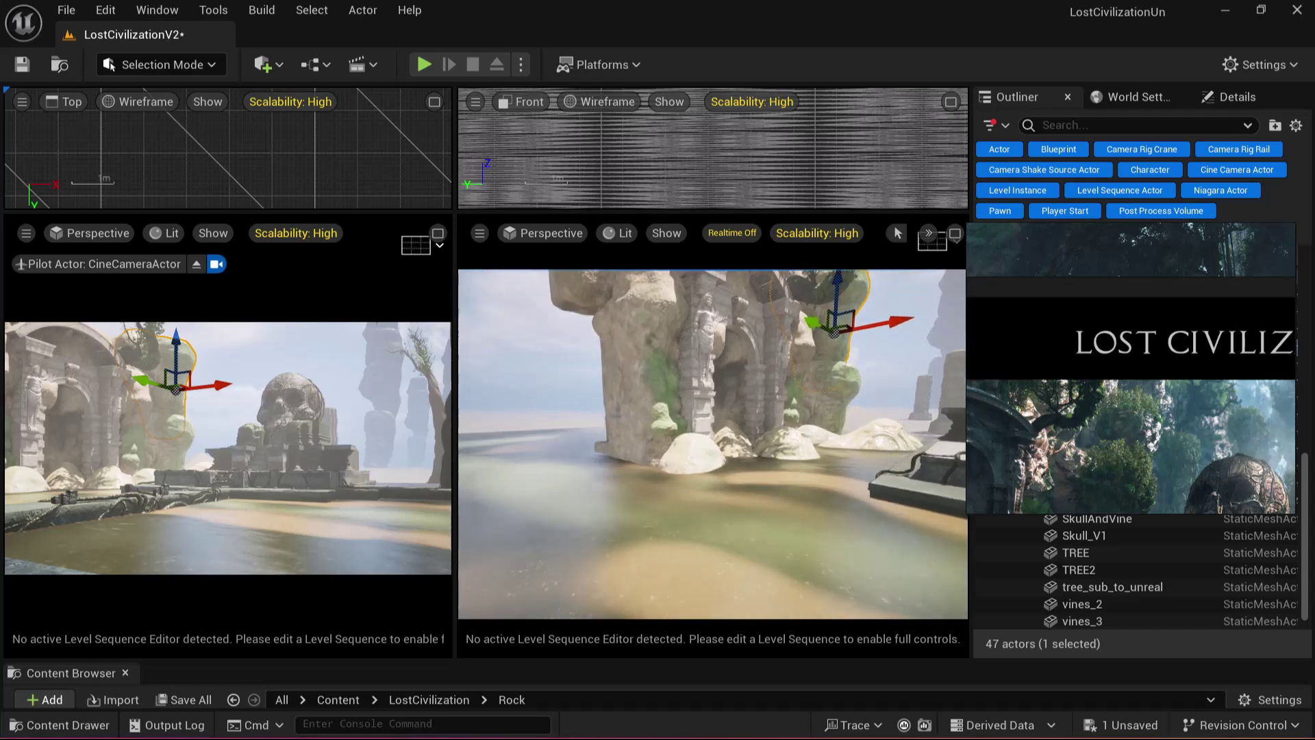
# Maximize the CineCameraActor view and minimize the skull reference board
pyautogui.click(279, 434)
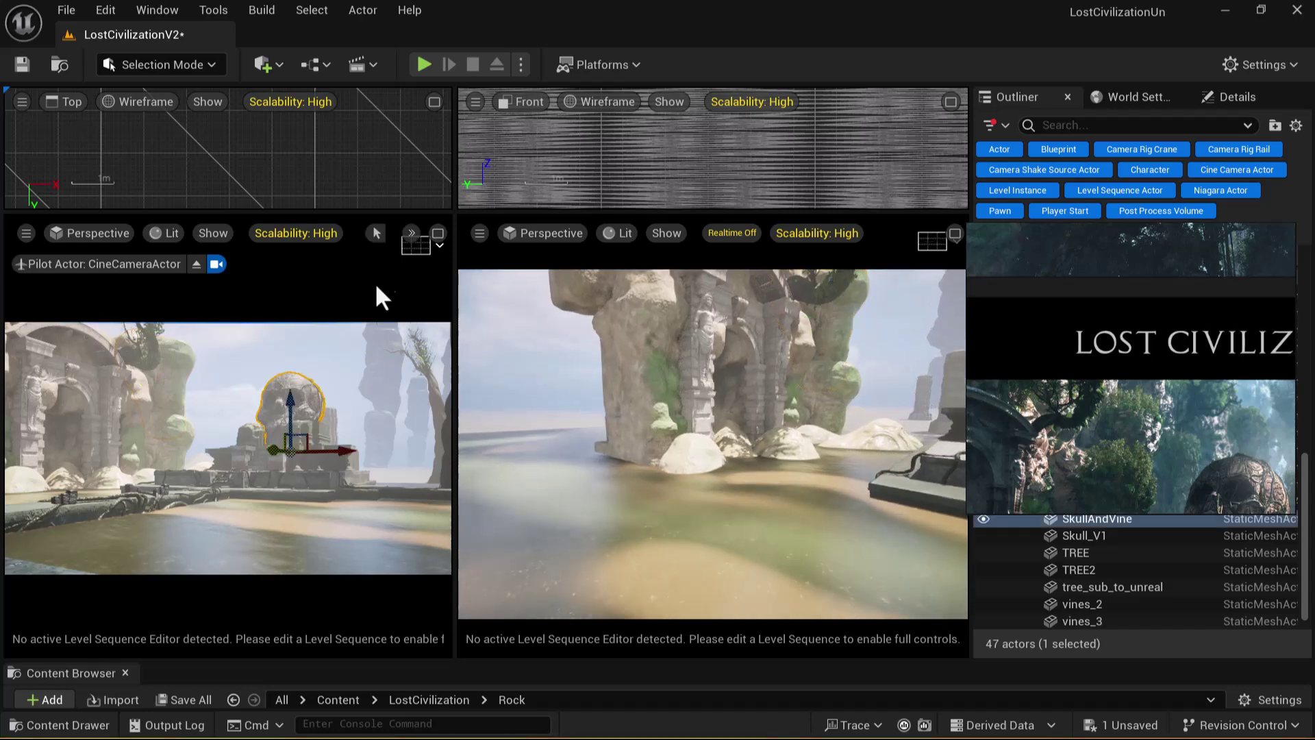
pyautogui.click(436, 233)
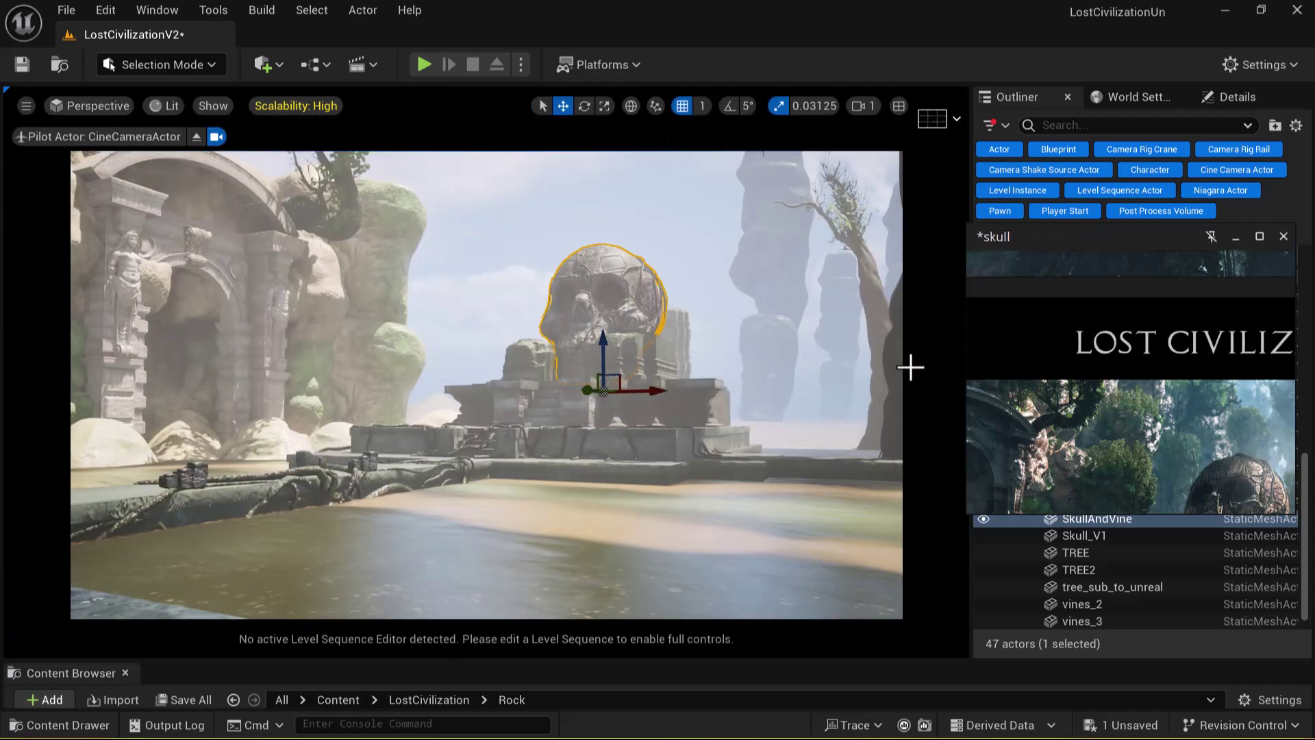
pyautogui.moveTo(1247, 316)
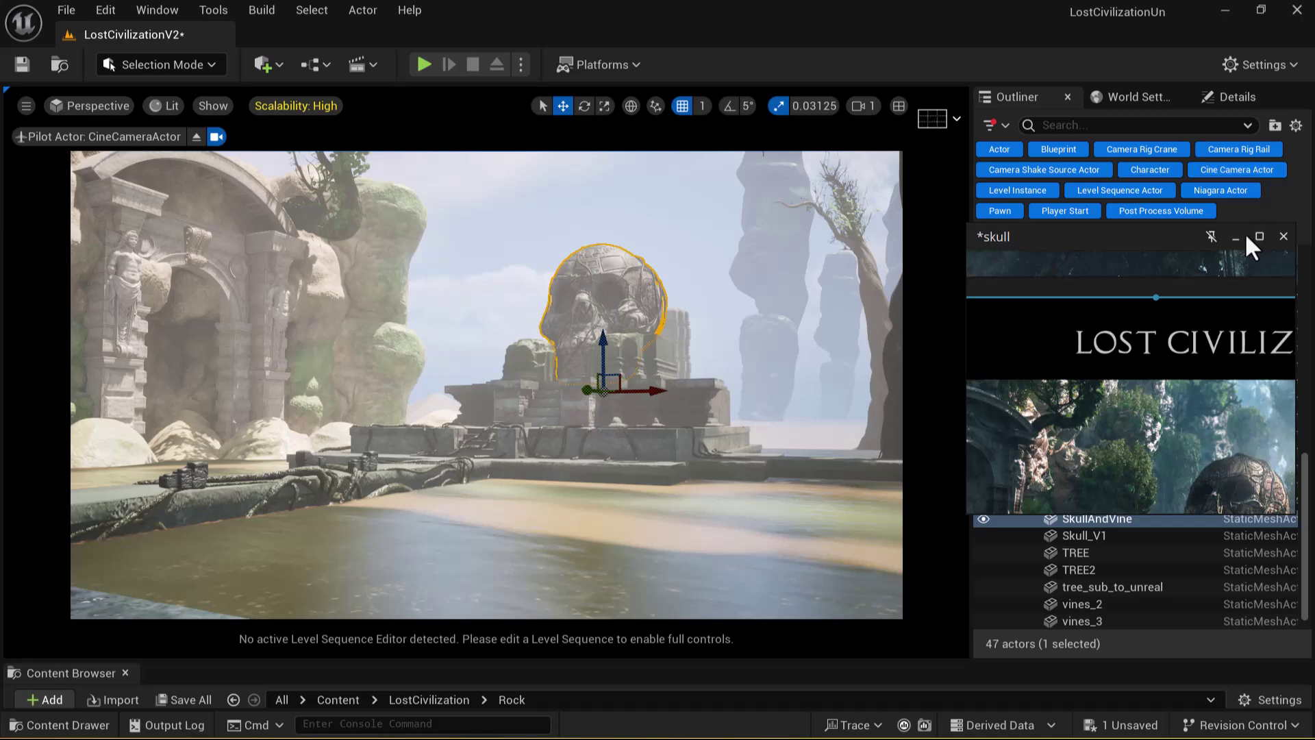
pyautogui.click(1235, 237)
# Select the distant rock Rock_8 beside the bare tree and open the Windows Start menu
pyautogui.click(816, 368)
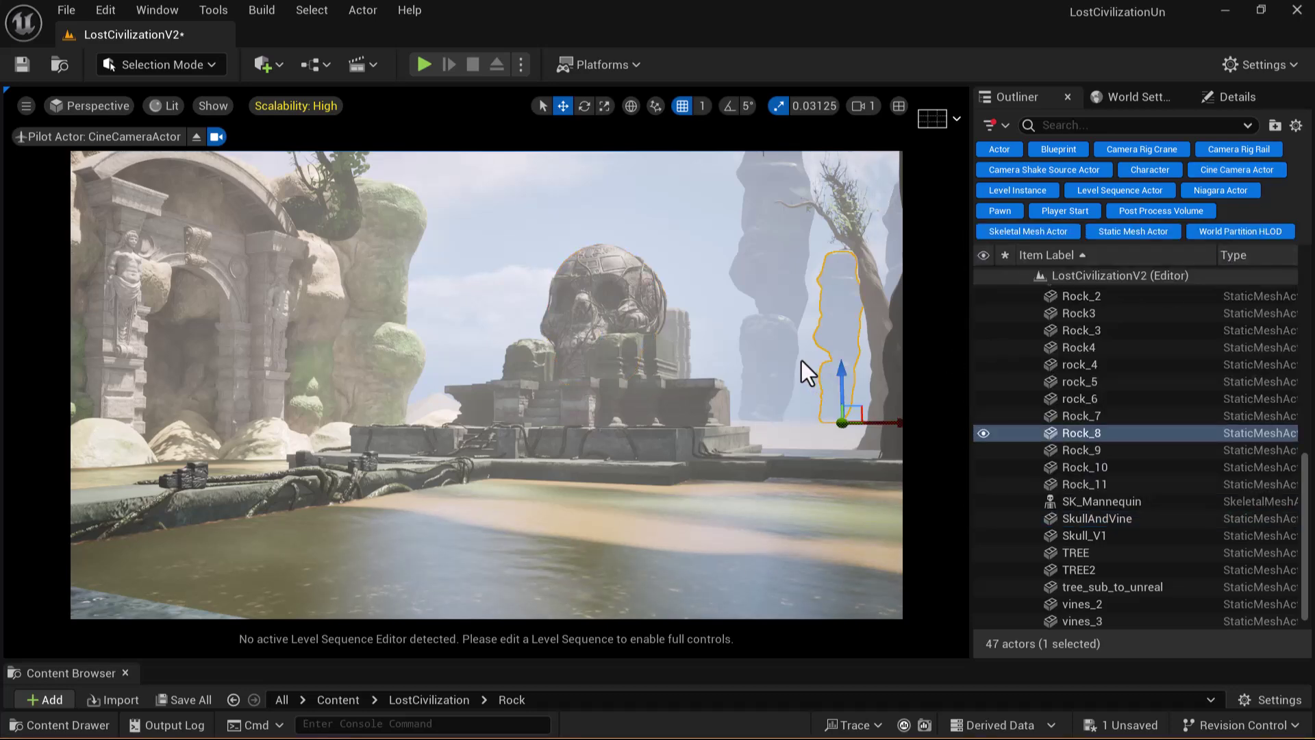
pyautogui.press('super')
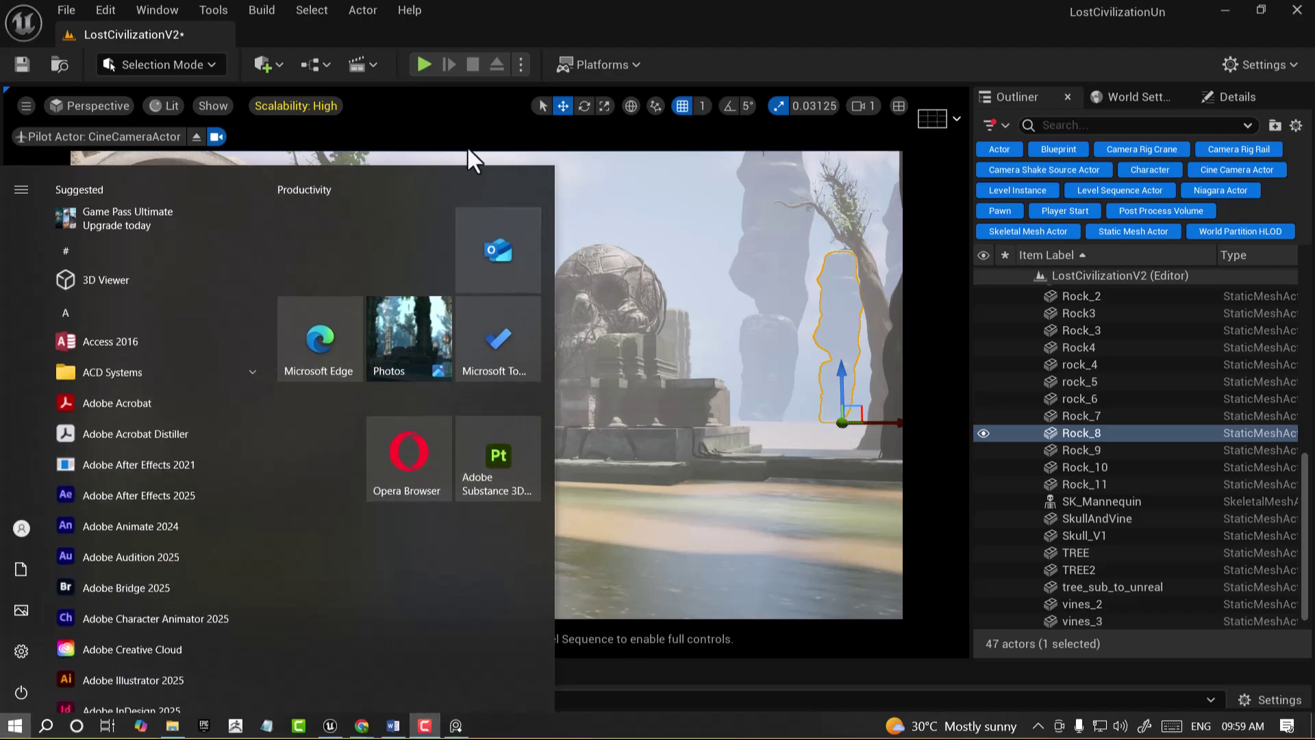